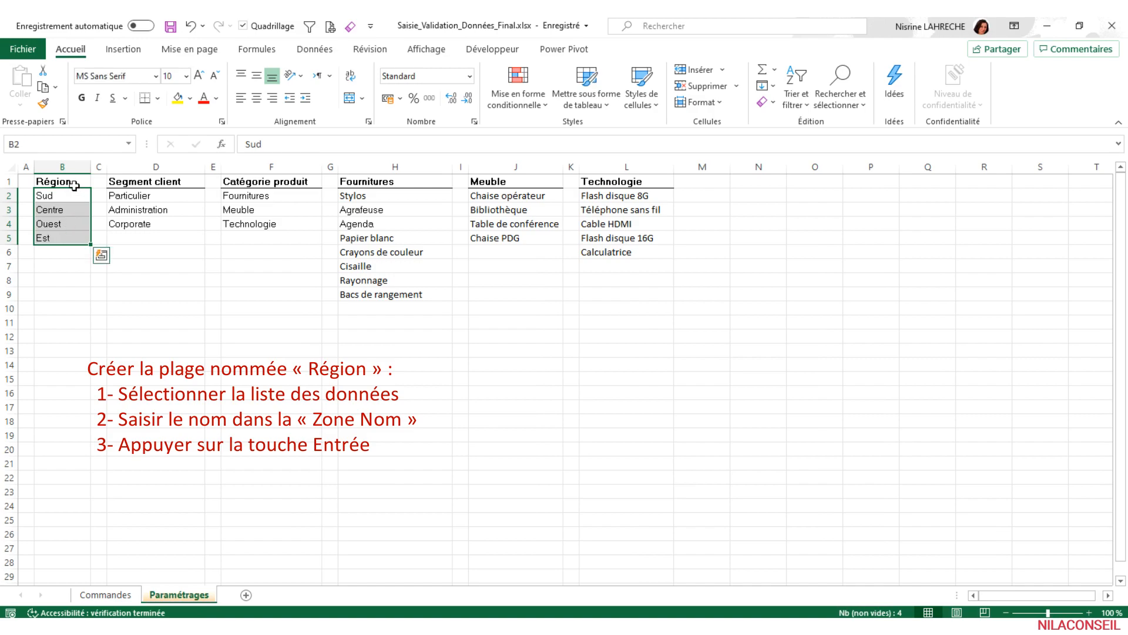
- Name the range B2:B5 containing the region entries Région
left_click_drag(73, 197, 70, 238)
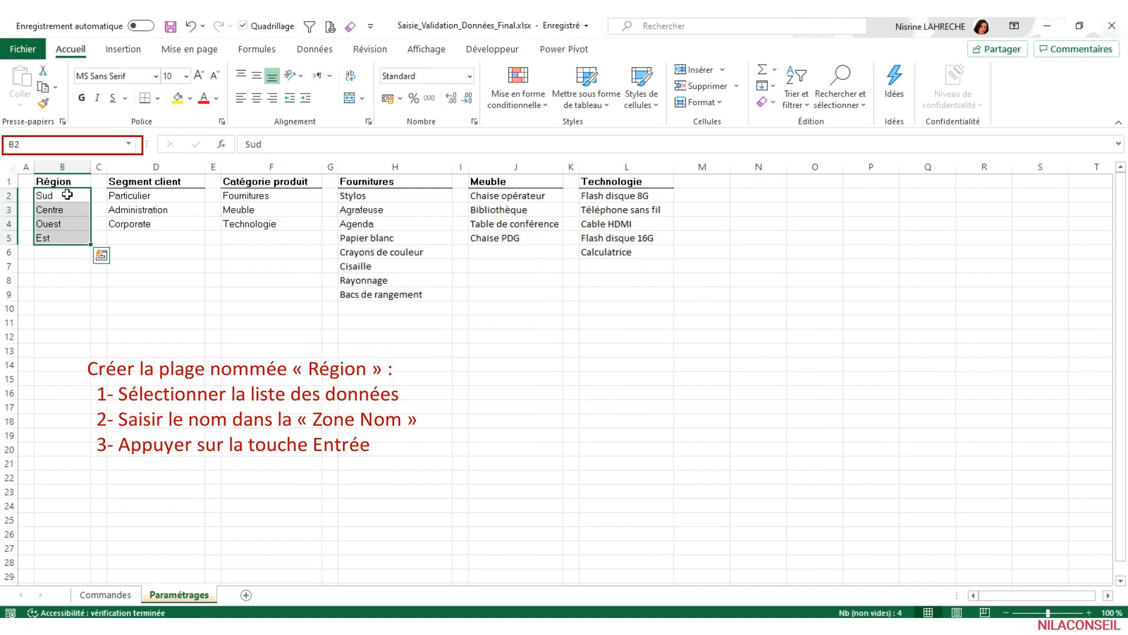
left_click(69, 144)
type("Régio")
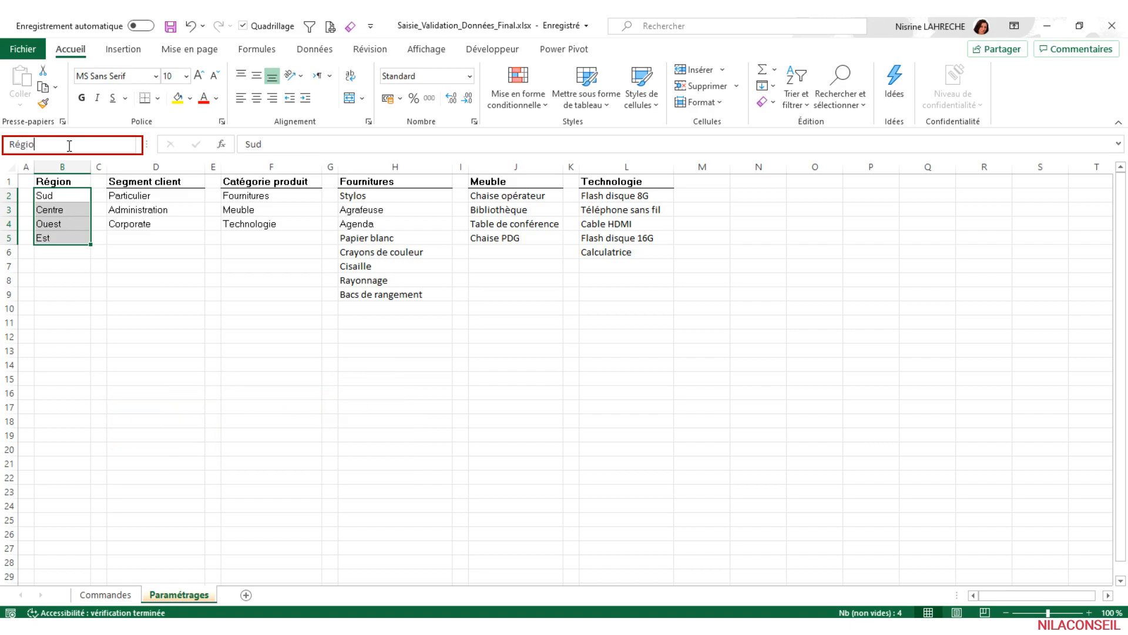
type("n")
key("Return")
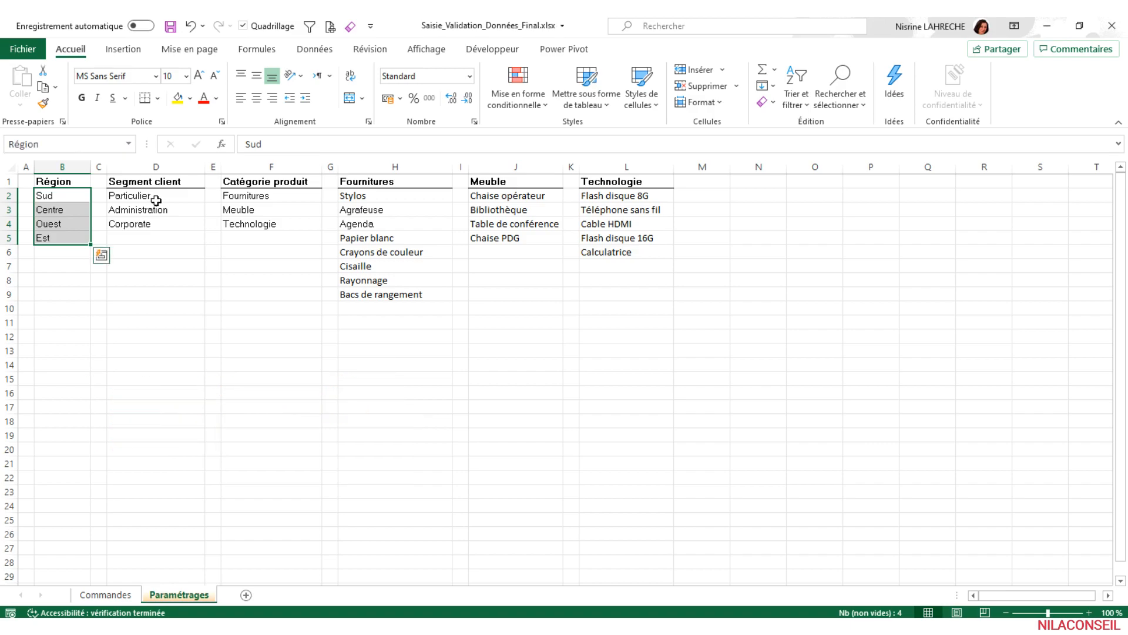
- Create named ranges for the Segment client and Catégorie produit lists (D1:F4), taking the names from the top row only
left_click_drag(147, 197, 158, 225)
left_click(179, 181)
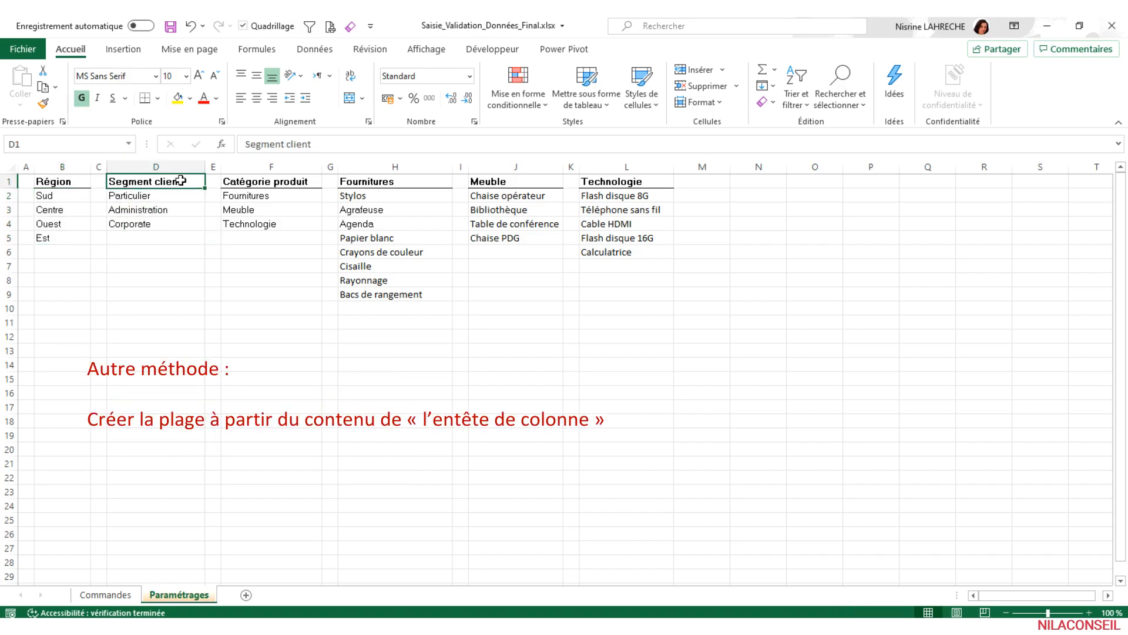
left_click_drag(261, 195, 260, 226)
left_click(273, 183)
left_click_drag(133, 187, 249, 227)
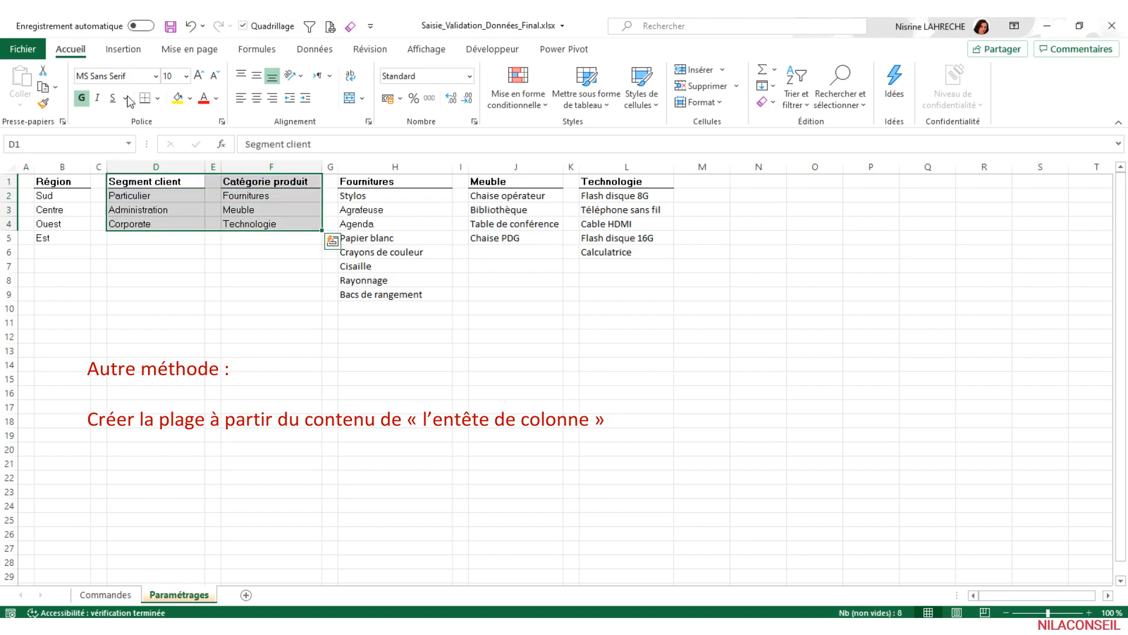
left_click(249, 50)
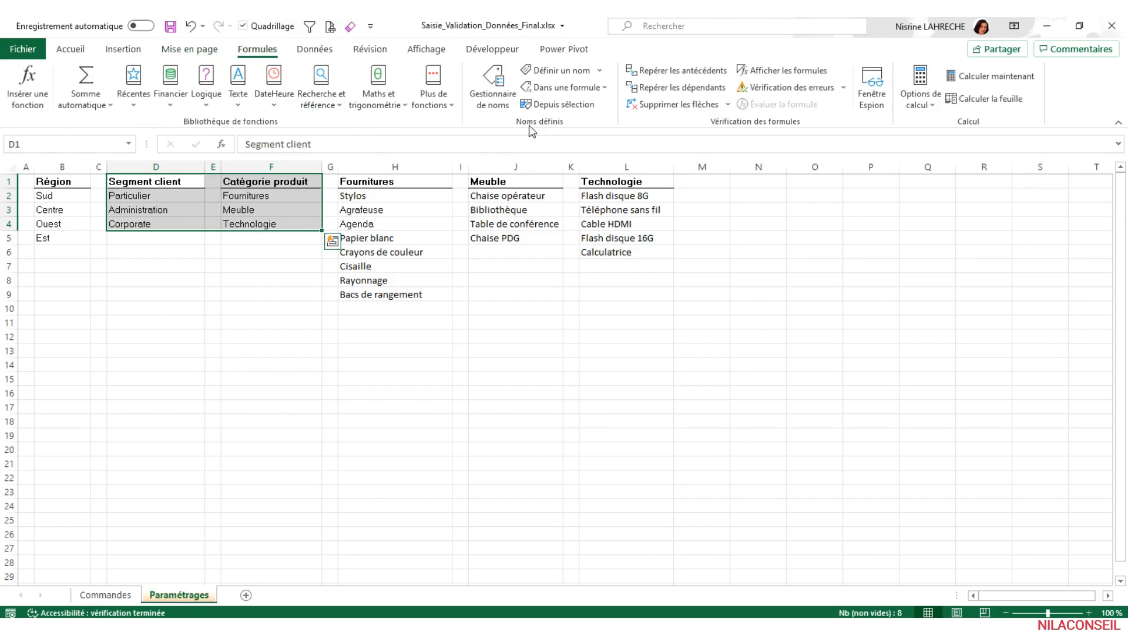
left_click(563, 107)
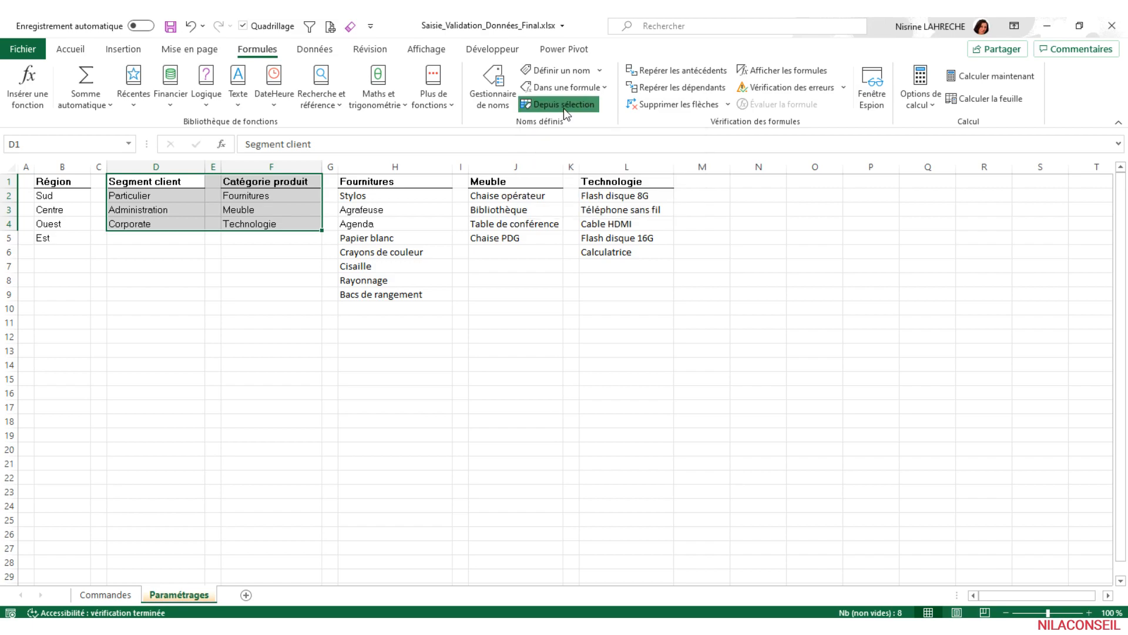
left_click(553, 316)
left_click(553, 301)
left_click(650, 365)
left_click(284, 311)
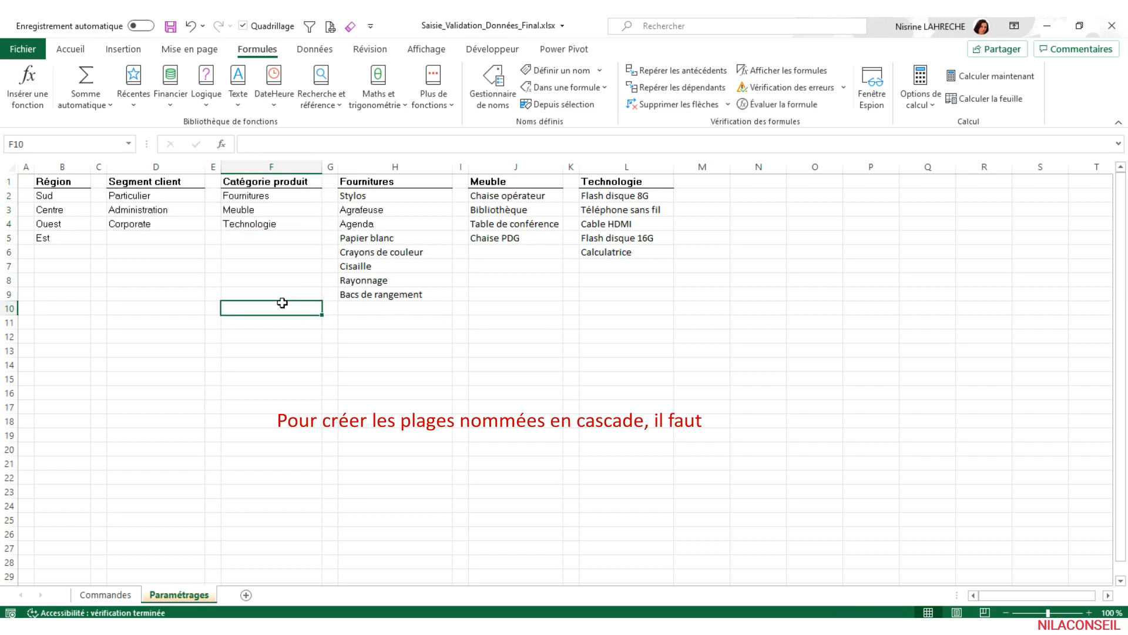
- Compare each Catégorie produit entry with the headers of the Fournitures, Meuble and Technologie lists
left_click_drag(270, 180, 267, 229)
left_click_drag(360, 182, 629, 306)
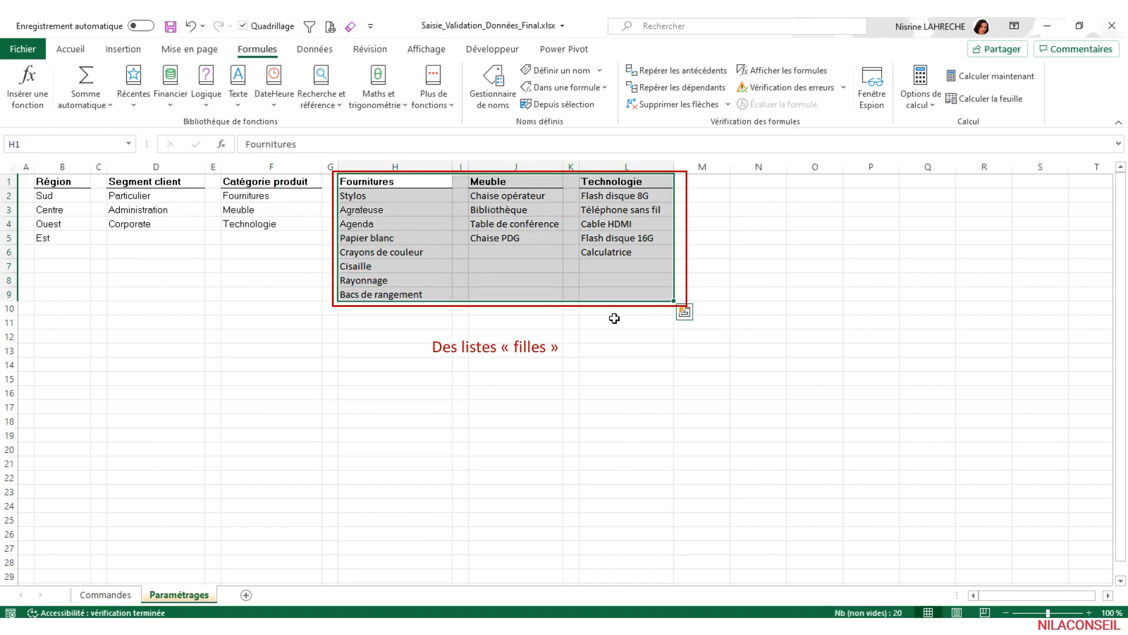
left_click(364, 182)
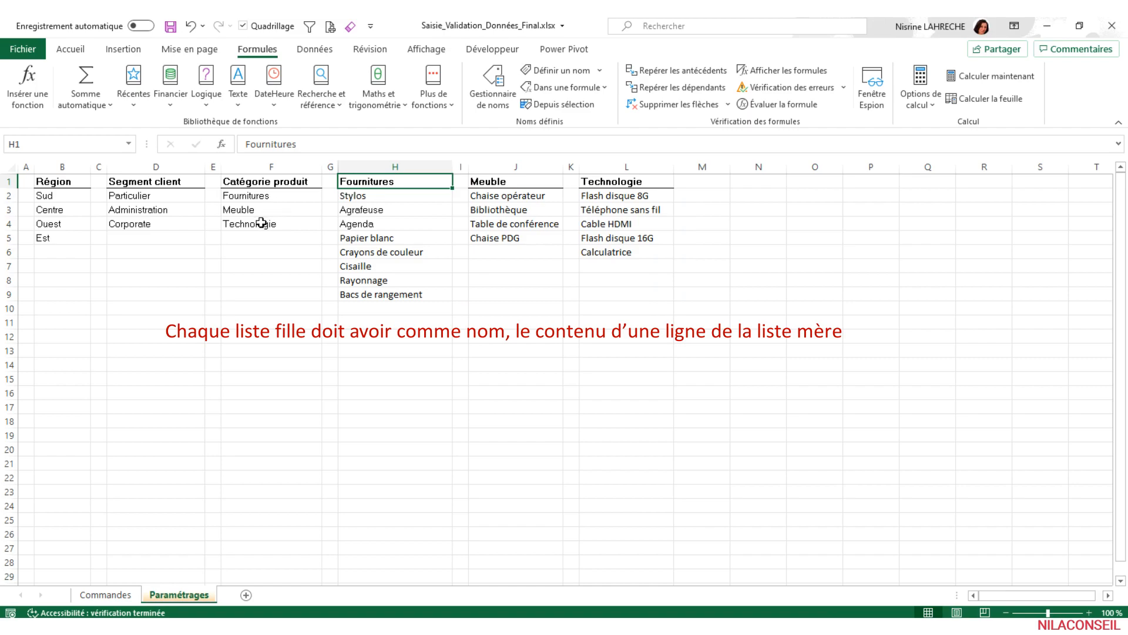
left_click(258, 196)
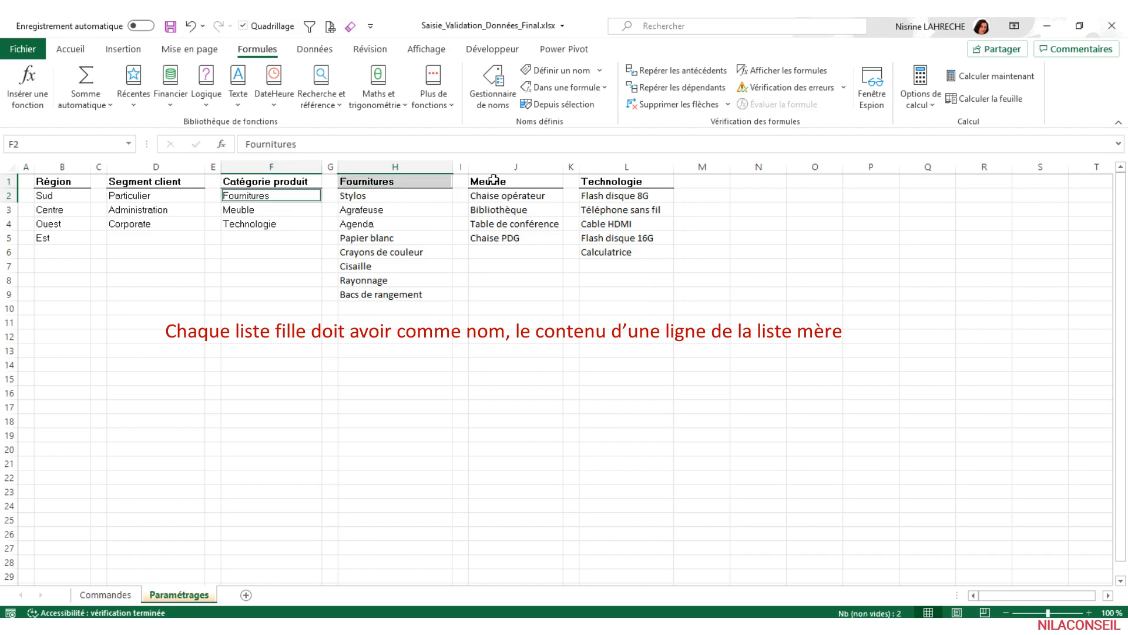
left_click(270, 209)
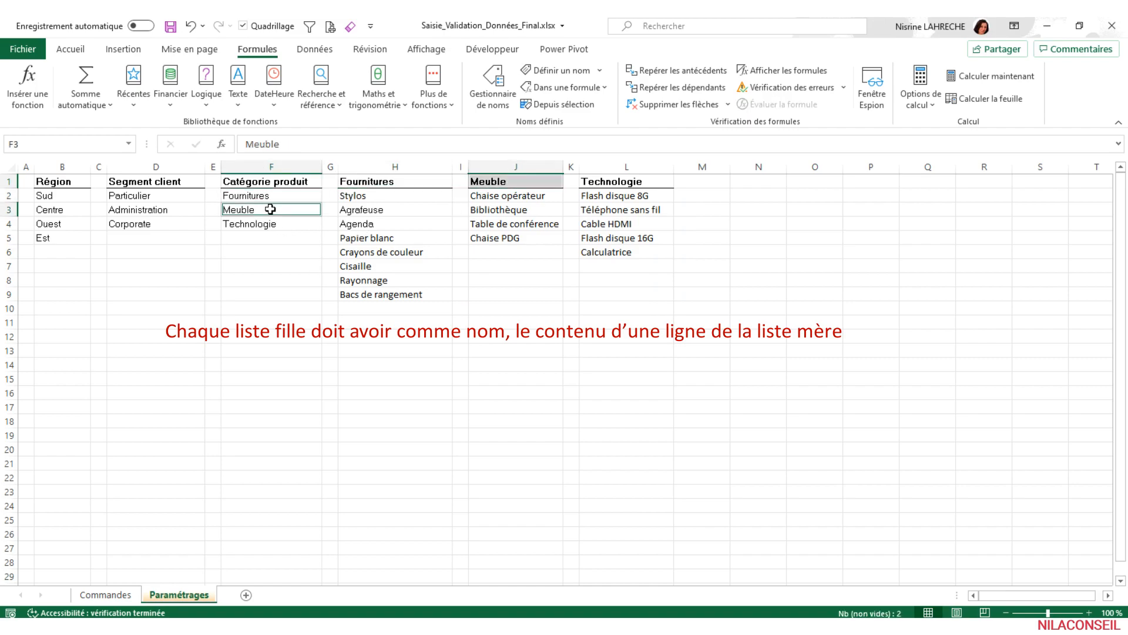
left_click(601, 182)
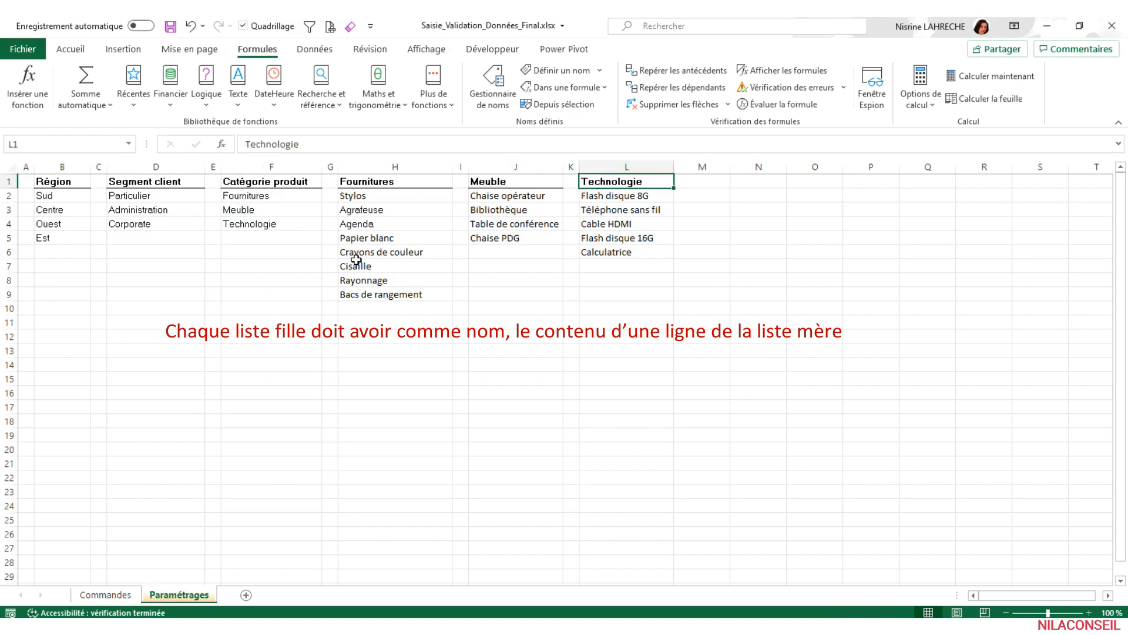
left_click(271, 223)
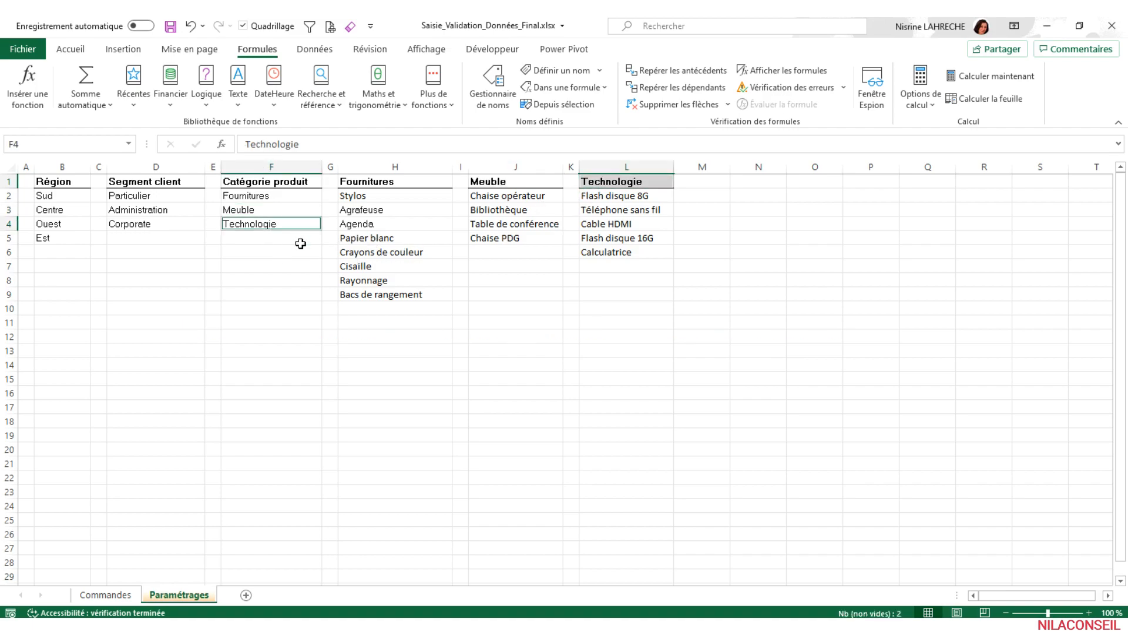
- Create a named range for the Fournitures list (H1:H9) and another for the Meuble list (J1:J5), named from their top rows
left_click_drag(379, 196, 372, 224)
left_click_drag(370, 182, 368, 290)
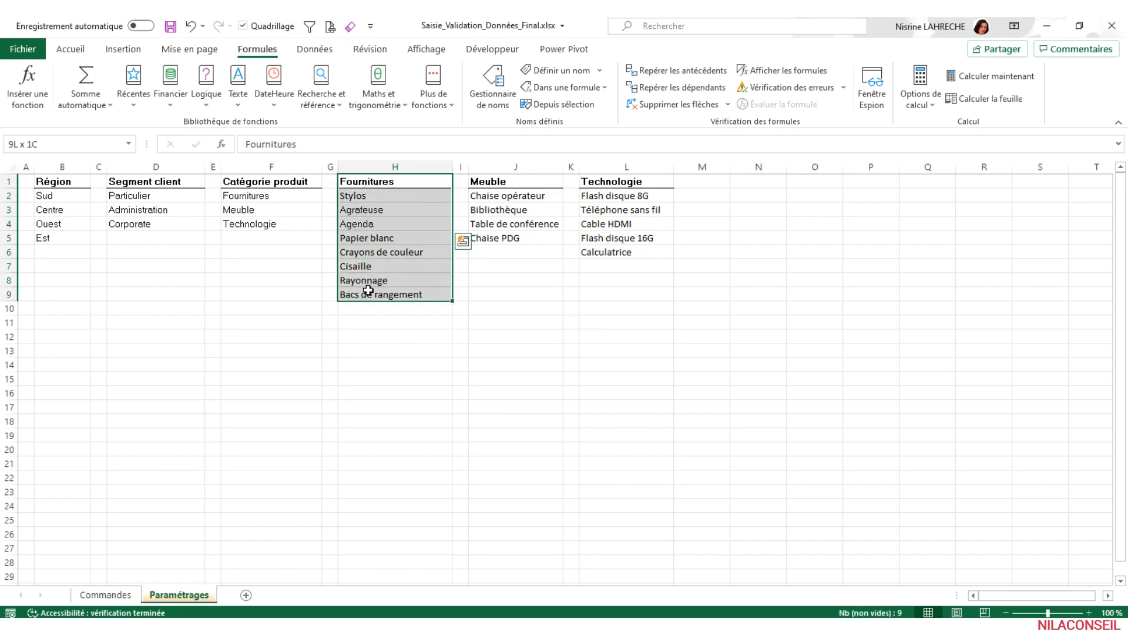
left_click(555, 104)
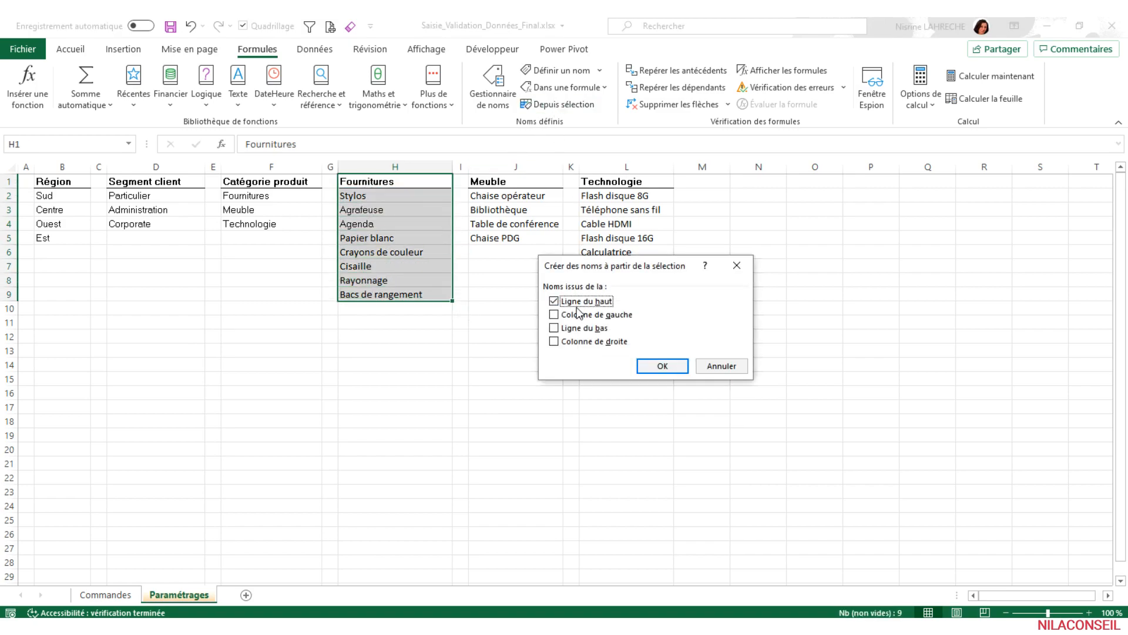
left_click(650, 365)
left_click_drag(487, 182, 496, 236)
left_click(539, 104)
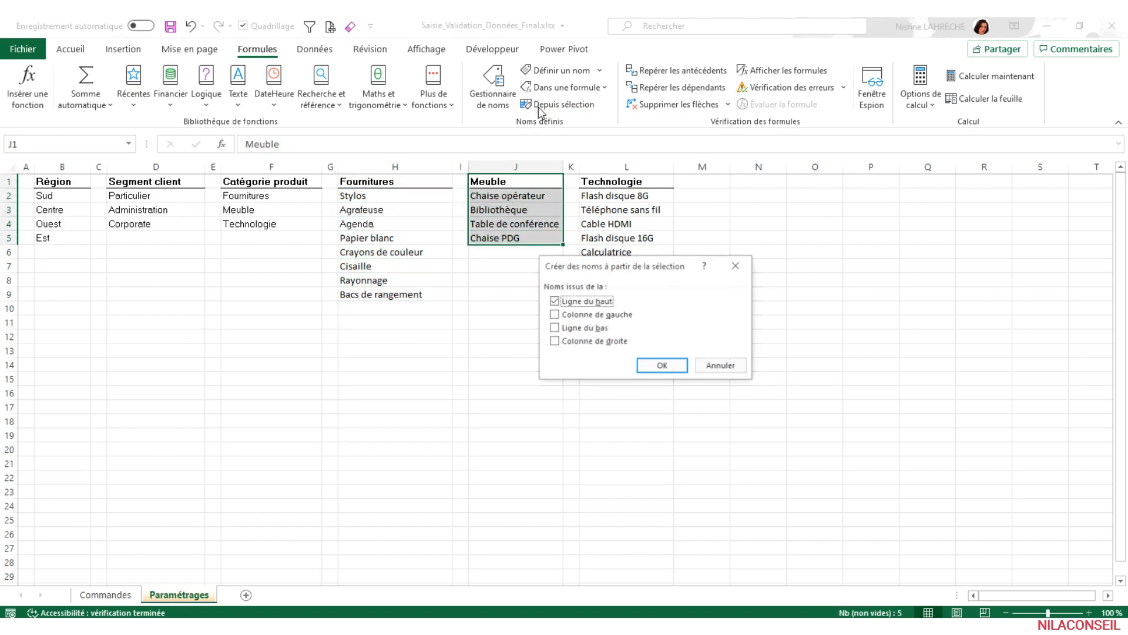
left_click(658, 365)
- Create a named range for the Technologie list (L1:L6), taking the name from its top row
left_click_drag(611, 182, 611, 252)
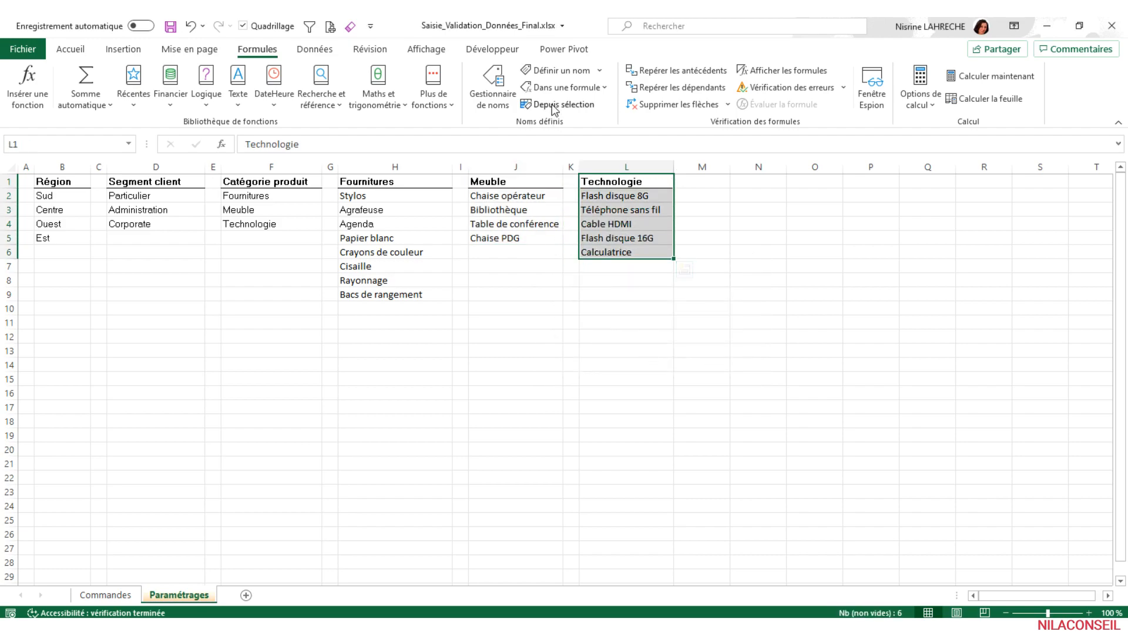
left_click(556, 105)
left_click(658, 366)
left_click(270, 322)
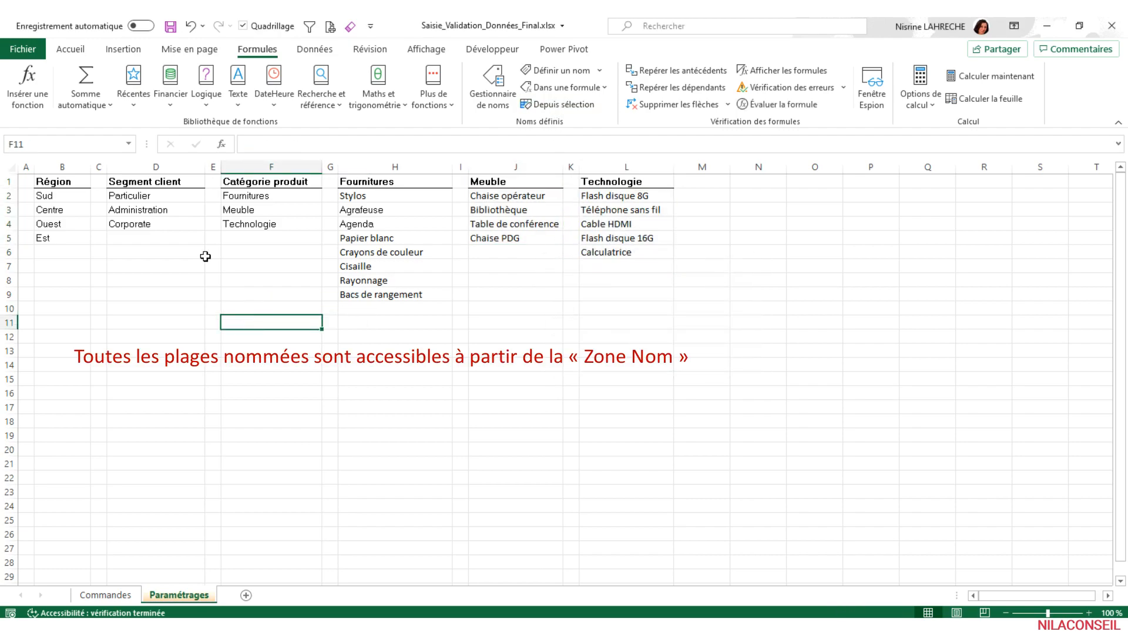
- Jump to the named ranges Segment_client and Fournitures to check which cells they cover
left_click(128, 143)
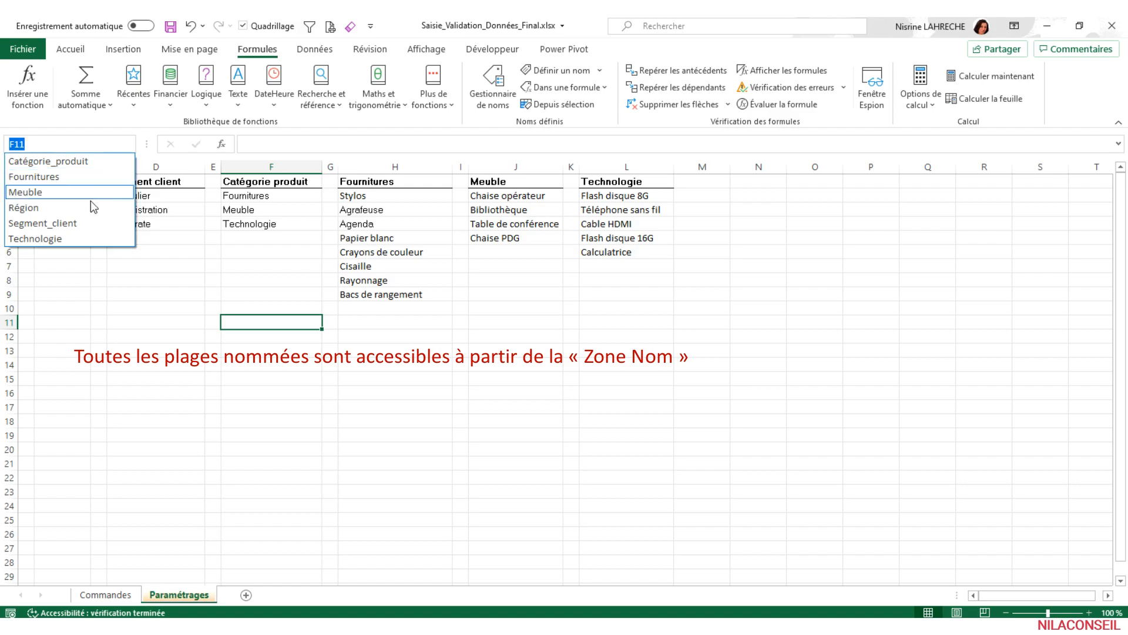
left_click(42, 224)
left_click(129, 143)
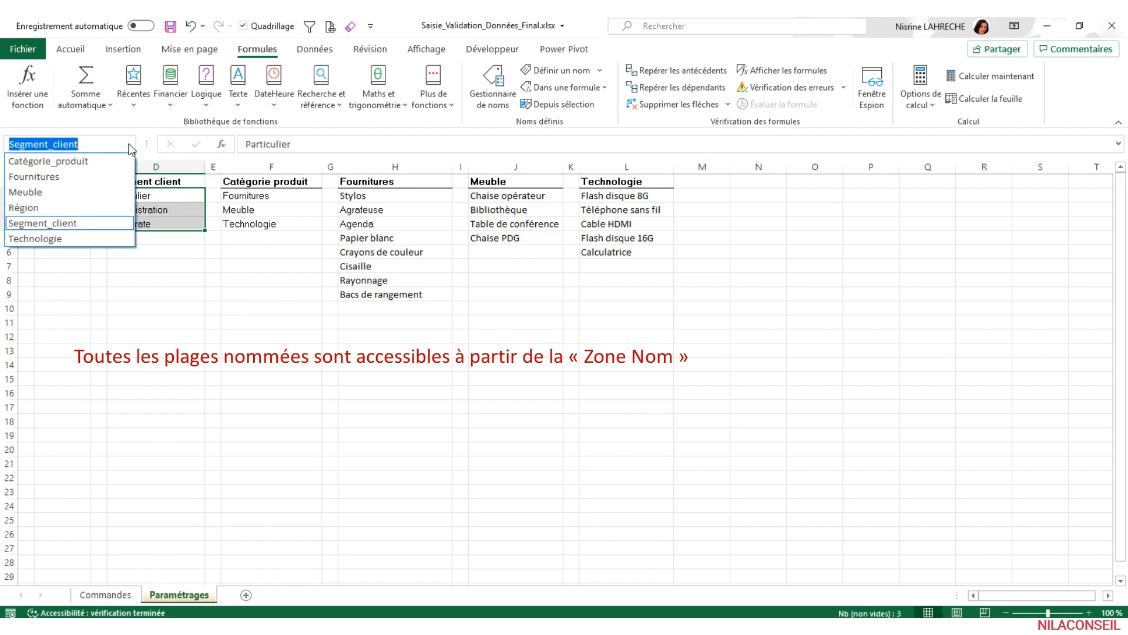
left_click(91, 172)
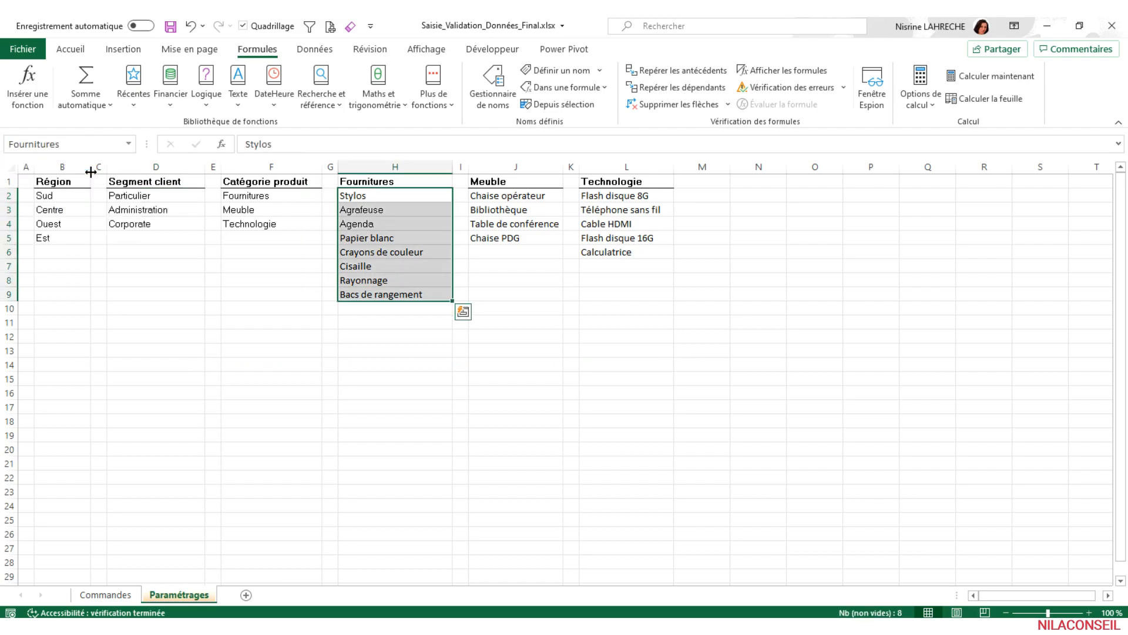
left_click(276, 292)
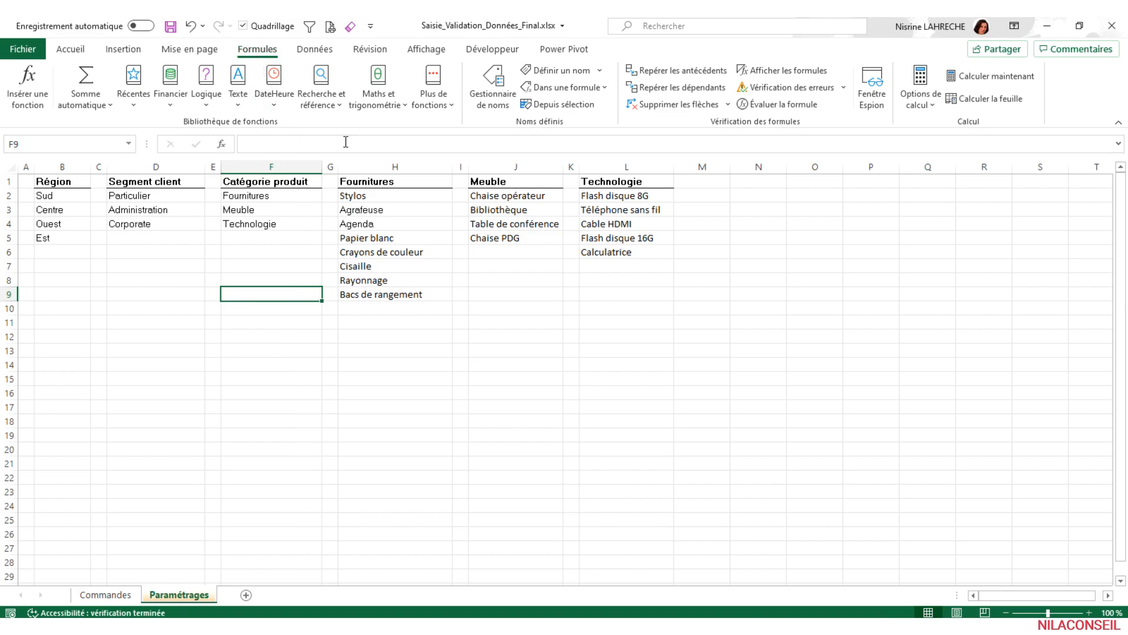
- Open the Name Manager and review the references of the Fournitures, Meuble and Région names
left_click(496, 106)
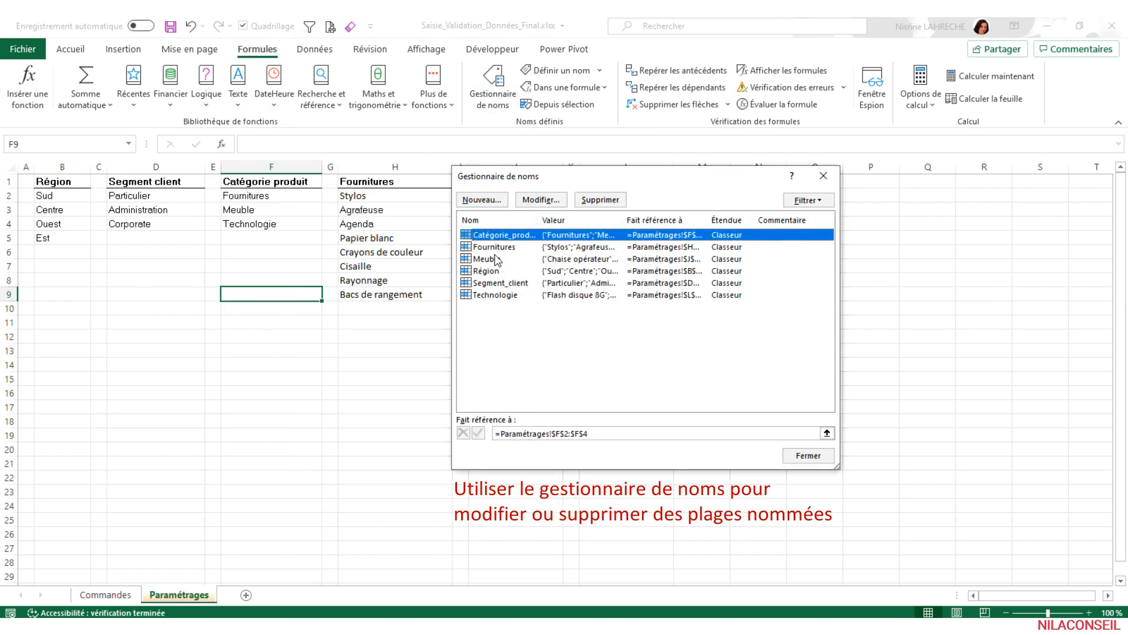
left_click(487, 247)
left_click(482, 258)
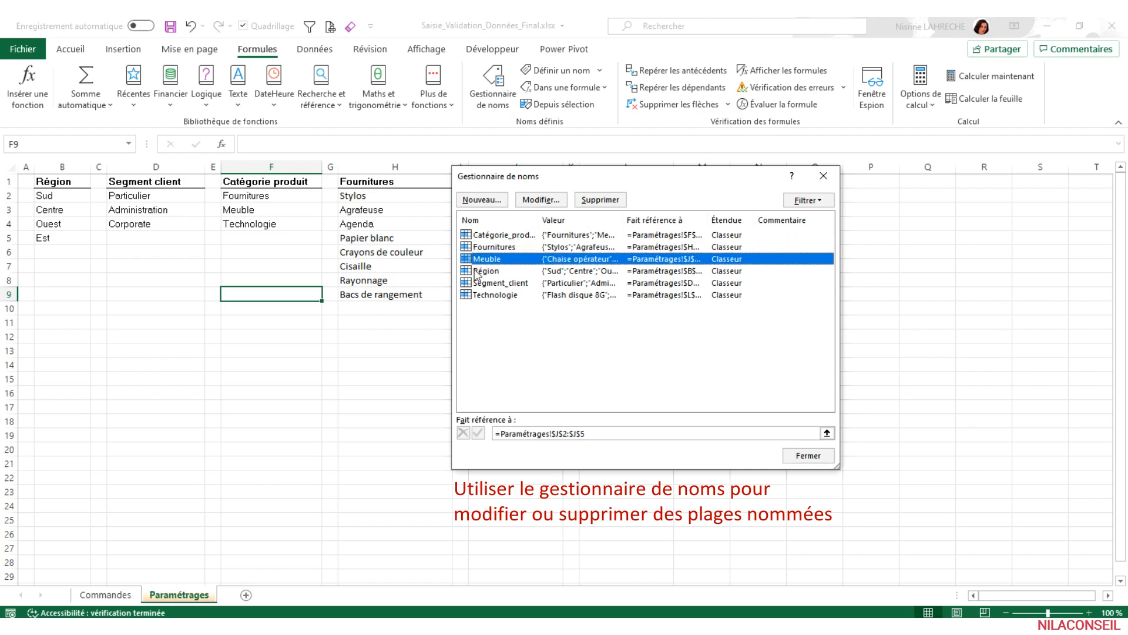
left_click(477, 272)
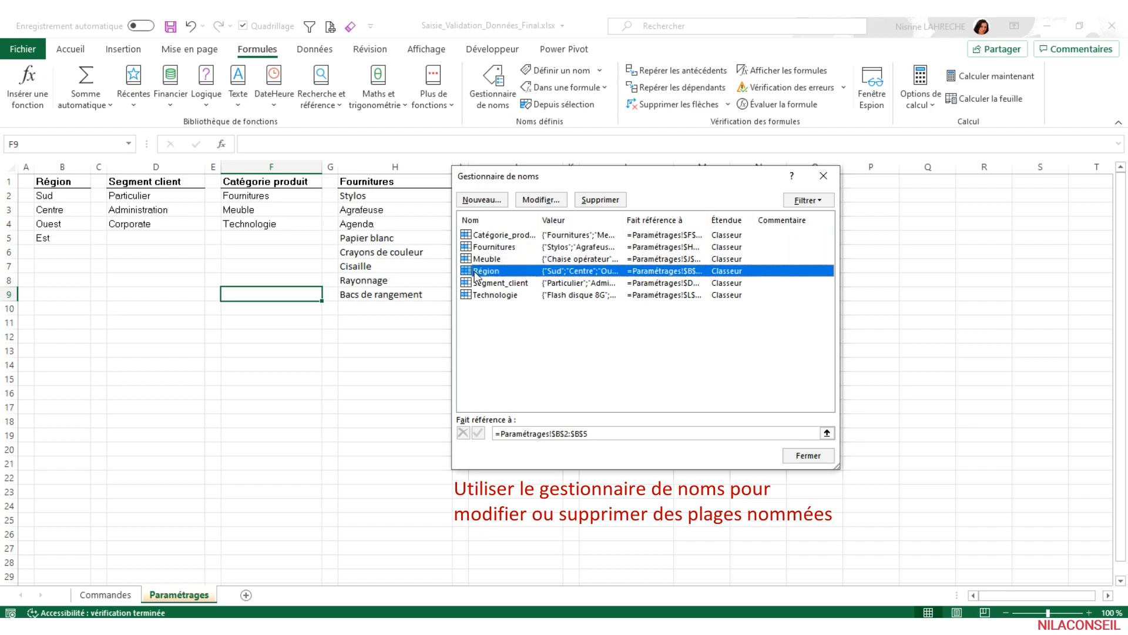
- Inspect the editable name and reference of Région, cancel the edit and close the Name Manager
left_click(531, 200)
left_click(661, 270)
left_click(710, 368)
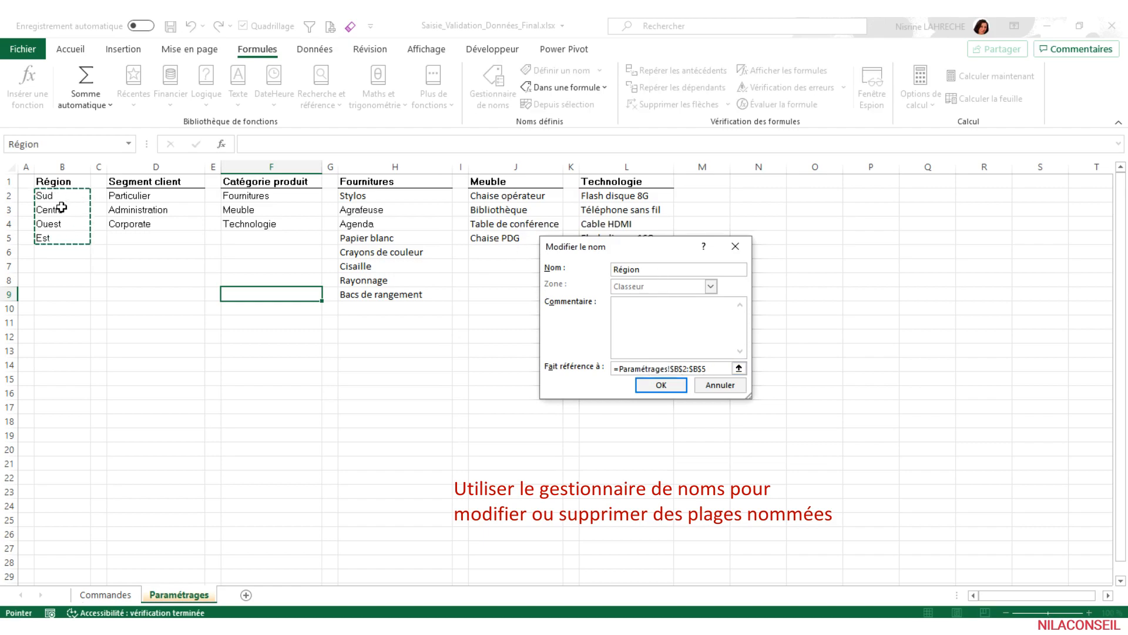
left_click(714, 387)
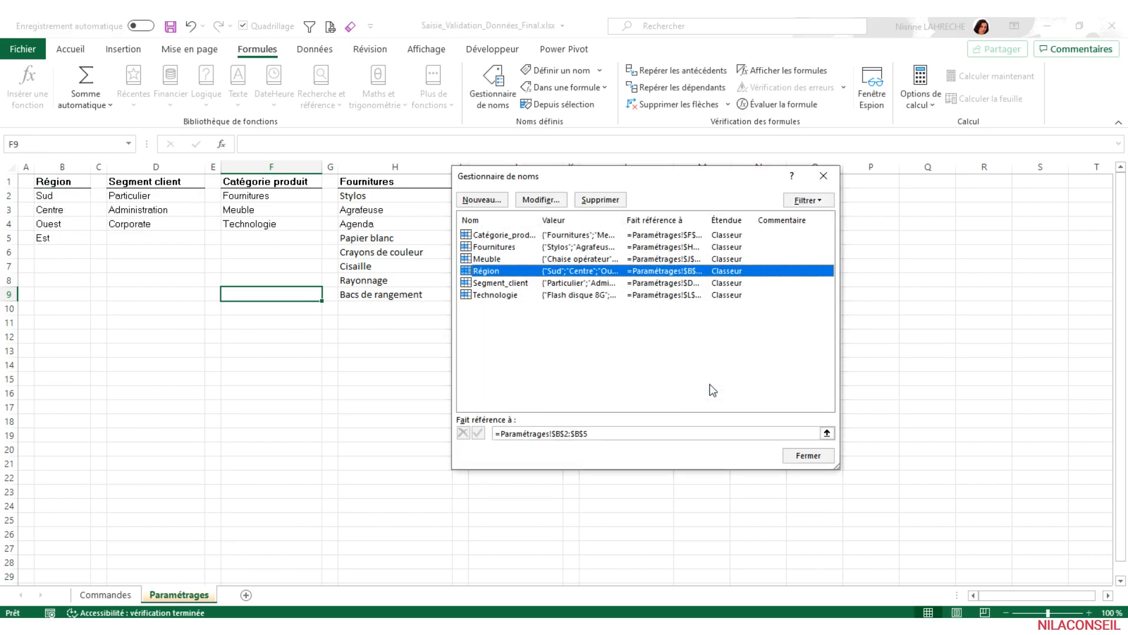
left_click(488, 260)
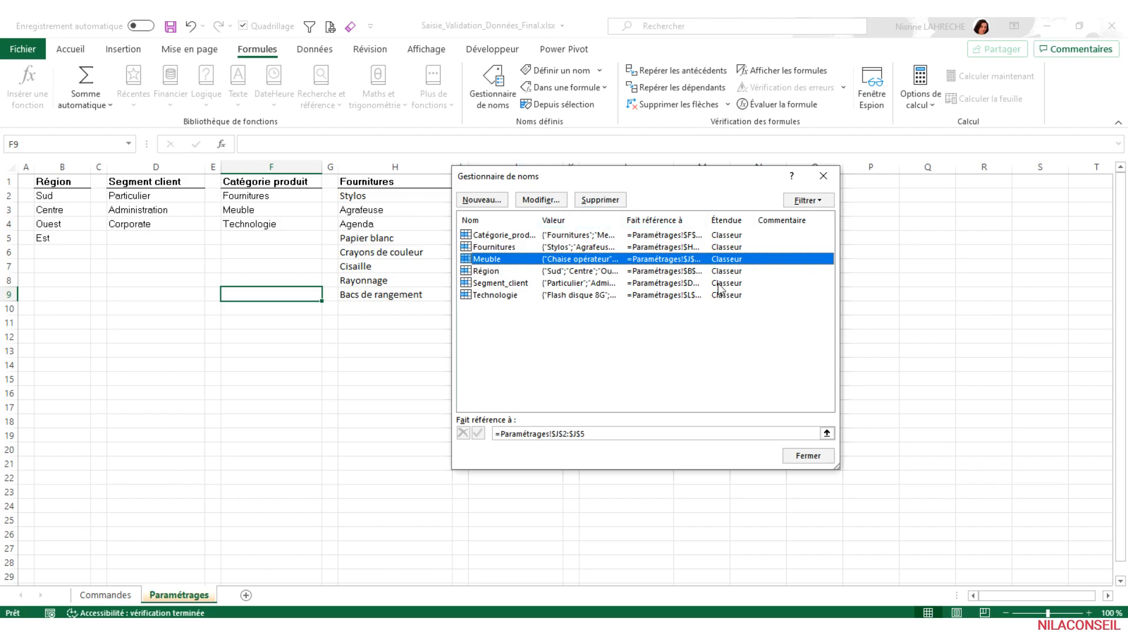
left_click(800, 460)
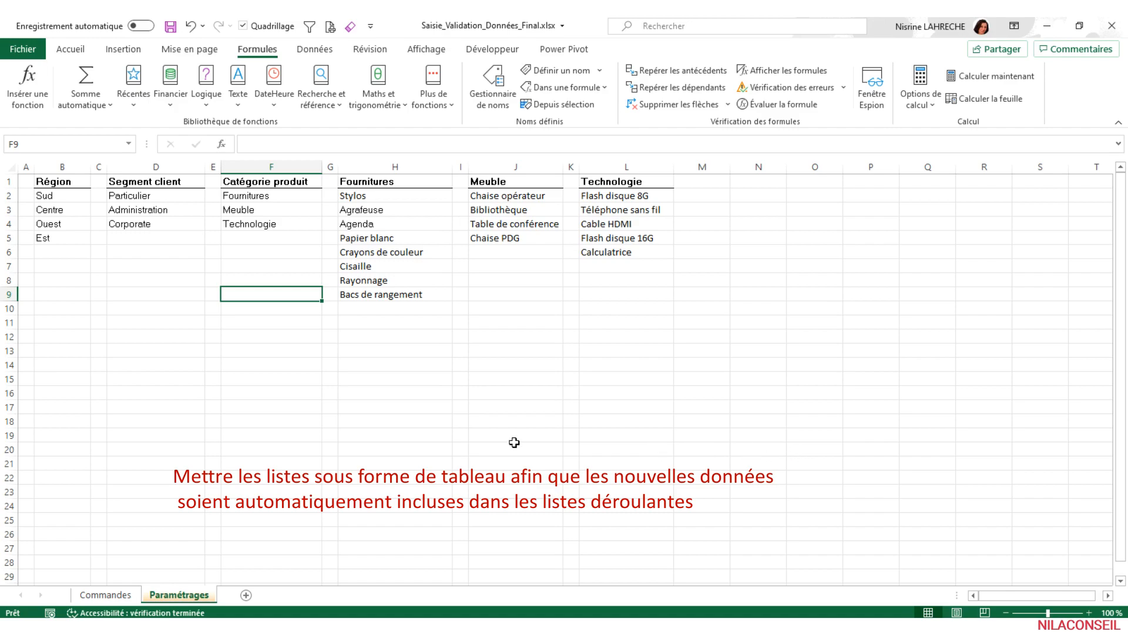
- Convert the Région list (B1:B5) into a table with headers and apply the Aucun table style
left_click(65, 238)
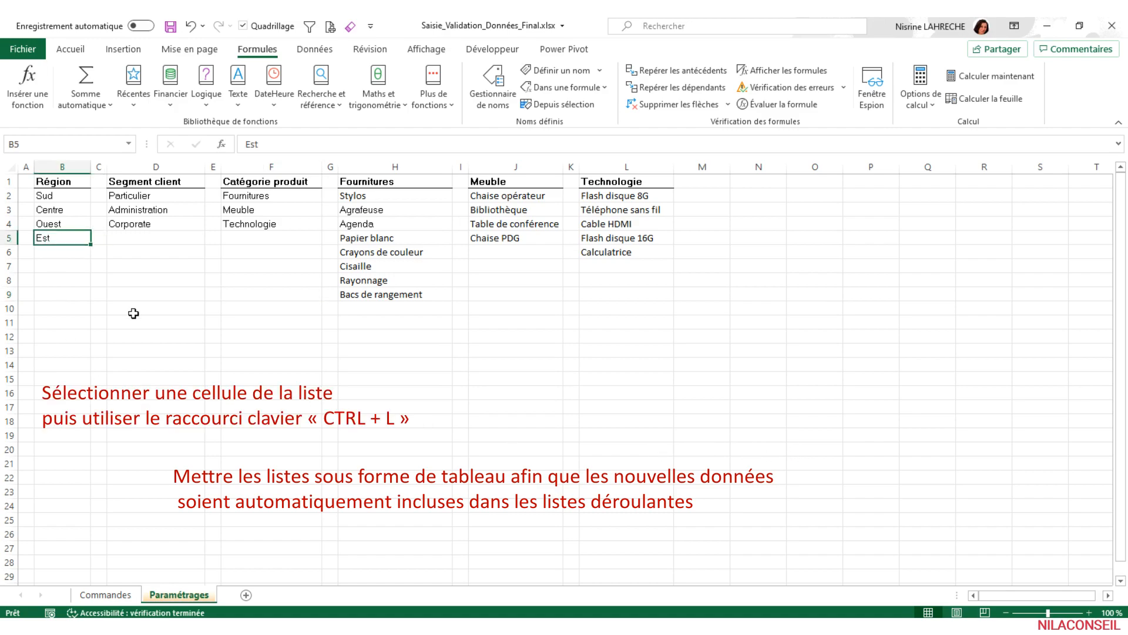
key("ctrl+l")
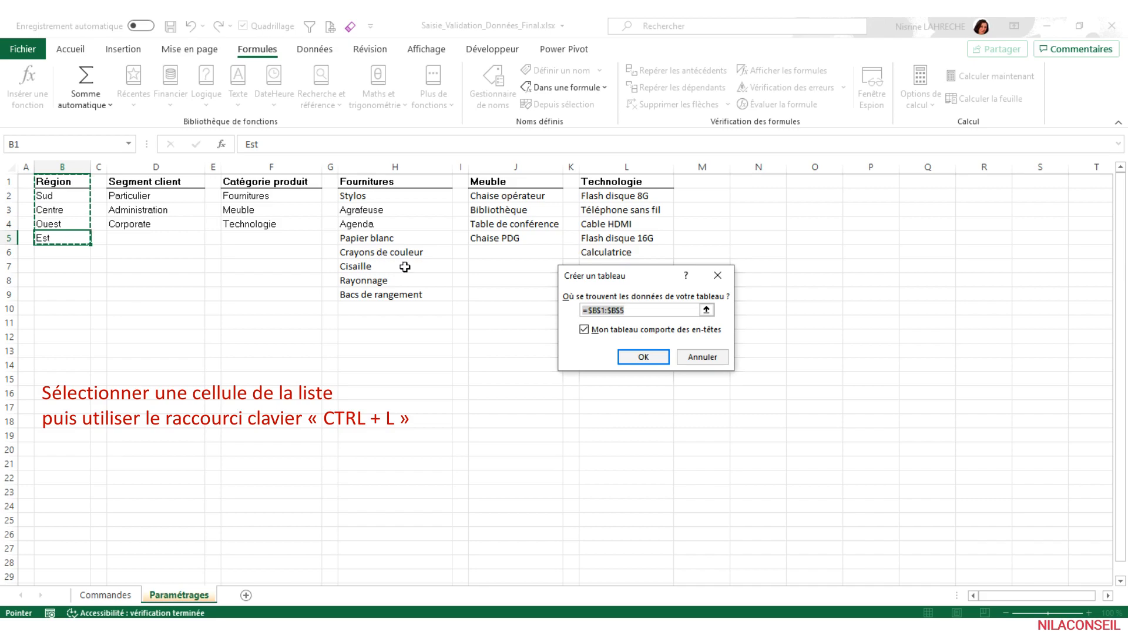
left_click(637, 355)
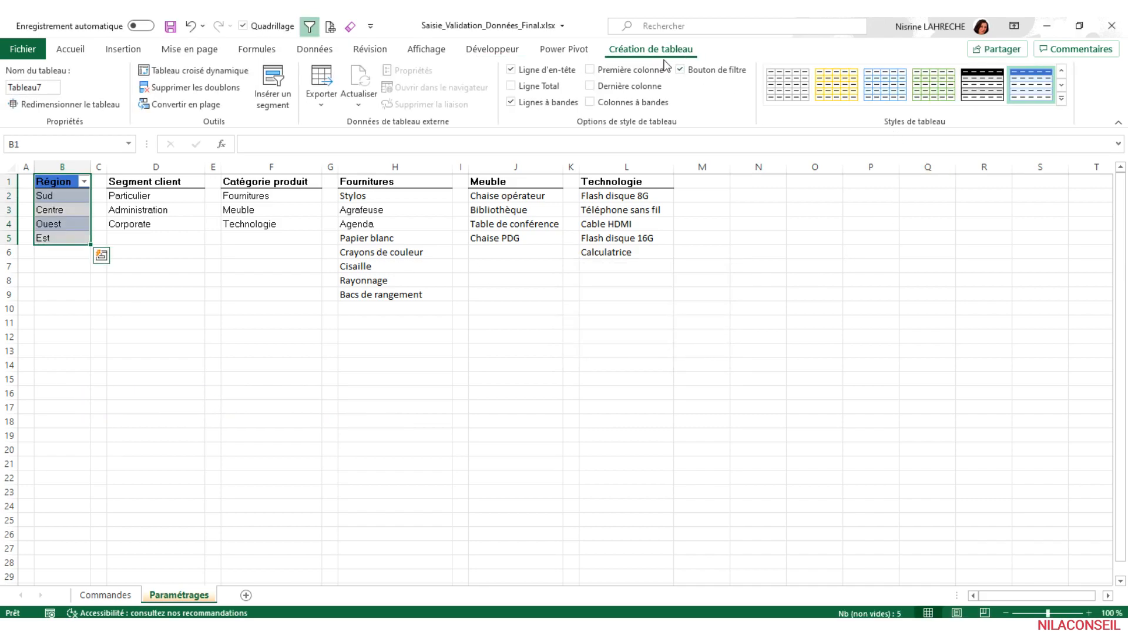
left_click(1062, 98)
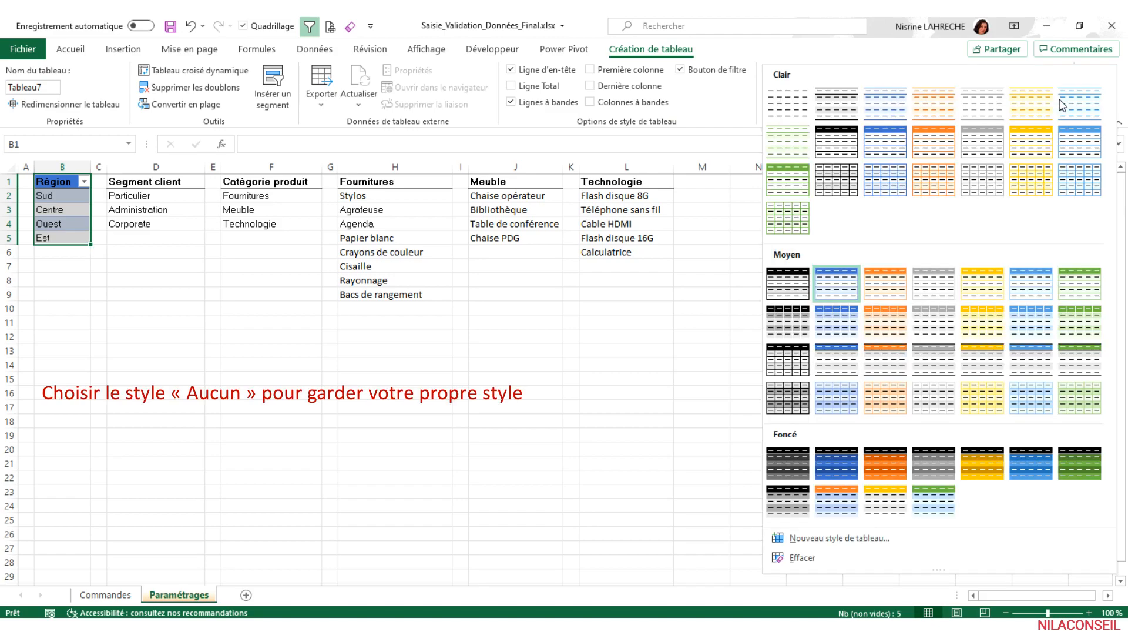
left_click(790, 103)
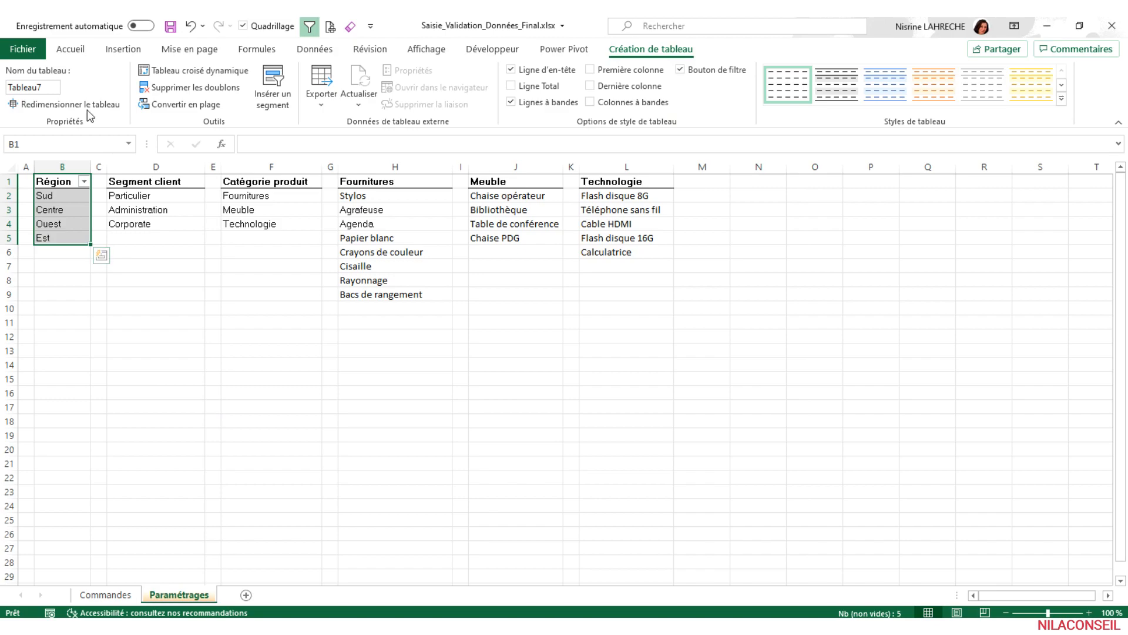
- Name the Région table tbl_régions
left_click(52, 86)
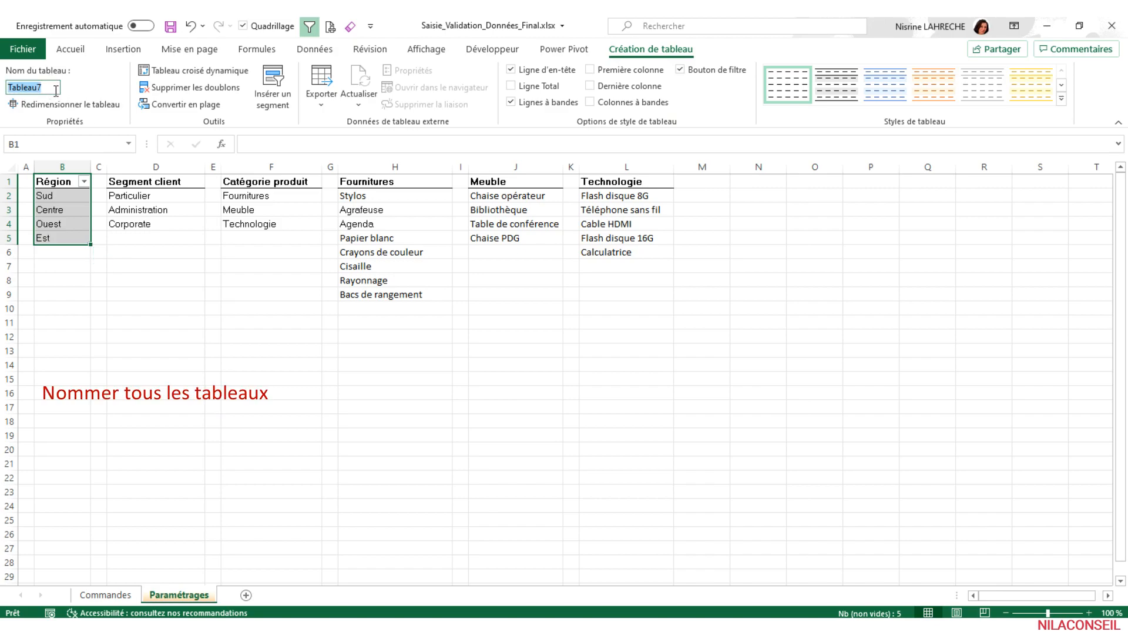
type("tbl_régions")
key("Return")
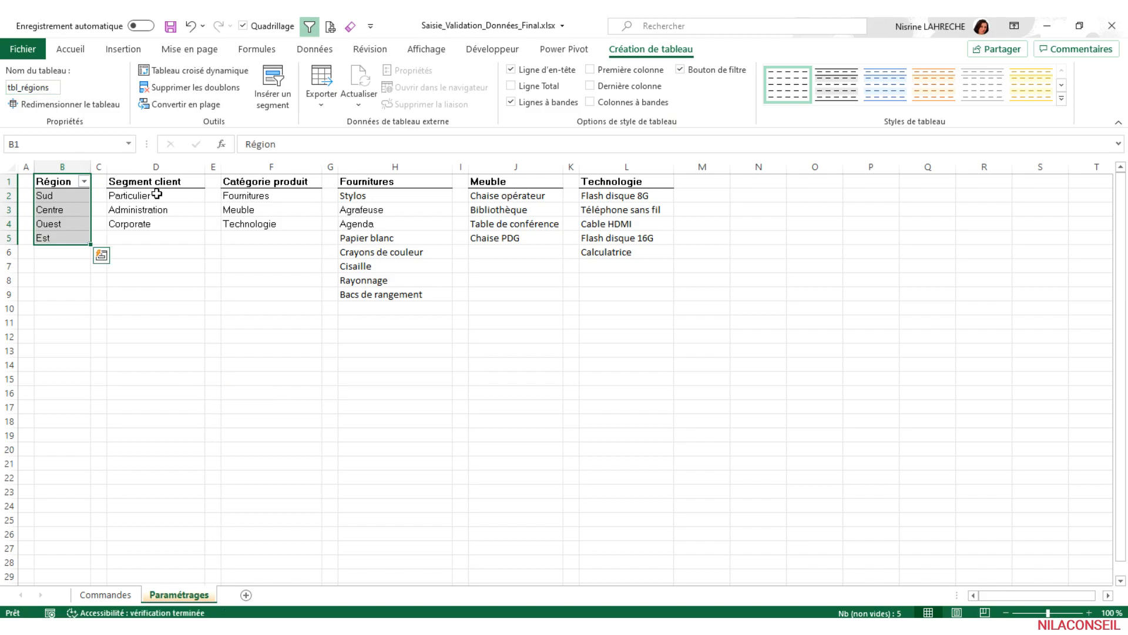
- Convert the Segment client list (D1:D4) into a table with headers and apply the Aucun table style
left_click(158, 181)
key("ctrl+t")
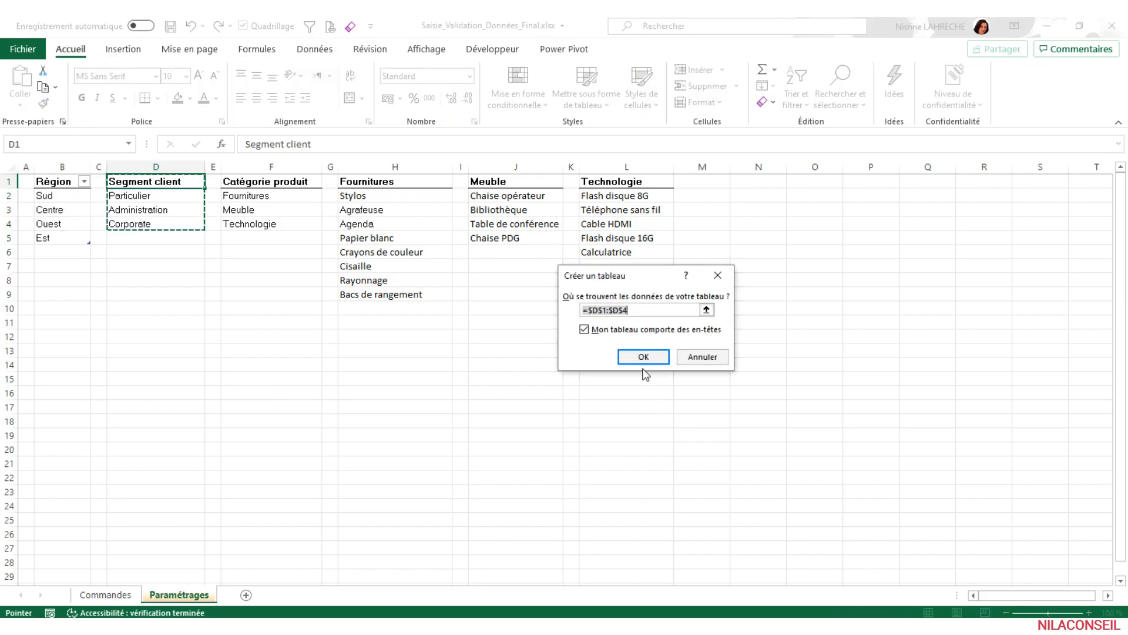
left_click(643, 356)
left_click(1061, 98)
left_click(791, 106)
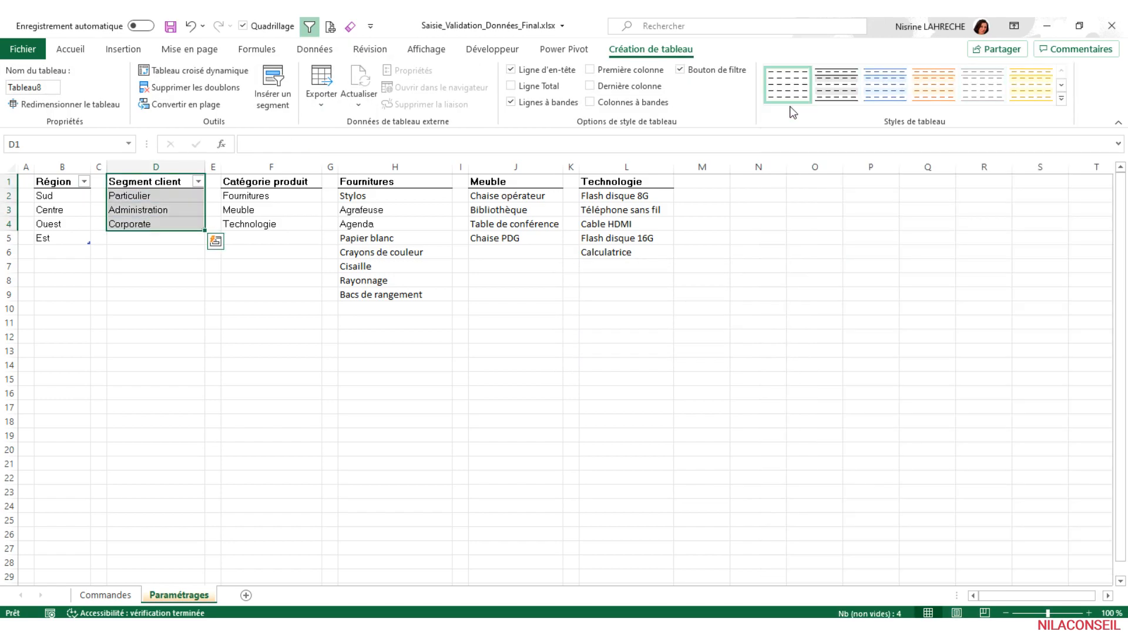
- Name the Segment client table tbl_segments
left_click(57, 87)
type("tbl")
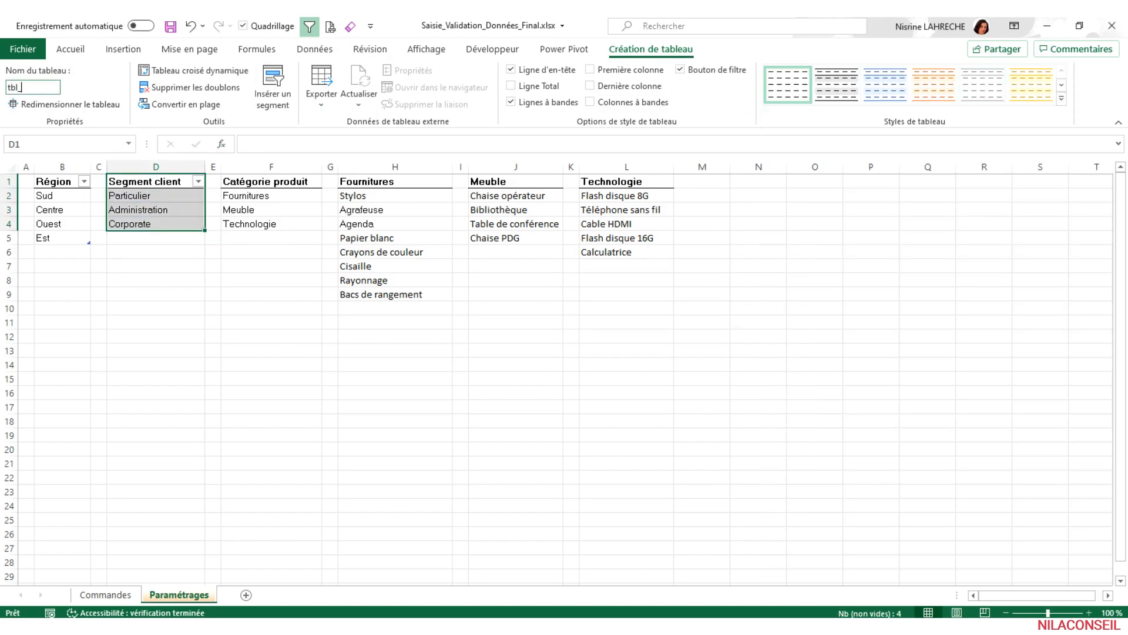
type("_segment")
key("Return")
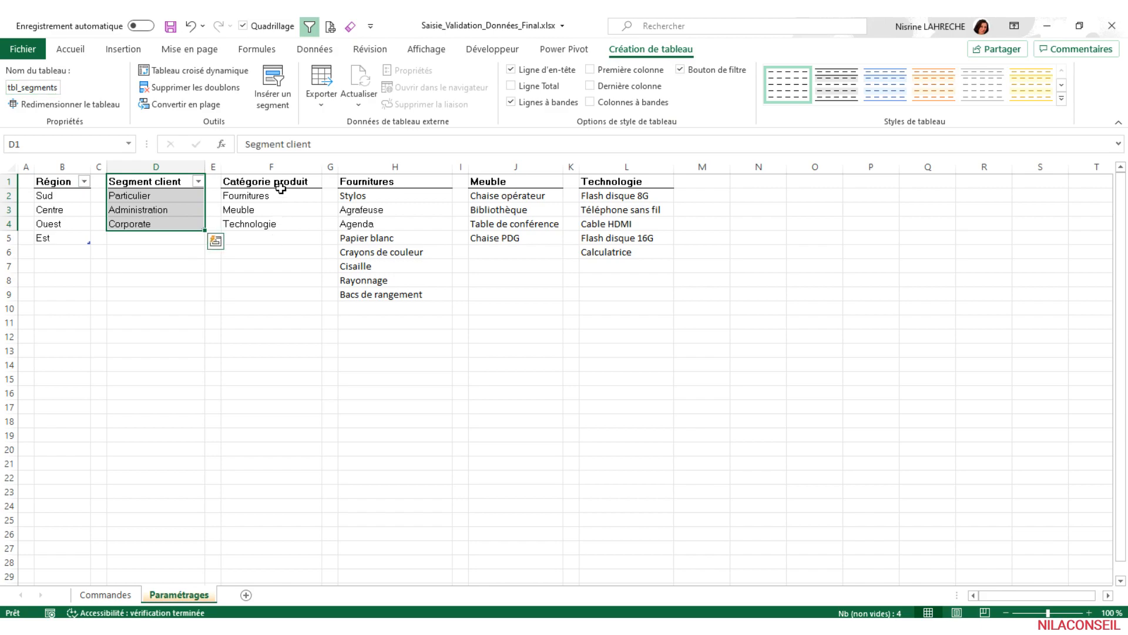
- Convert the Catégorie produit list (F1:F4) into a table with headers and apply the Aucun table style
left_click_drag(270, 181, 271, 223)
key("ctrl+c")
key("ctrl+l")
left_click(645, 355)
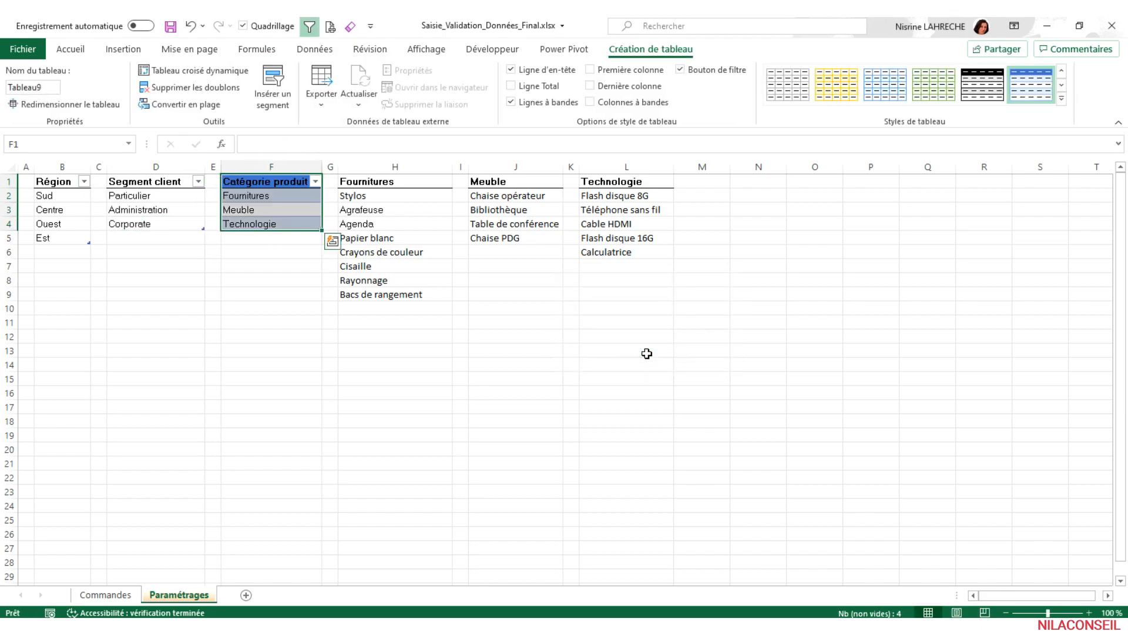
left_click(1065, 100)
left_click(785, 111)
- Name the Catégorie produit table tbl_catégories
left_click(32, 86)
type("tbl_catégorie")
key("Return")
- Convert the Fournitures list (H1:H9) into a table with headers and apply the Aucun table style
left_click(356, 188)
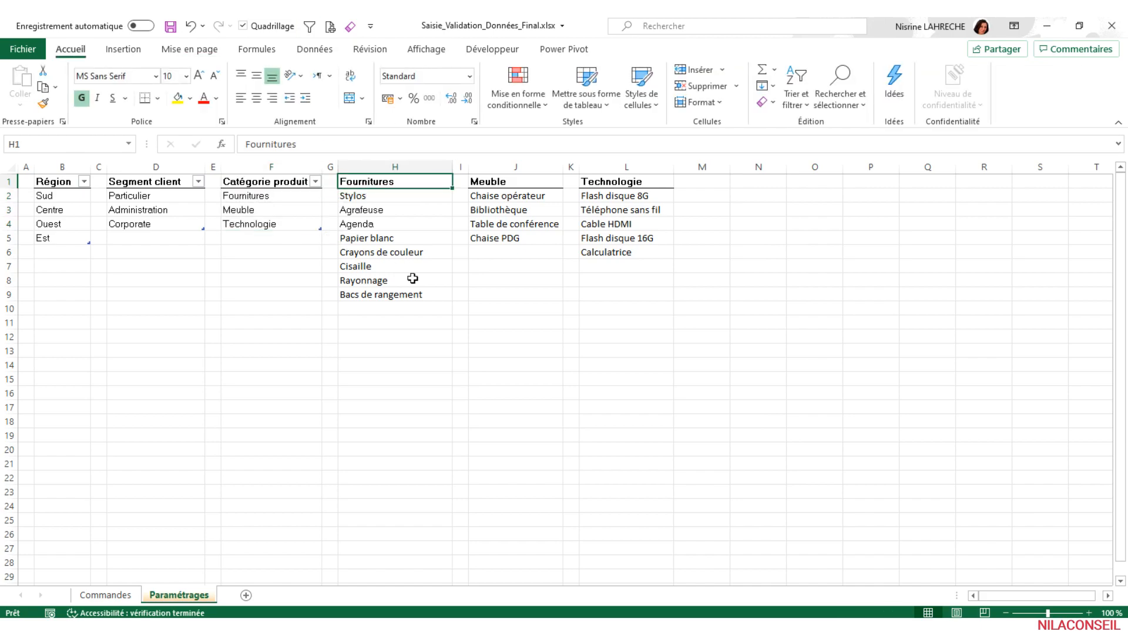
key("ctrl+l")
left_click(645, 356)
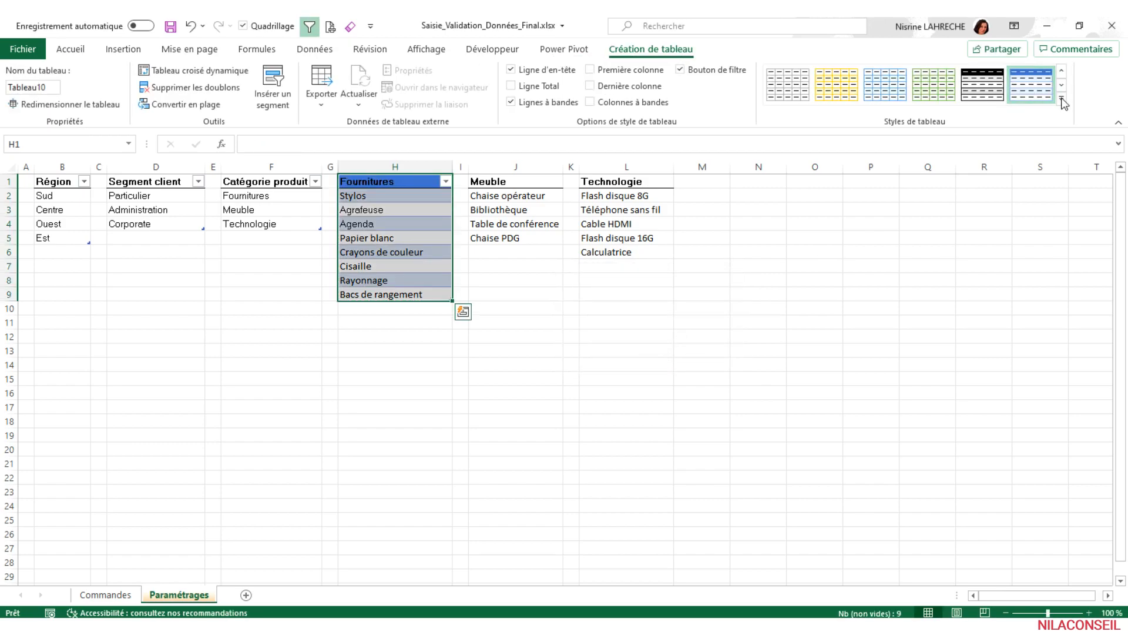
left_click(1064, 104)
left_click(794, 110)
- Name the Fournitures table tbl_fournitures
left_click(47, 87)
type("t")
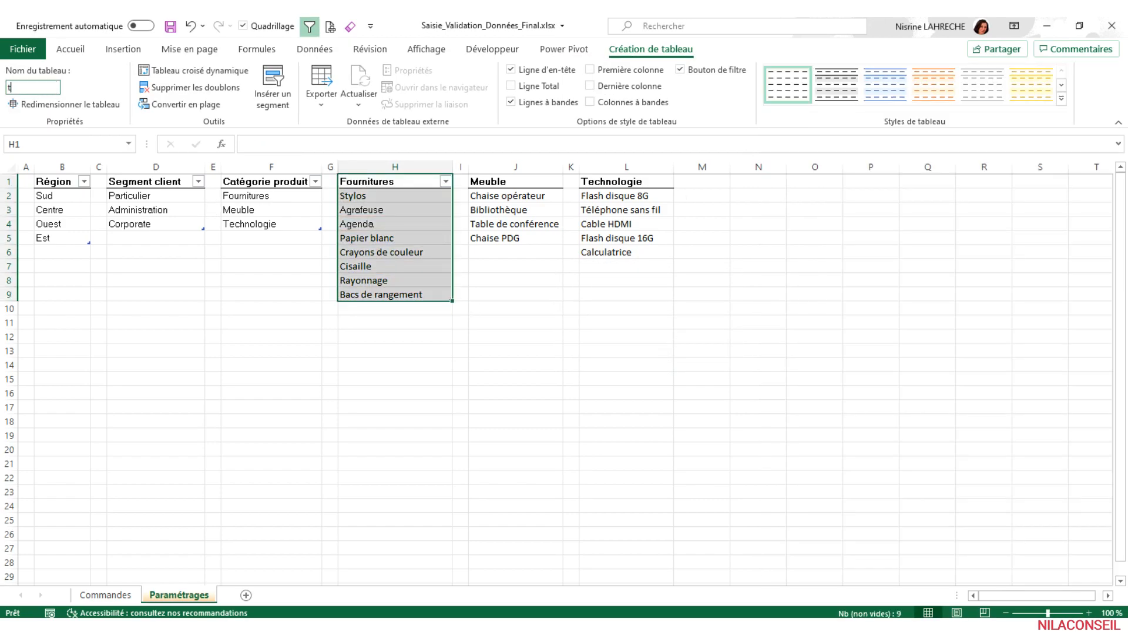
type("bl_fournitures")
key("Return")
- Convert the Meuble list (J1:J5) into a table with headers and apply the Aucun table style
left_click(513, 183)
key("ctrl+l")
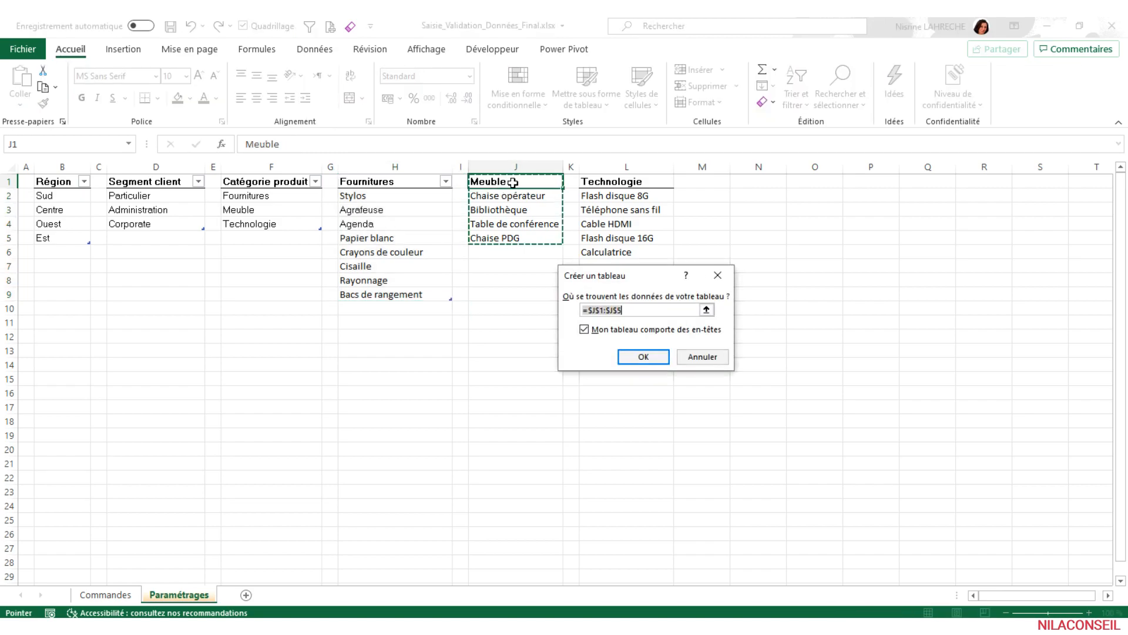
left_click(643, 356)
left_click(1062, 99)
left_click(792, 104)
- Name the Meuble table tbl_meubles
left_click(33, 87)
type("meu")
key("Return")
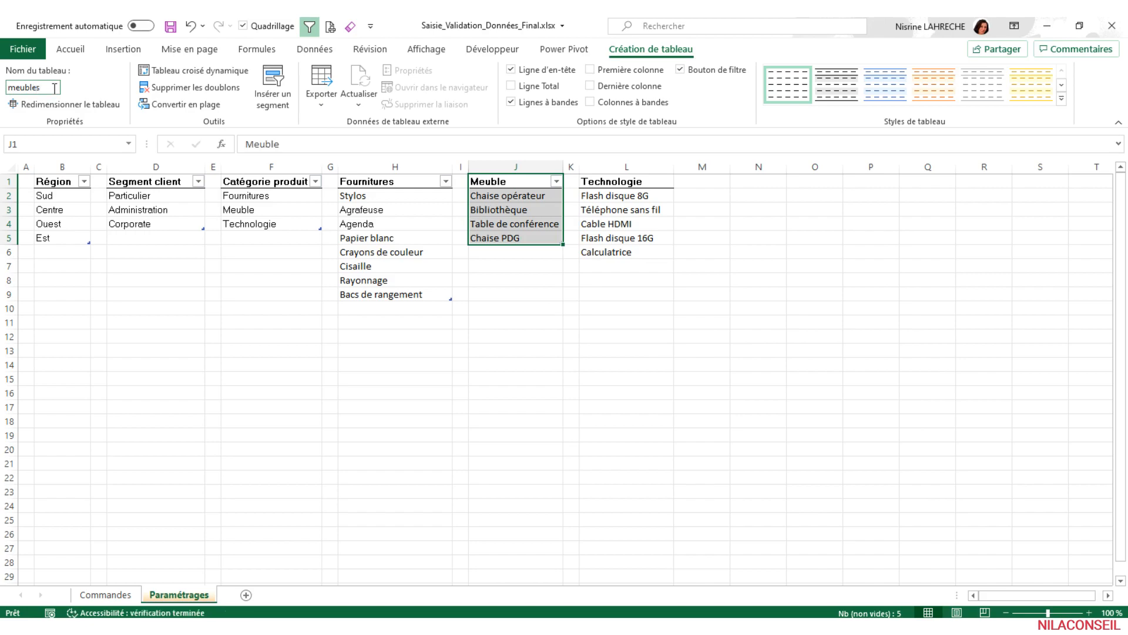
left_click(54, 88)
key("Home")
type("tbl_")
key("Return")
- Convert the Technologie list (L1:L6) into a table with headers and apply the Aucun table style
left_click(632, 183)
key("ctrl+t")
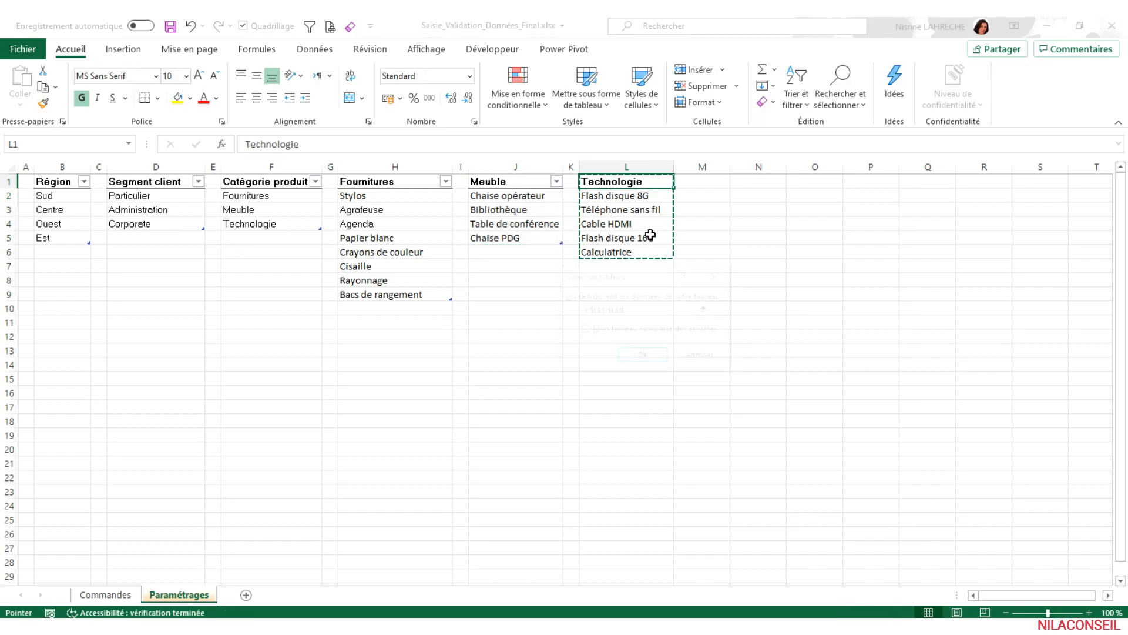
left_click(644, 359)
left_click(1061, 98)
left_click(797, 114)
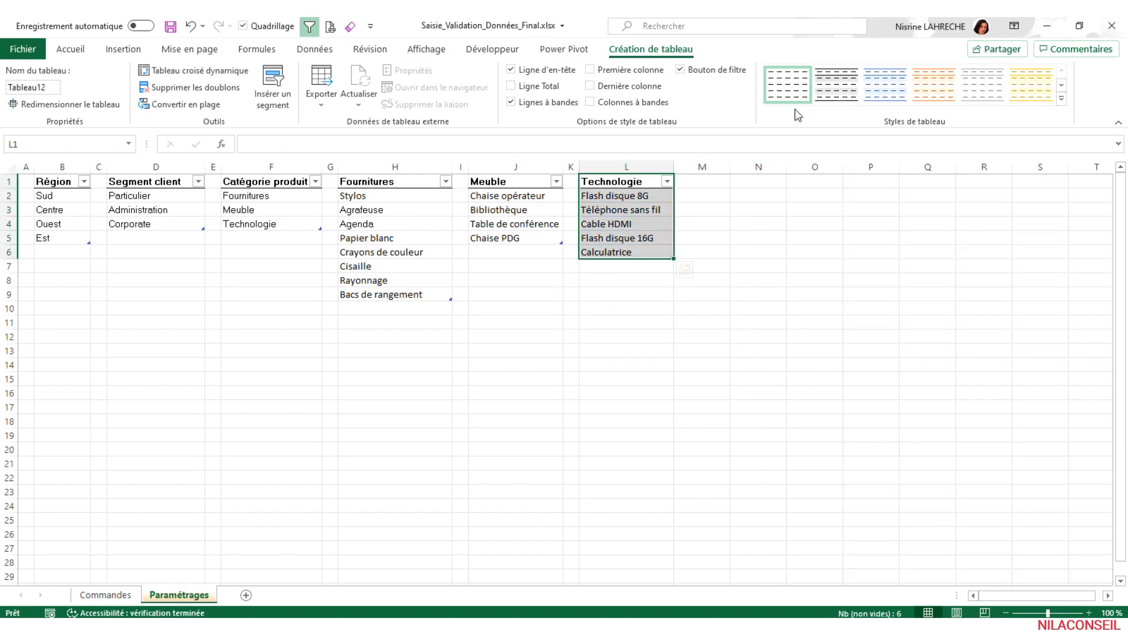
- Name the Technologie table tbl_technologie
left_click(32, 87)
type("tb")
type("l_technologie")
key("Return")
left_click(585, 293)
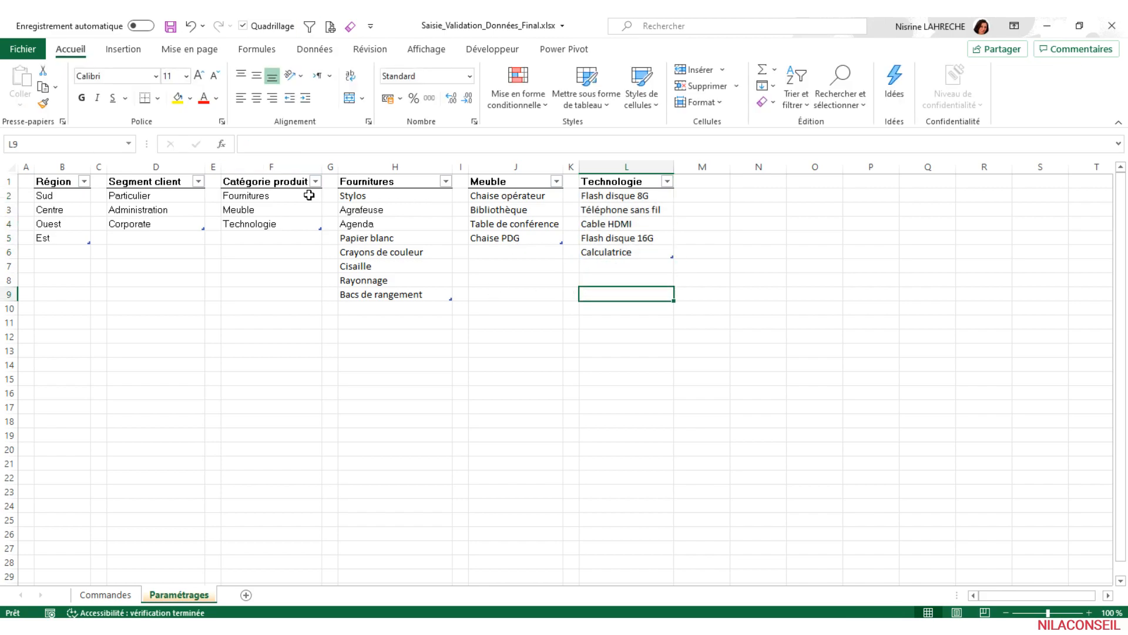
- Review the named ranges and table names in the Name Manager and close it
left_click(254, 51)
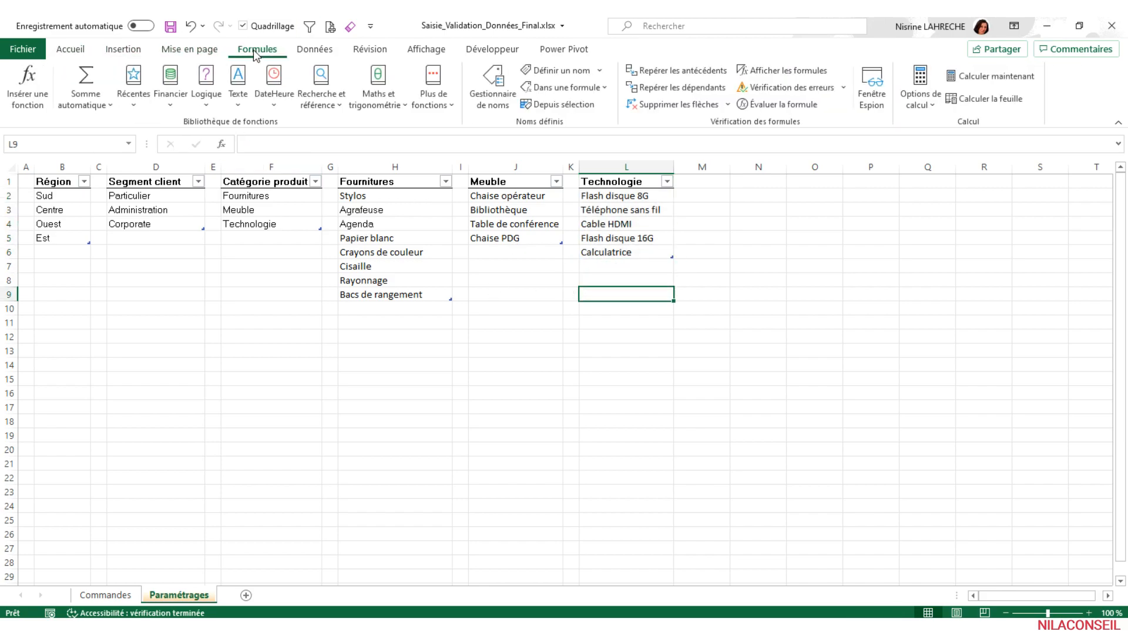
left_click(489, 106)
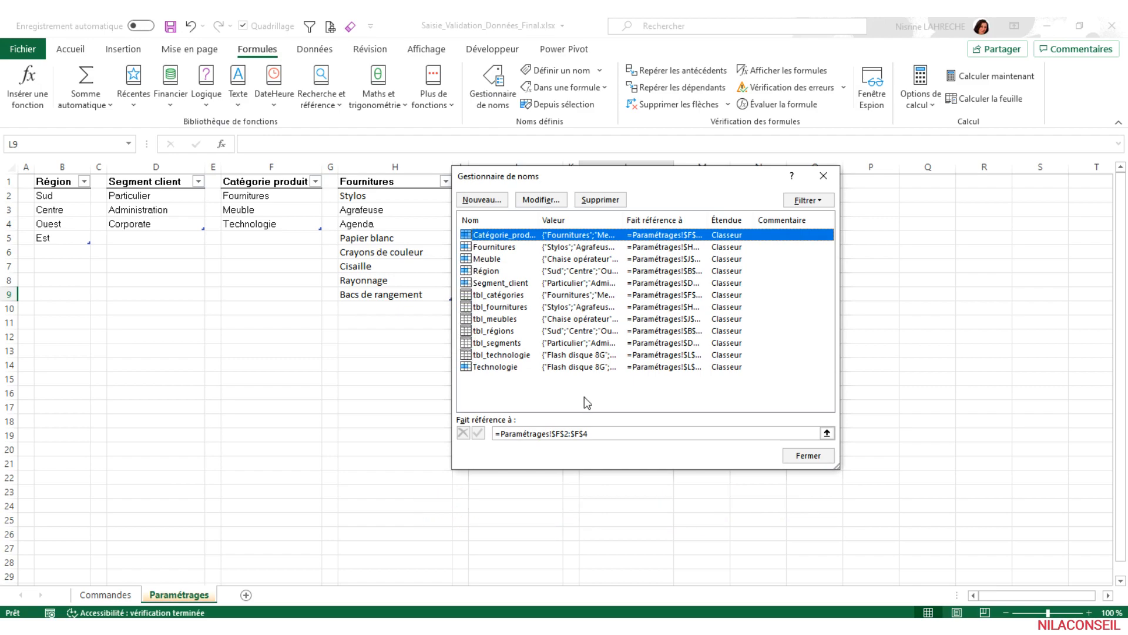
left_click(809, 456)
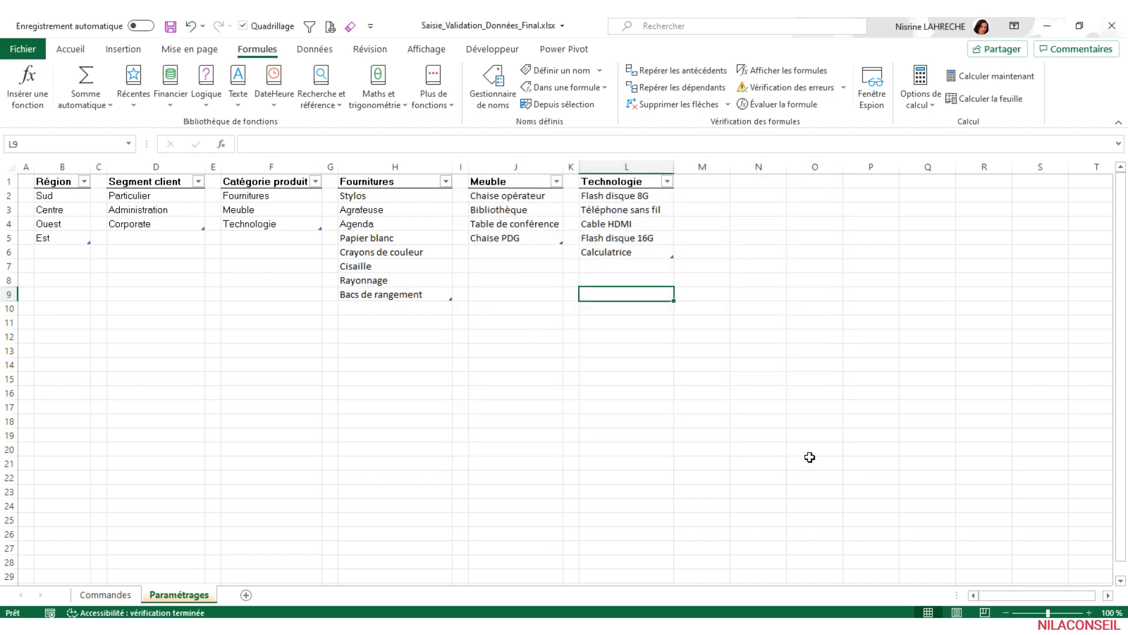
left_click(59, 322)
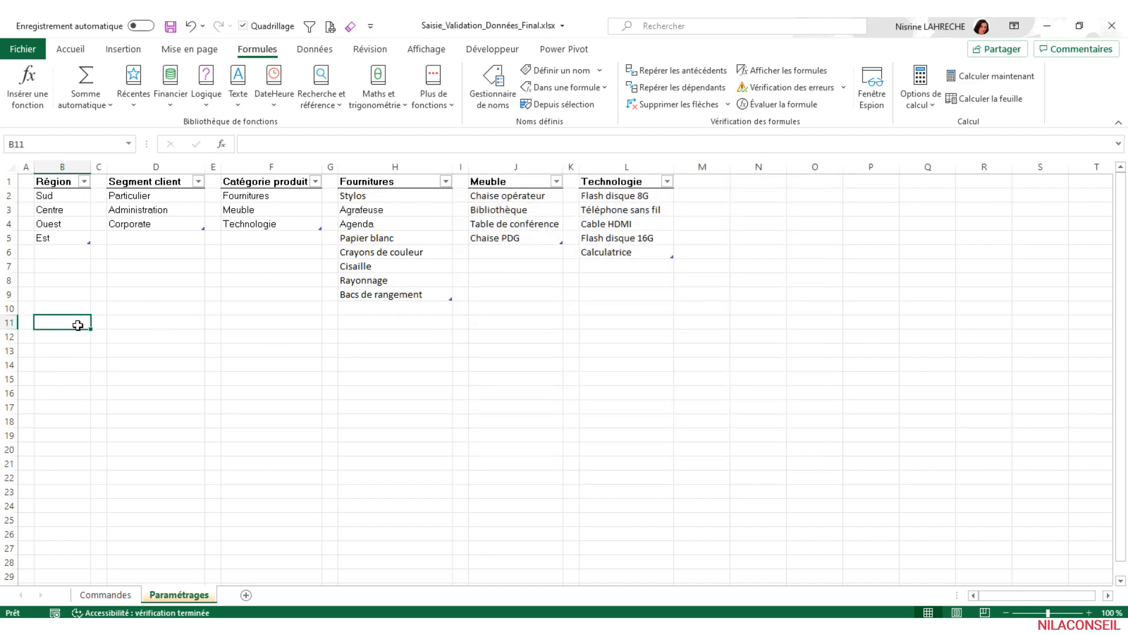
- Enter the formula =AUJOURDHUI() in cell B7 of the Commandes sheet
left_click(112, 595)
left_click(189, 198)
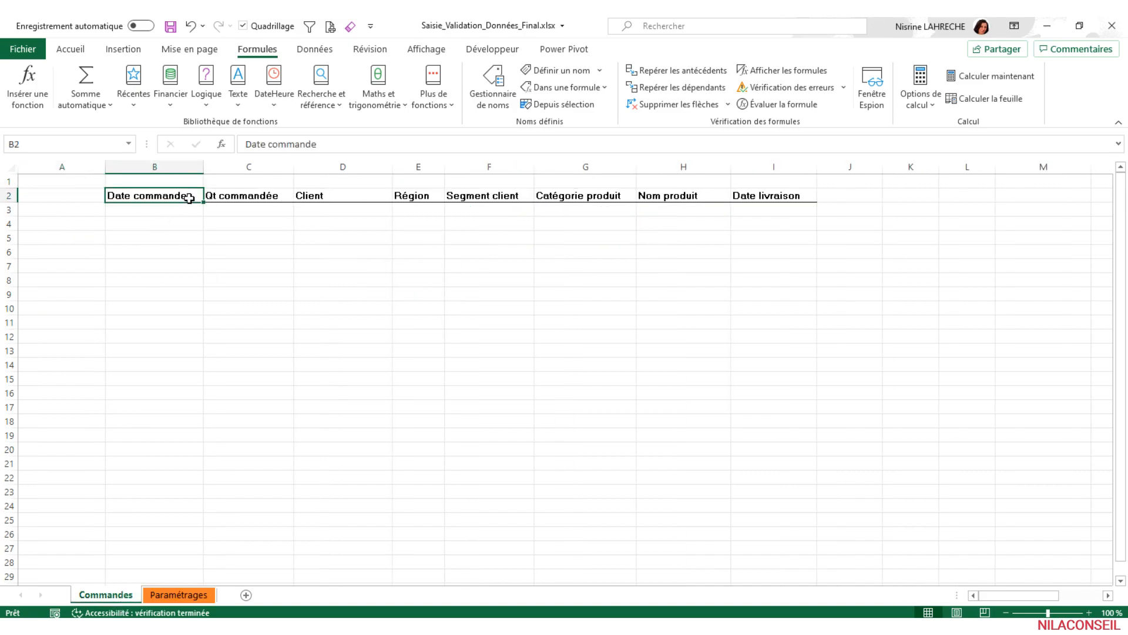
left_click(161, 267)
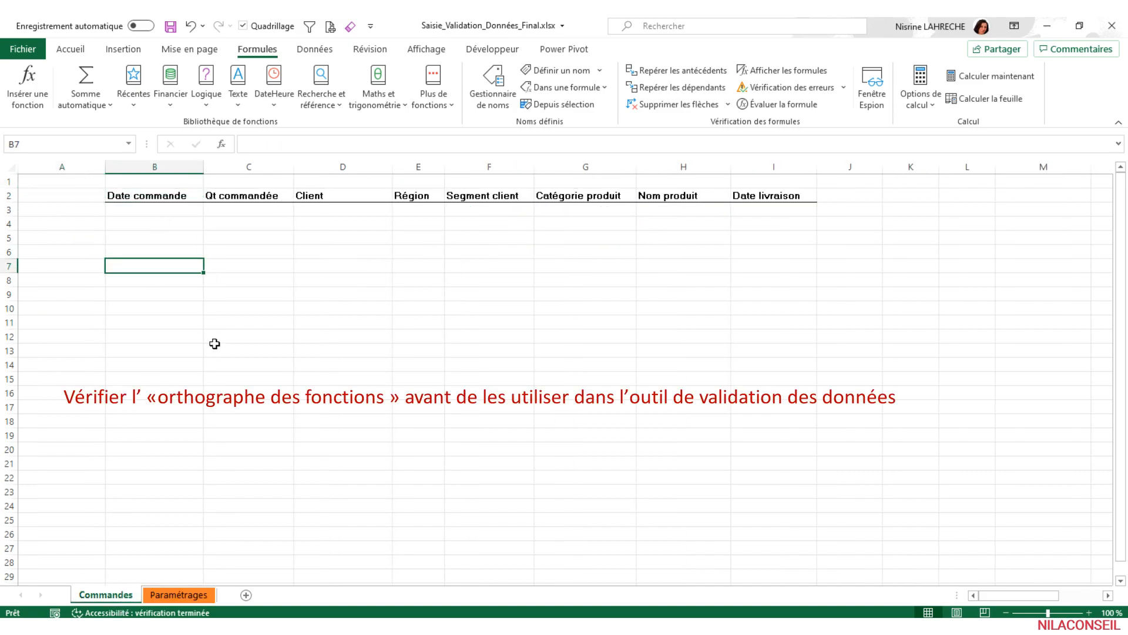
type("=aujou")
key("Tab")
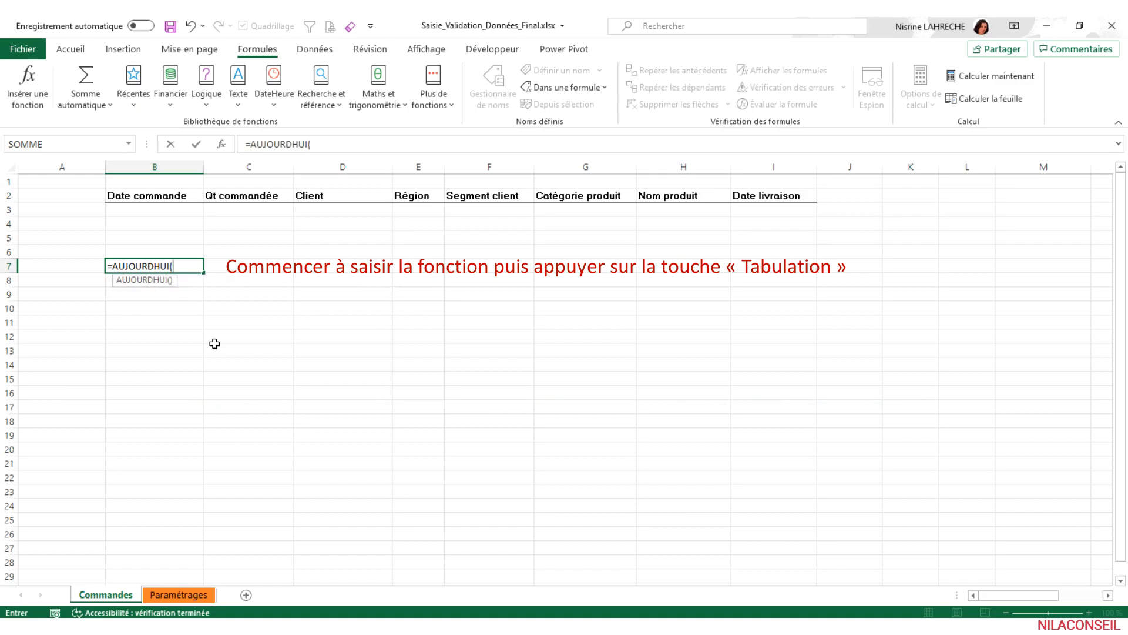
type(")")
key("Return")
- Cut the whole formula text =AUJOURDHUI() out of cell B7 to the clipboard
left_click(197, 266)
left_click(316, 144)
left_click_drag(315, 144, 203, 144)
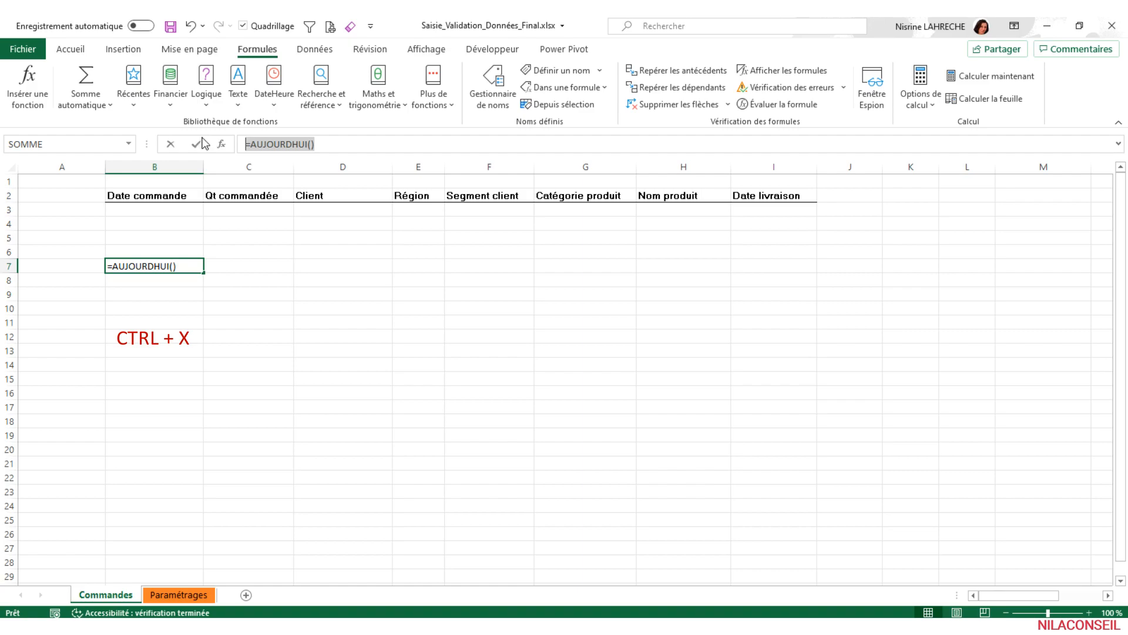
key("ctrl+x")
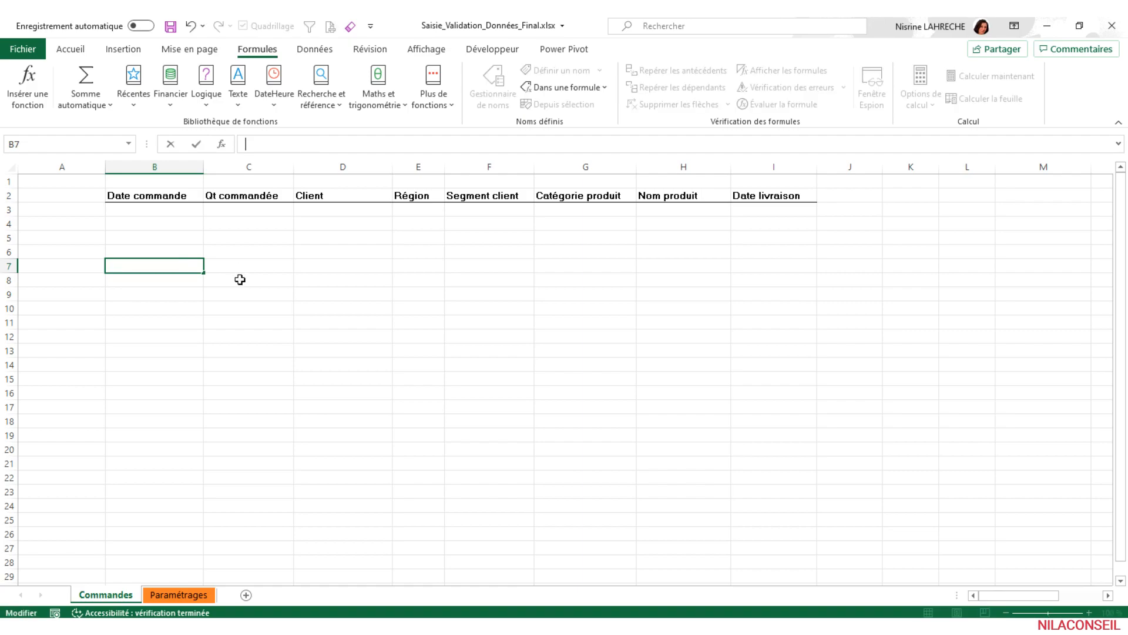
- Add data validation to the Date commande cell B3 allowing only a date inférieure ou égale à =AUJOURDHUI()
left_click(184, 208)
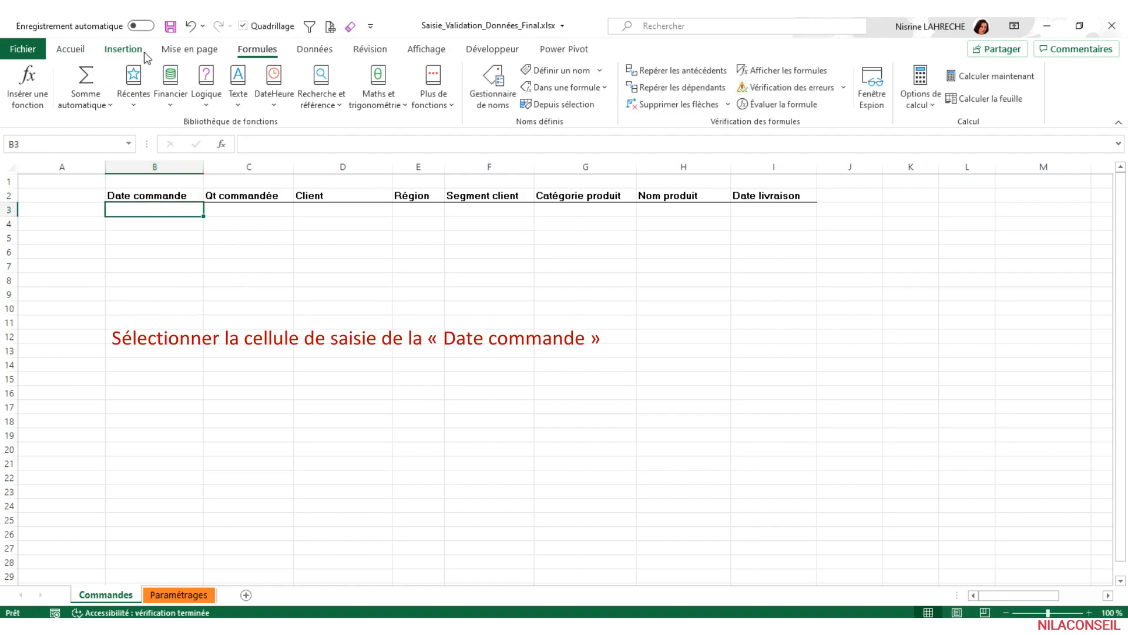
left_click(312, 54)
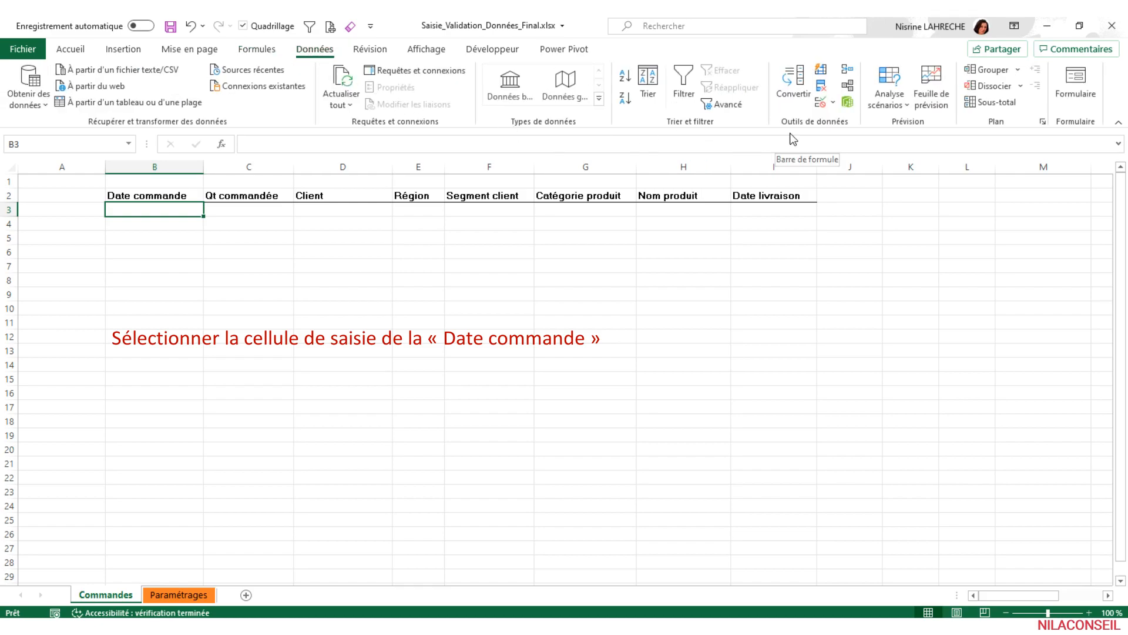
left_click(832, 105)
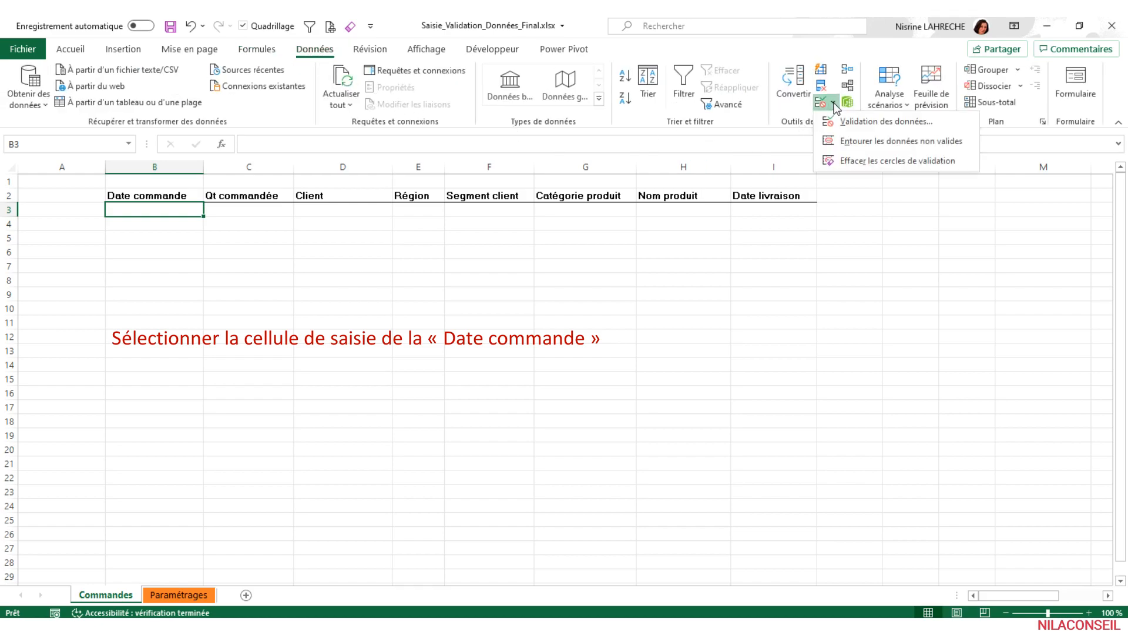
left_click(884, 124)
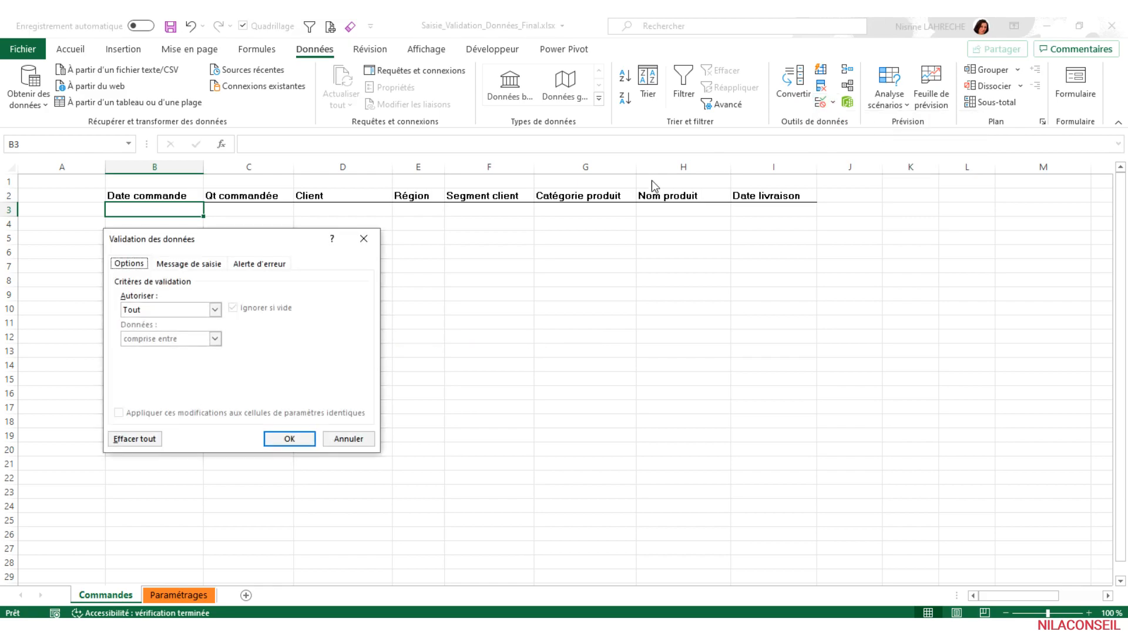
left_click_drag(278, 242, 276, 253)
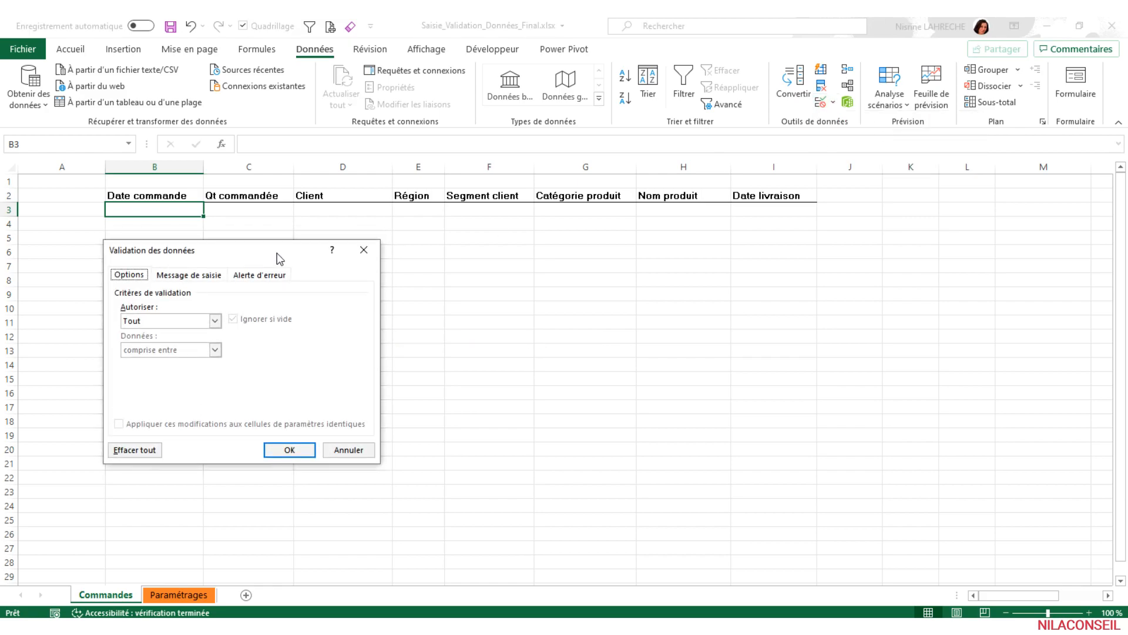
left_click(215, 320)
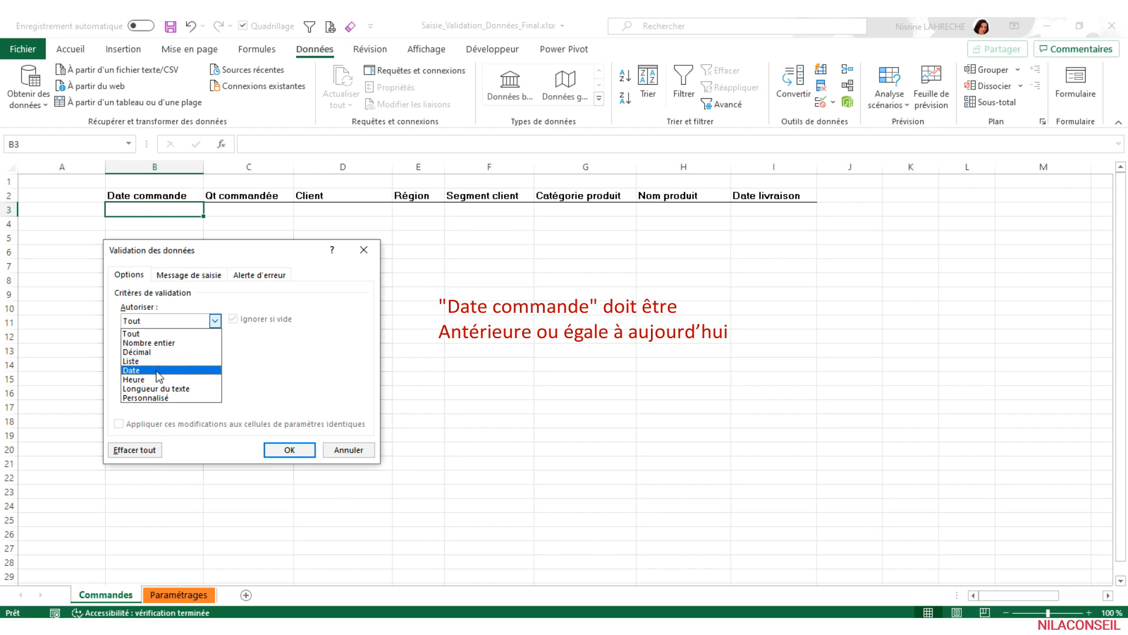
left_click(152, 370)
left_click(215, 350)
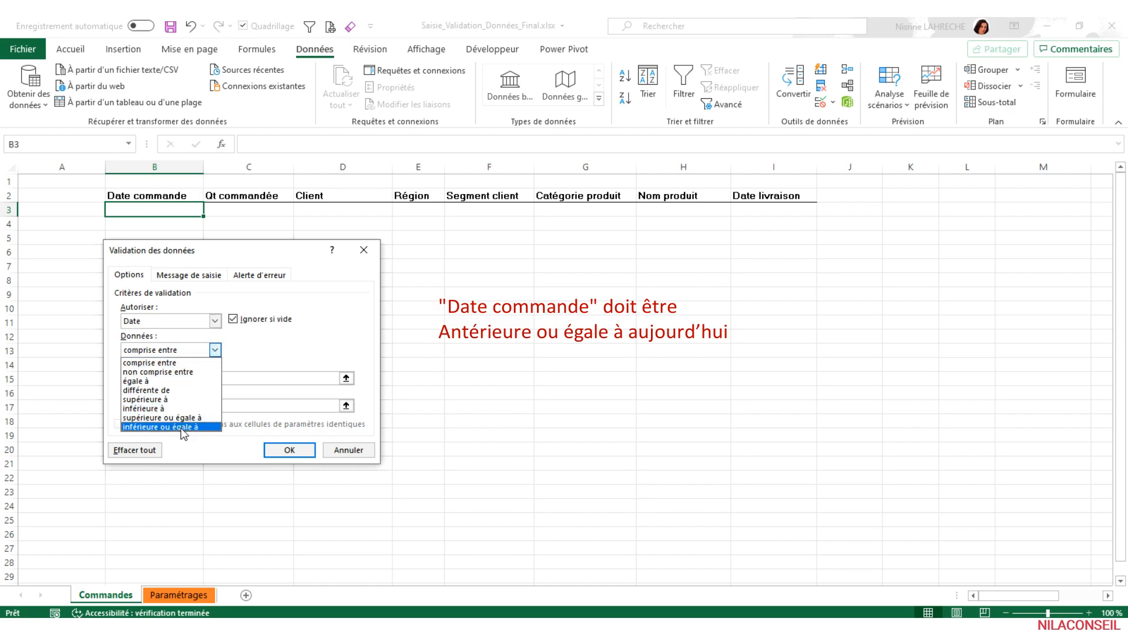
left_click(207, 427)
left_click(198, 379)
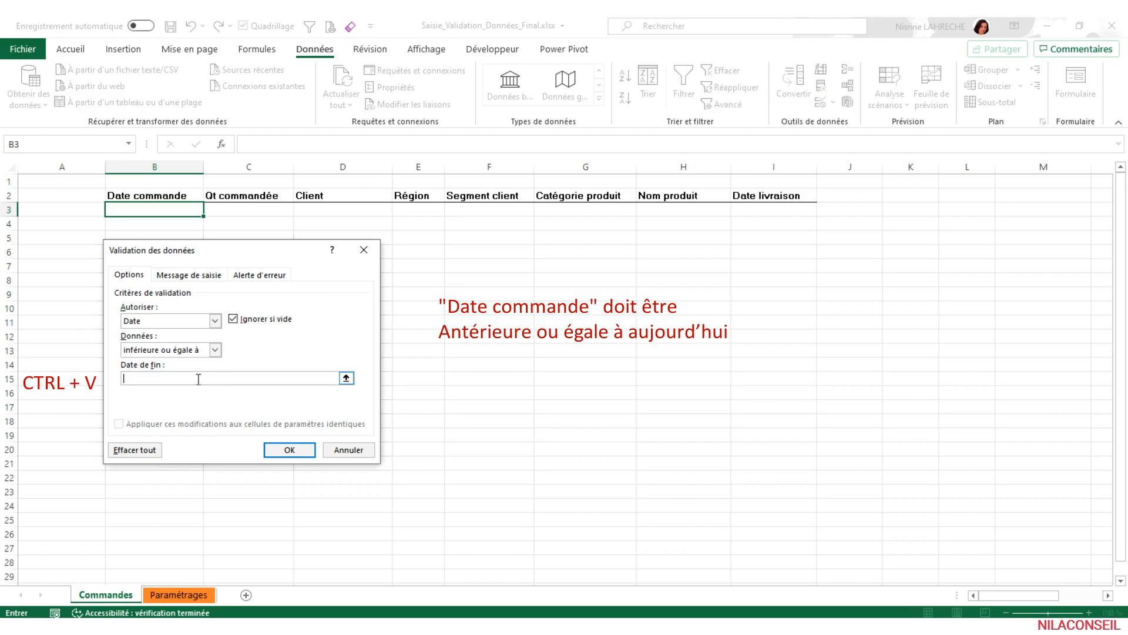
key("ctrl+v")
left_click(289, 451)
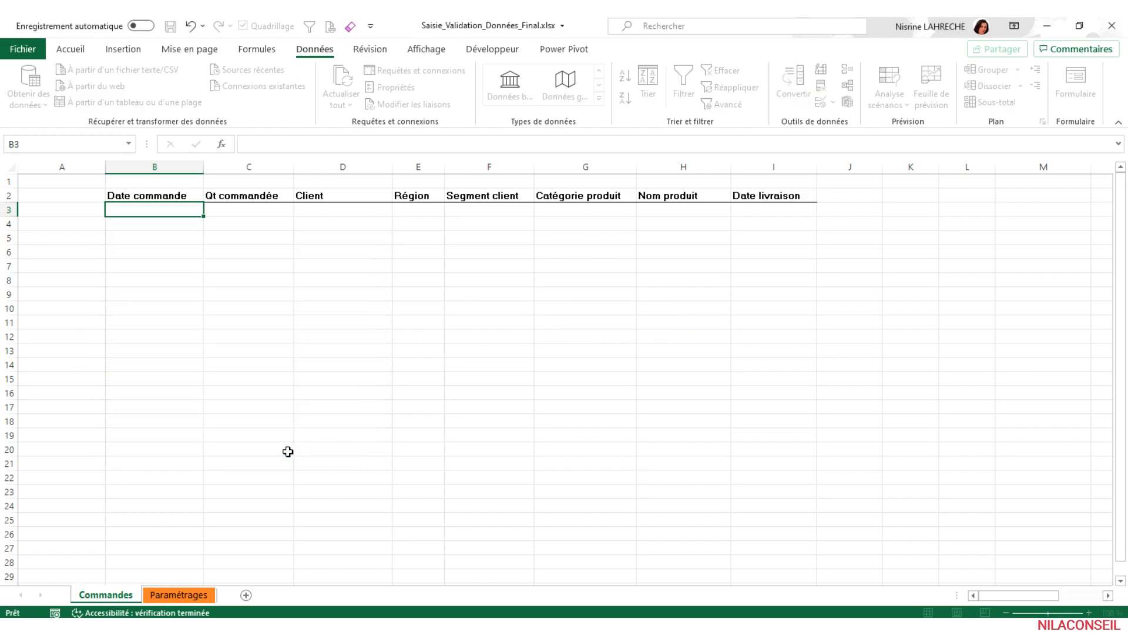
- Try to enter the date 26/12/2020 in the Date commande cell B3 and choose to retry the entry
type("26")
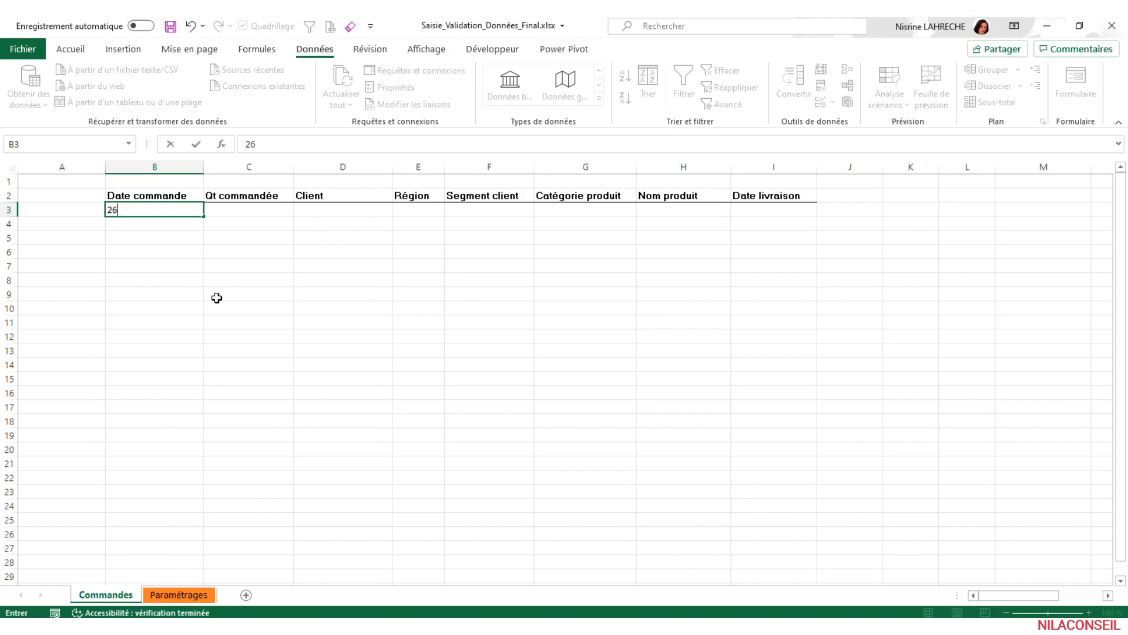
type("/12/2020")
key("Return")
left_click_drag(443, 310, 187, 266)
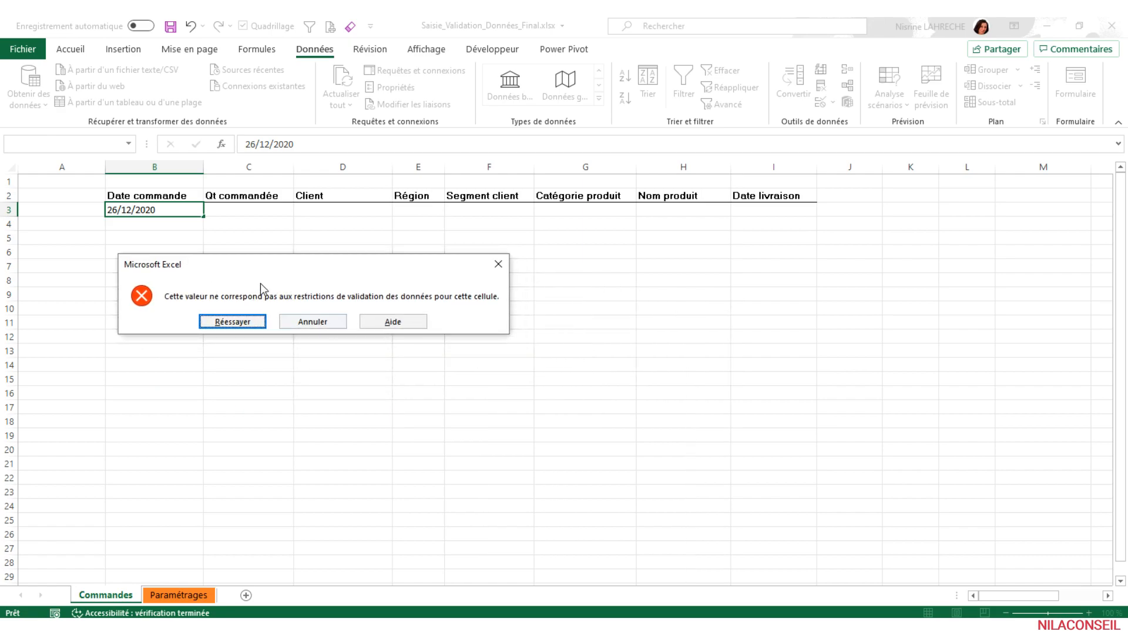
left_click(243, 321)
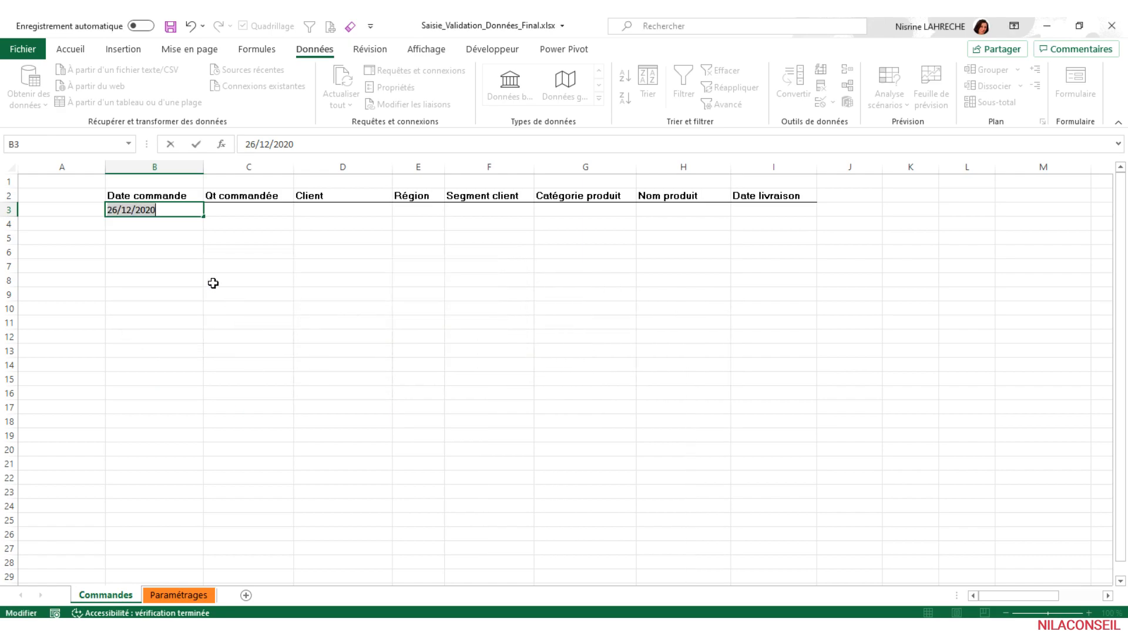
- Correct the month of the entry in cell B3 so that the order date is 26/10/2020
left_click(128, 210)
key("Delete")
type("0")
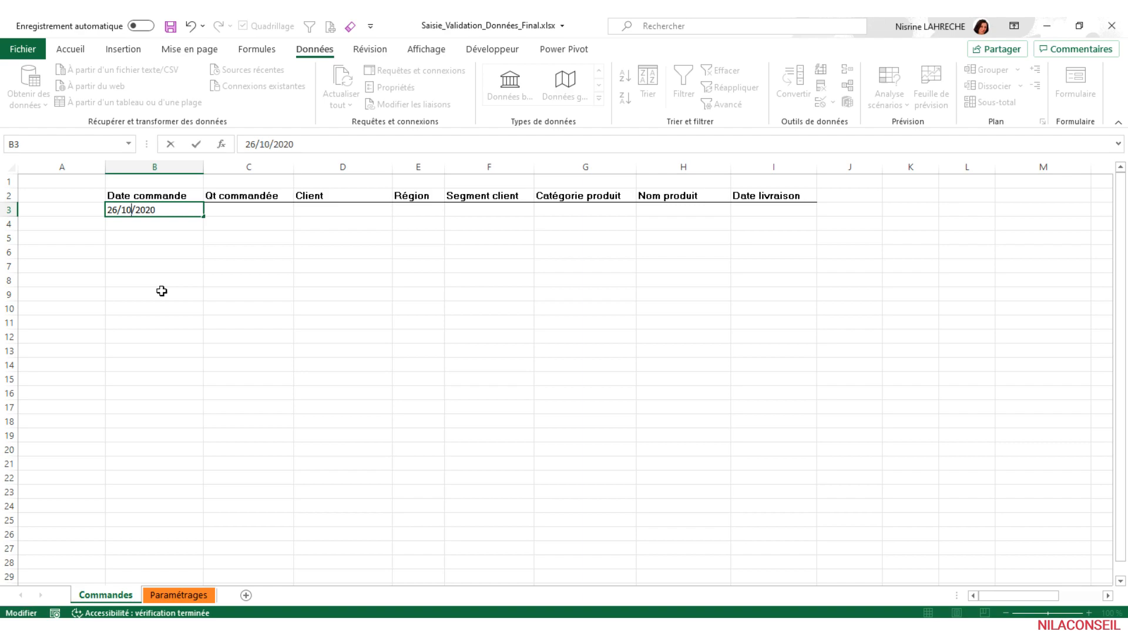
key("Return")
- Set the validation criteria for the Qt commandée cell C3 to Nombre entier, supérieure ou égale à, with a minimum of 1
left_click(260, 210)
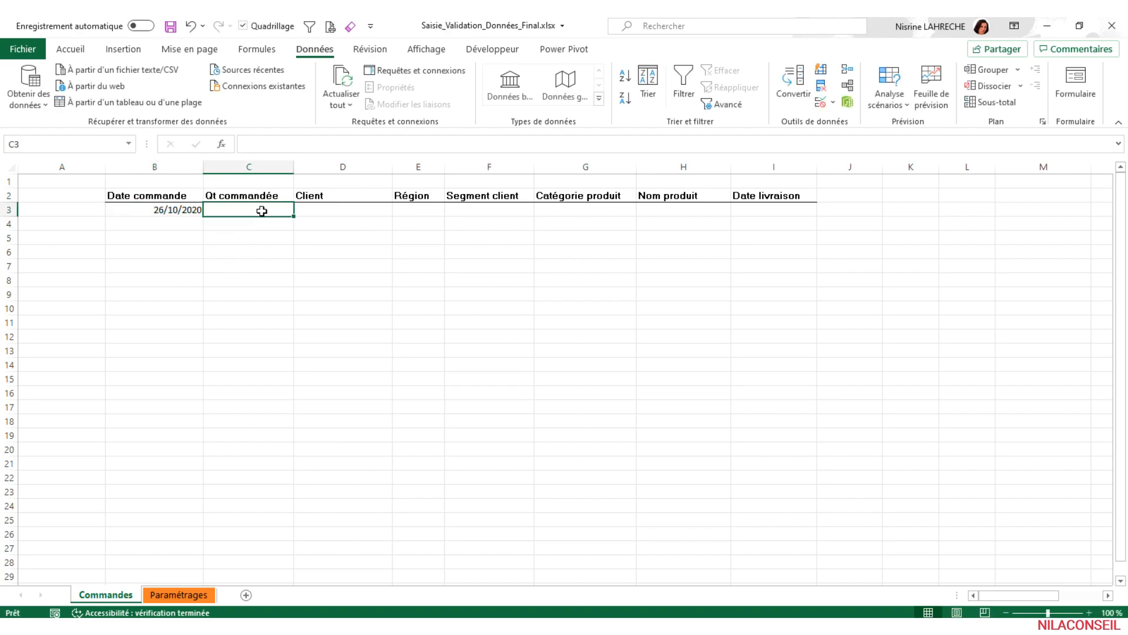
left_click(820, 104)
left_click_drag(290, 252, 389, 251)
left_click(311, 315)
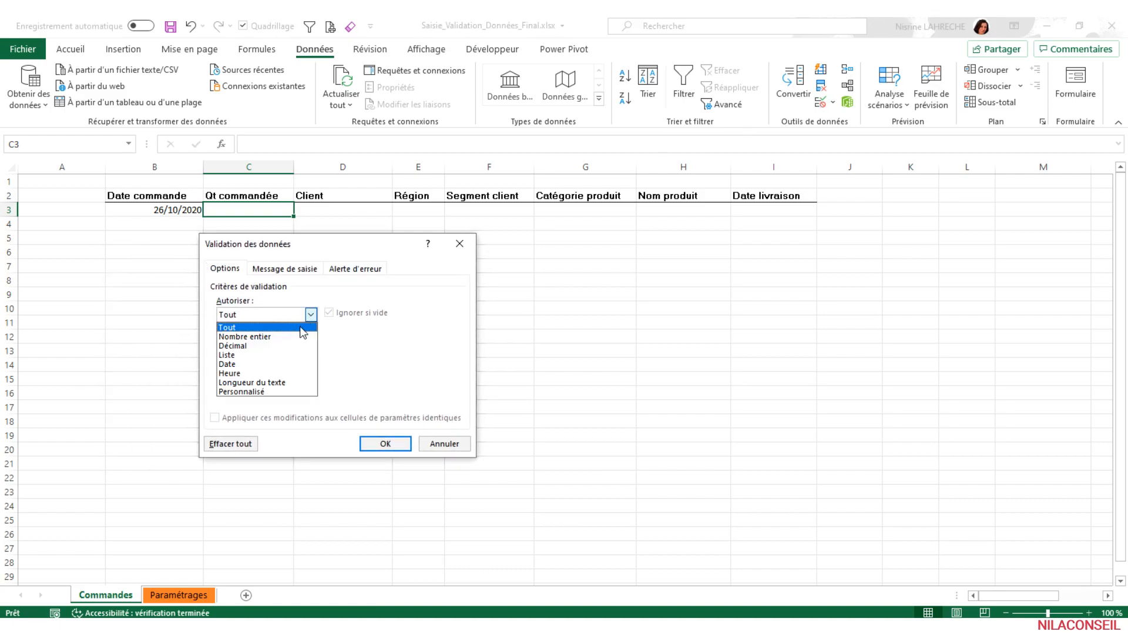
left_click(277, 336)
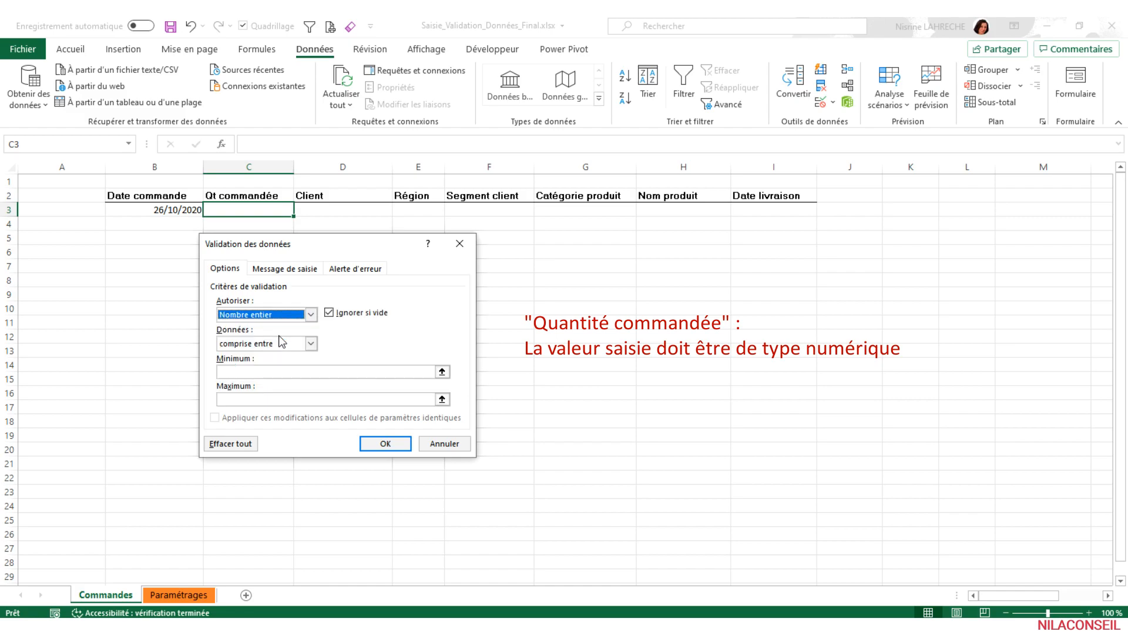
left_click(310, 345)
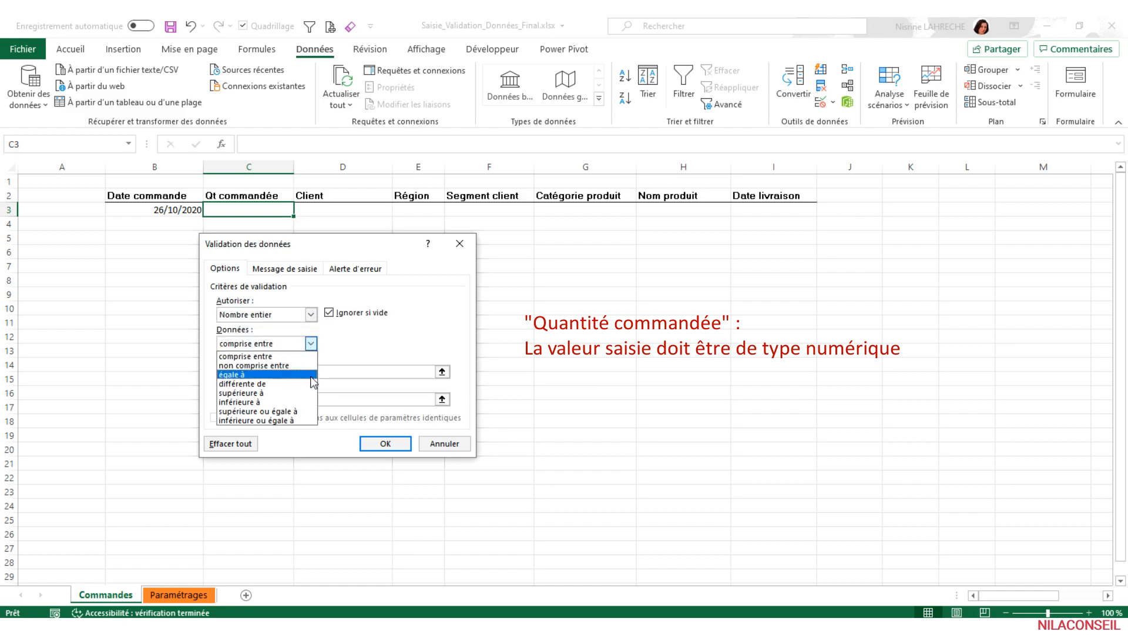
left_click(303, 411)
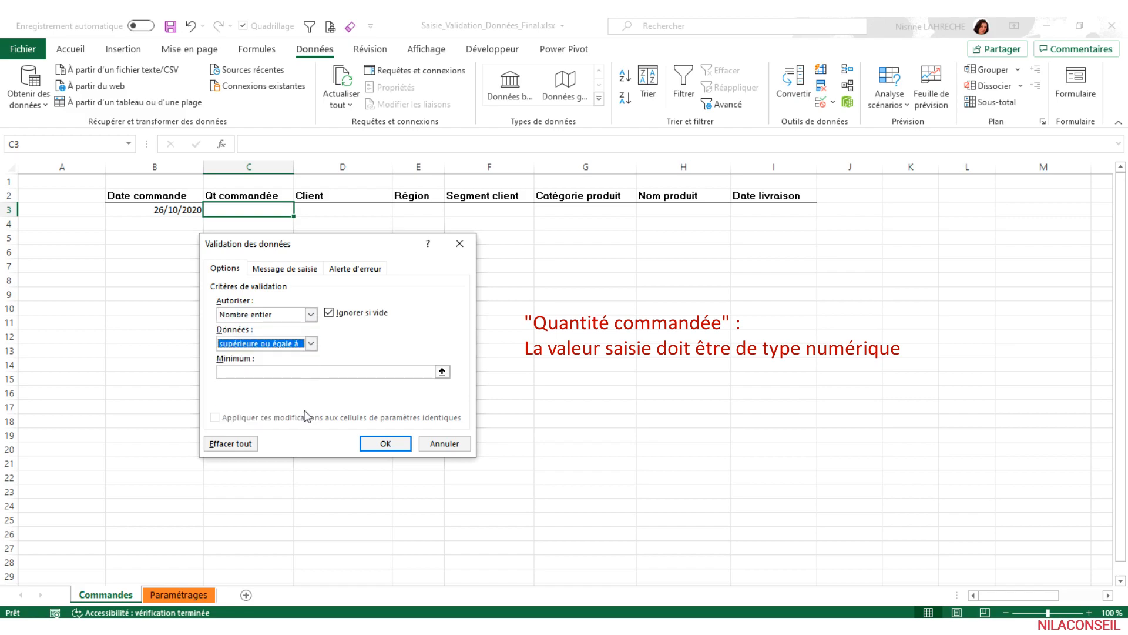
left_click(303, 374)
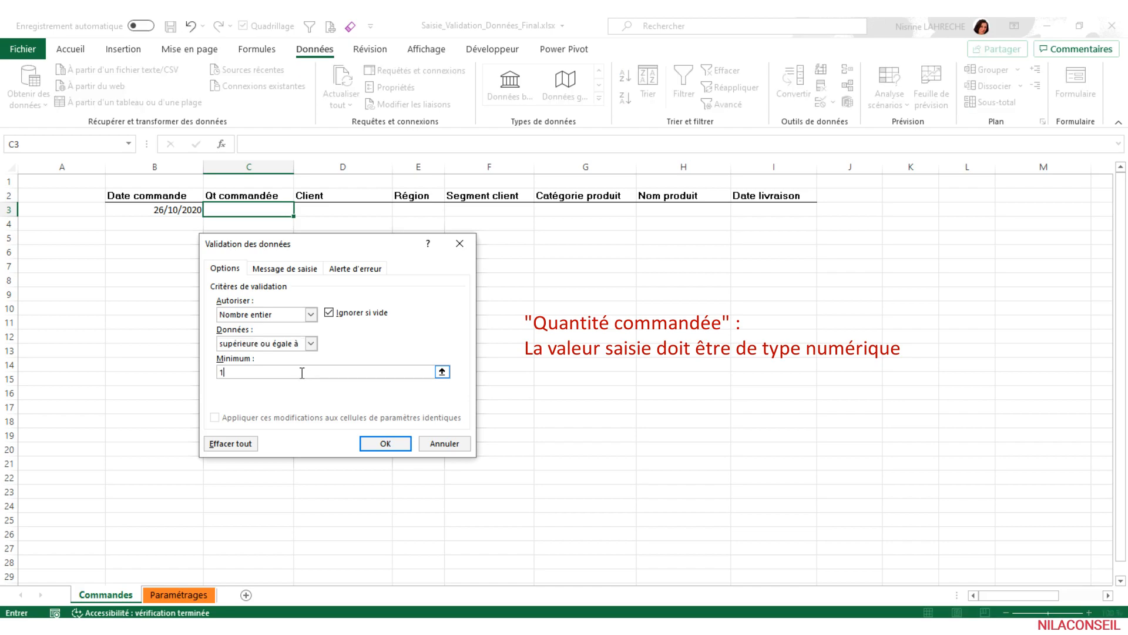
- Give the C3 rule an error alert titled "Erreur de saisie" with the message "Saisir un chiffre supérieur à 0" and apply the validation
left_click(349, 272)
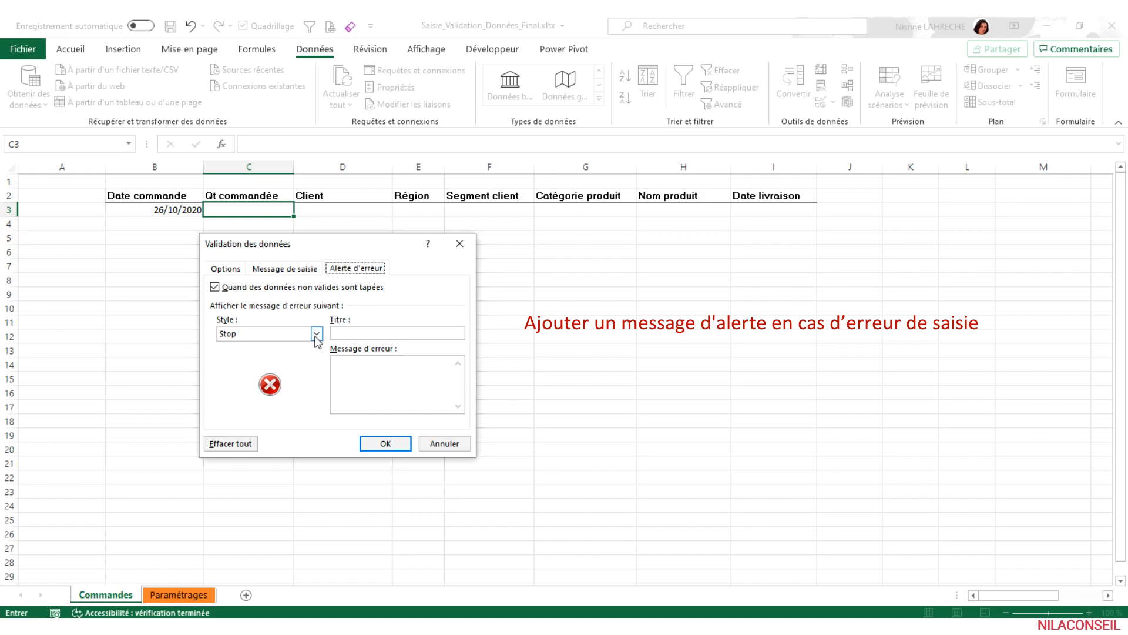
left_click(357, 333)
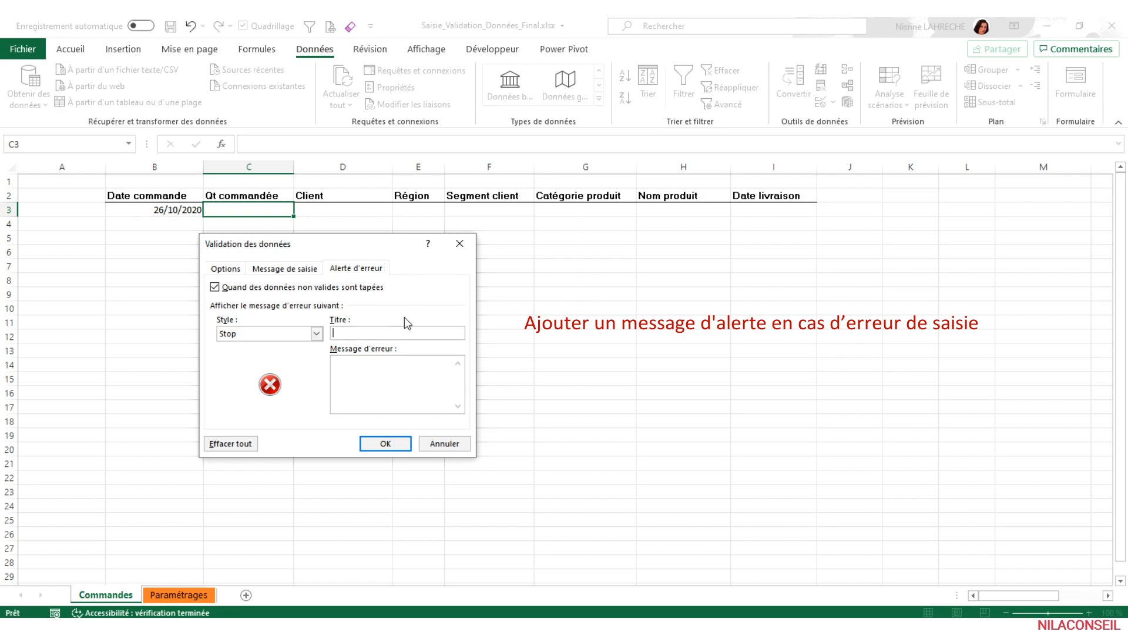
type("Erreur de saisie")
left_click(406, 383)
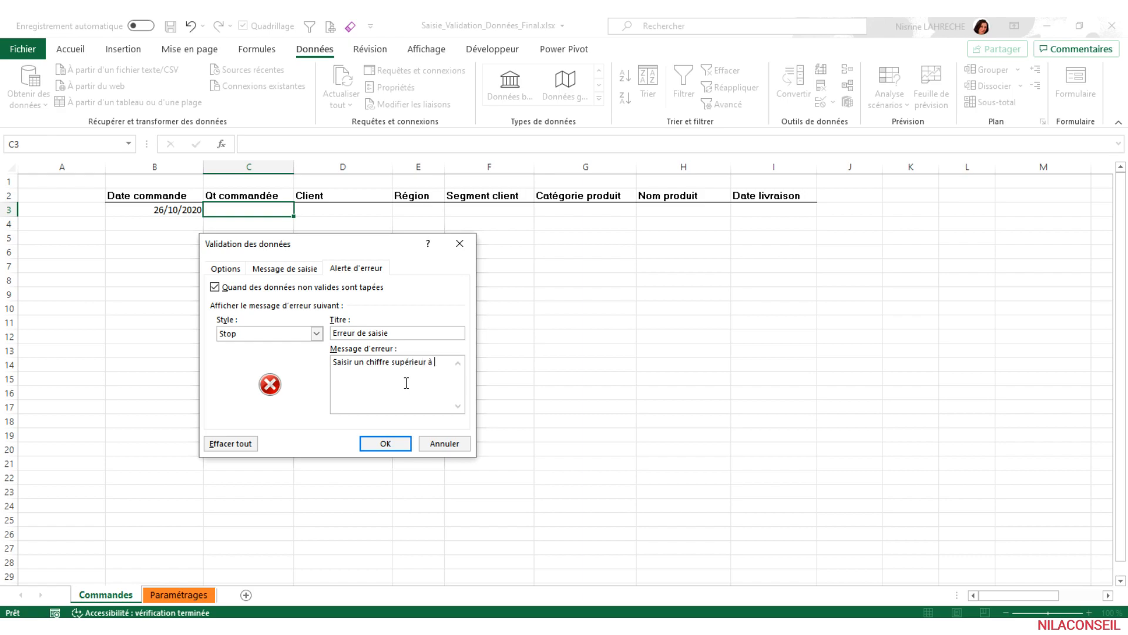
left_click(383, 443)
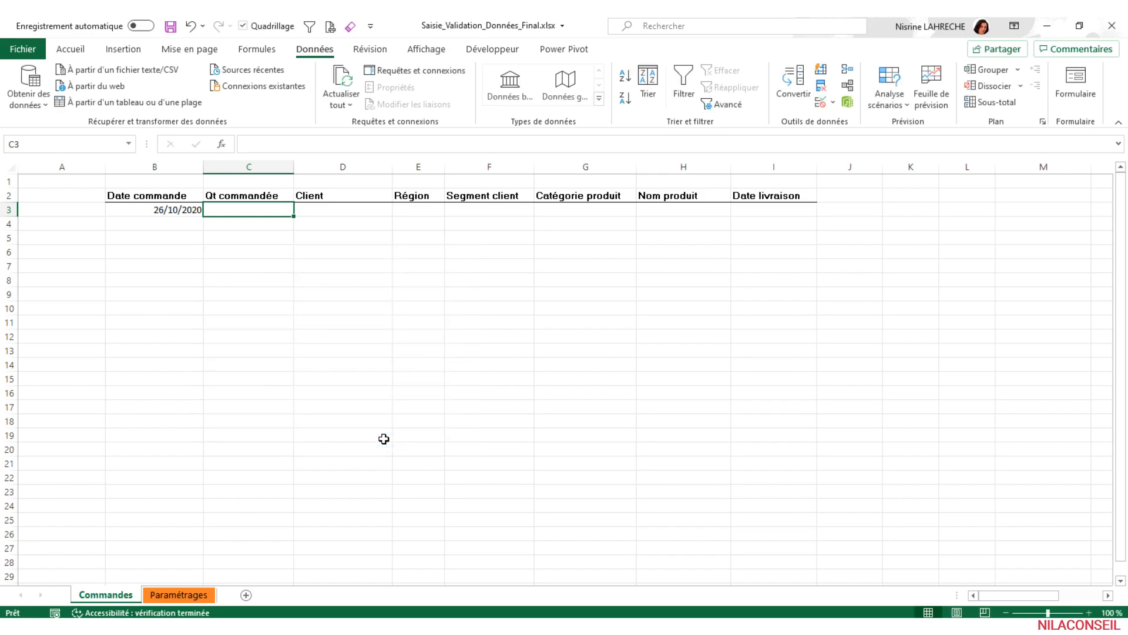
- Test the quantity rule by entering 0 in cell C3, and replace the entry with 2
type("0")
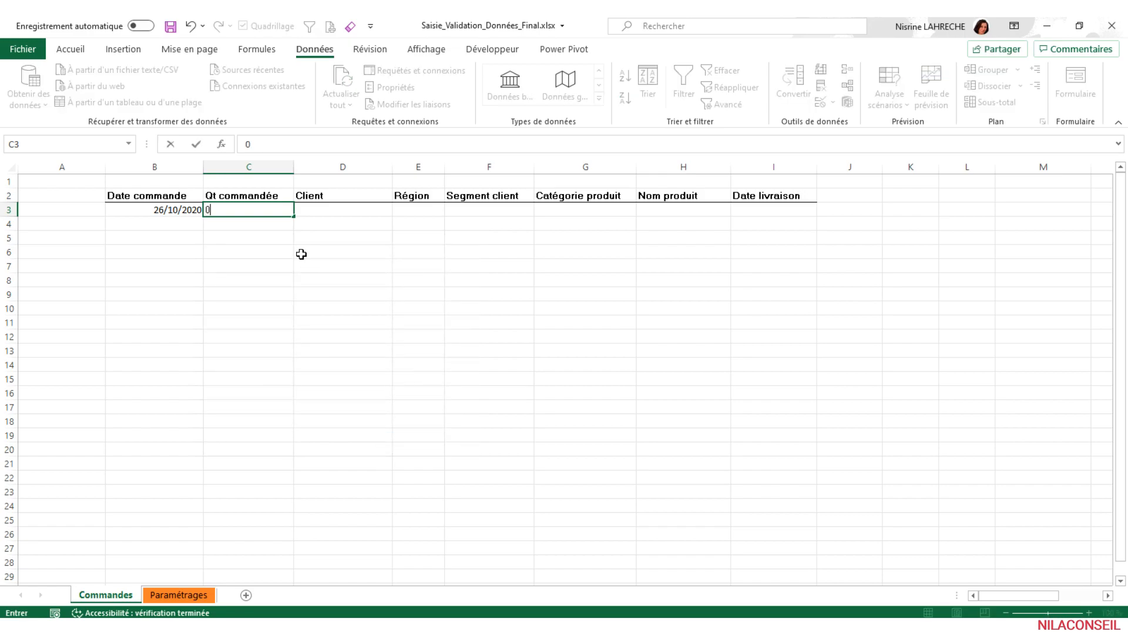
key("Return")
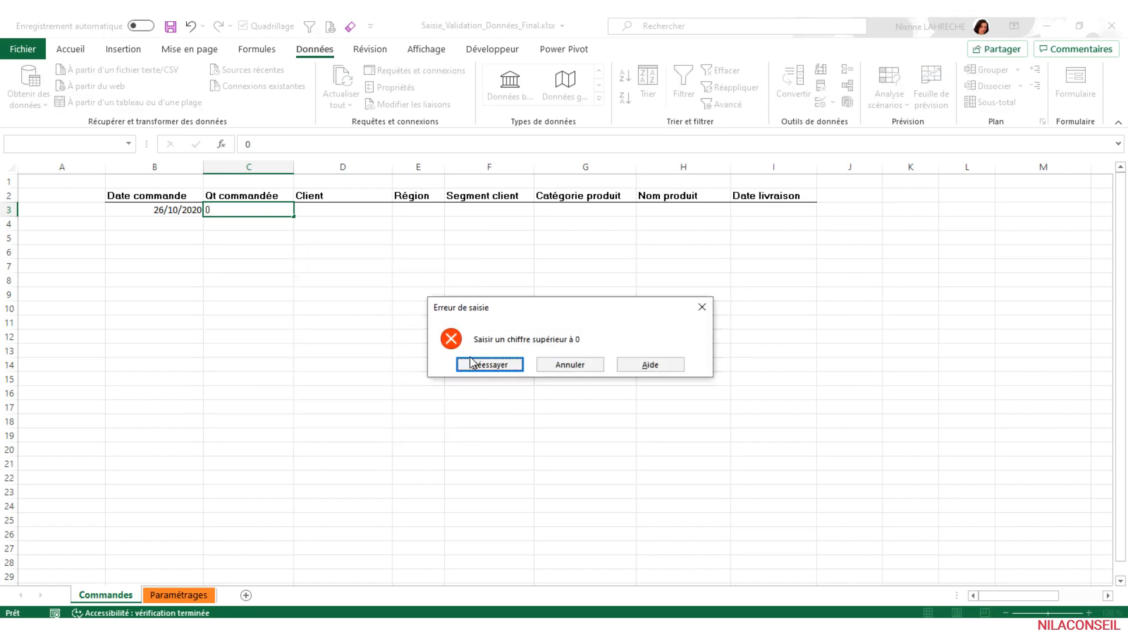
left_click(476, 364)
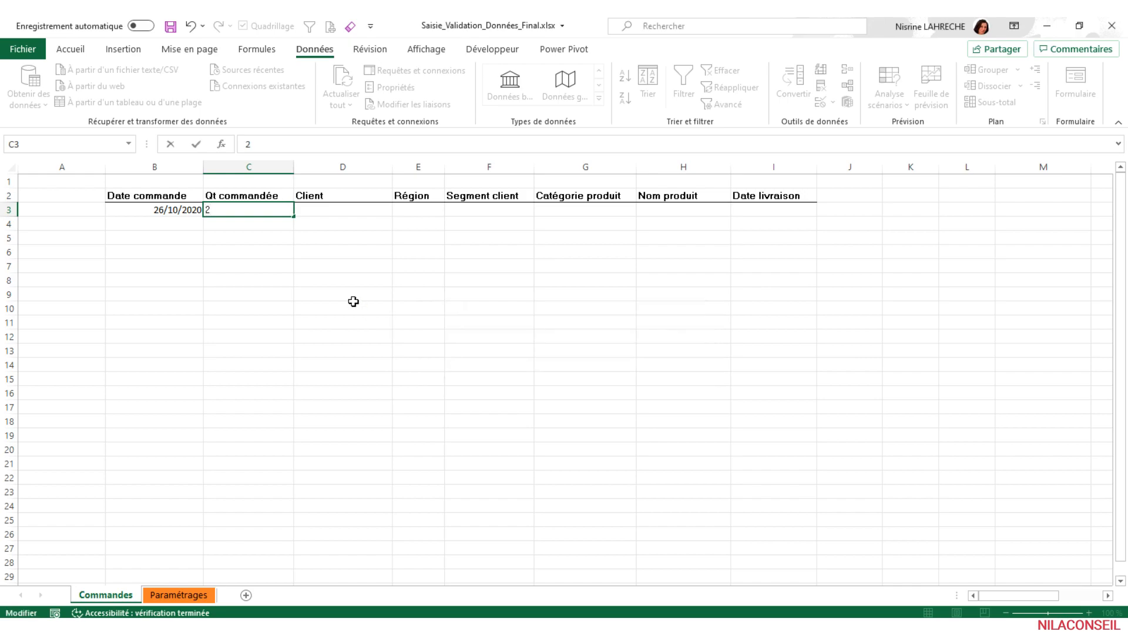
key("Return")
- Try to enter the text azerty in the Qt commandée cell C3, and replace it with the quantity 2
left_click(259, 212)
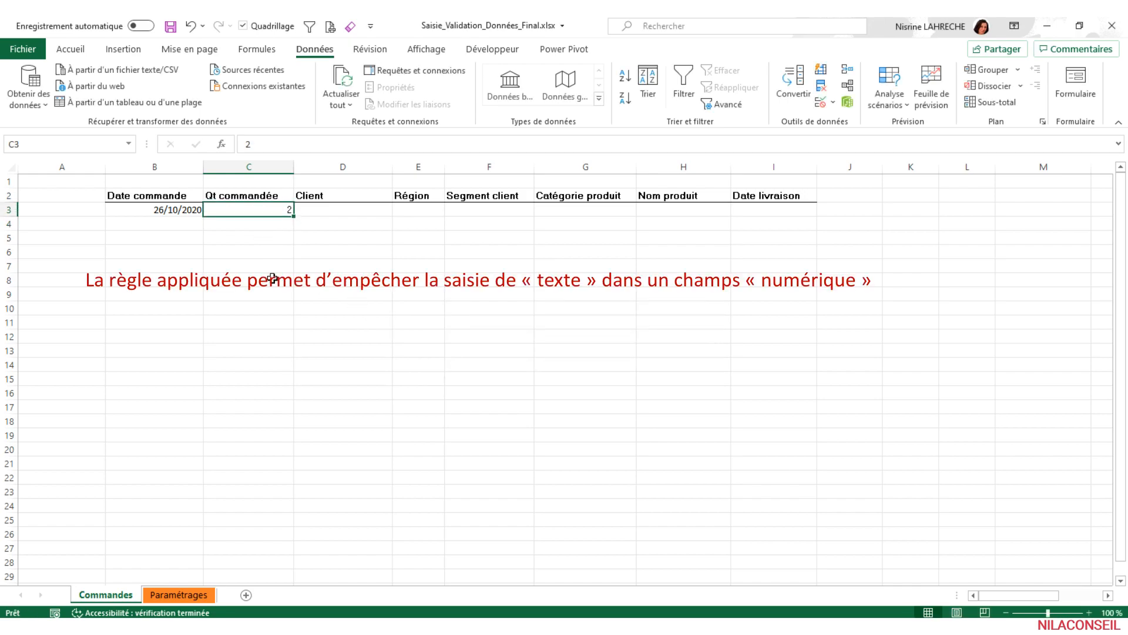
type("azerty")
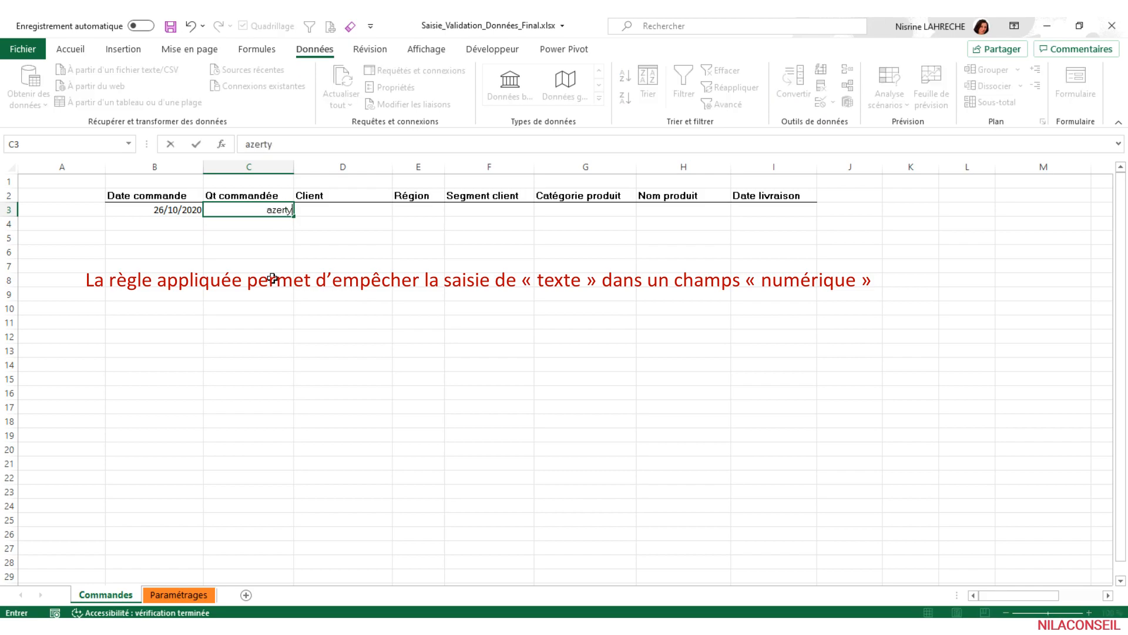
key("Return")
left_click(491, 365)
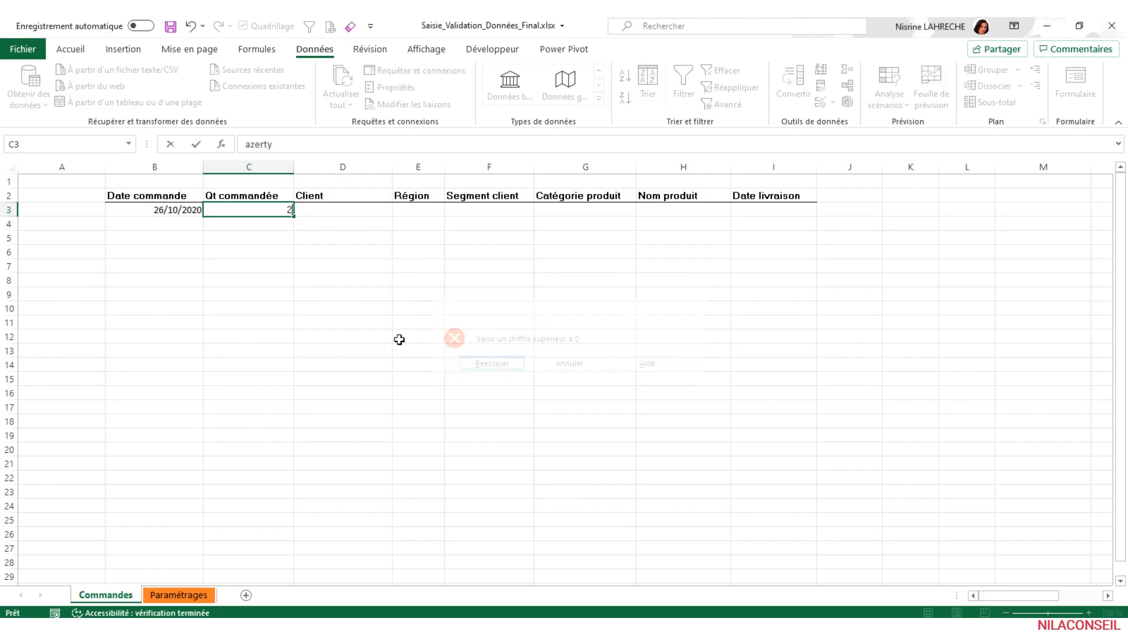
type("2")
key("Return")
- Enter the formula =ESTTEXTE(D3) in cell D9 to test whether the Client cell contains text
left_click(373, 212)
left_click(338, 294)
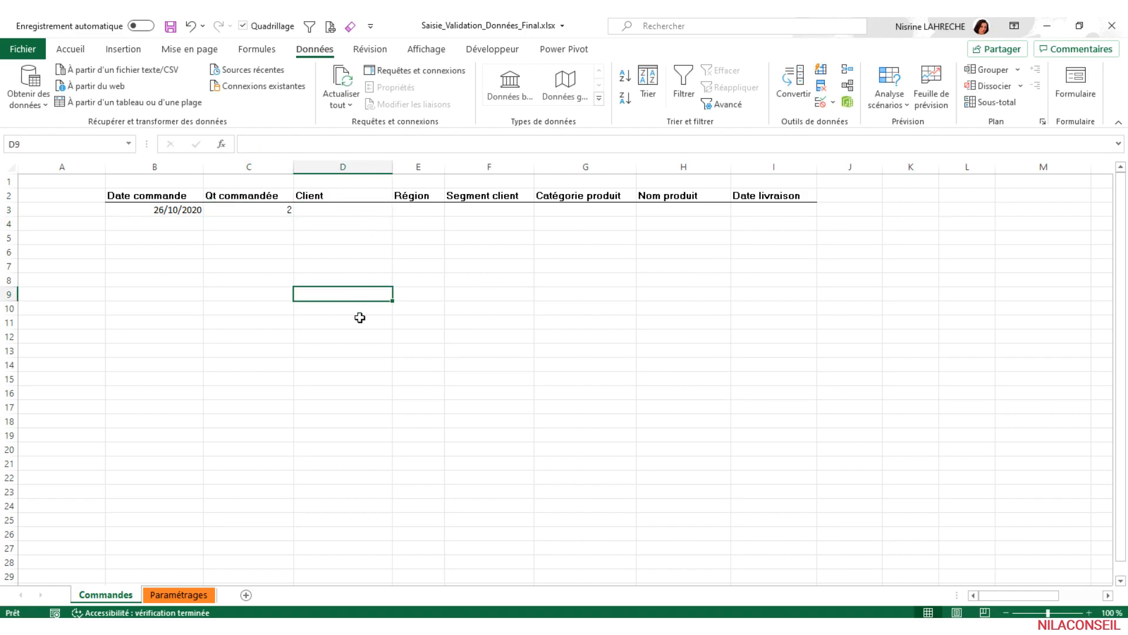
type("=")
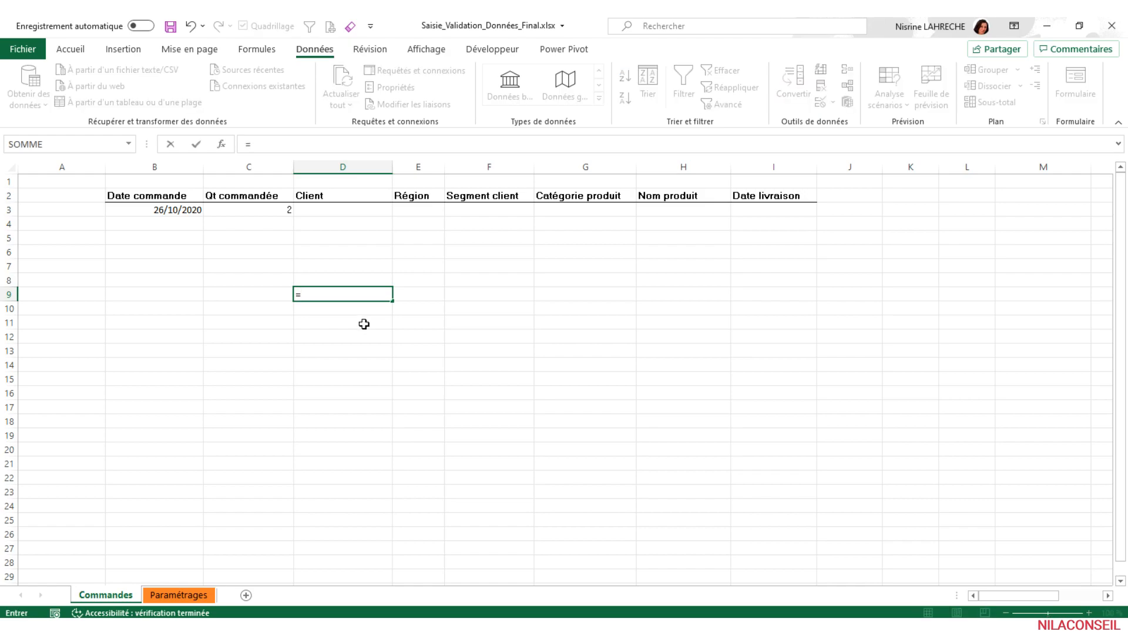
type("estt")
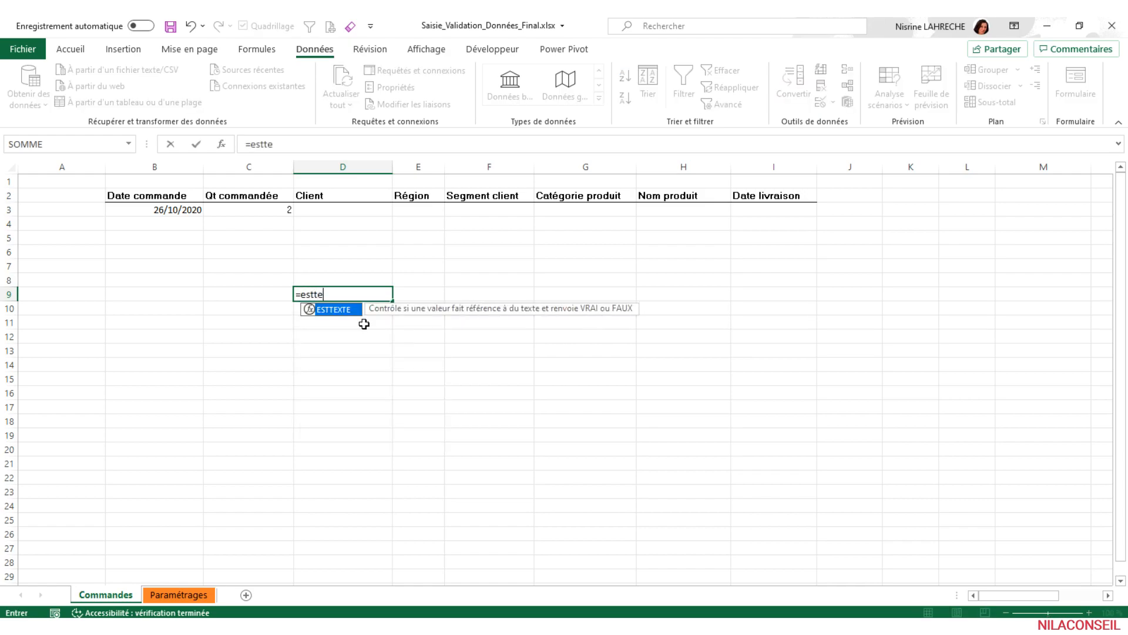
type("e")
key("Tab")
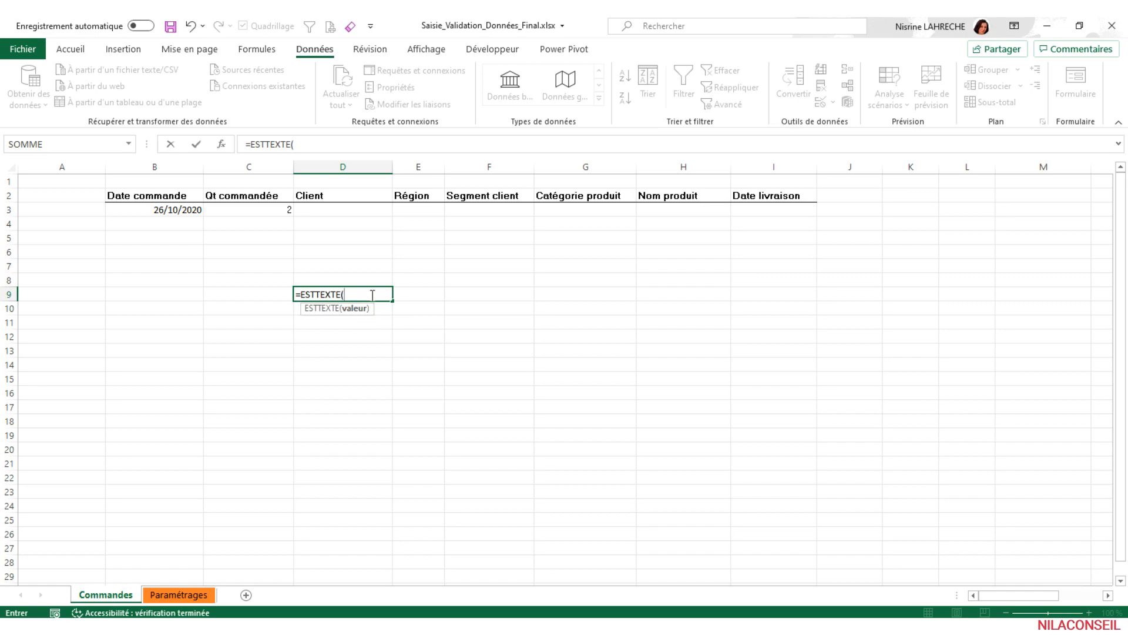
left_click(378, 210)
type(")")
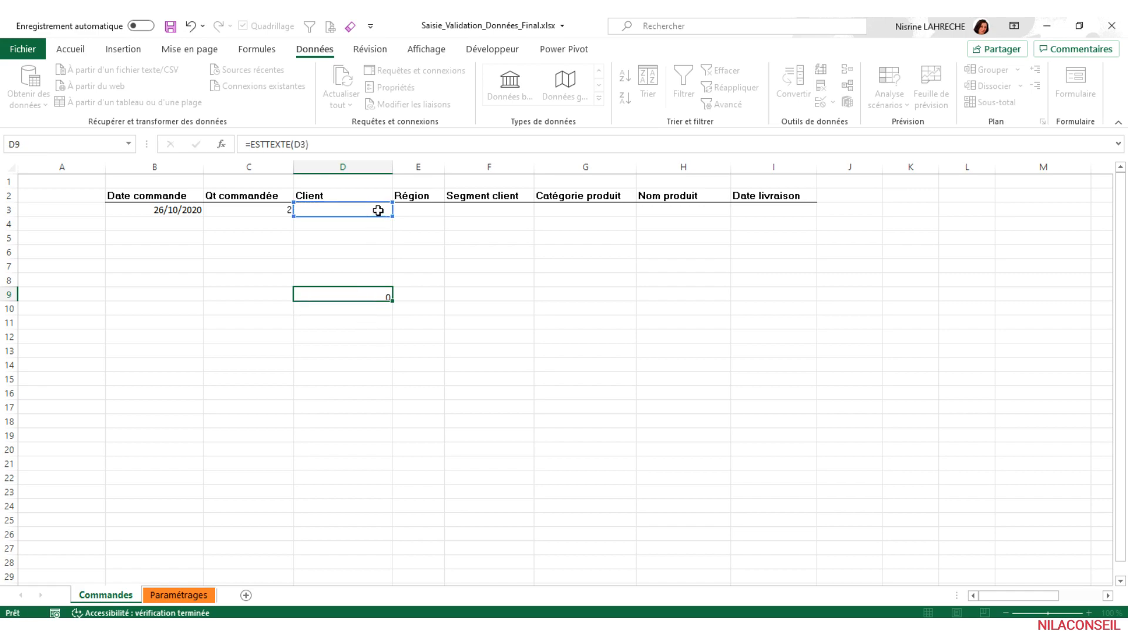
key("Return")
- Enter the number 23 in the Client cell D3 and check the result of the ESTTEXTE formula in D9
left_click(377, 210)
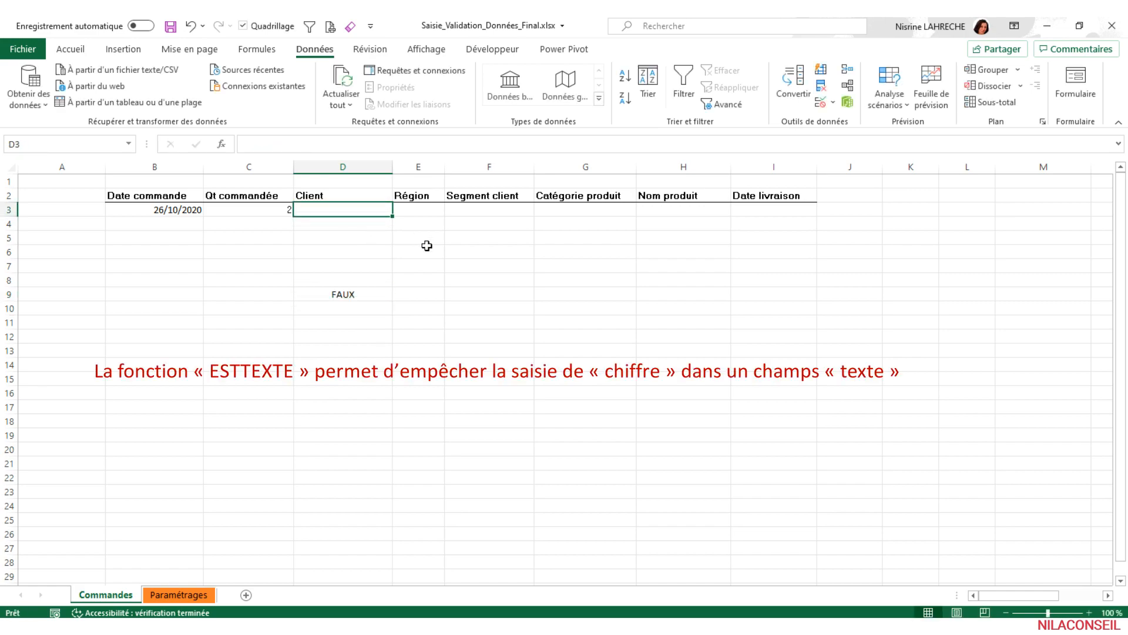
type("23")
key("Return")
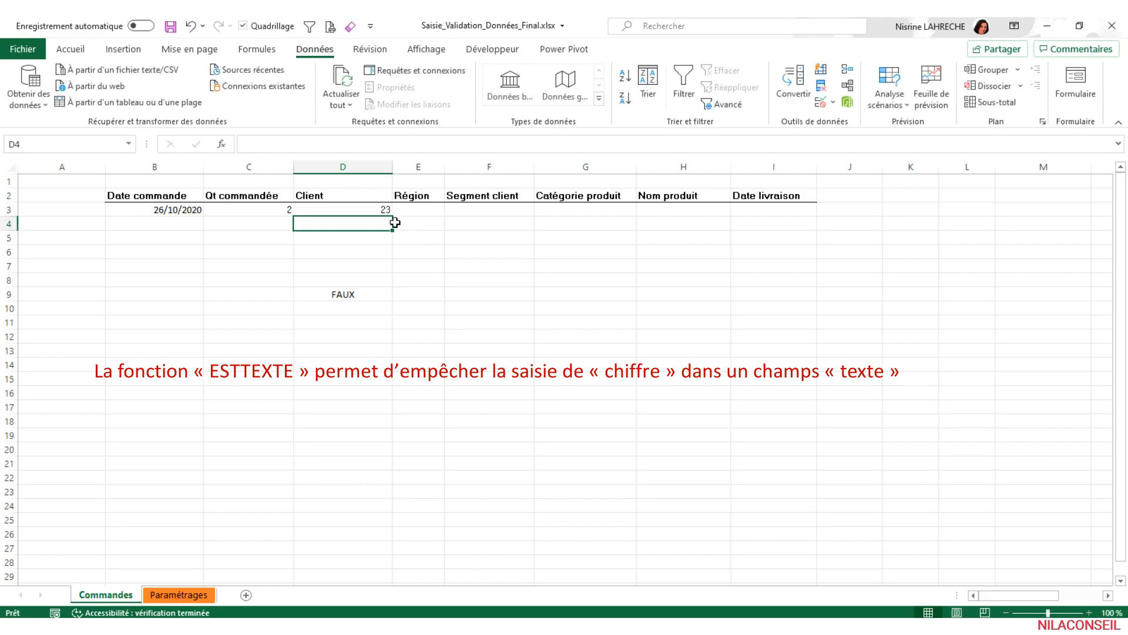
left_click(373, 297)
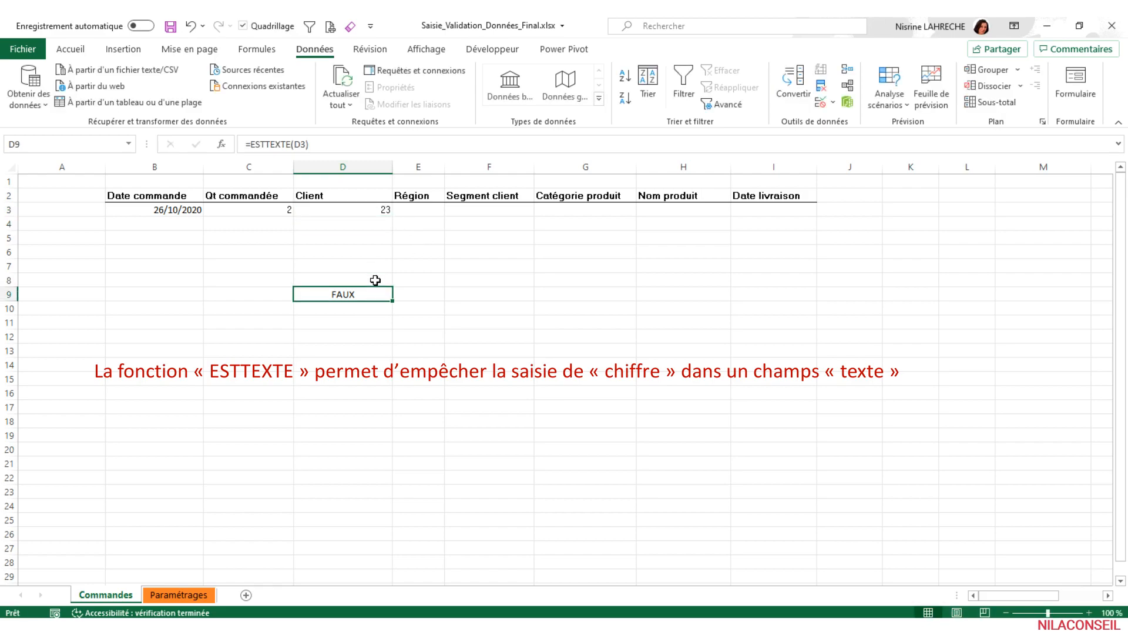
- Enter the text Eurl MDI in cell D3, check the test formula in D9, and clear D3
left_click(376, 209)
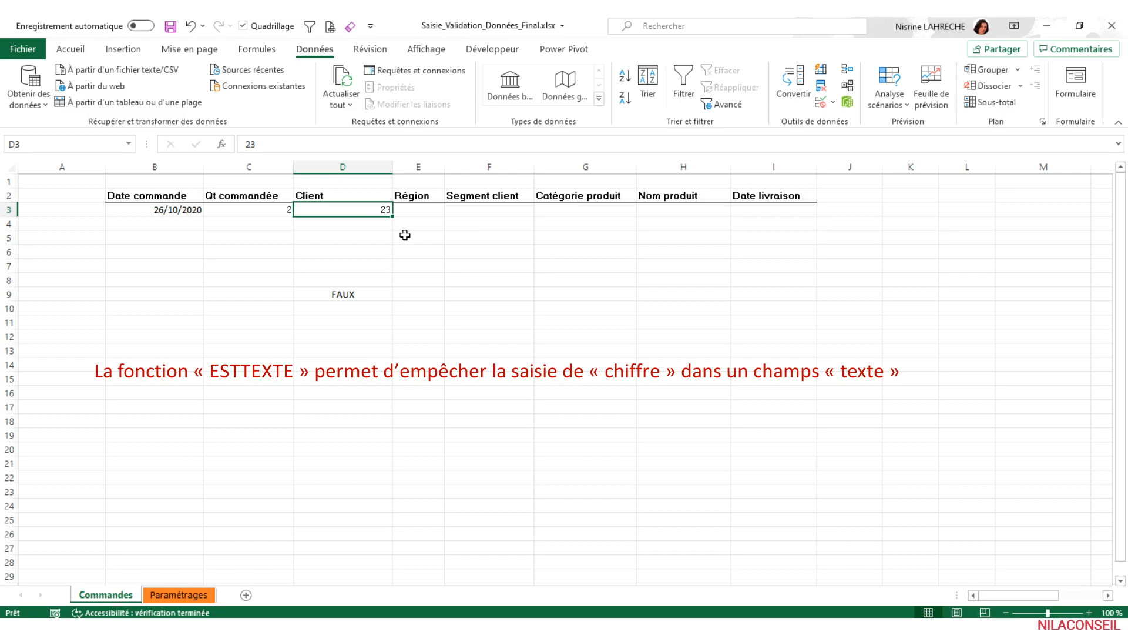
type("Eurl MDI")
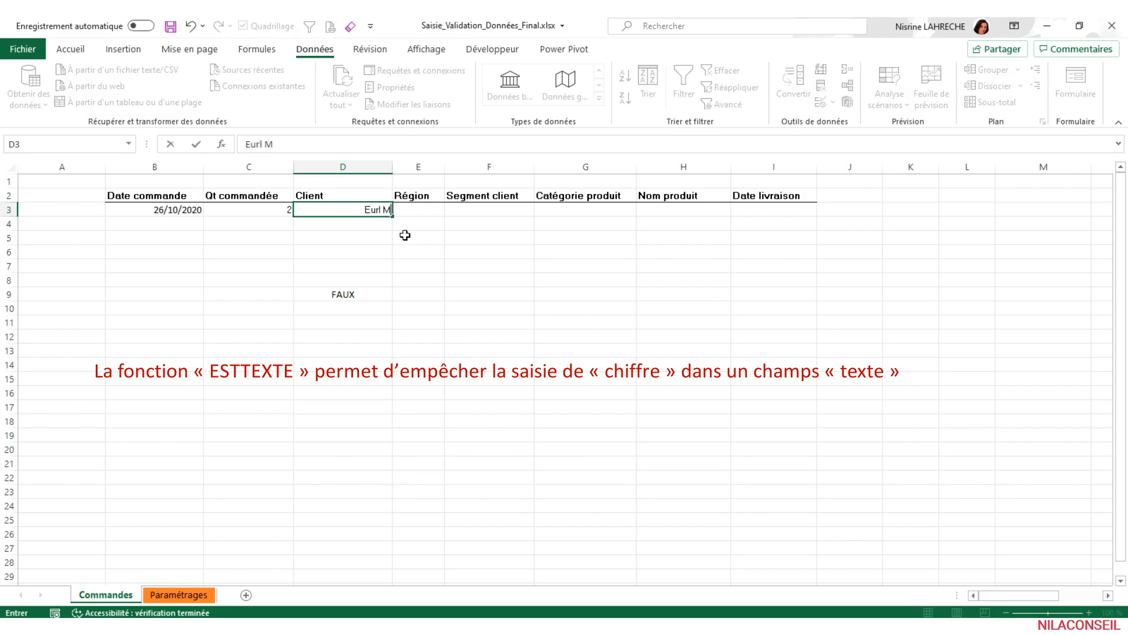
key("Return")
left_click(379, 295)
left_click(372, 210)
key("Delete")
- Cut the whole formula text =ESTTEXTE(D3) out of cell D9 to the clipboard
left_click(379, 295)
left_click(334, 145)
left_click_drag(334, 146, 170, 143)
key("ctrl+x")
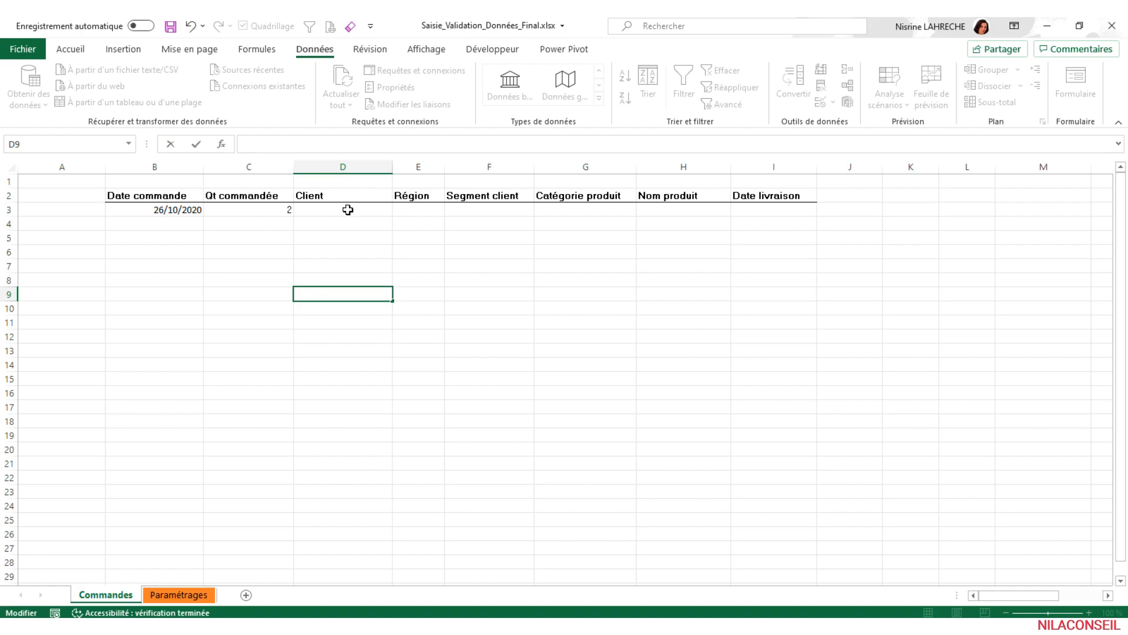
- Apply a custom validation rule (Personnalisé) to the Client cell D3, using the cut formula =ESTTEXTE(D3)
left_click(348, 210)
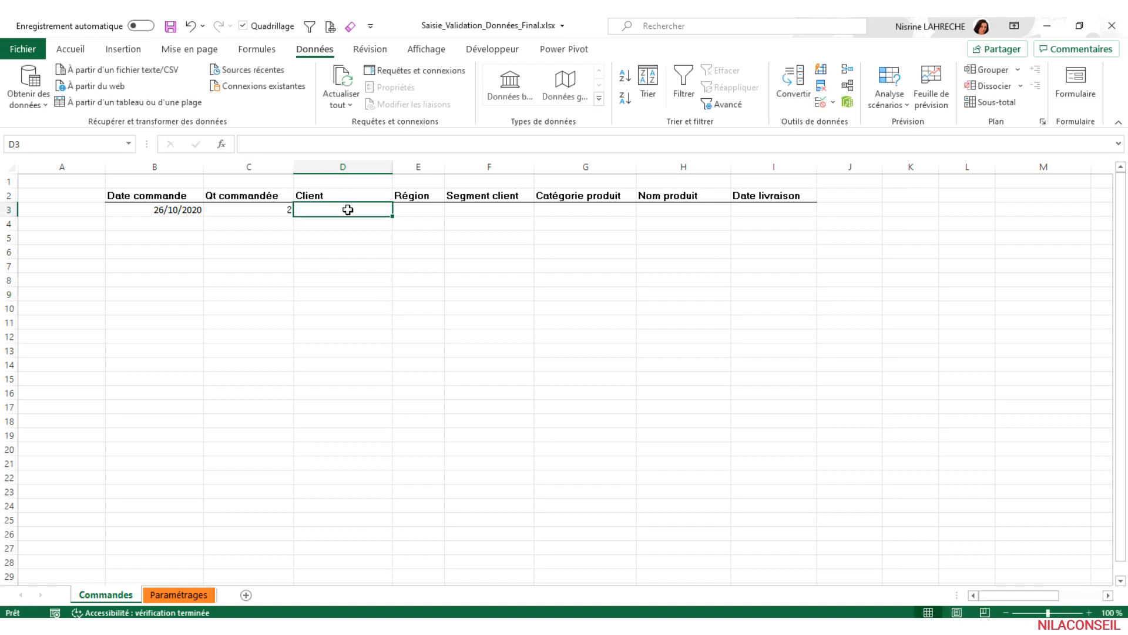
left_click(821, 102)
left_click_drag(363, 241, 432, 237)
left_click(315, 266)
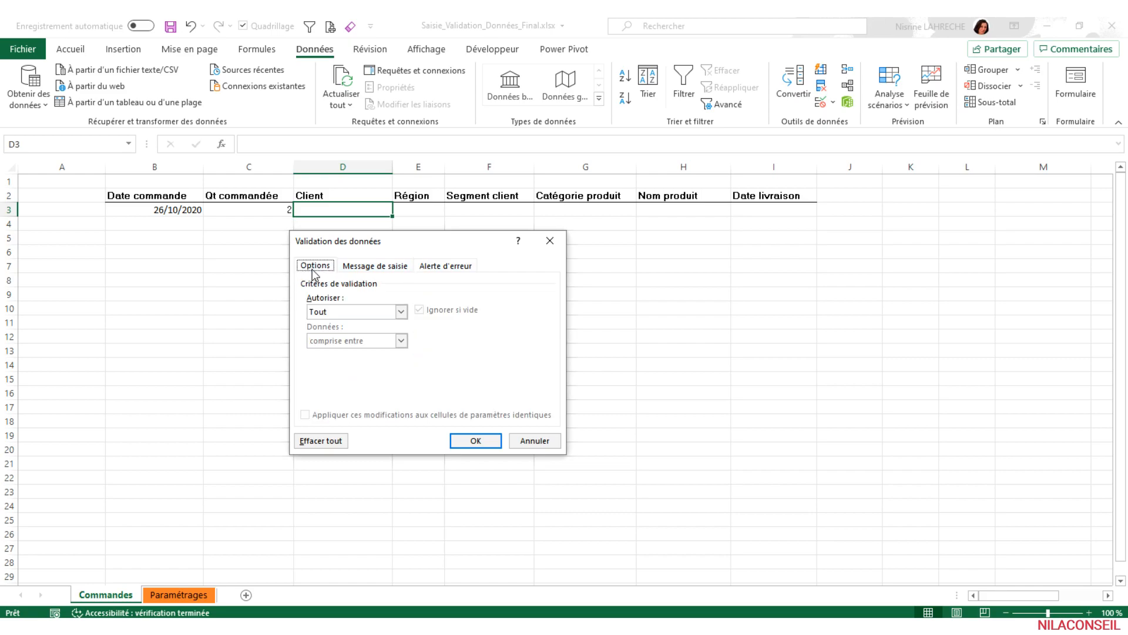
left_click(402, 312)
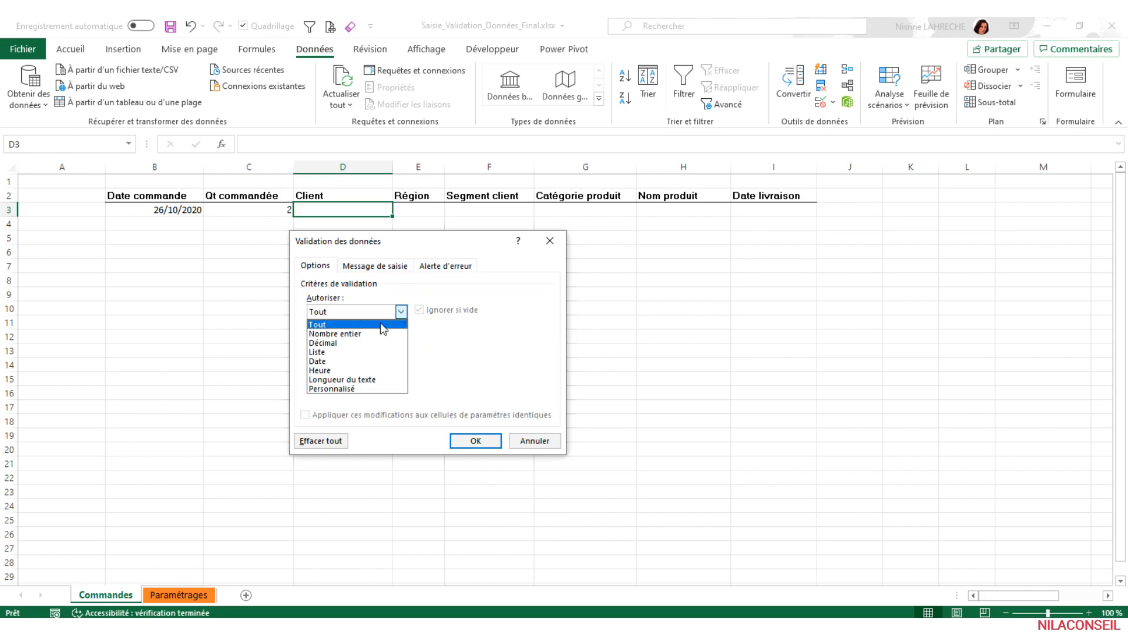
left_click(358, 389)
left_click(354, 370)
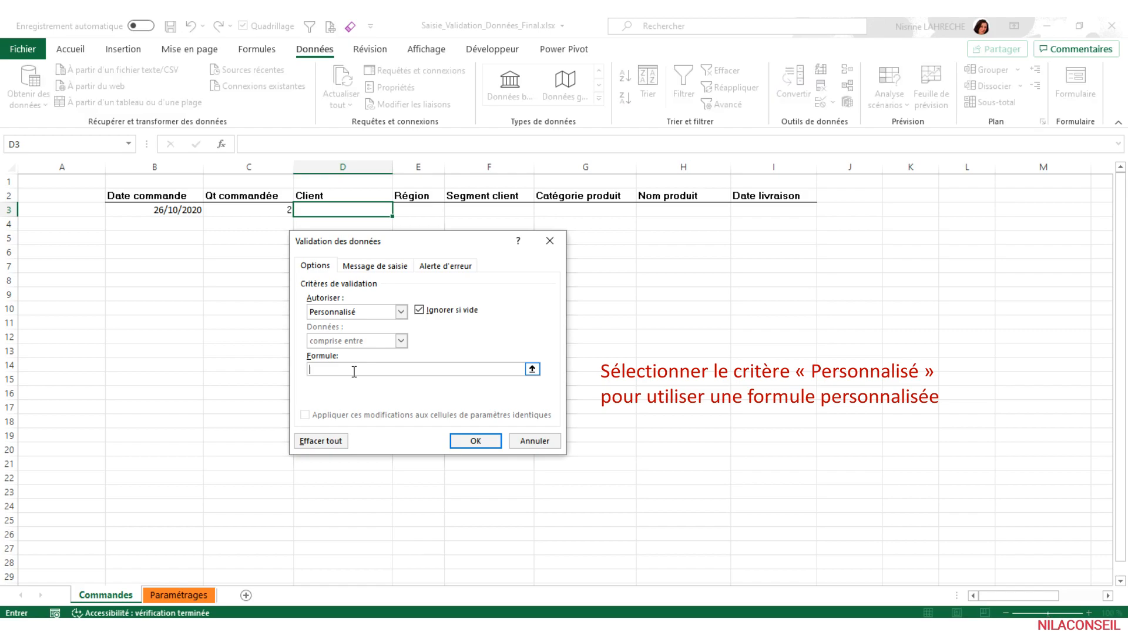
key("ctrl+v")
left_click(474, 440)
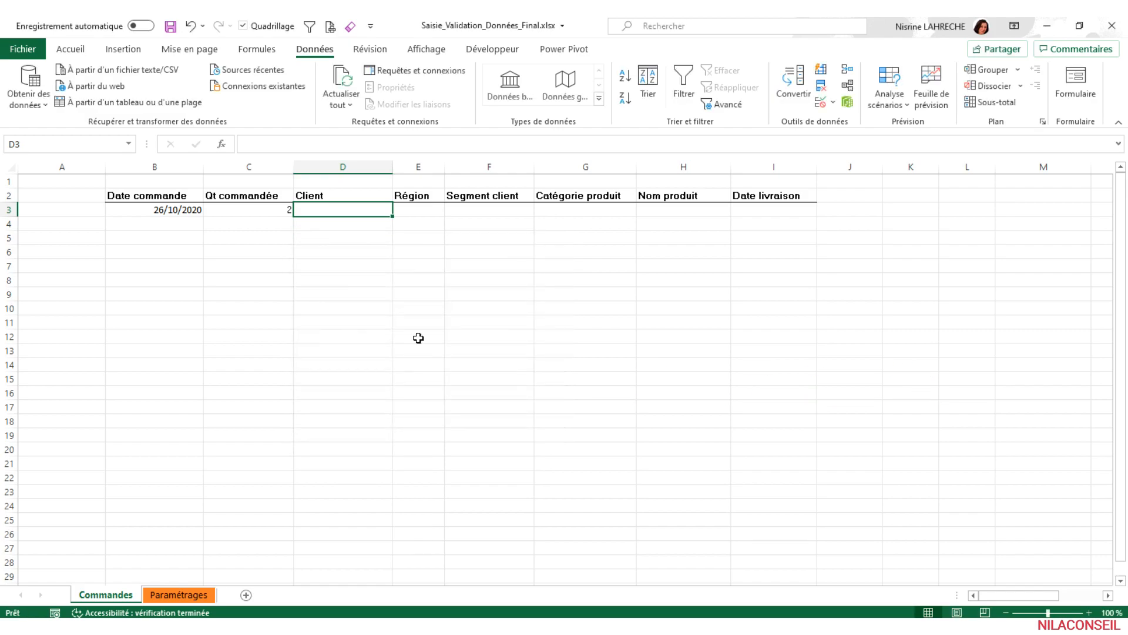
- Test the Client cell D3 by trying to enter the number 23, and replace it with the text Eurl MDI
type("23")
key("Return")
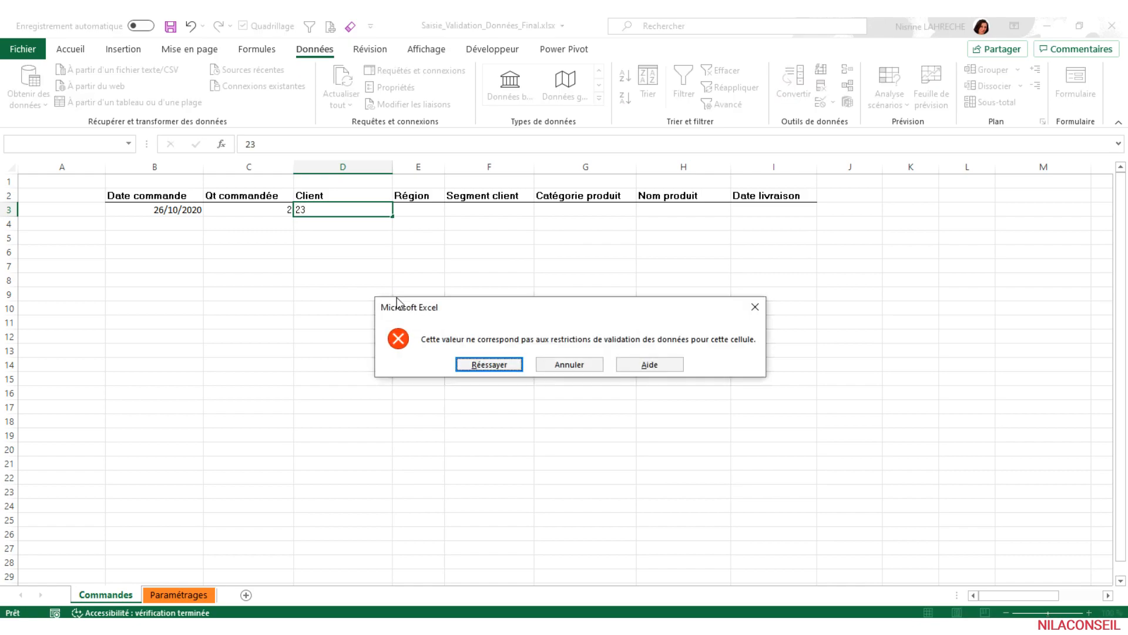
left_click(488, 364)
type("E")
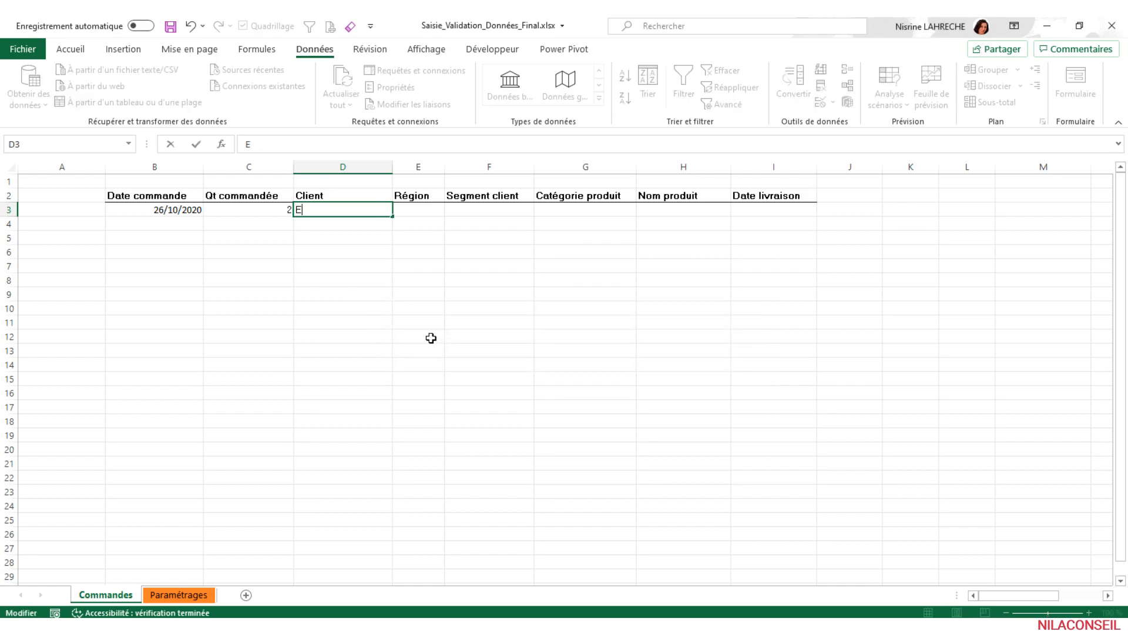
type("url MDI")
key("Return")
- Set the validation of the Région cell E3 to a list (Liste) sourced from the named range Région
left_click(429, 211)
left_click(821, 103)
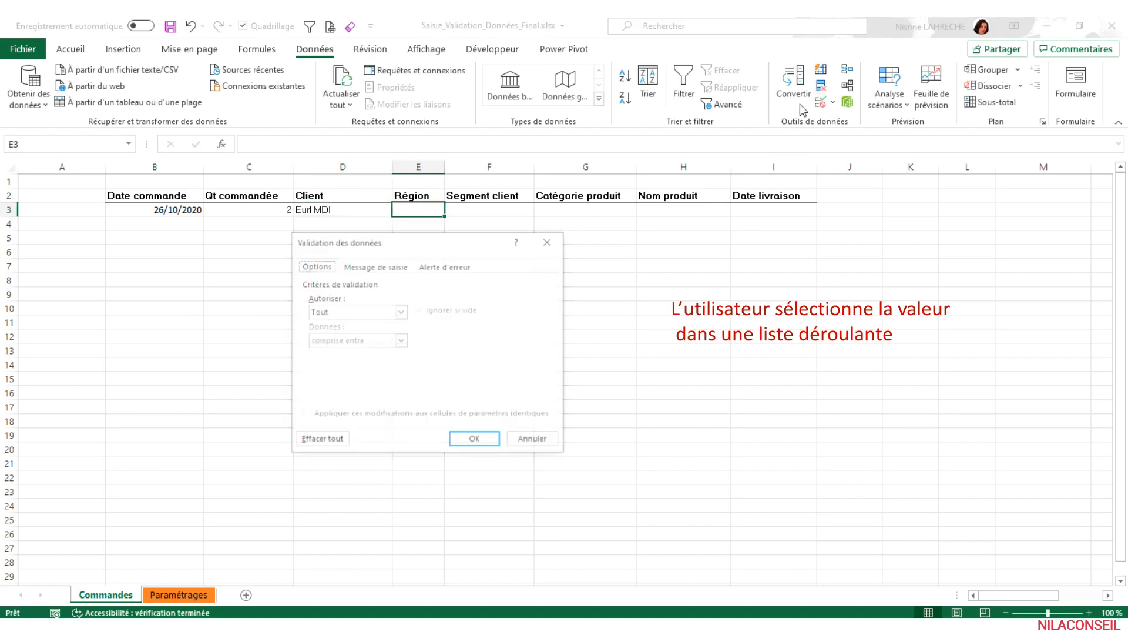
left_click_drag(472, 247, 566, 242)
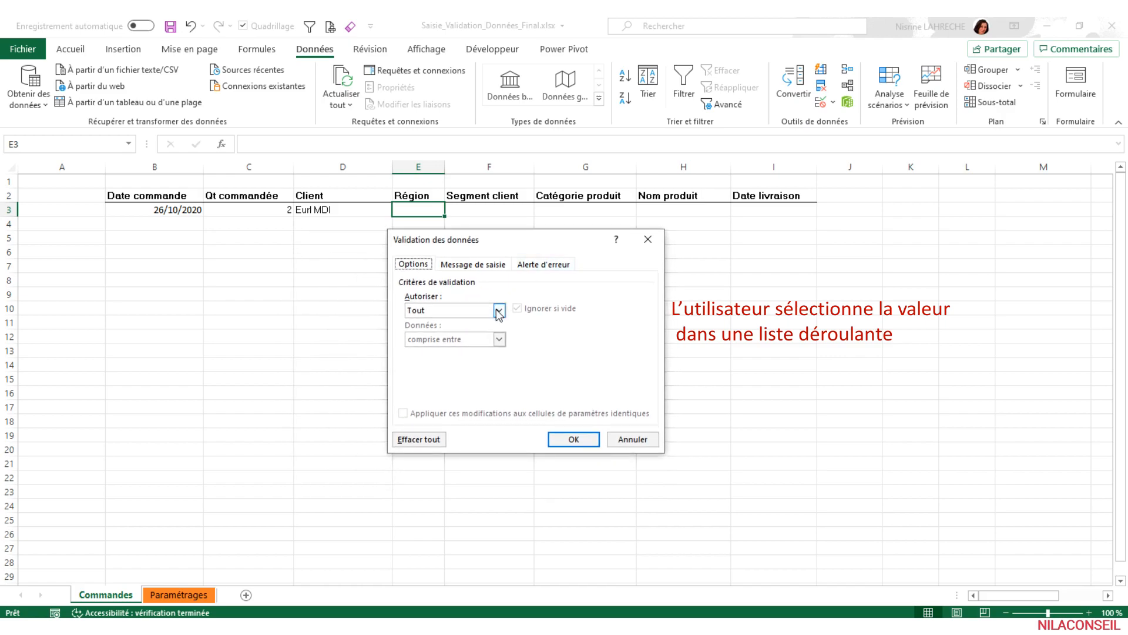
left_click(499, 310)
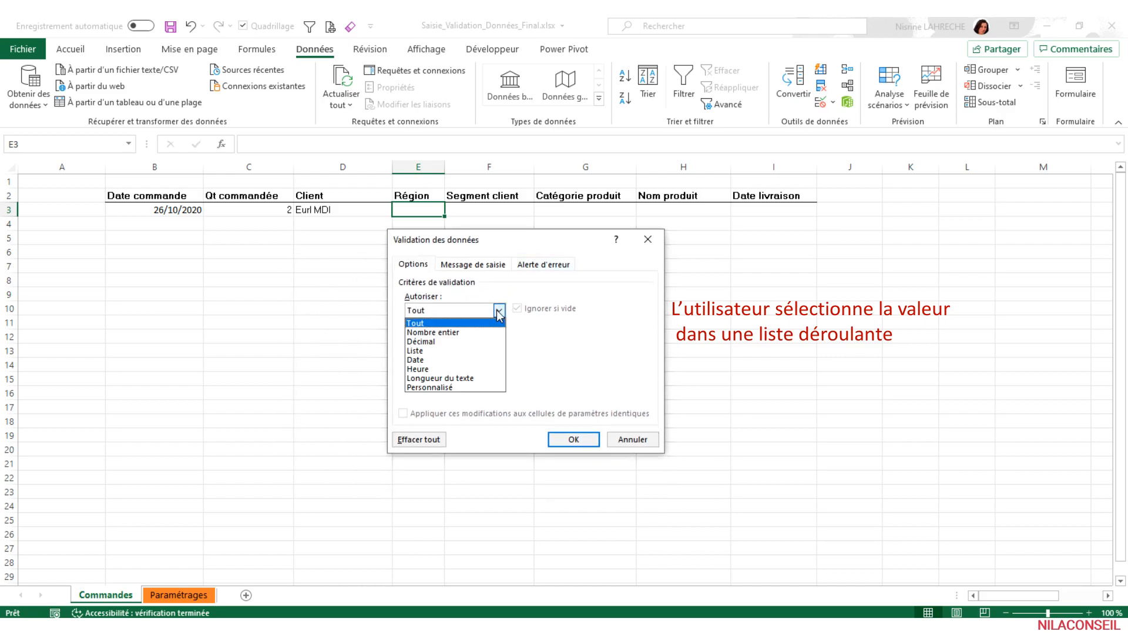
left_click(452, 352)
left_click(451, 368)
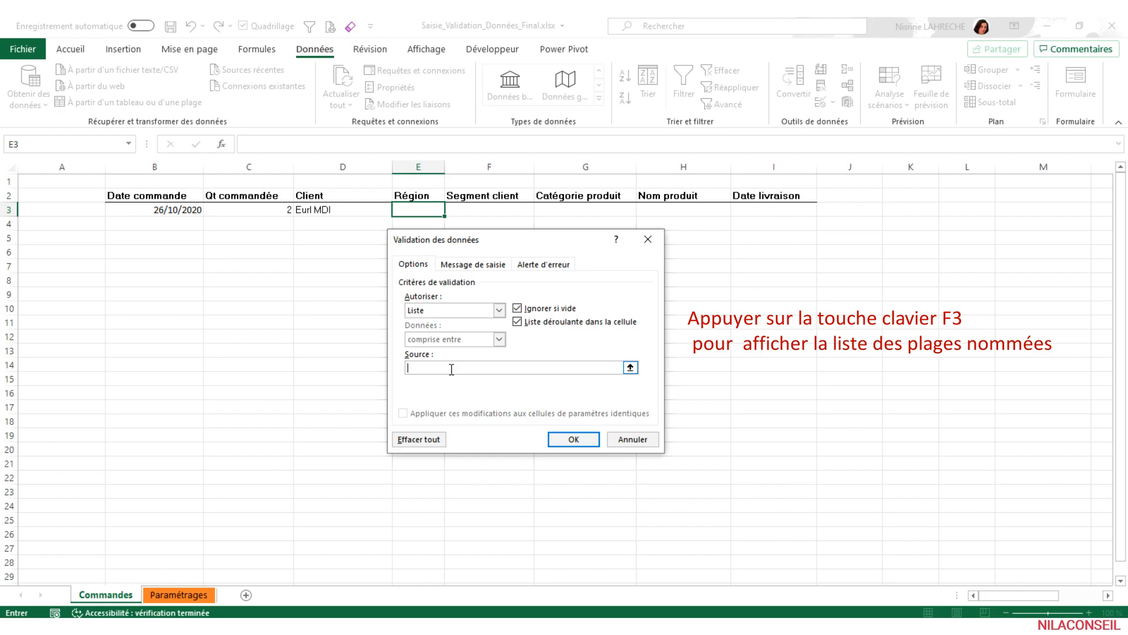
key("F3")
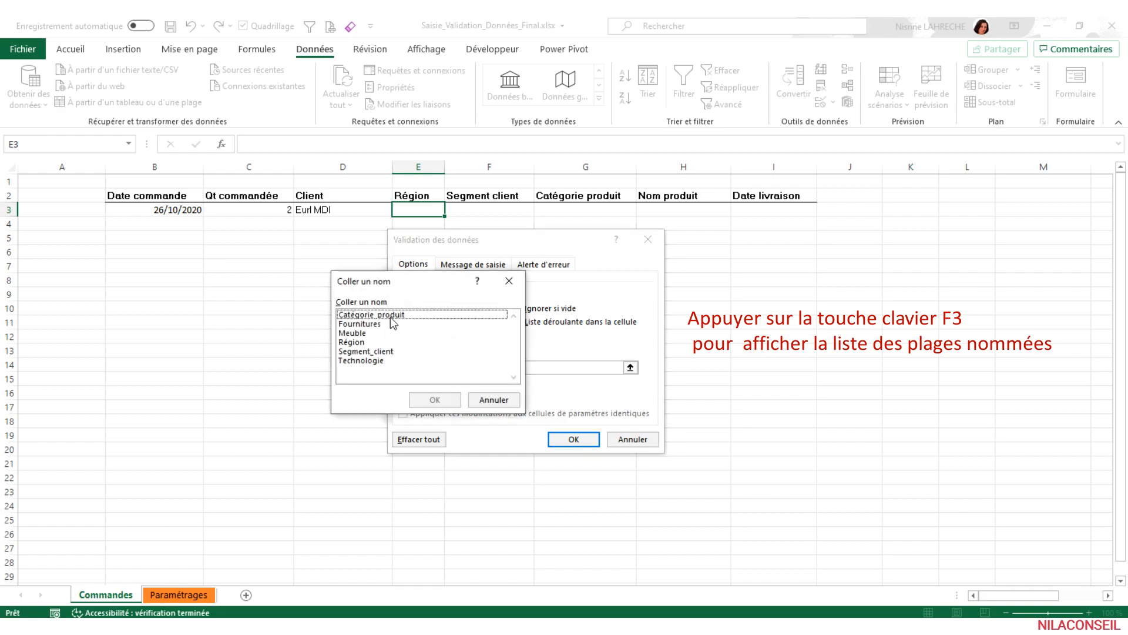
left_click(364, 343)
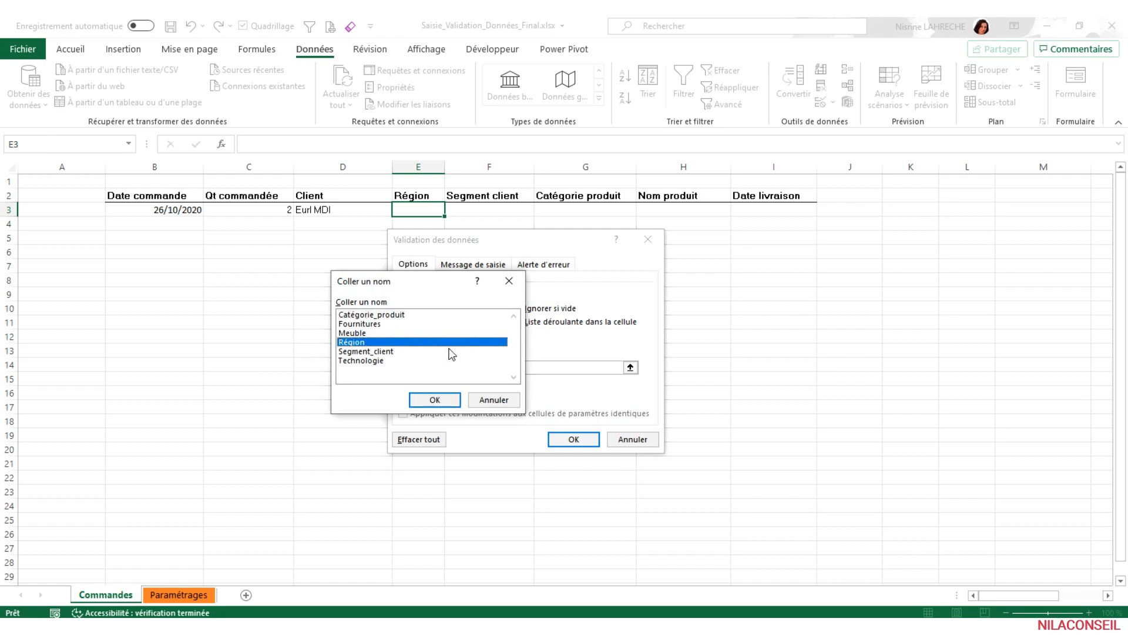
left_click(434, 399)
- Add the input message "Sélectionner une valeur dans la liste" titled Région to E3's validation, and choose Sud from the cell's list
left_click(481, 271)
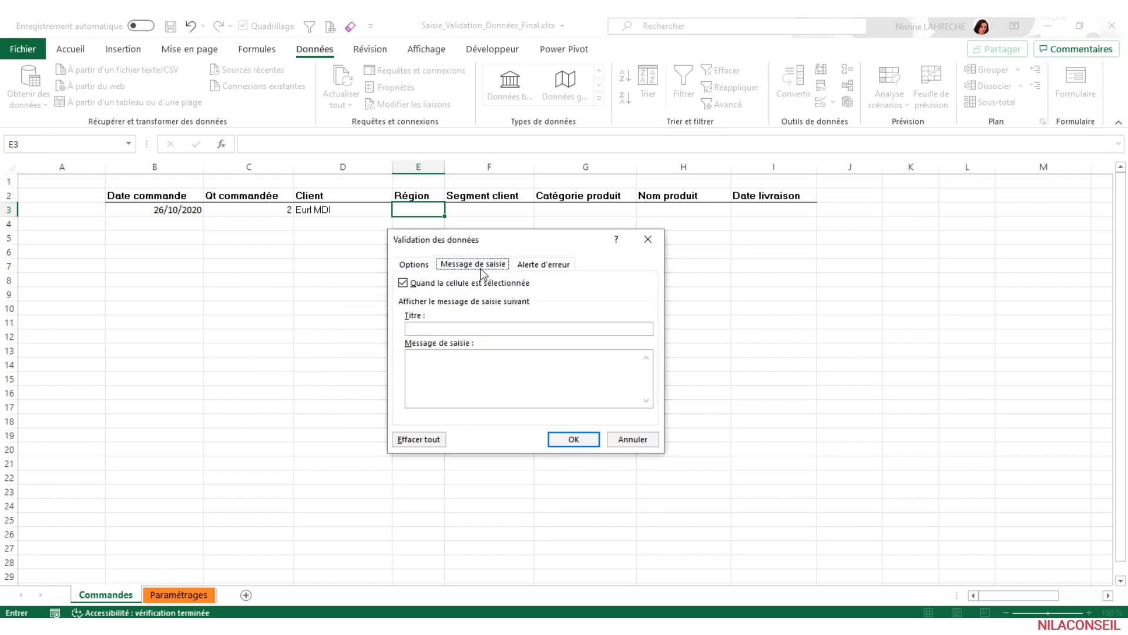
left_click(452, 328)
type("Région")
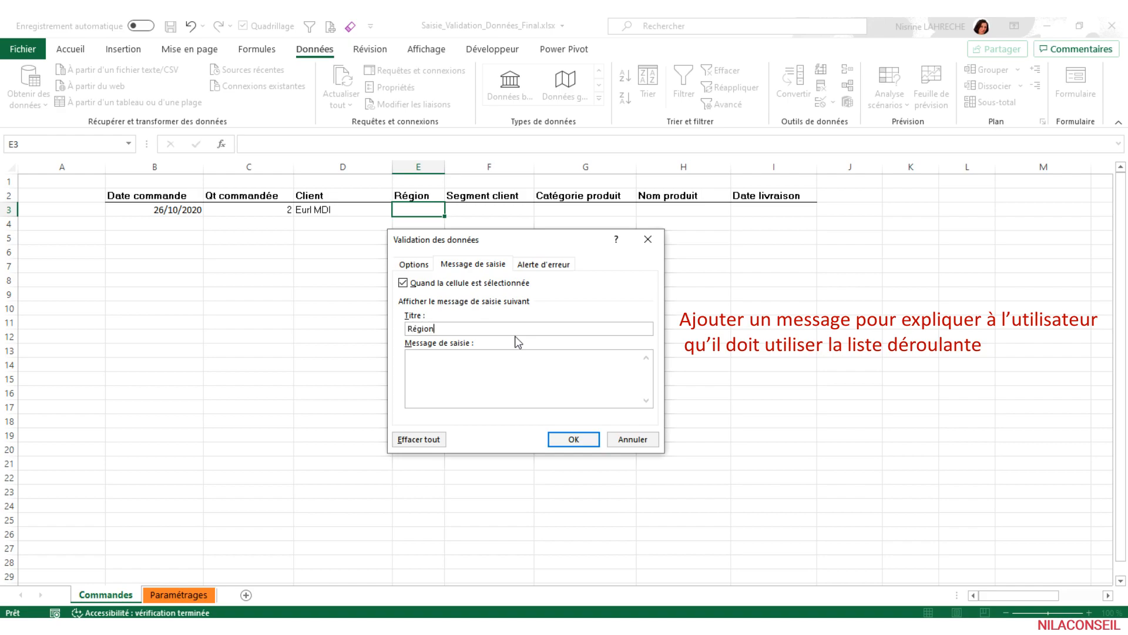
left_click(527, 365)
type("Sélectionner une valeur dans la liste")
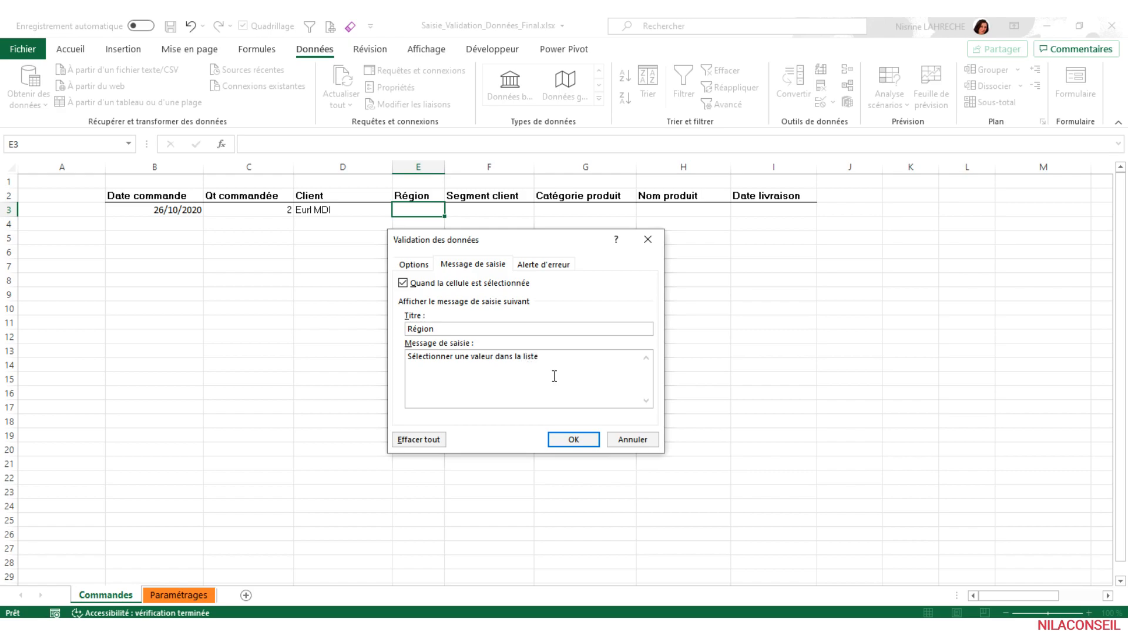
left_click(585, 439)
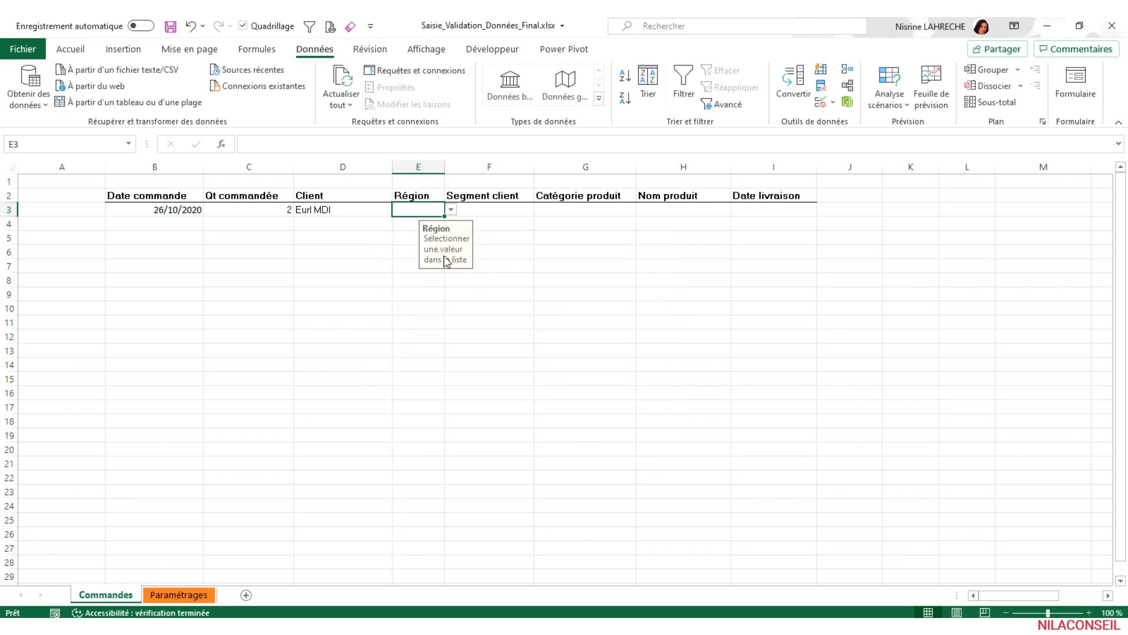
left_click(451, 210)
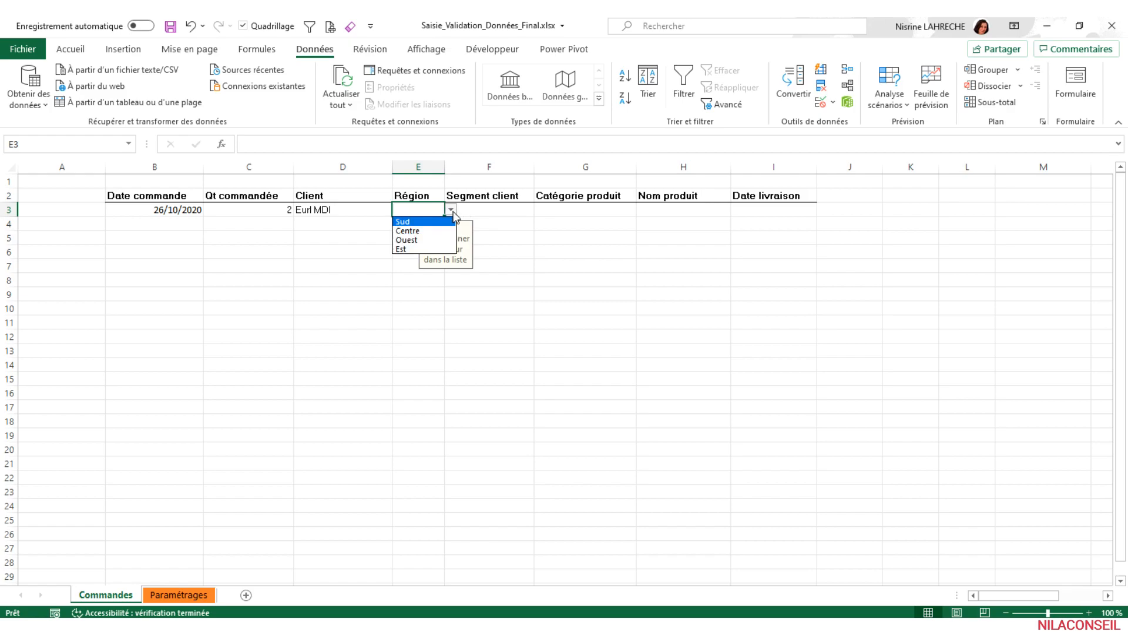
left_click(426, 221)
- Restrict the Segment client cell F3 to a list sourced from the named range Segment_client, and choose Corporate in it
left_click(505, 213)
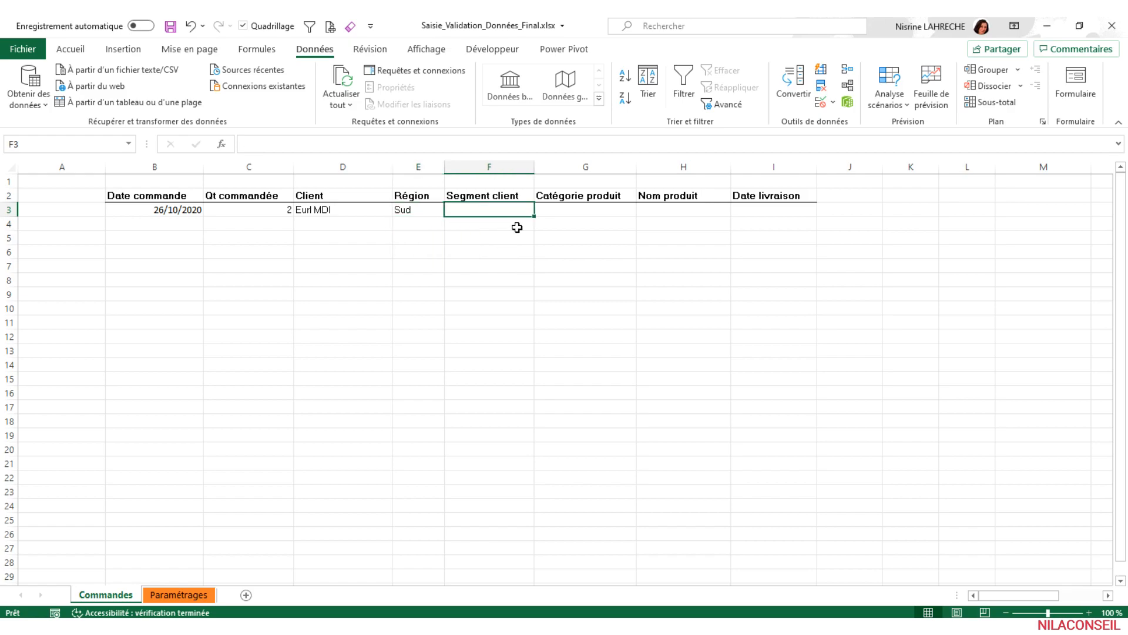
left_click(821, 101)
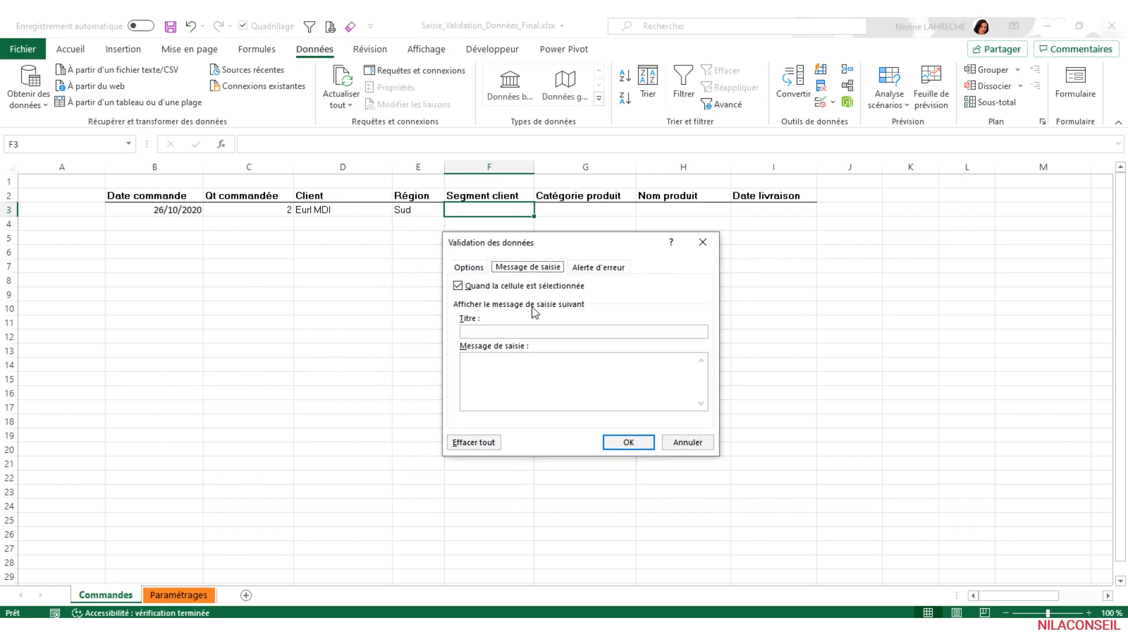
left_click(468, 266)
left_click(553, 313)
left_click(520, 351)
left_click(493, 369)
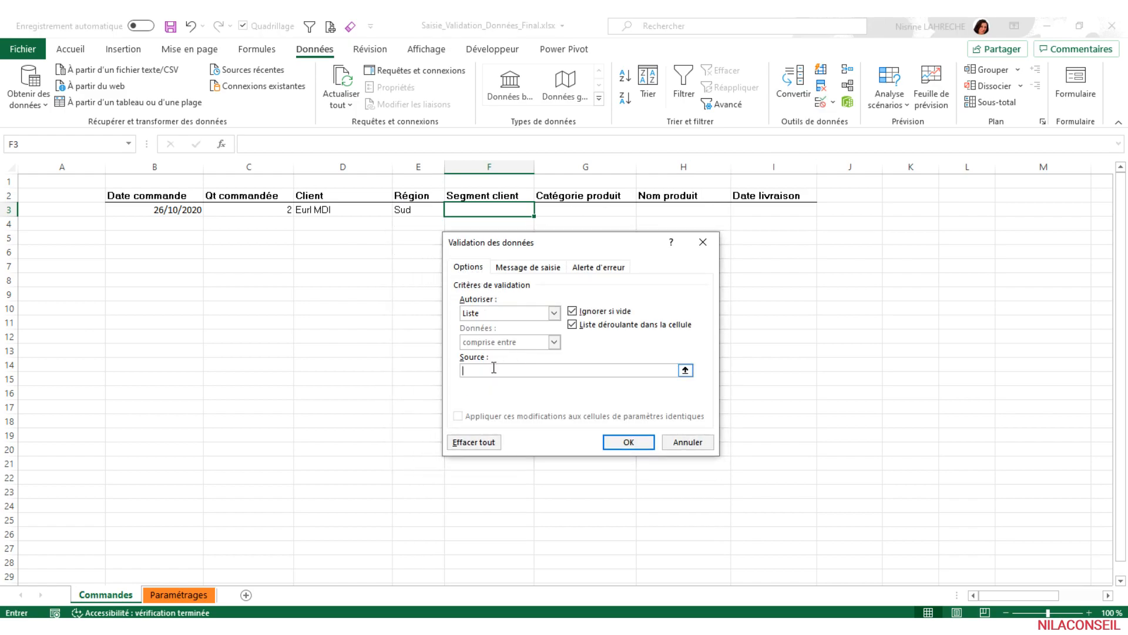
key("F3")
left_click_drag(499, 278, 521, 265)
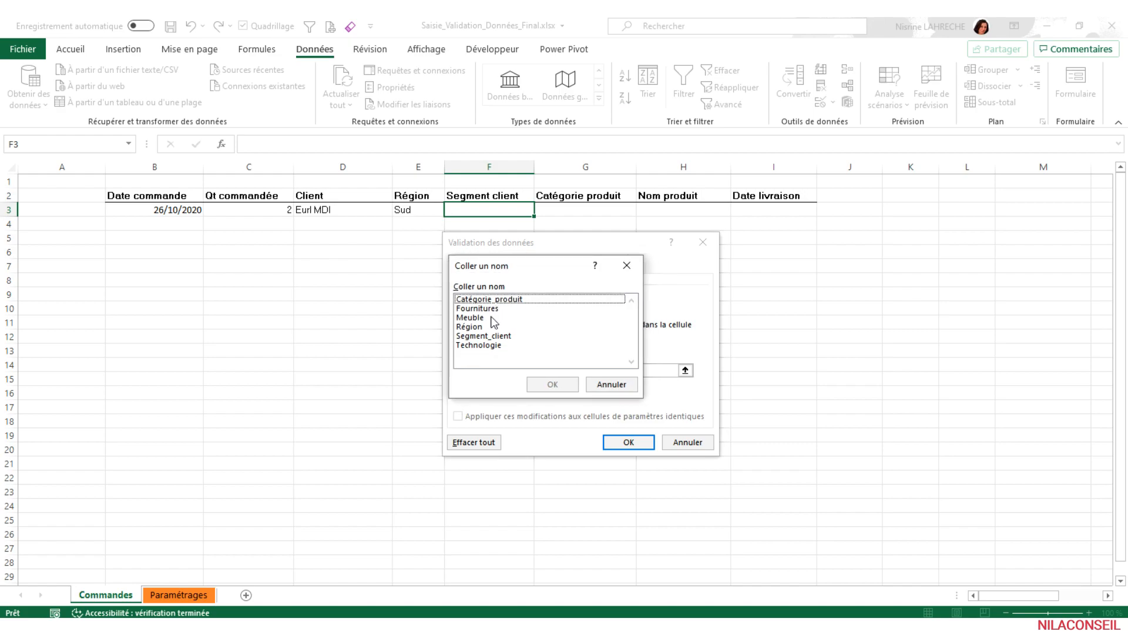
left_click(508, 335)
left_click(536, 385)
left_click(624, 443)
left_click(541, 209)
left_click(515, 239)
- Restrict the Catégorie produit cell G3 to a list sourced from the named range Catégorie_produit
left_click(595, 215)
left_click(821, 101)
left_click_drag(612, 239, 693, 239)
left_click(637, 305)
left_click(564, 343)
key("F3")
left_click_drag(588, 277, 630, 258)
left_click(605, 295)
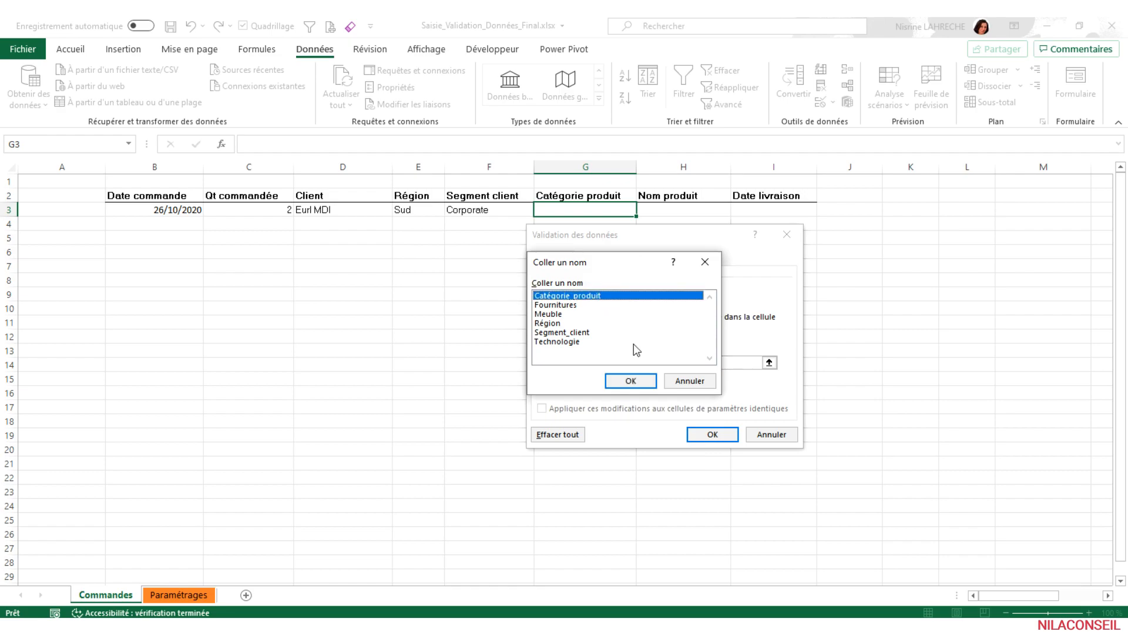
left_click(631, 380)
left_click(712, 434)
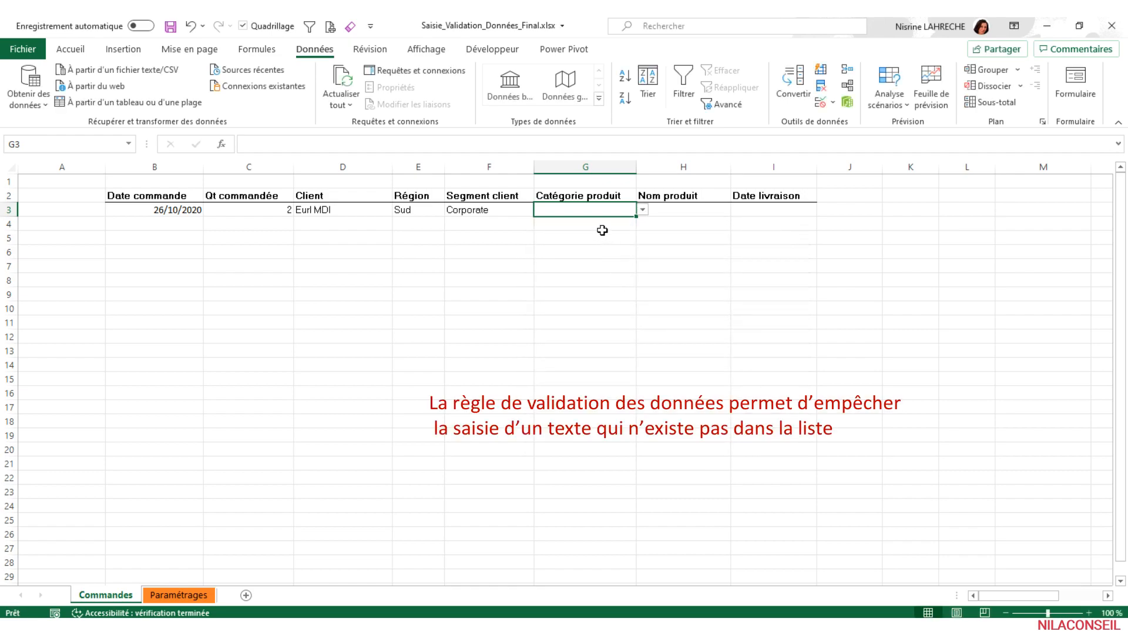
- Test the Catégorie produit cell G3 with the entry Livres, discard it, and choose Meuble from the list
type("Livre")
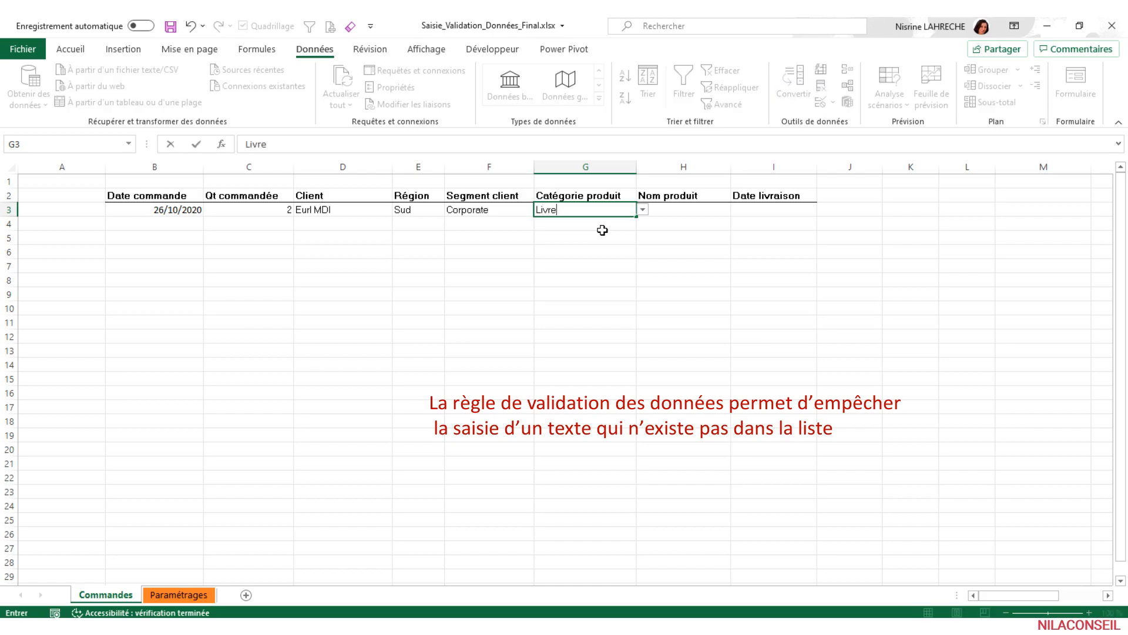
key("Return")
left_click_drag(589, 305, 666, 258)
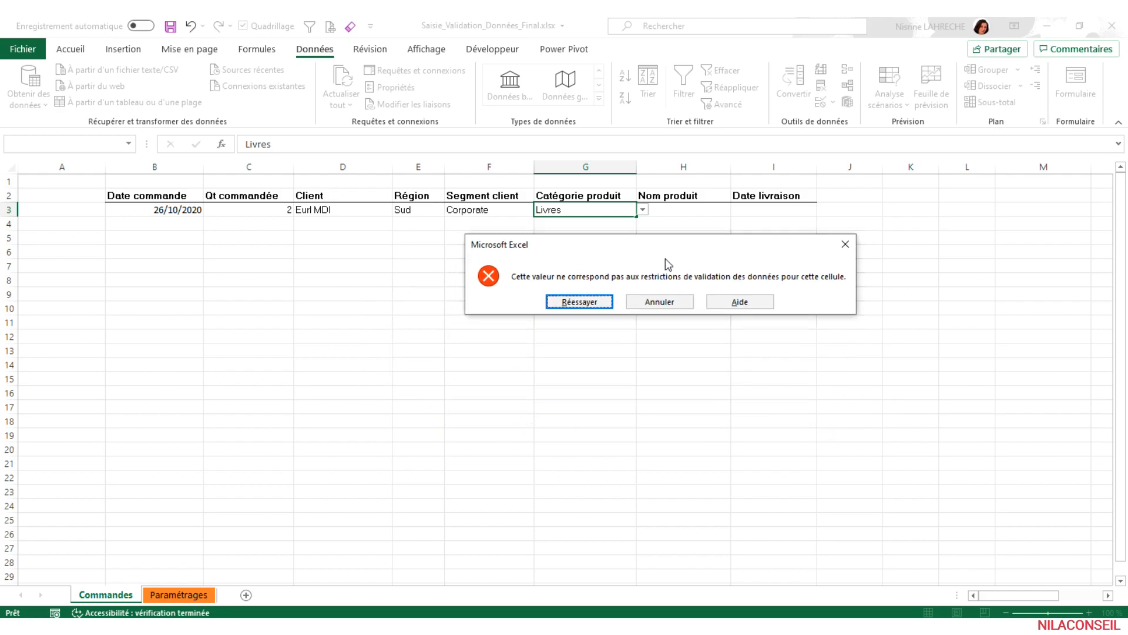
left_click(573, 306)
left_click(643, 211)
left_click(570, 364)
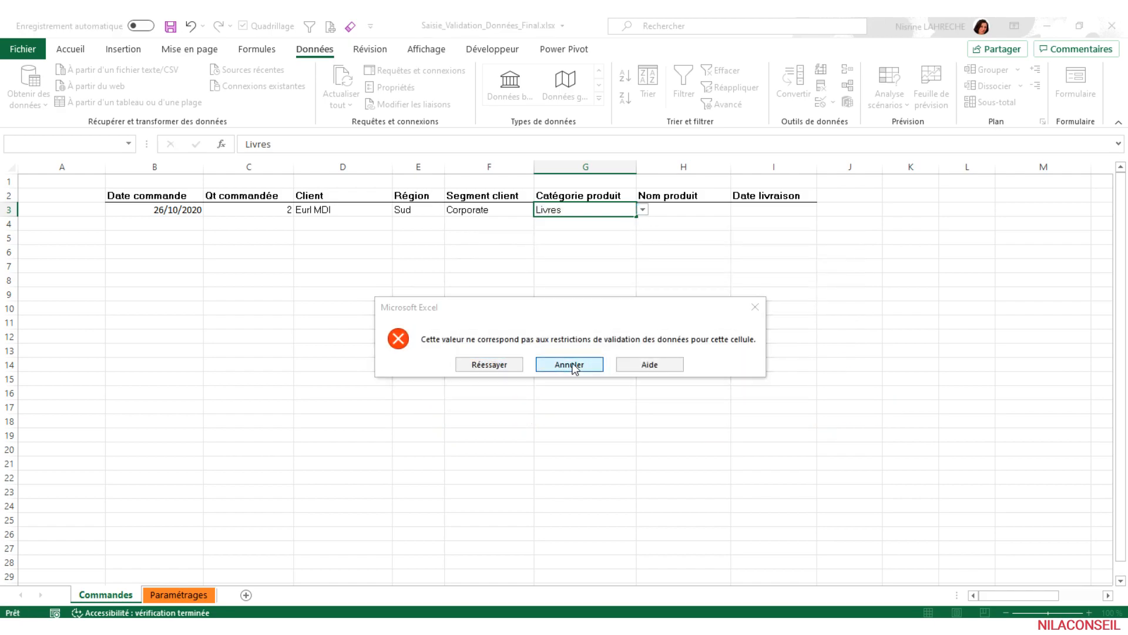
left_click(643, 210)
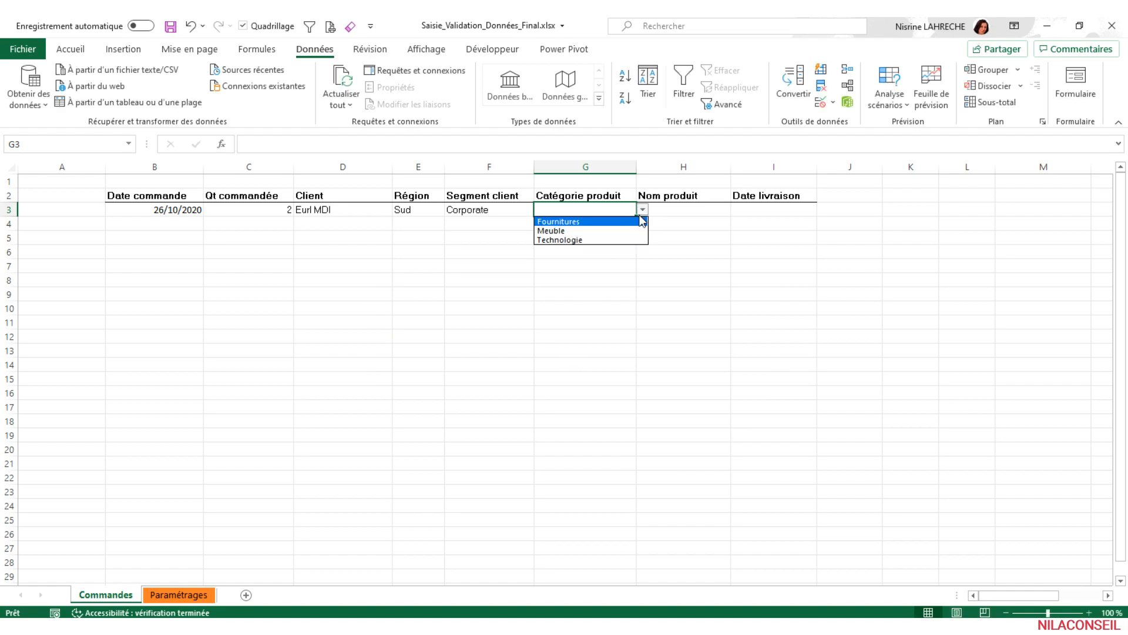
left_click(580, 231)
- Restrict the Nom produit cell H3 to a list whose source is the INDIRECT function on G3, using a relative reference
left_click(699, 212)
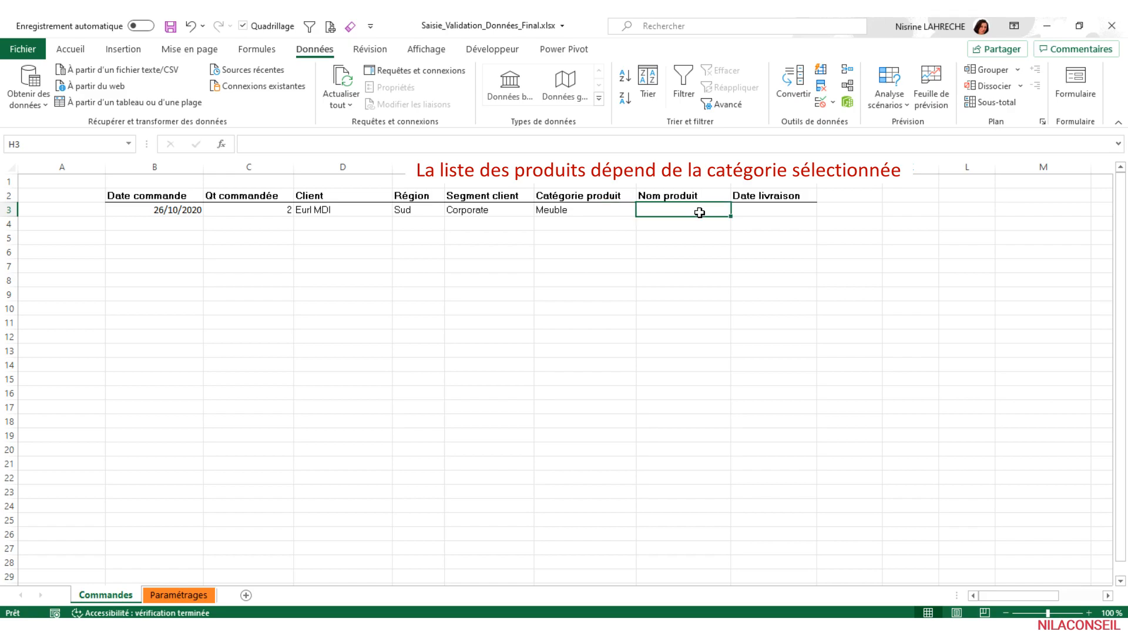
left_click(822, 105)
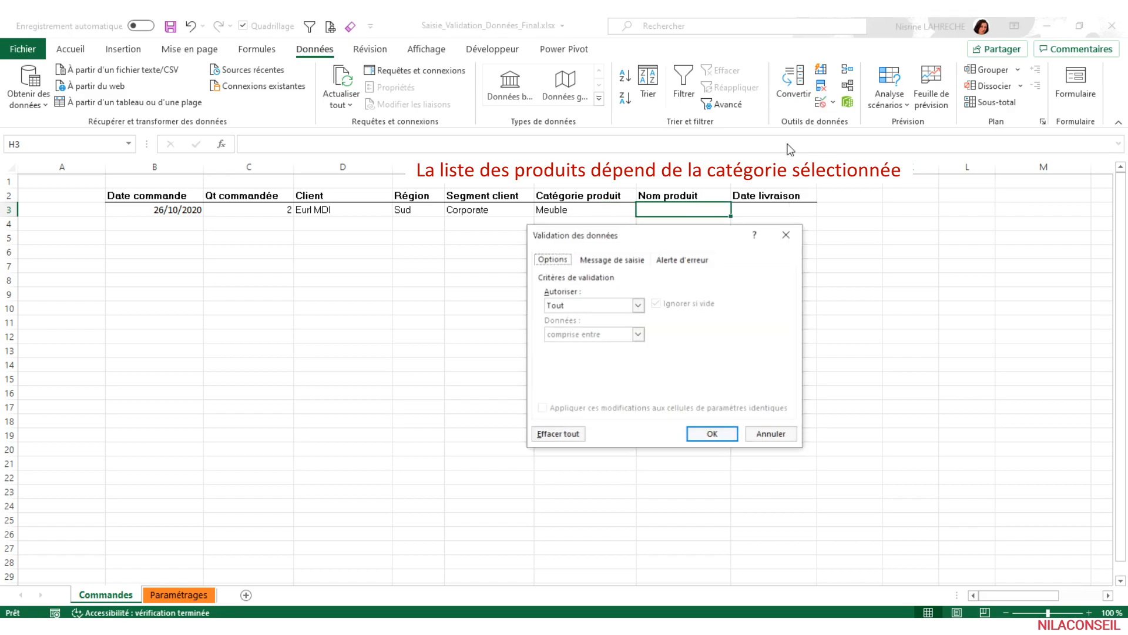
left_click_drag(683, 237, 787, 248)
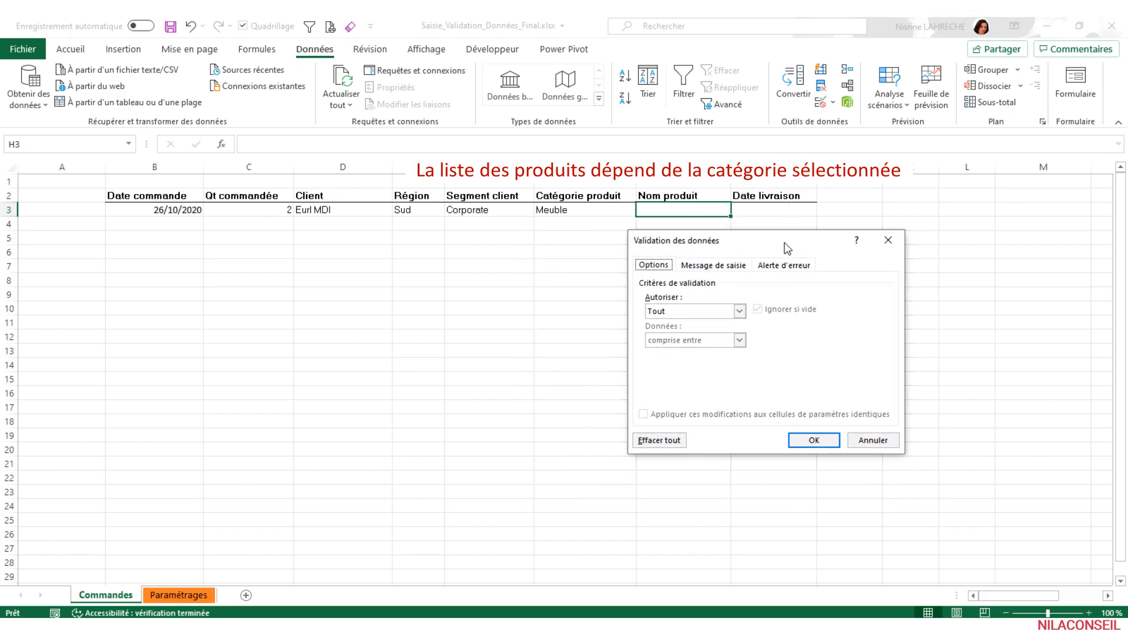
left_click(740, 311)
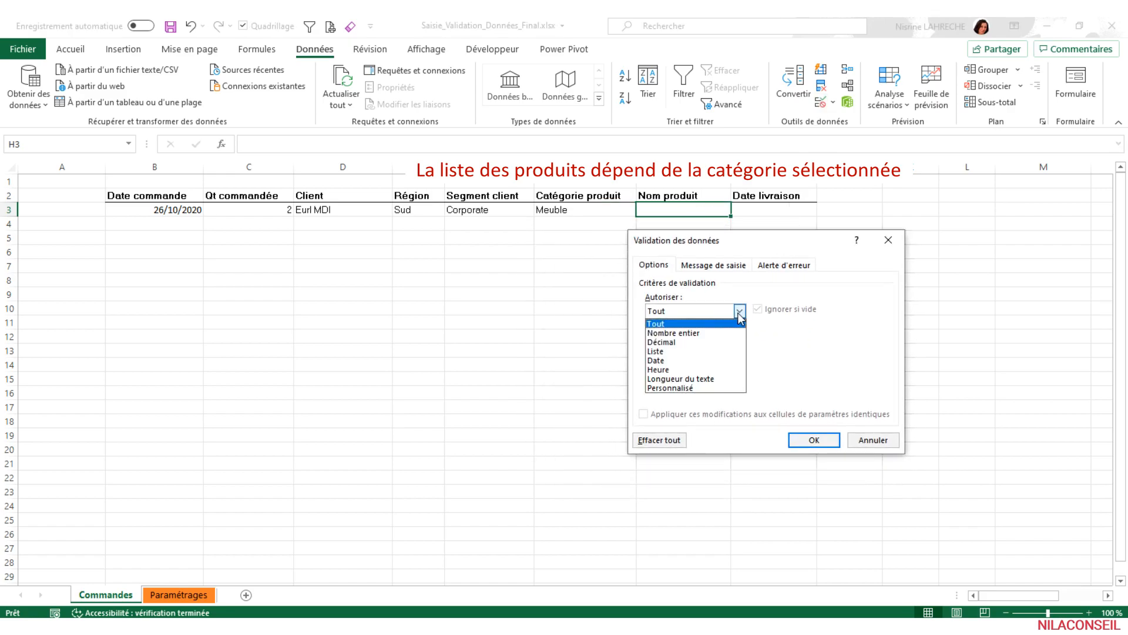
left_click(676, 351)
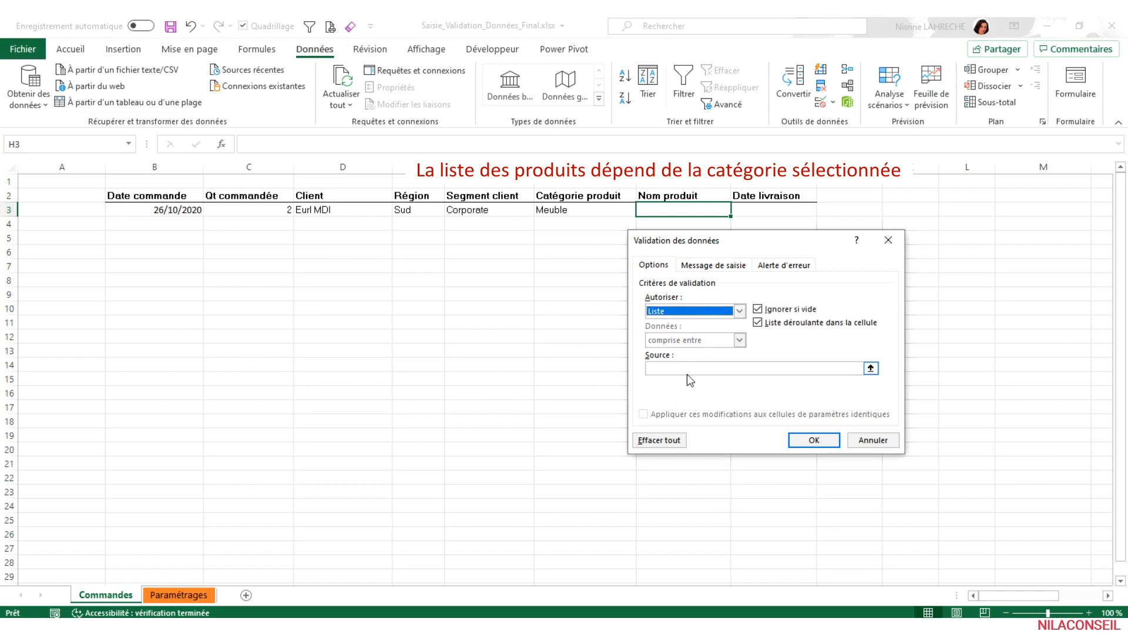
left_click(685, 369)
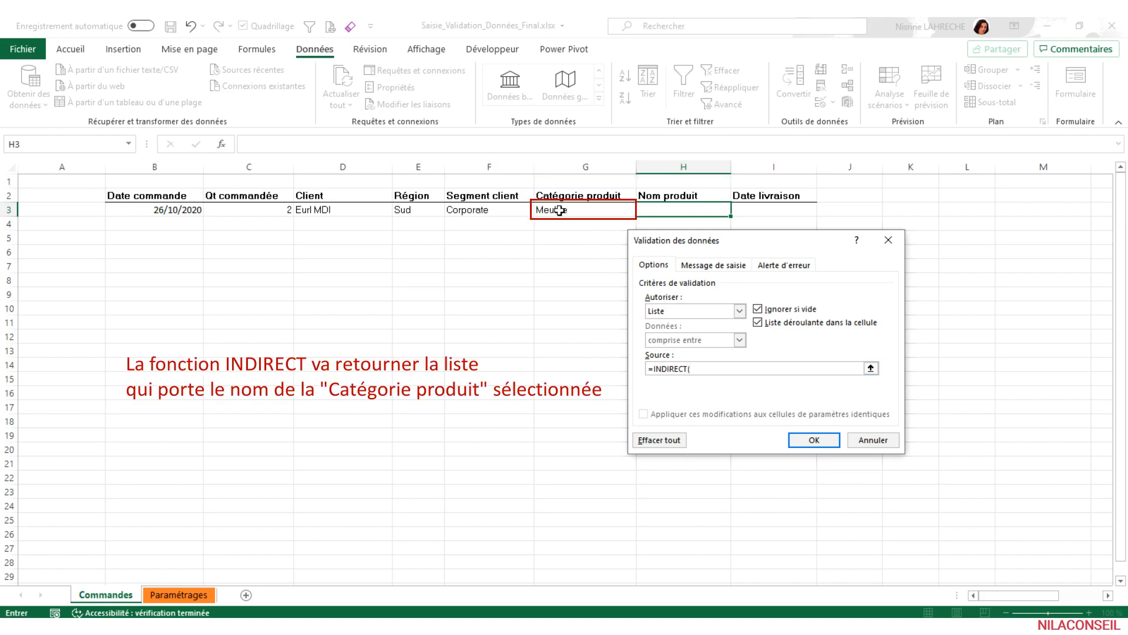
left_click(590, 212)
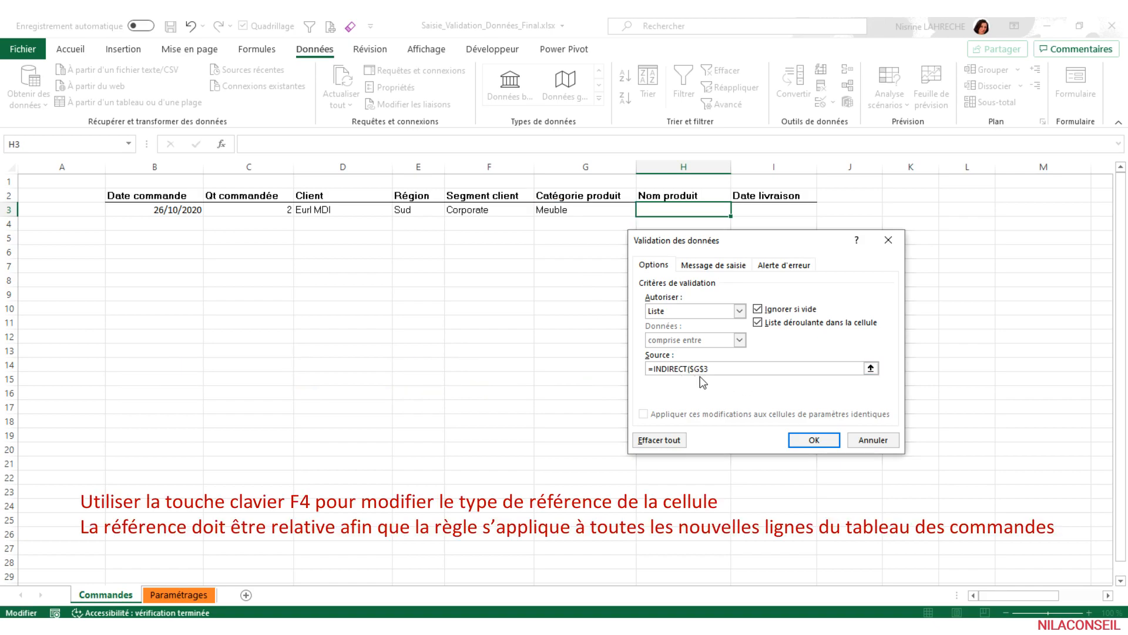
key("F4")
left_click(820, 440)
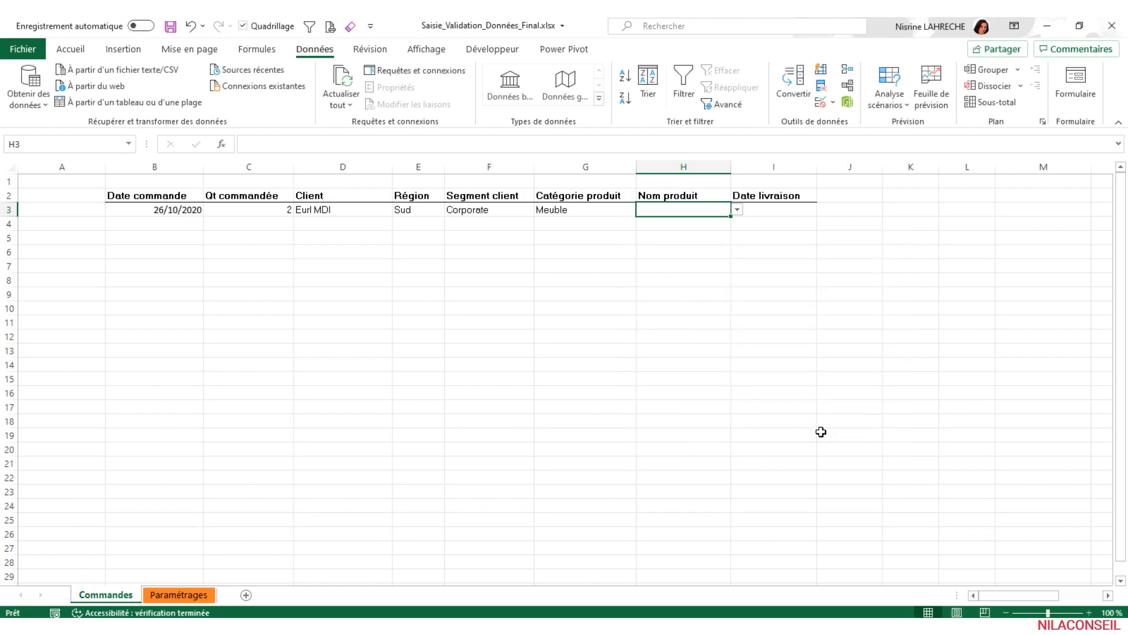
- Examine the products offered in the Nom produit list of H3 for the category Meuble
left_click(612, 213)
left_click(683, 210)
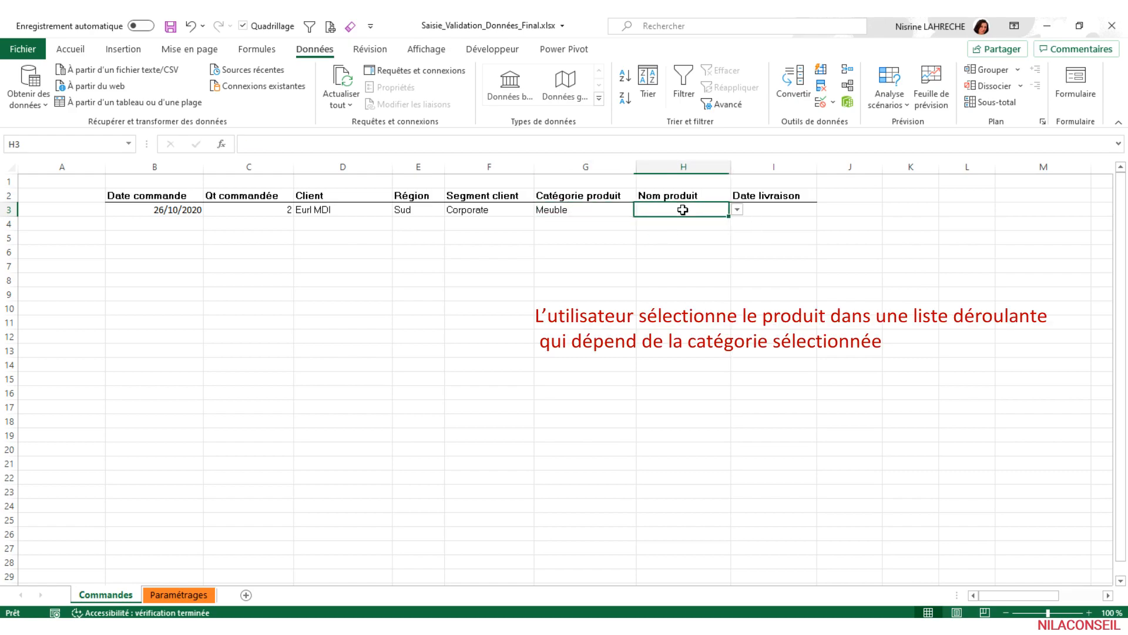
left_click(736, 211)
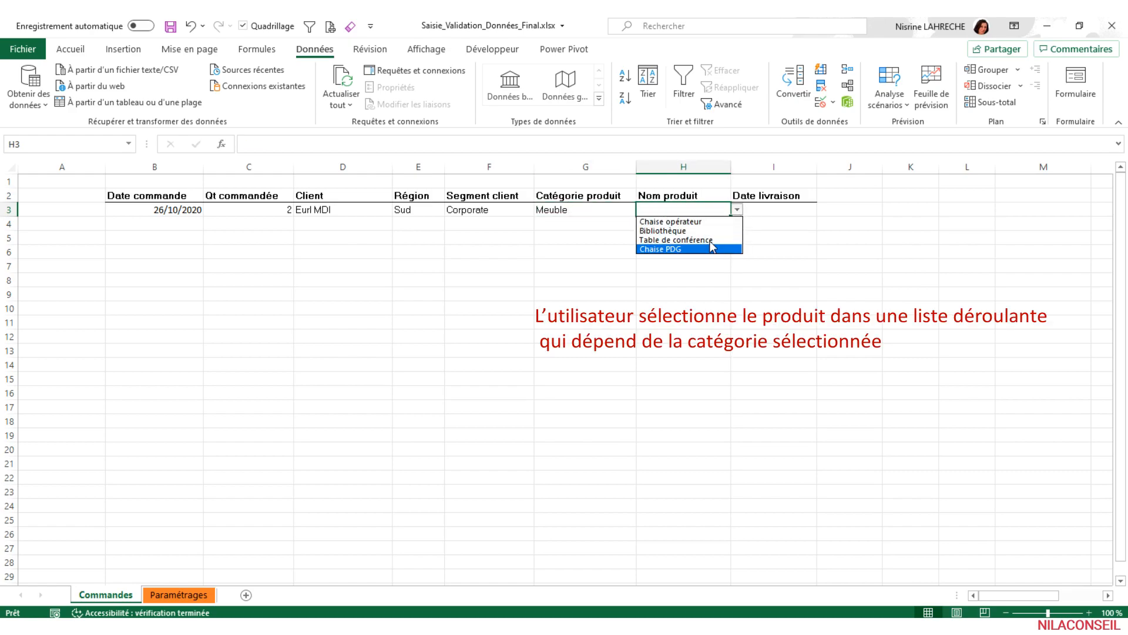
- Switch the Catégorie produit cell G3 to Technologie and check the product list offered in H3
left_click(617, 208)
left_click(623, 210)
left_click(643, 210)
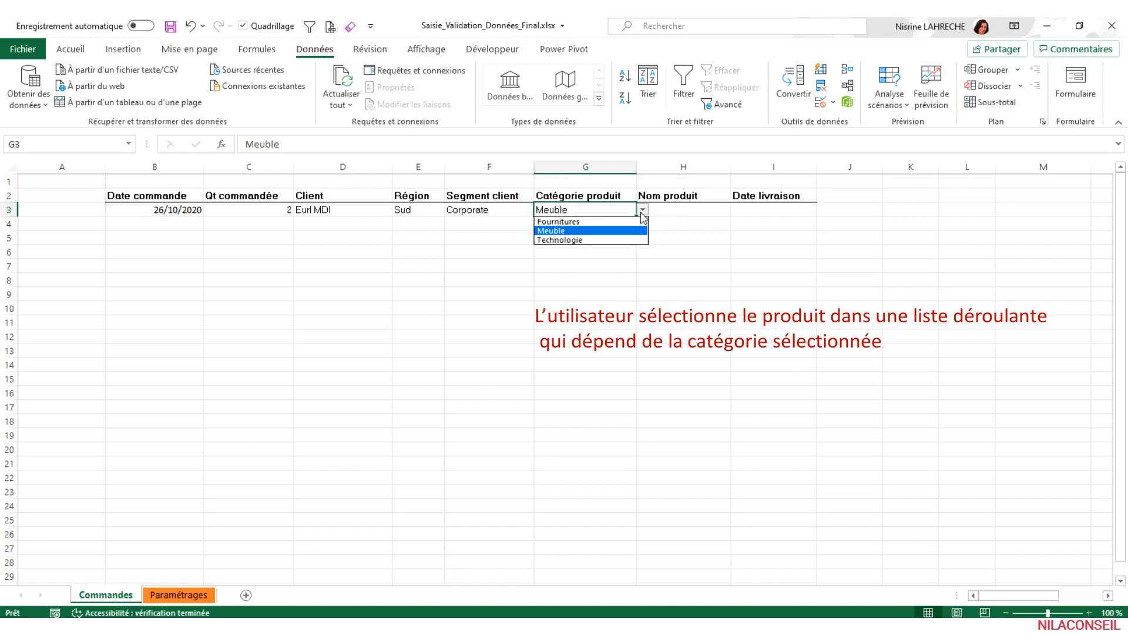
left_click(608, 240)
left_click(722, 211)
left_click(736, 210)
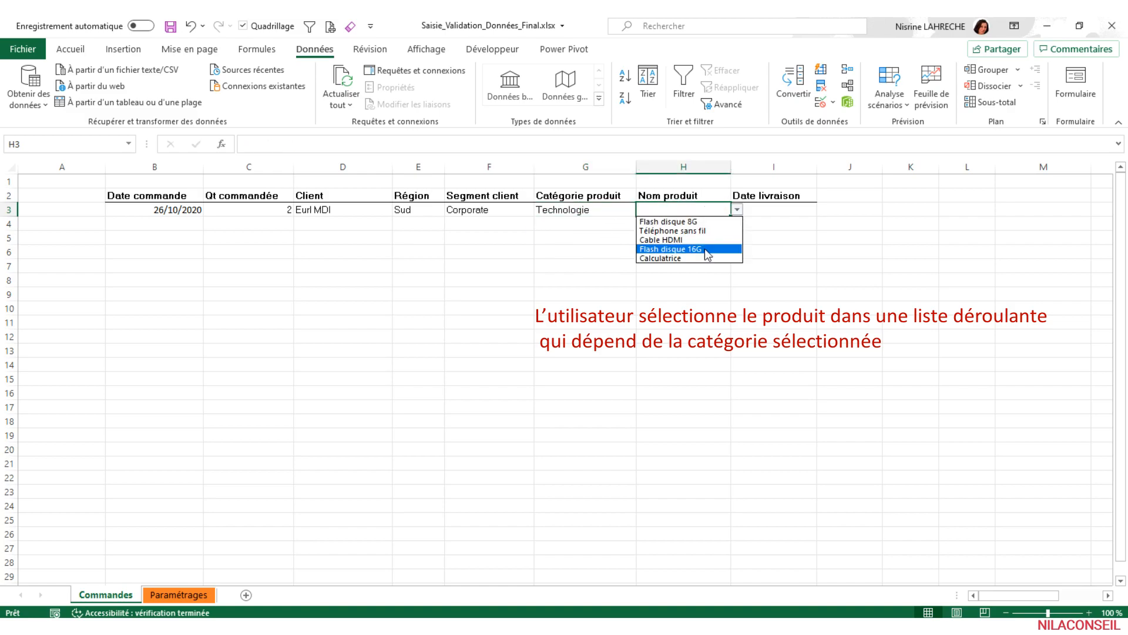
- Switch the Catégorie produit cell G3 to Fournitures and check the product list offered in H3
left_click(617, 208)
left_click(620, 209)
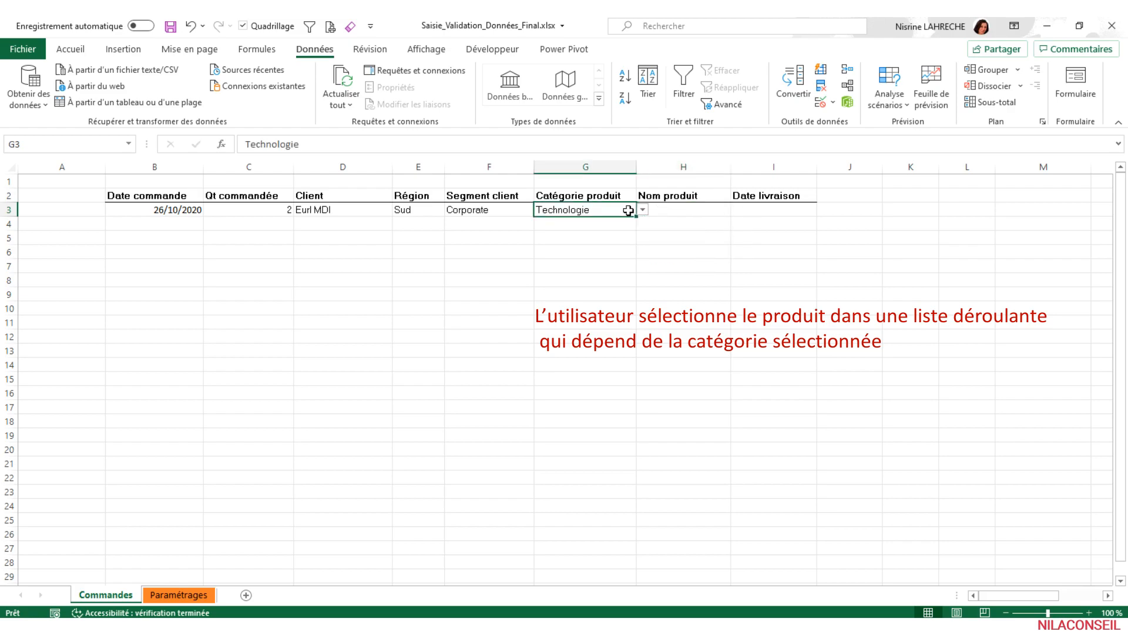
left_click(643, 210)
left_click(588, 220)
left_click(691, 212)
left_click(736, 210)
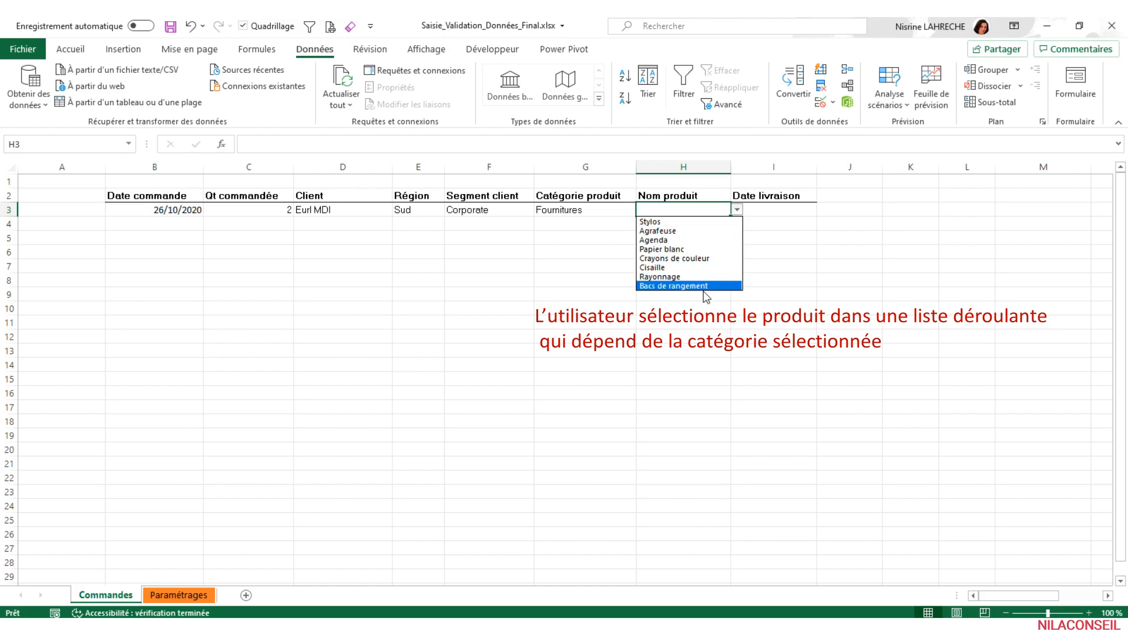
- Set the Catégorie produit cell G3 to Meuble and choose Chaise PDG as the product name in H3
left_click(617, 206)
left_click(620, 209)
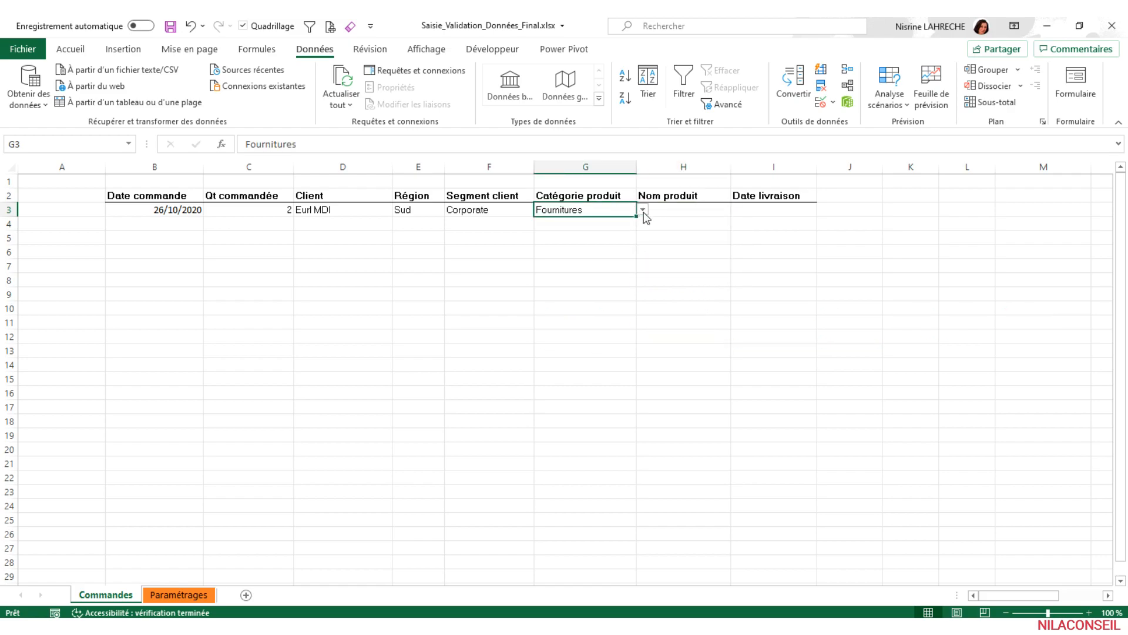
left_click(642, 210)
left_click(613, 230)
left_click(692, 210)
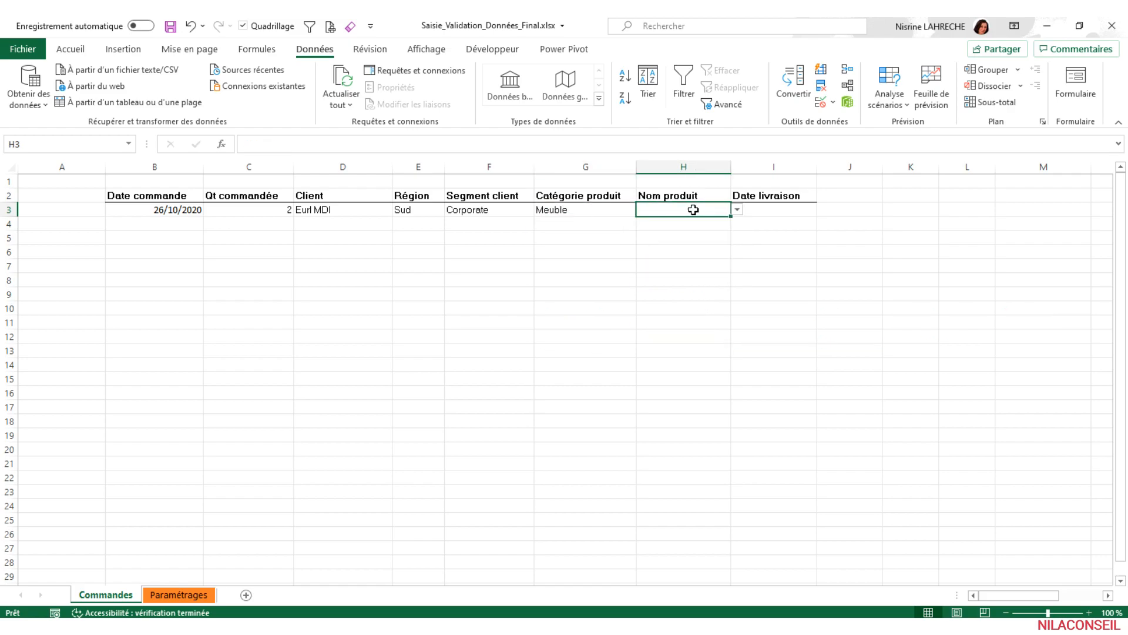
left_click(737, 211)
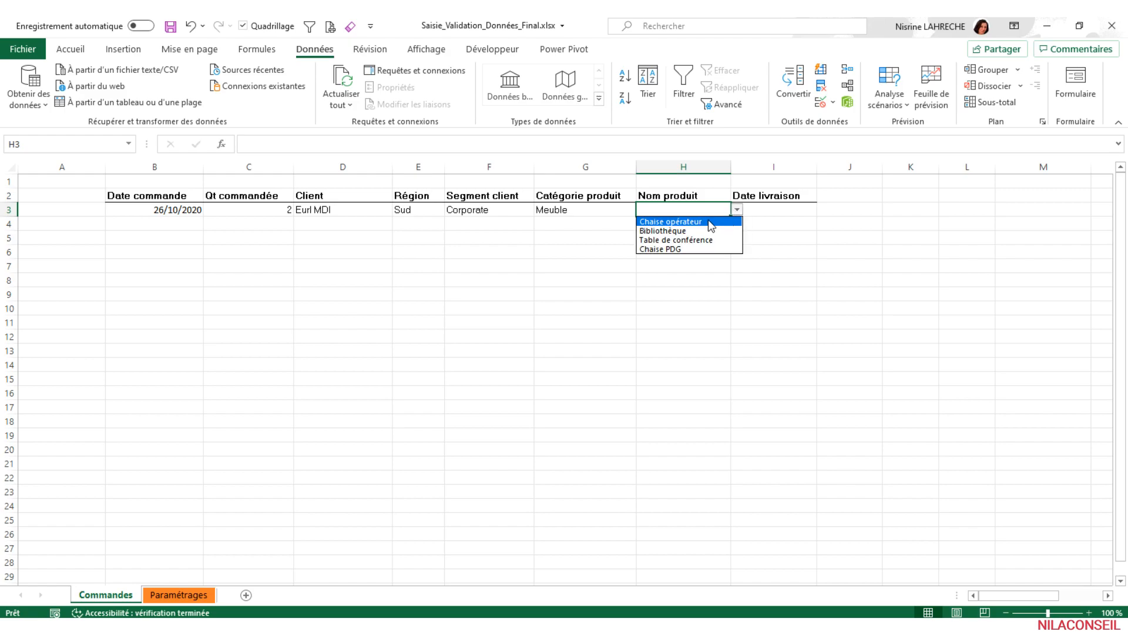
left_click(702, 249)
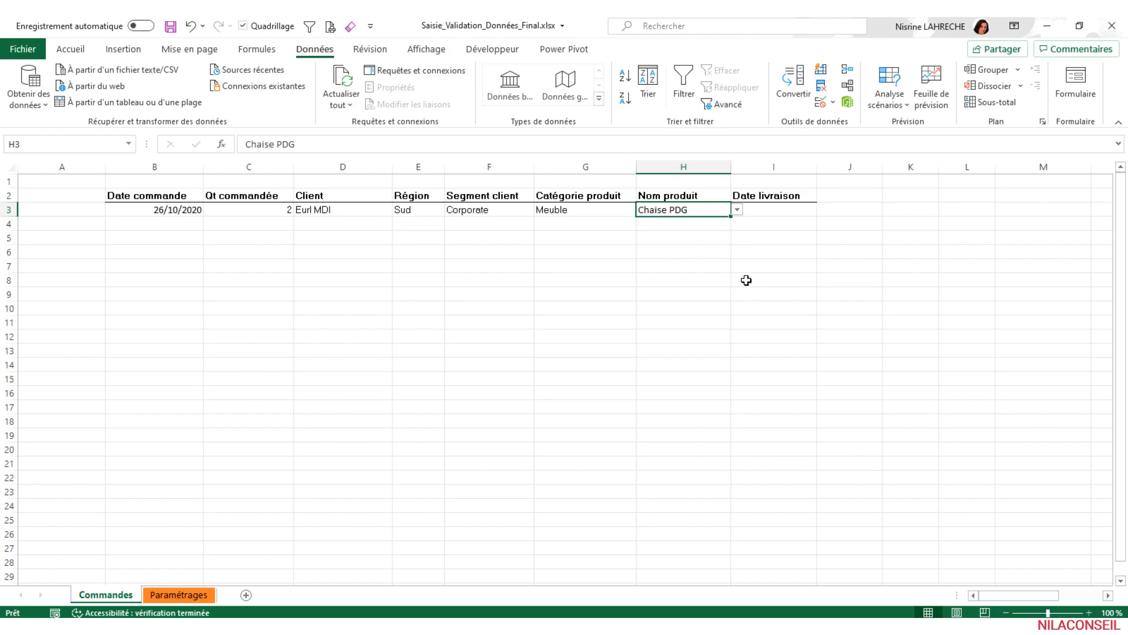
- Enter the delivery date 31/10/2020 in the Date livraison cell I3
left_click(785, 213)
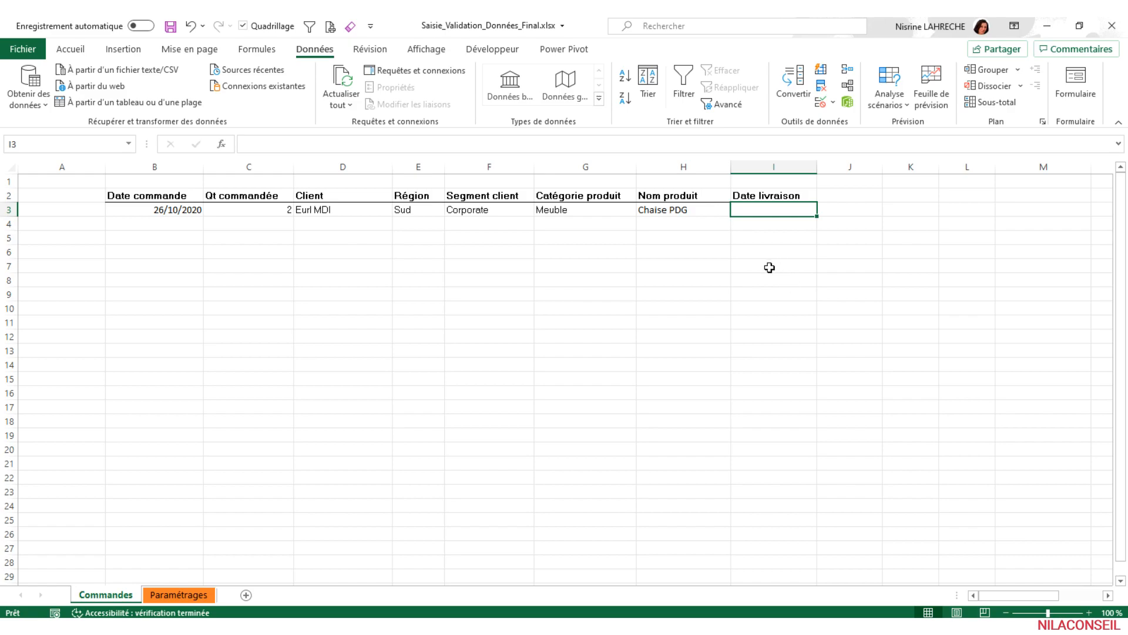
type("31")
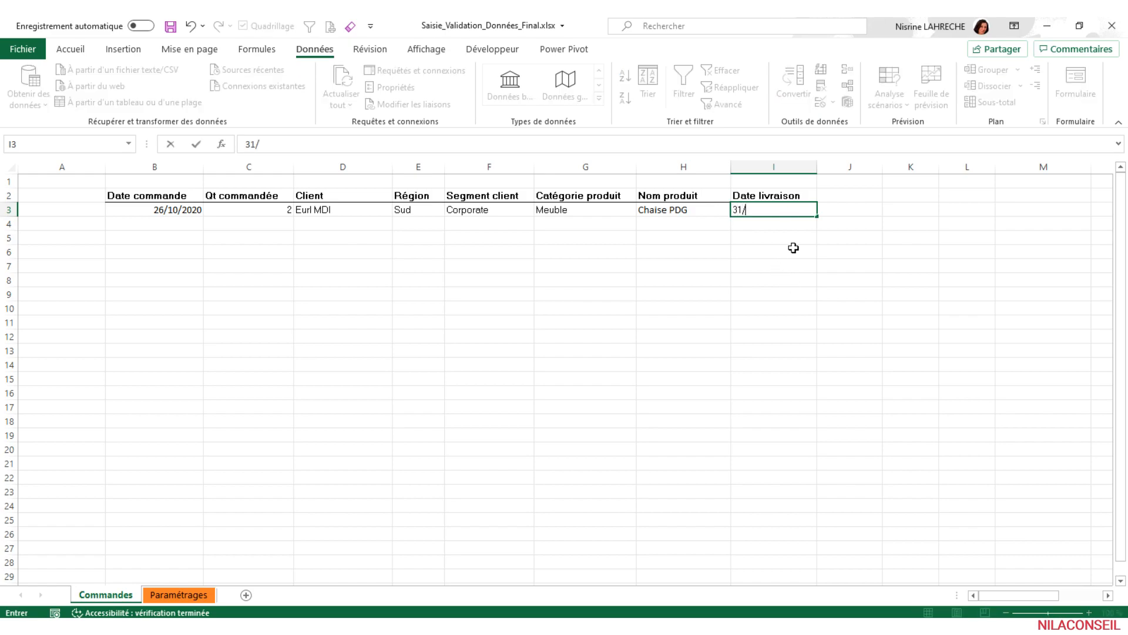
type("/10/2020")
key("Return")
- Apply the custom number format "jjj jj/mm/aaaa" to I3 so the delivery date includes the short weekday name
left_click(747, 210)
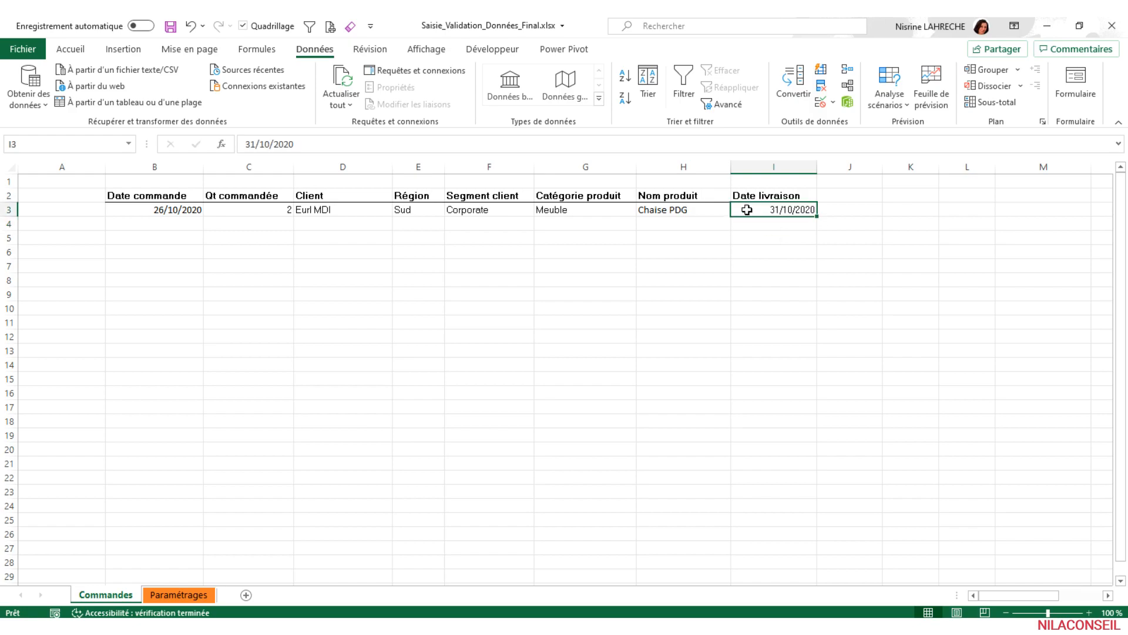
left_click(70, 50)
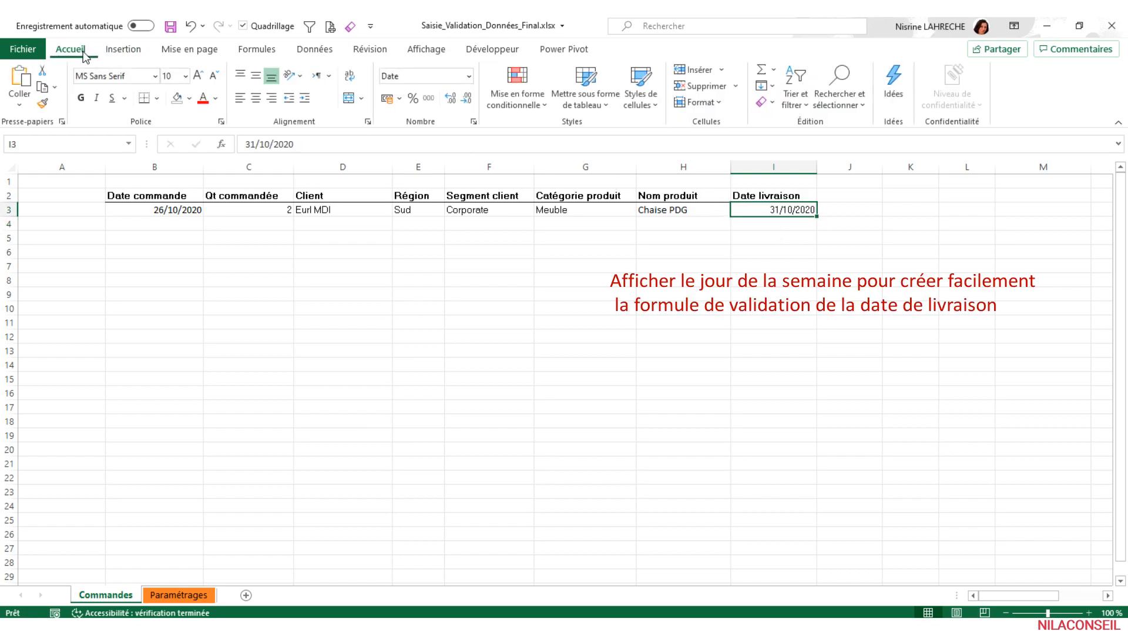
left_click(469, 77)
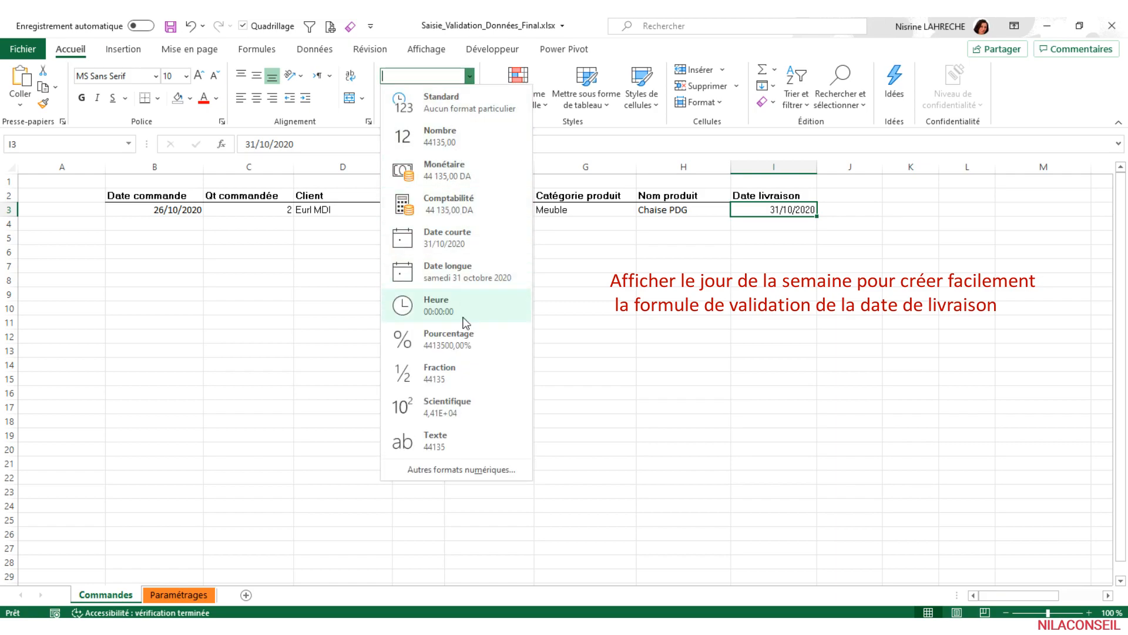
left_click(480, 472)
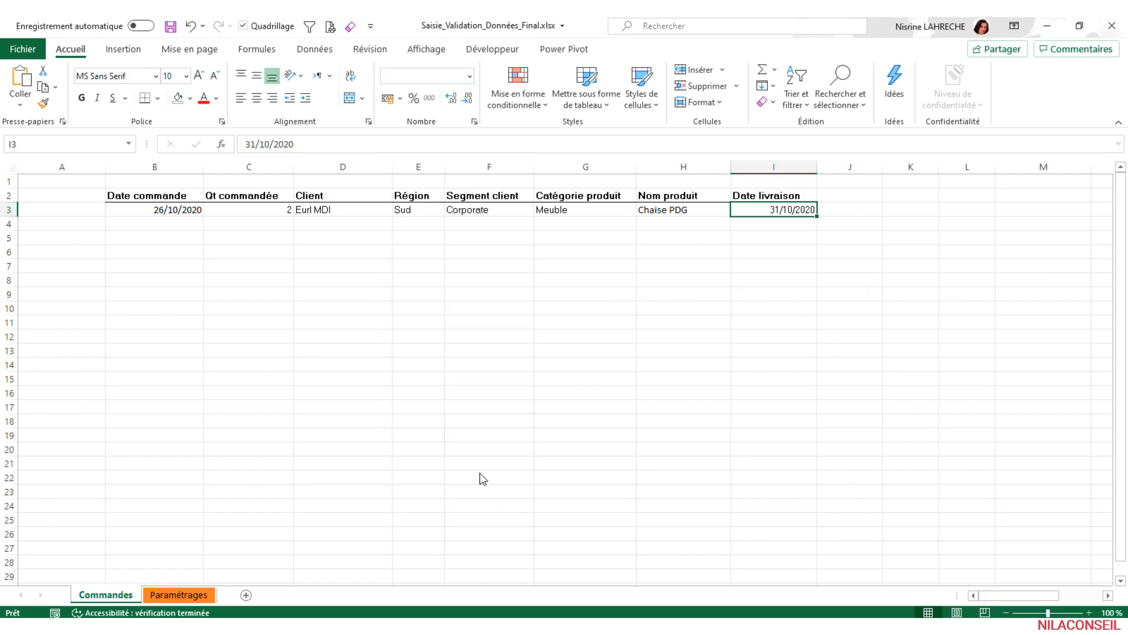
left_click_drag(779, 246, 780, 240)
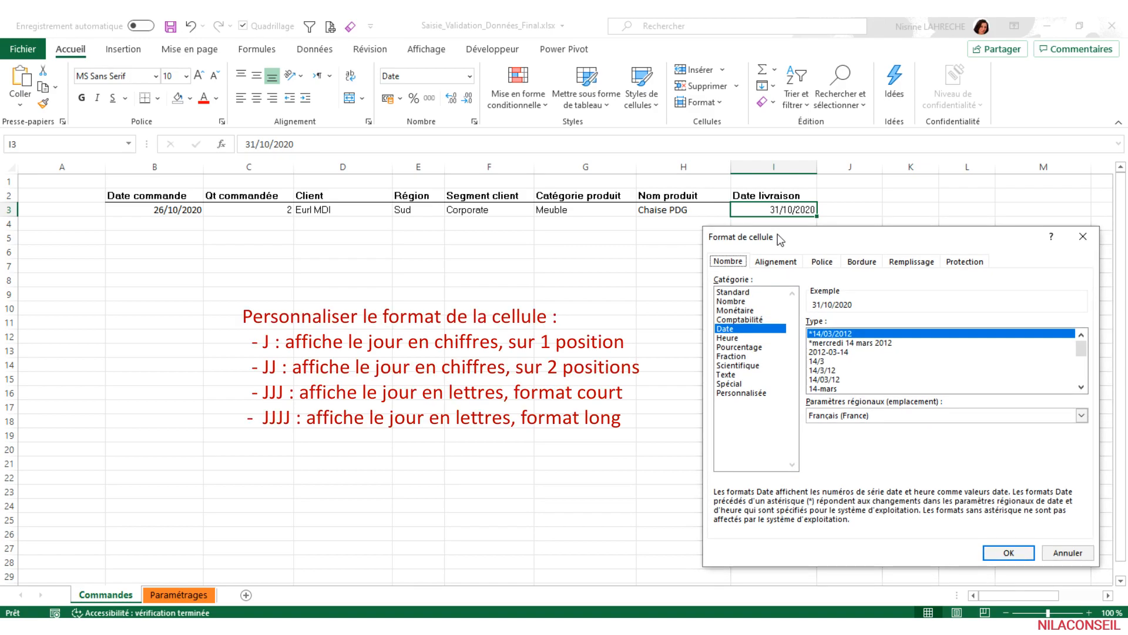
left_click(755, 394)
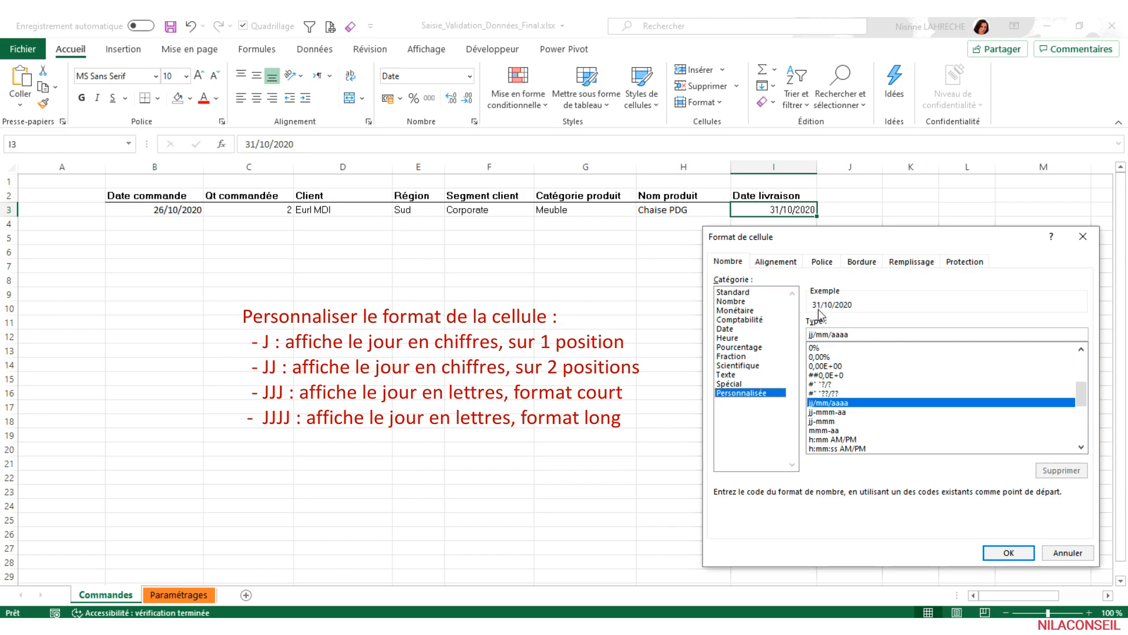
left_click(945, 335)
type("jjj")
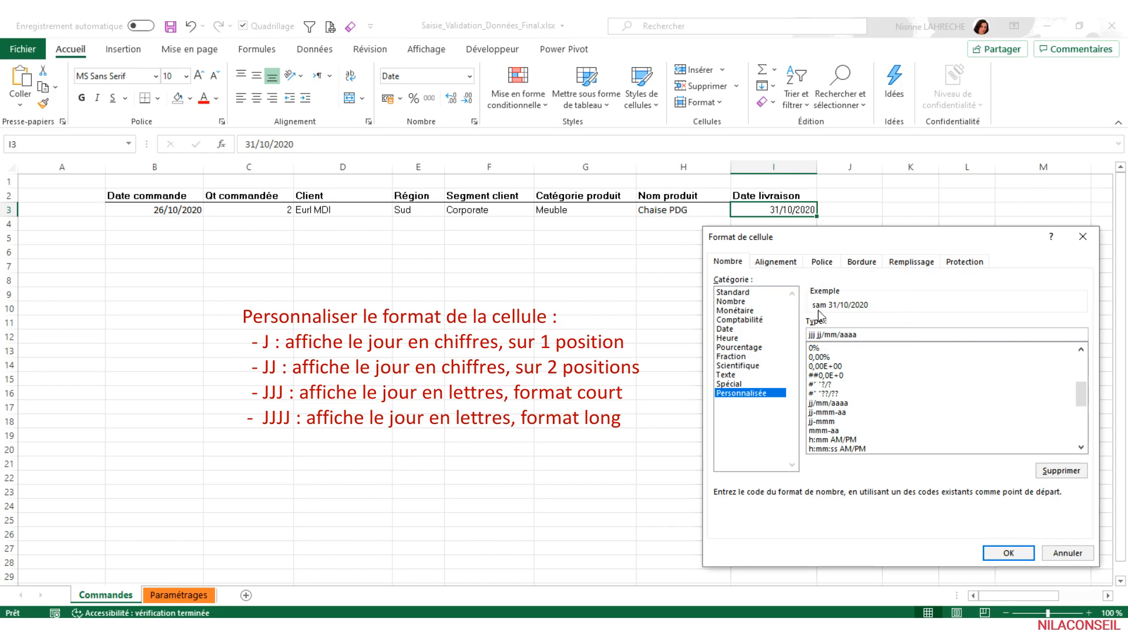
left_click(1007, 553)
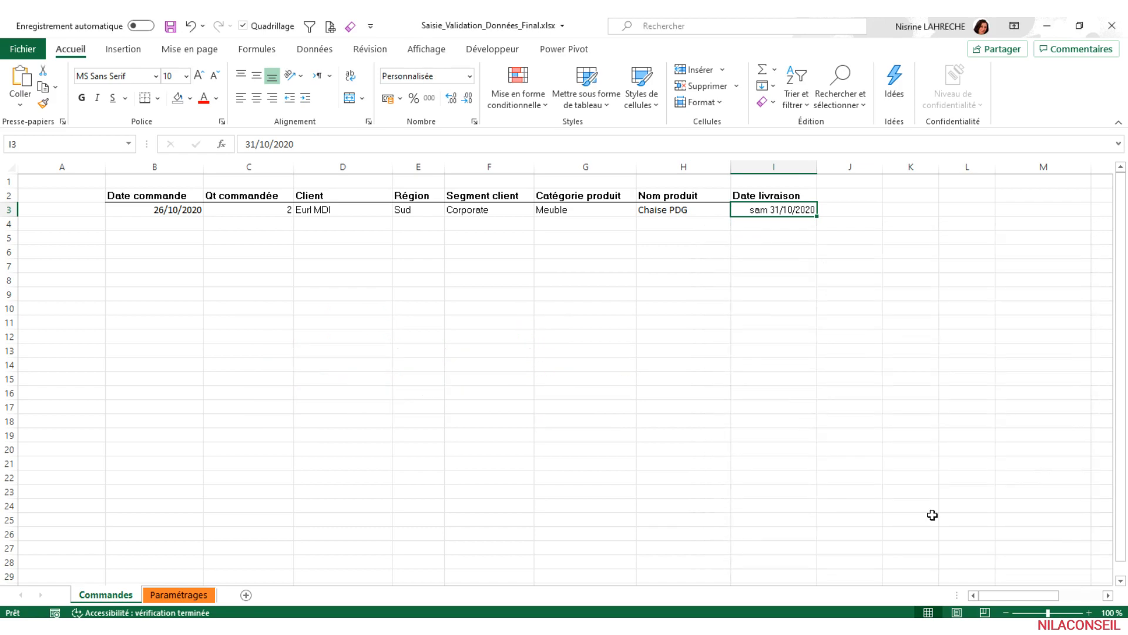
- Change the delivery date in I3 to 30/10/2020
left_click(250, 143)
key("Delete")
type("0")
key("Return")
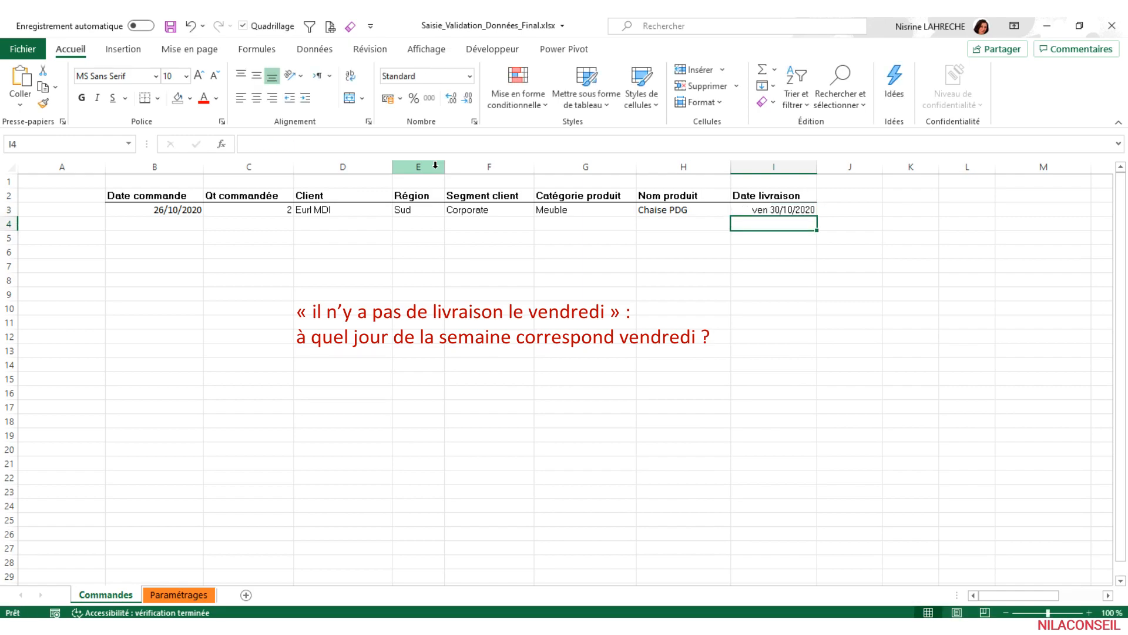
- Enter the formula =JOURSEM(I3;1) in cell I7 to get the weekday number of the delivery date
left_click(760, 268)
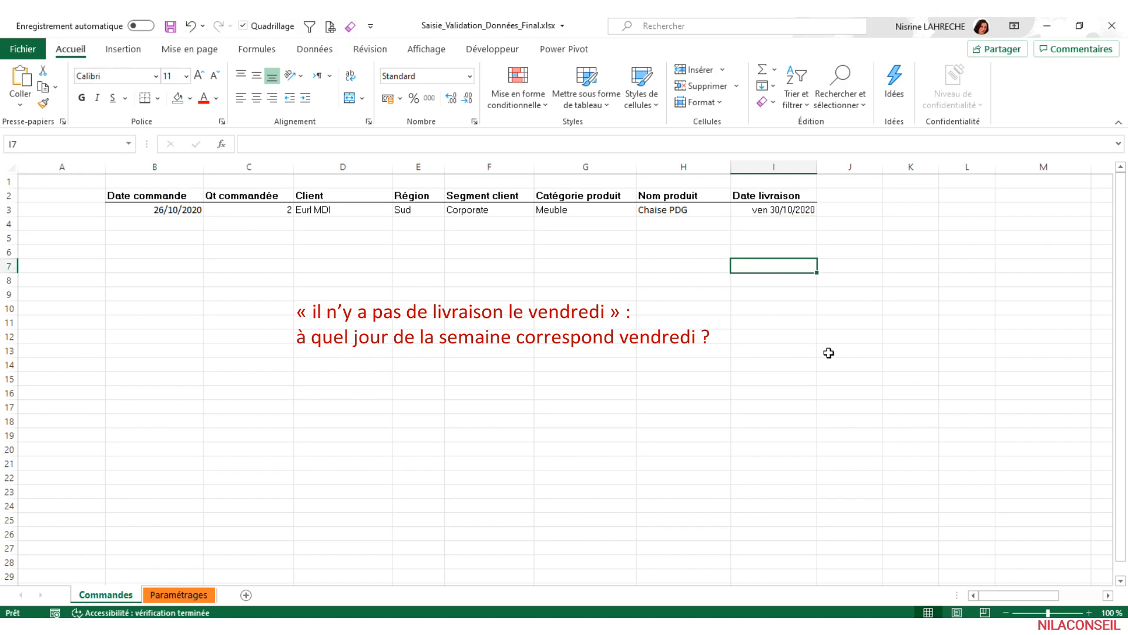
type("=jour")
key("Down")
key("Down")
key("Down")
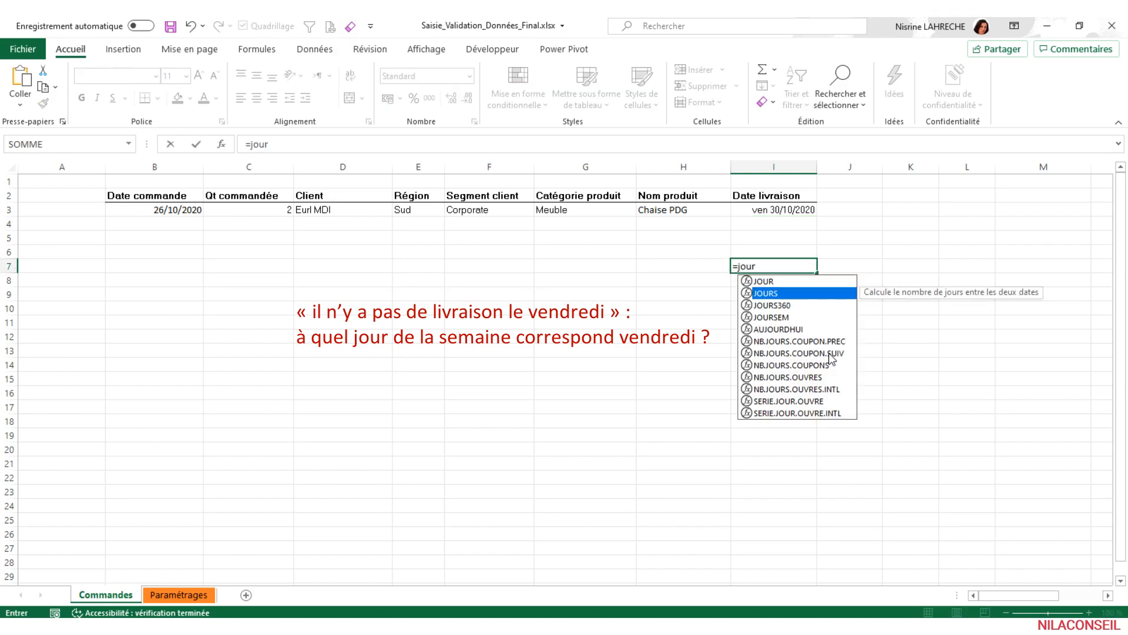
key("Tab")
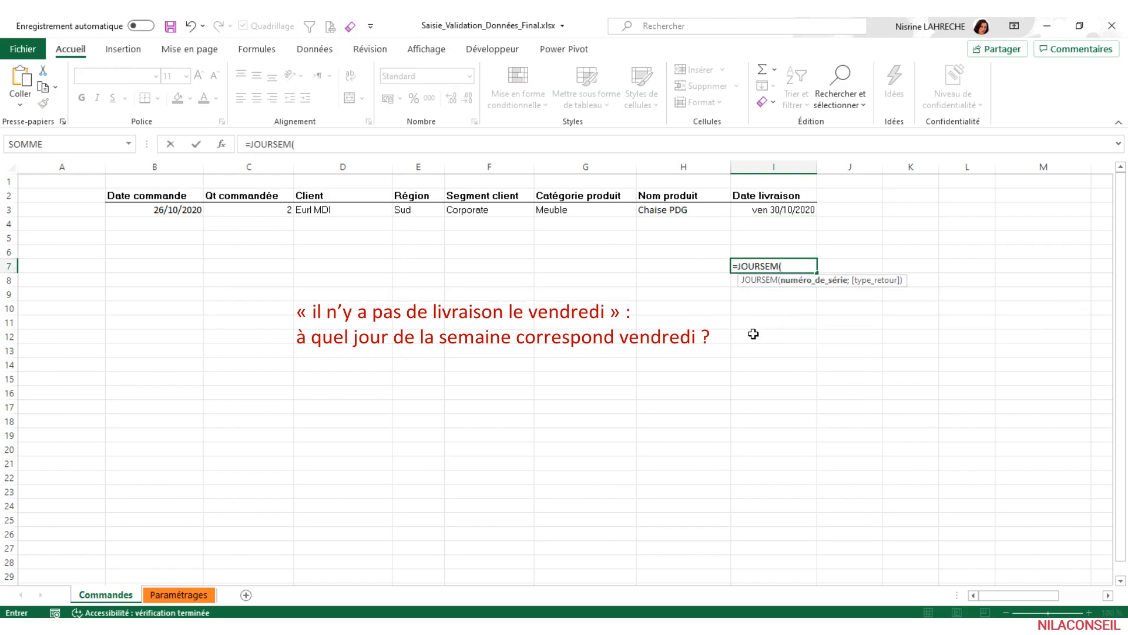
left_click(754, 210)
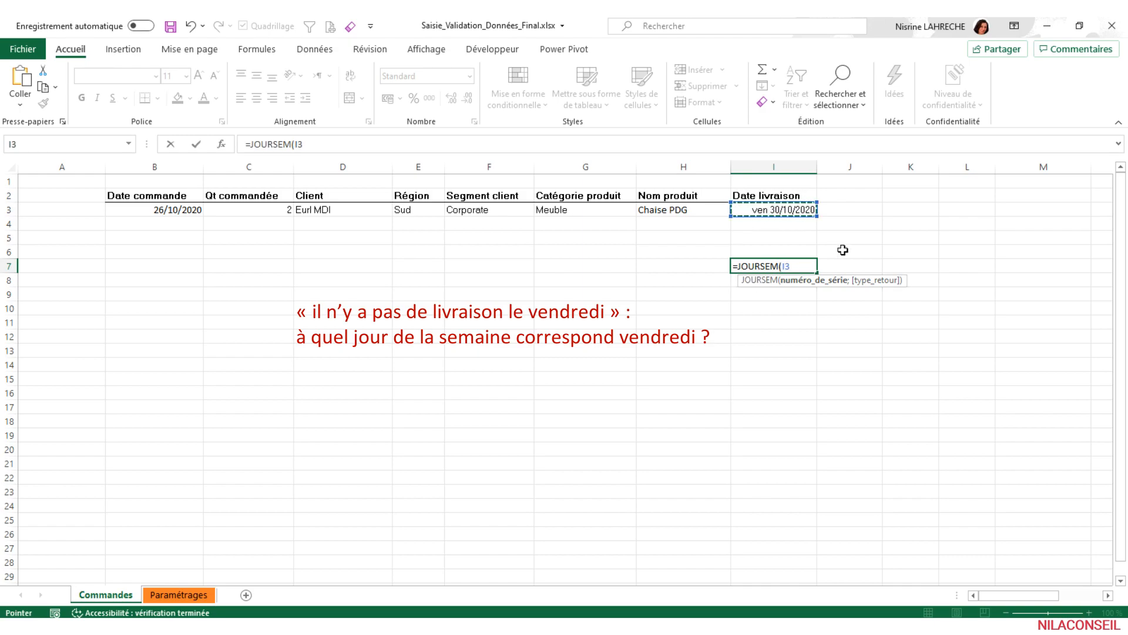
type(";")
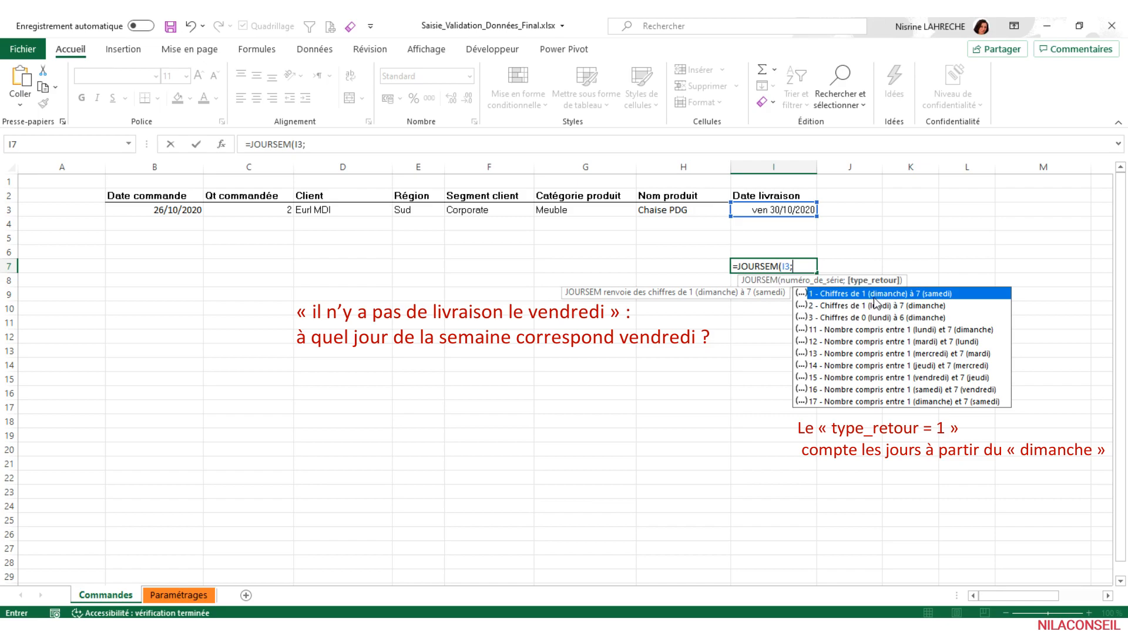
type("1")
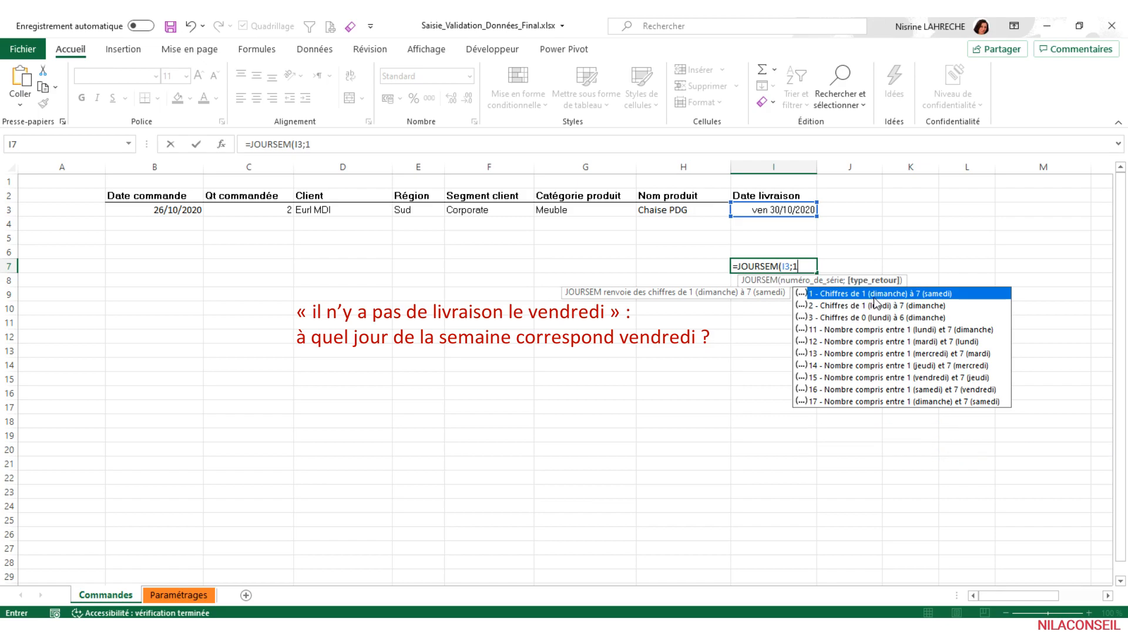
type(")")
key("Return")
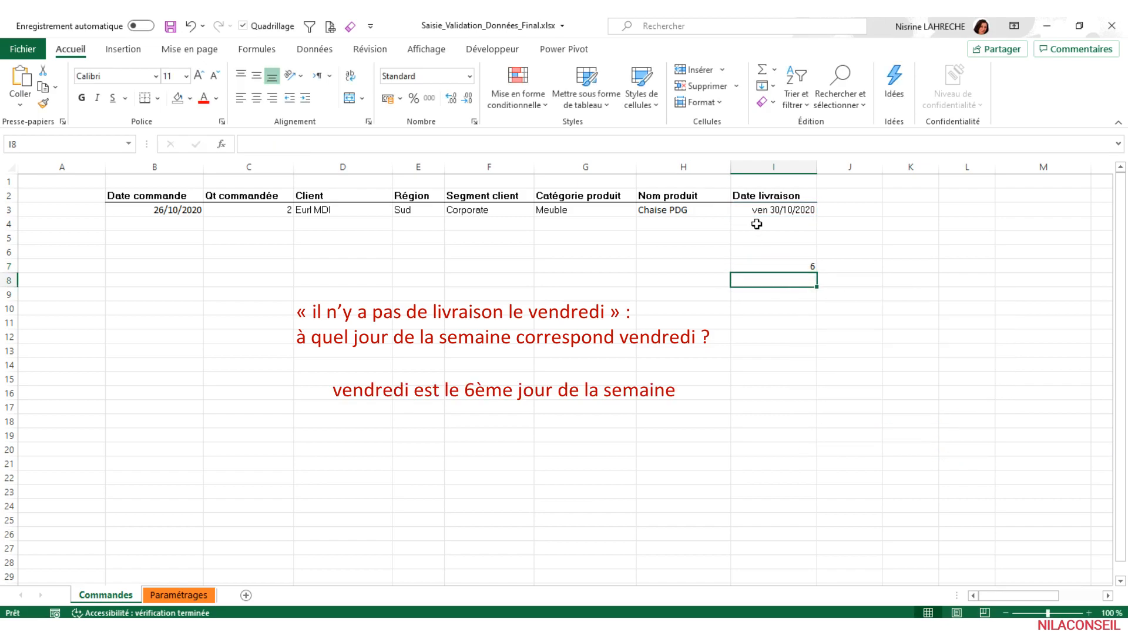
- Extend the formula in I7 to =JOURSEM(I3;1)<>6 so it tests that the delivery day is not Friday
left_click(786, 266)
left_click(250, 143)
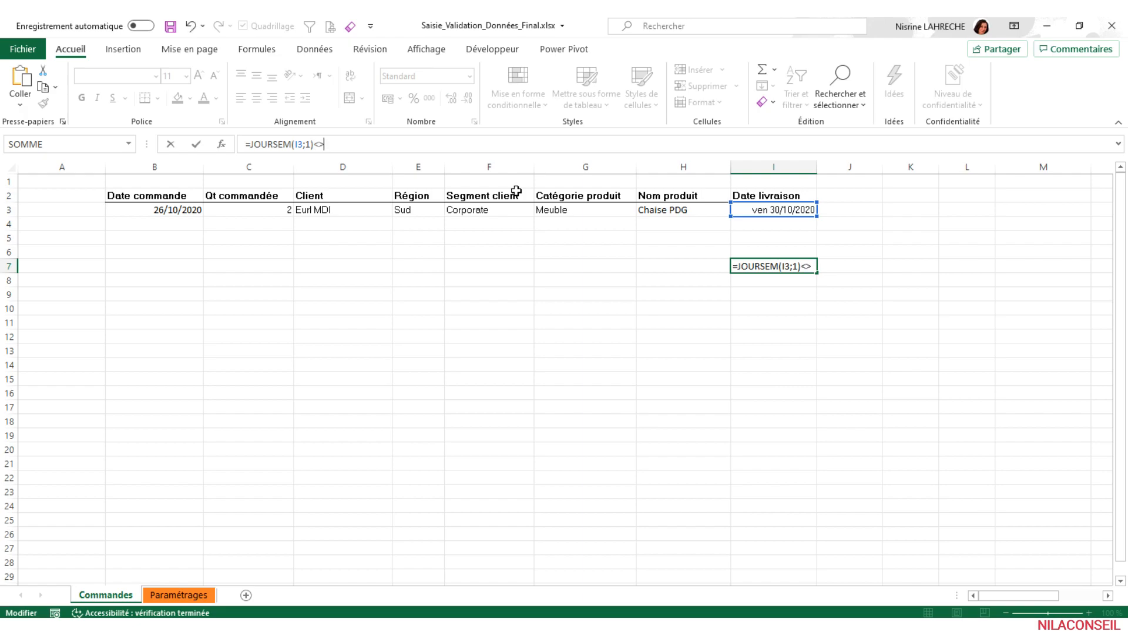
key("Return")
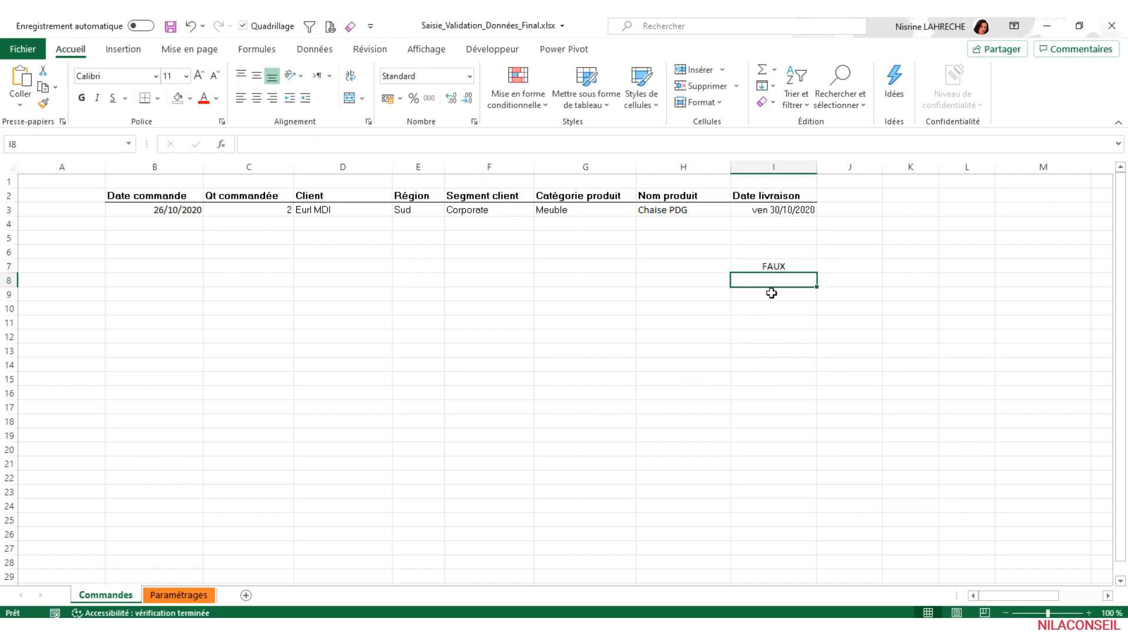
- Change the delivery date in I3 to 31/10/2020 to test the weekday condition
left_click(753, 211)
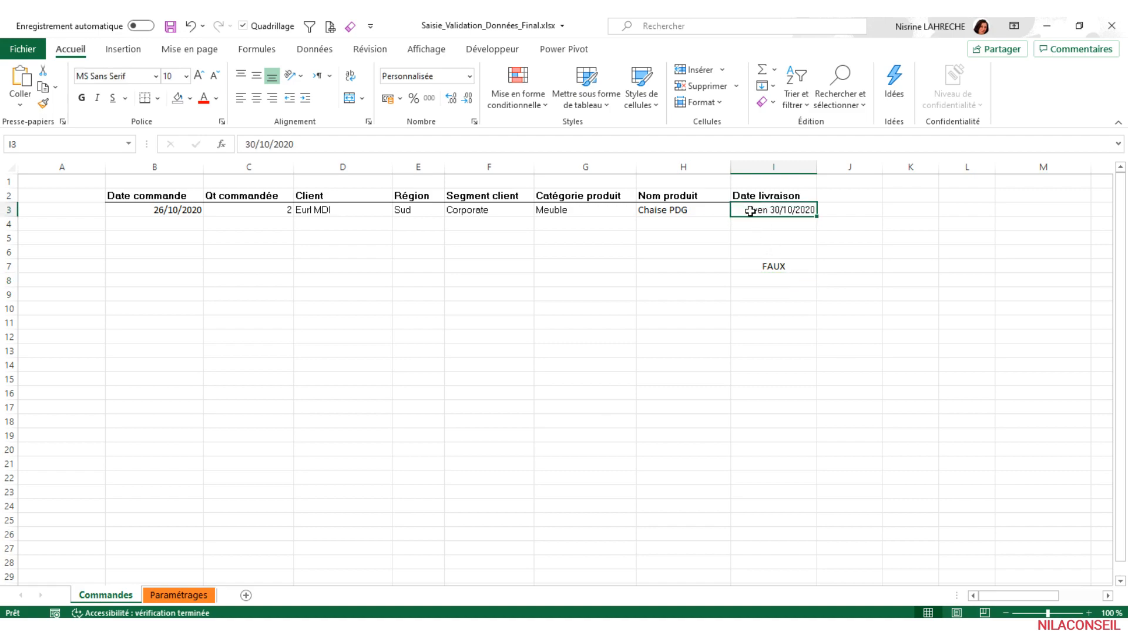
left_click(251, 145)
key("Delete")
type("1")
key("Return")
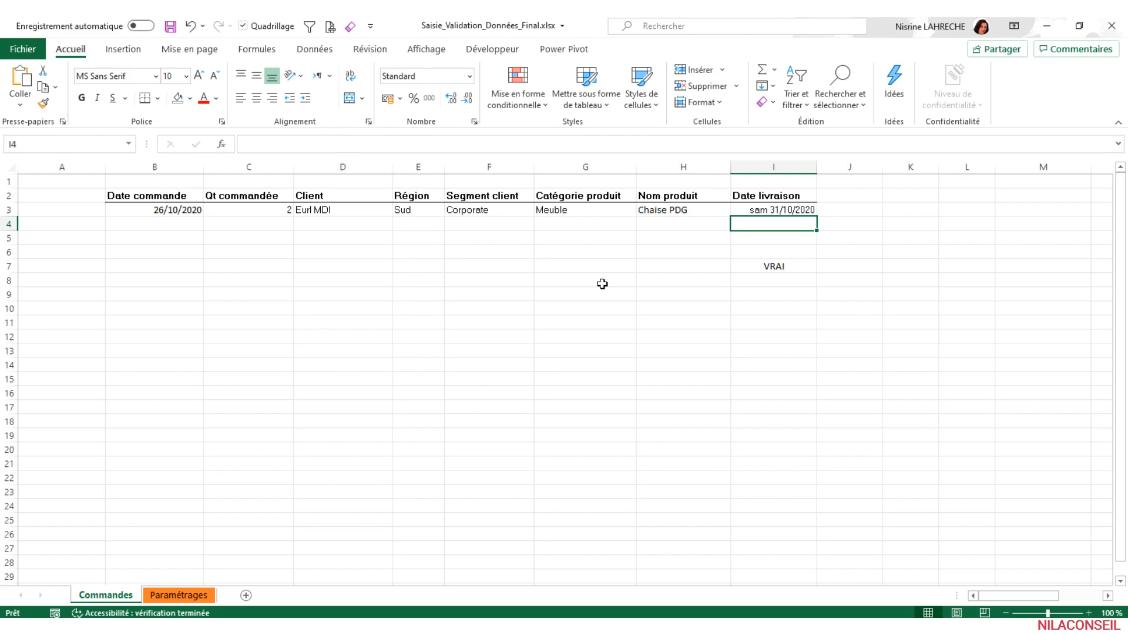
- Expand the I7 formula to =ET(I3>B3; JOURSEM(I3;1)<>6) so the delivery date must also be after the order date
left_click(753, 267)
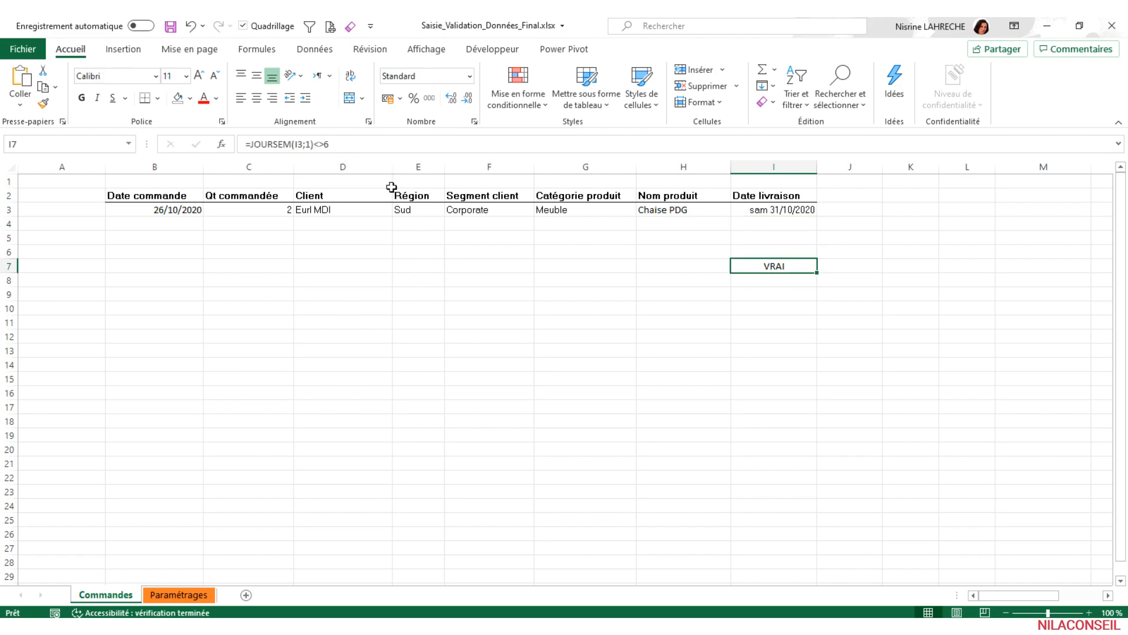
left_click(251, 144)
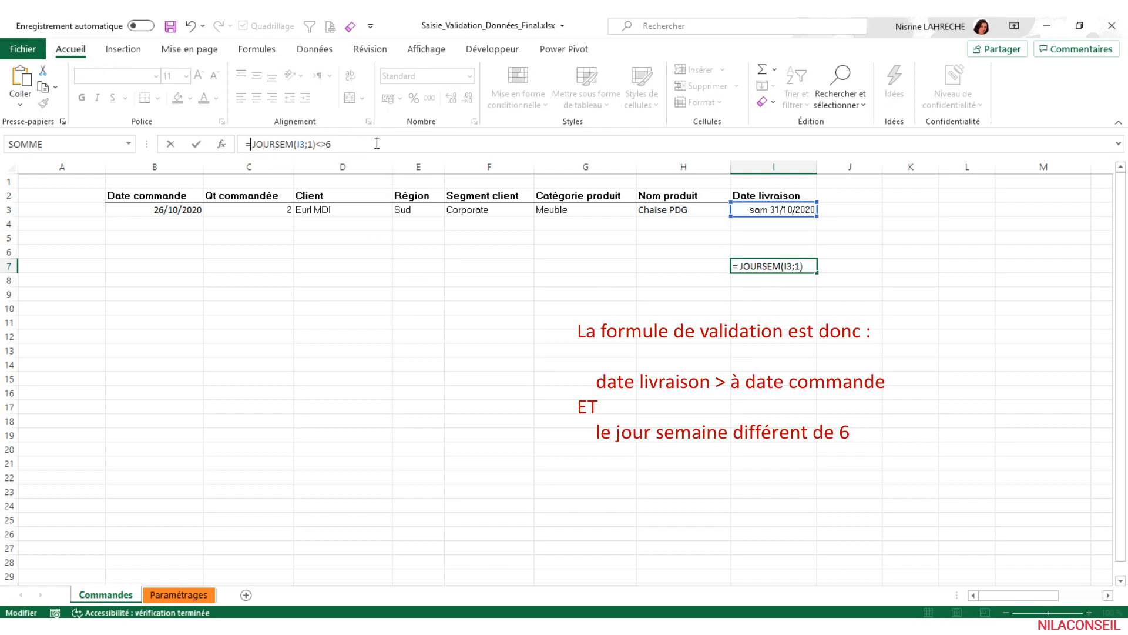
type("ET(")
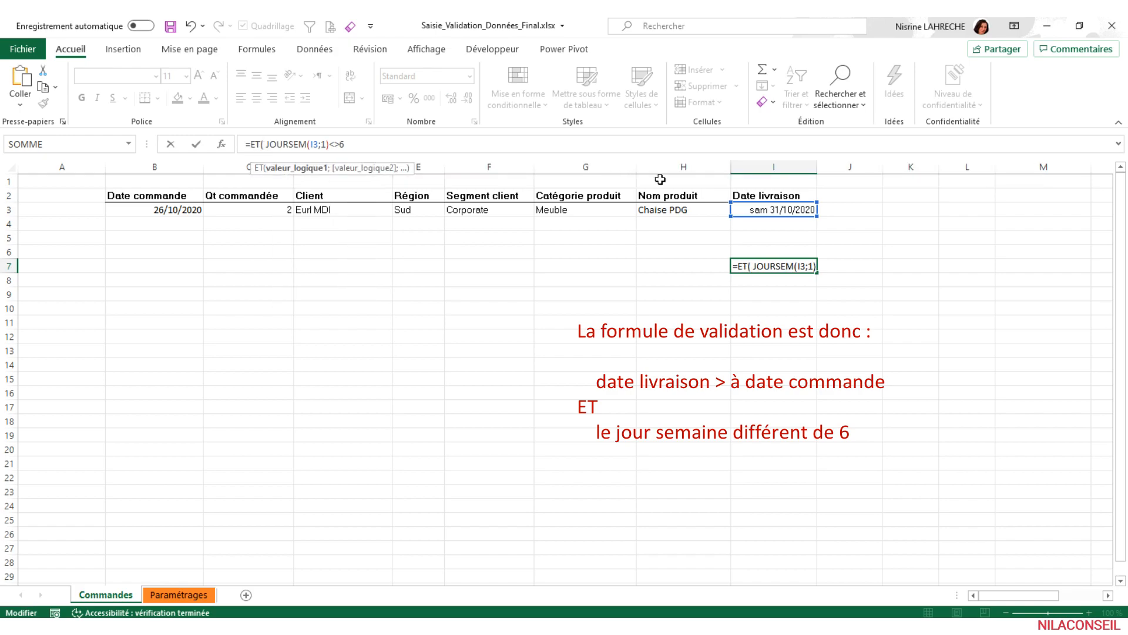
left_click(746, 210)
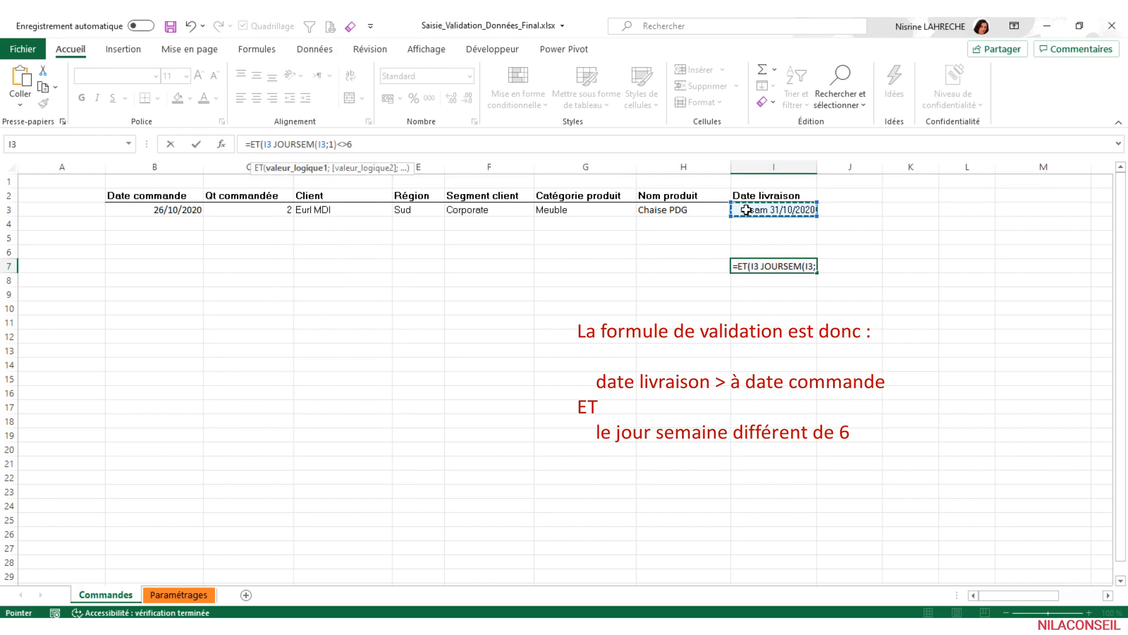
type(">")
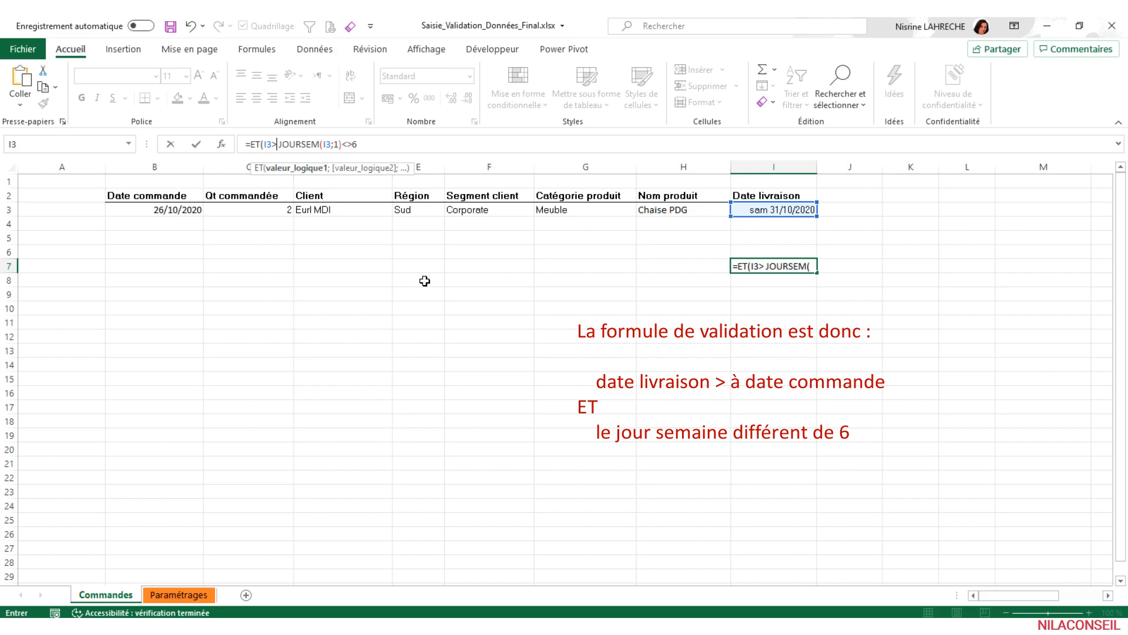
left_click(179, 210)
type(";")
left_click(421, 144)
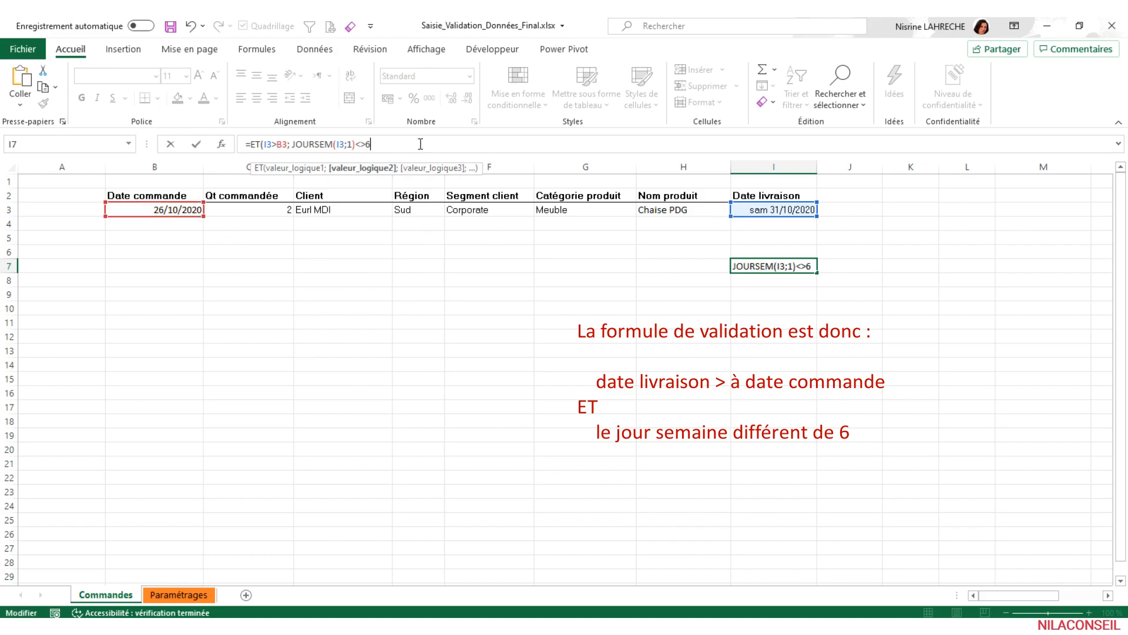
type(")")
key("Return")
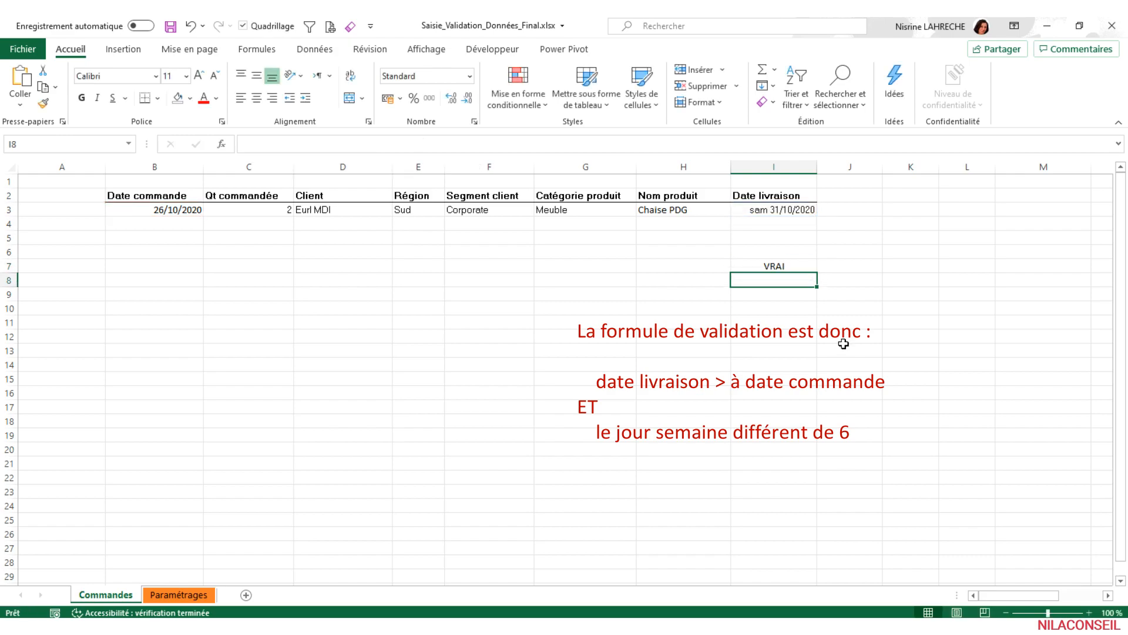
left_click(800, 267)
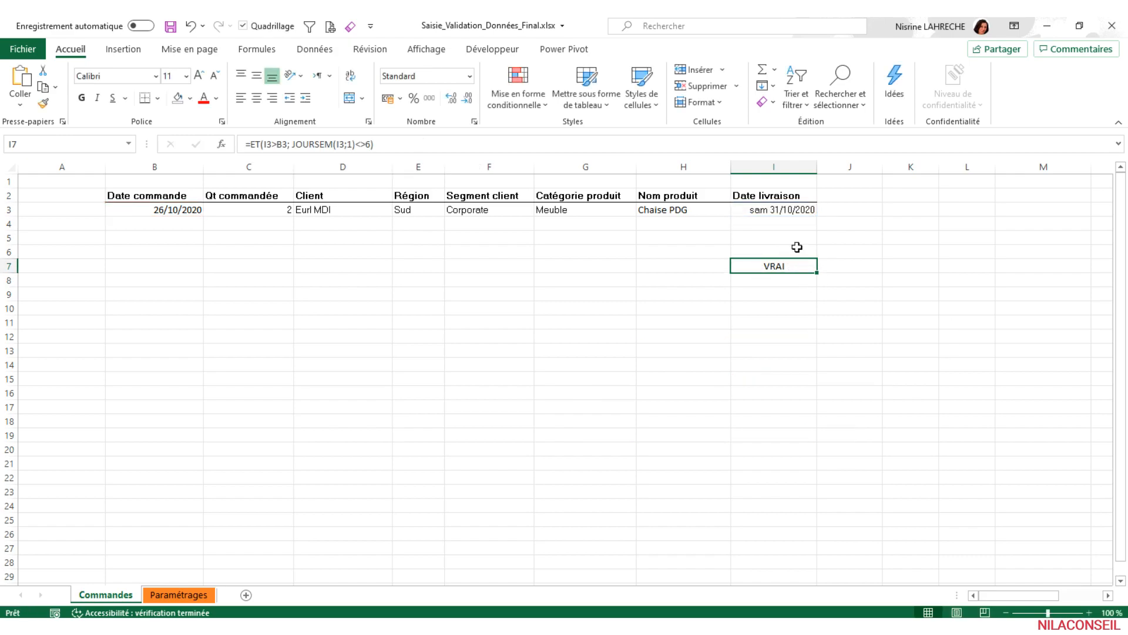
- Test the combined formula with a Friday by setting the delivery date in I3 to 30/10/2020
left_click(788, 208)
left_click(253, 144)
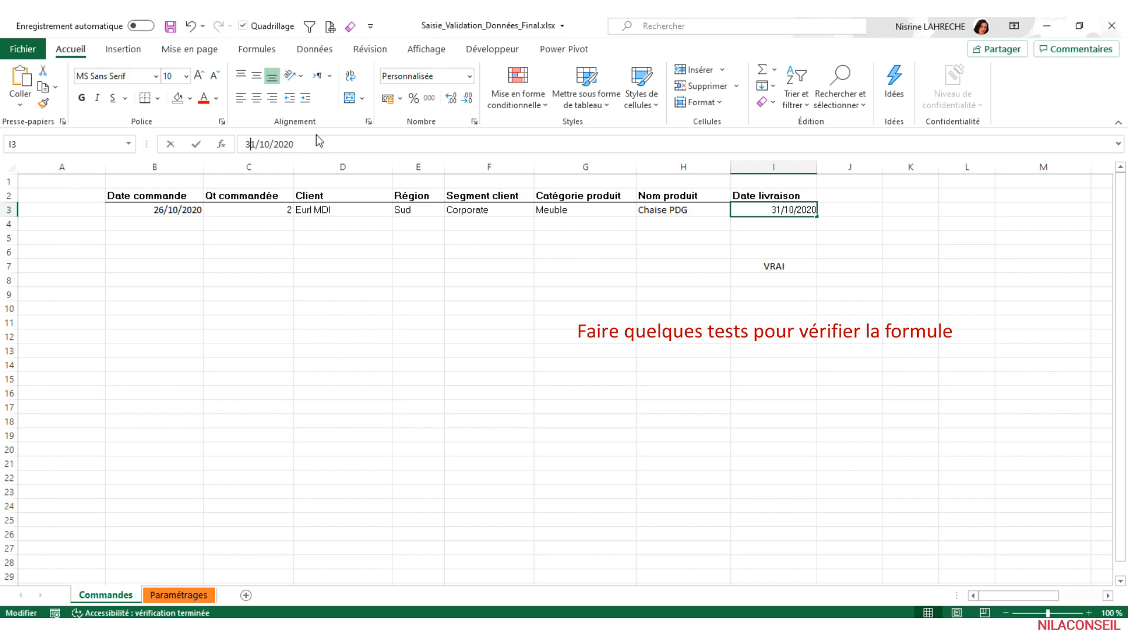
key("Delete")
type("0")
key("Return")
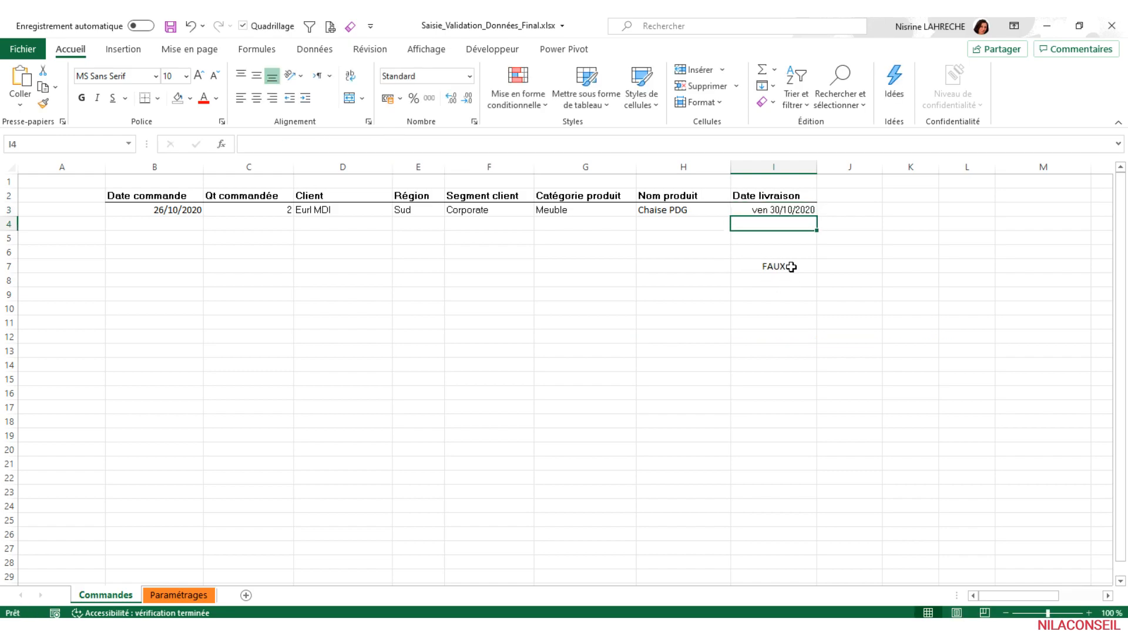
left_click(775, 266)
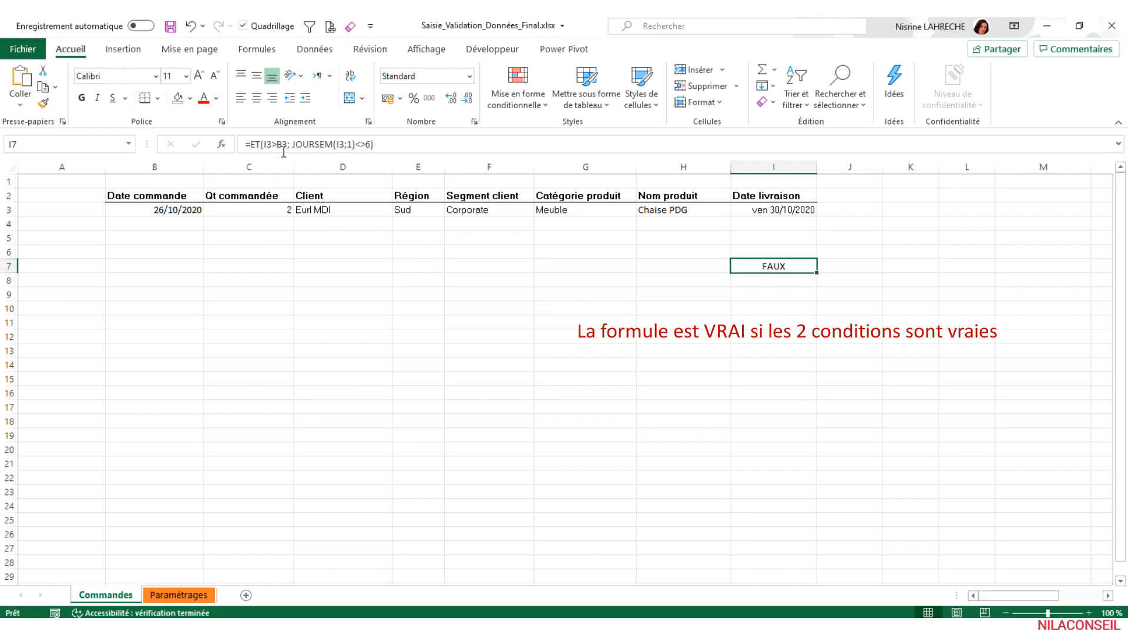
- Test the formula with a date before the order date by setting I3 to 30/09/2020
left_click(789, 208)
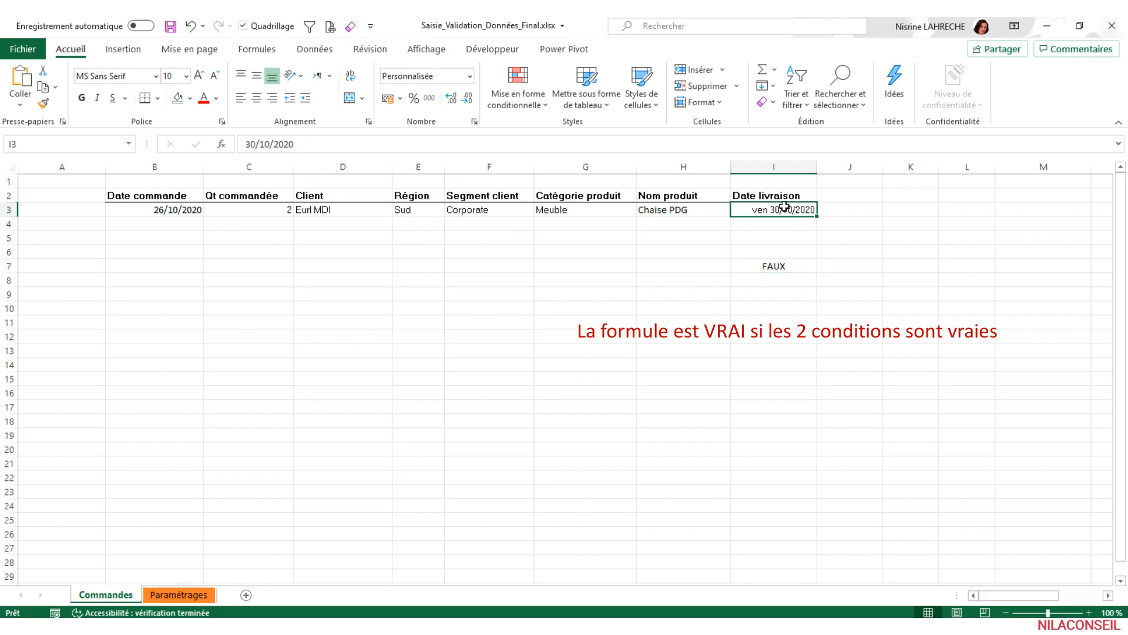
left_click(260, 144)
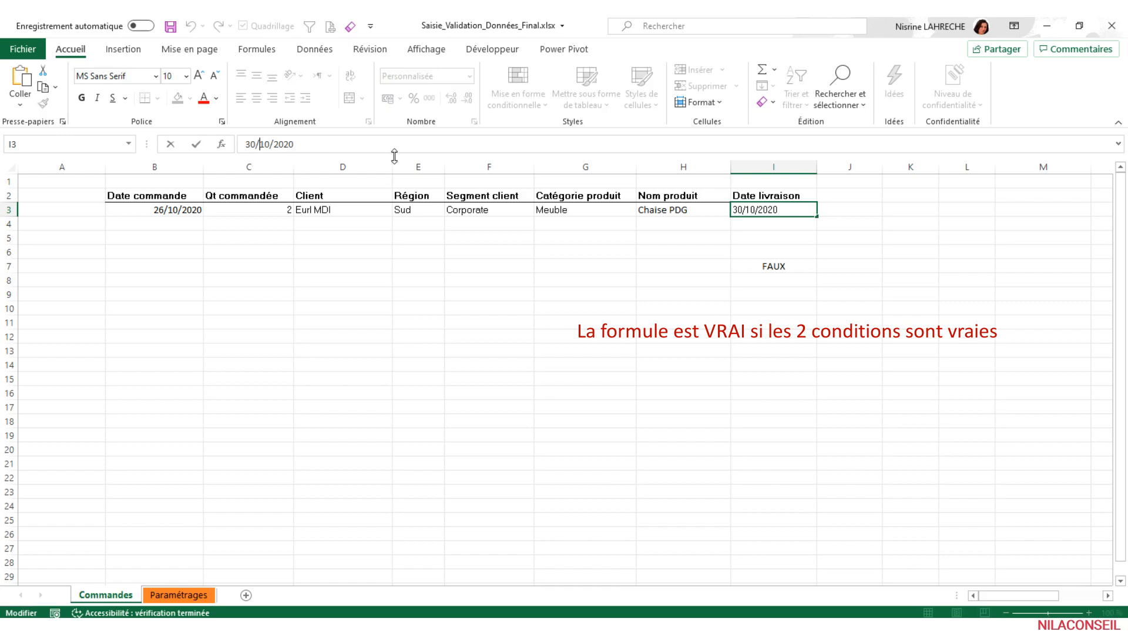
key("Delete")
key("Delete")
type("09")
key("Return")
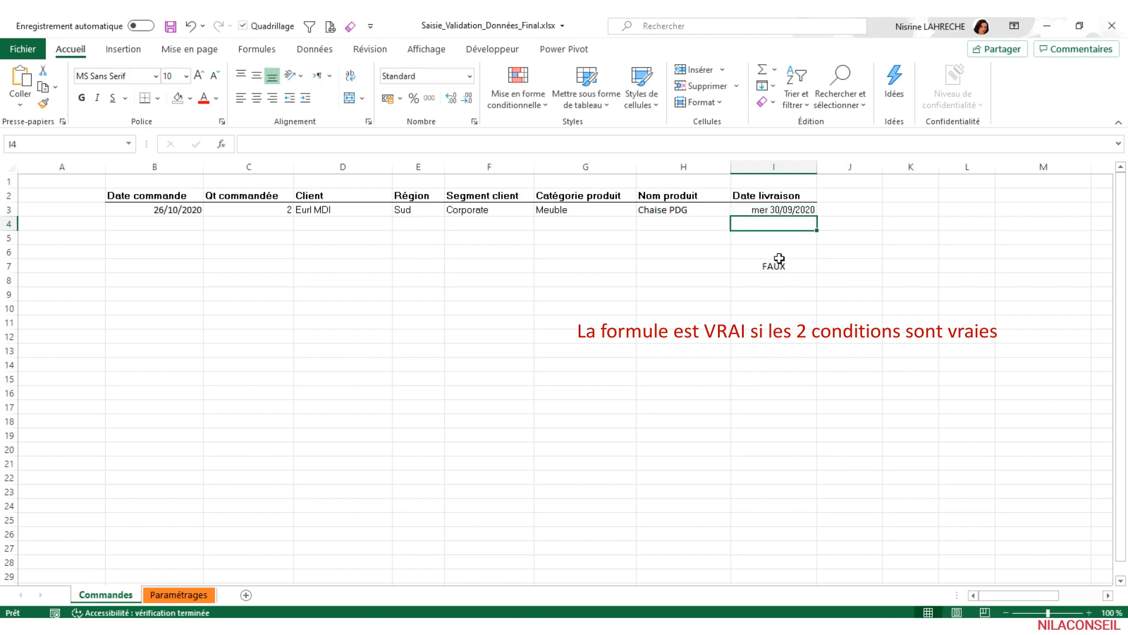
- Set the delivery date in I3 back to 31/10/2020
left_click(782, 208)
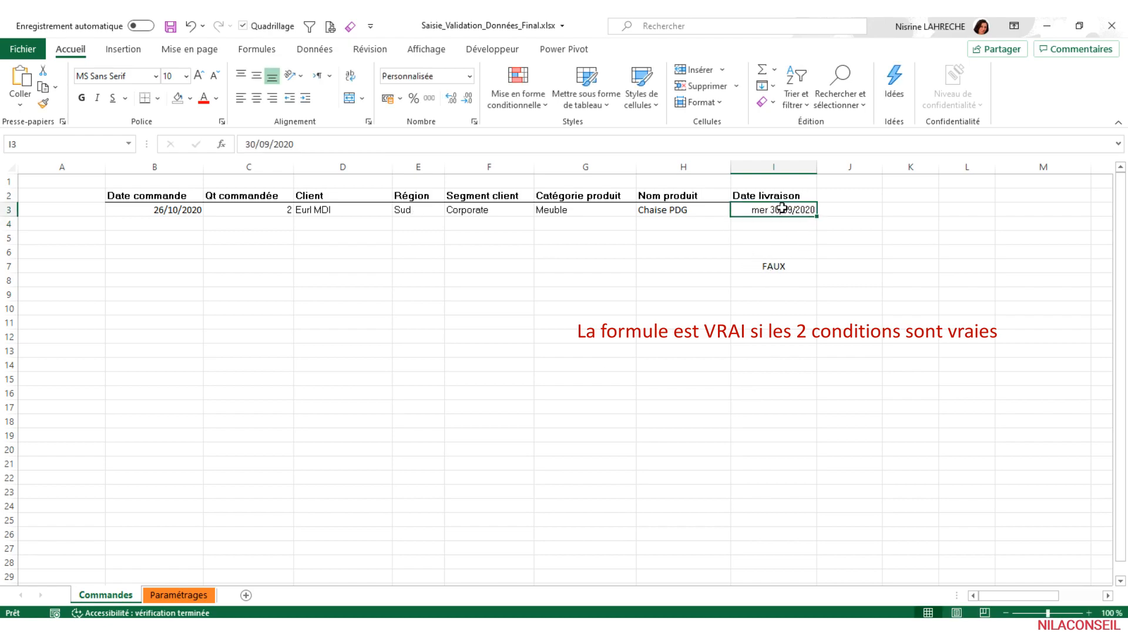
left_click_drag(273, 144, 231, 143)
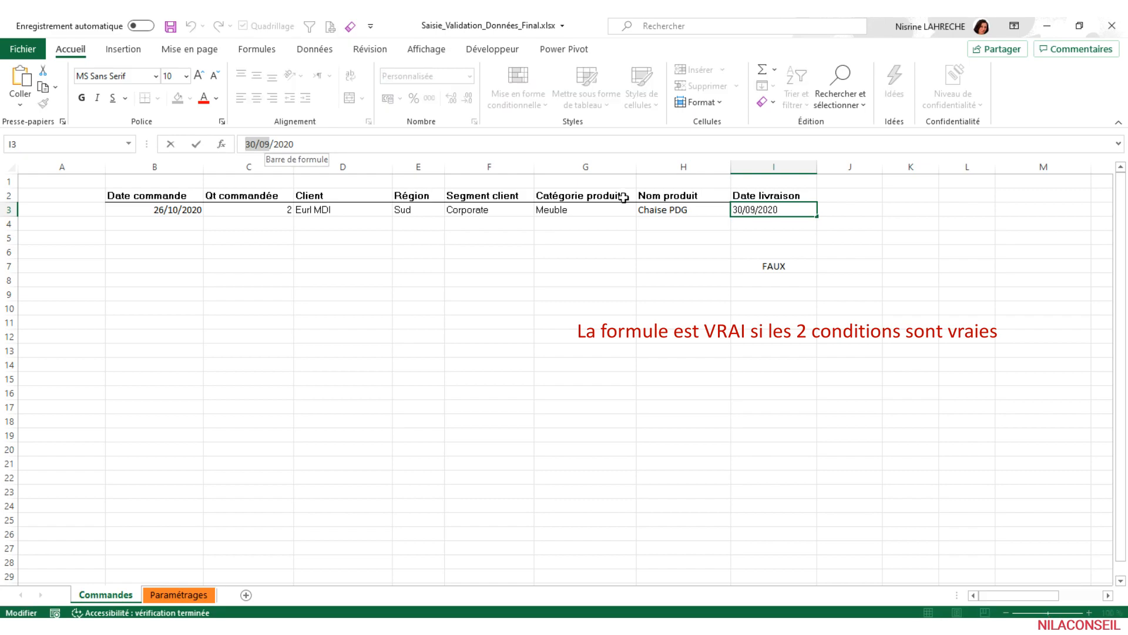
type("31/10")
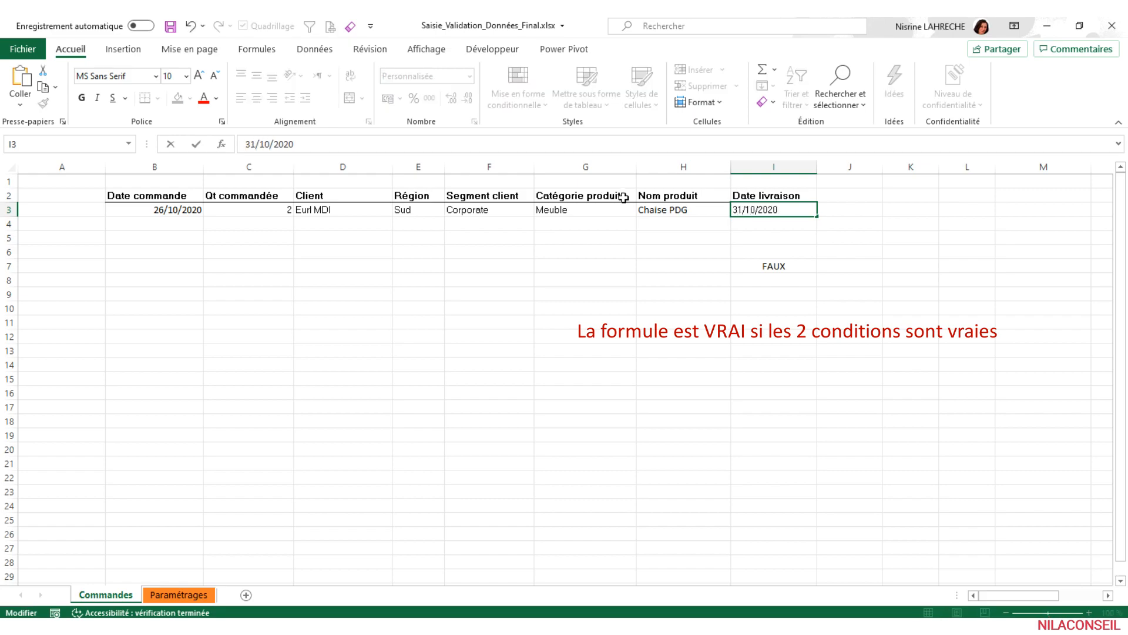
key("Return")
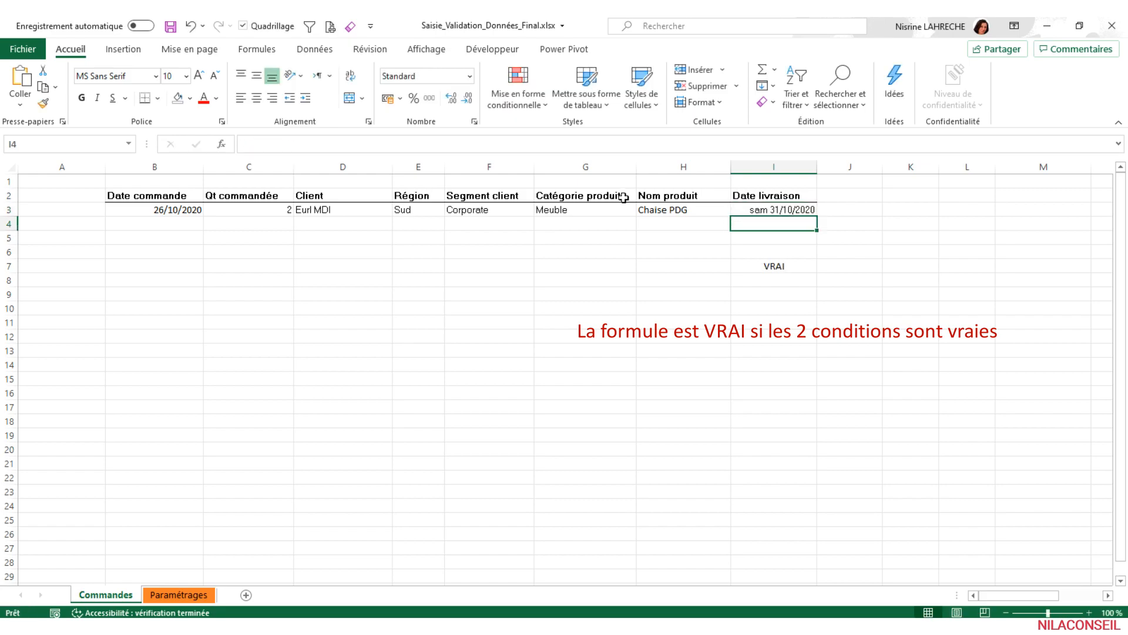
- Remove the entire ET test formula from cell I7
left_click(775, 265)
left_click_drag(403, 143, 193, 144)
key("ctrl+c")
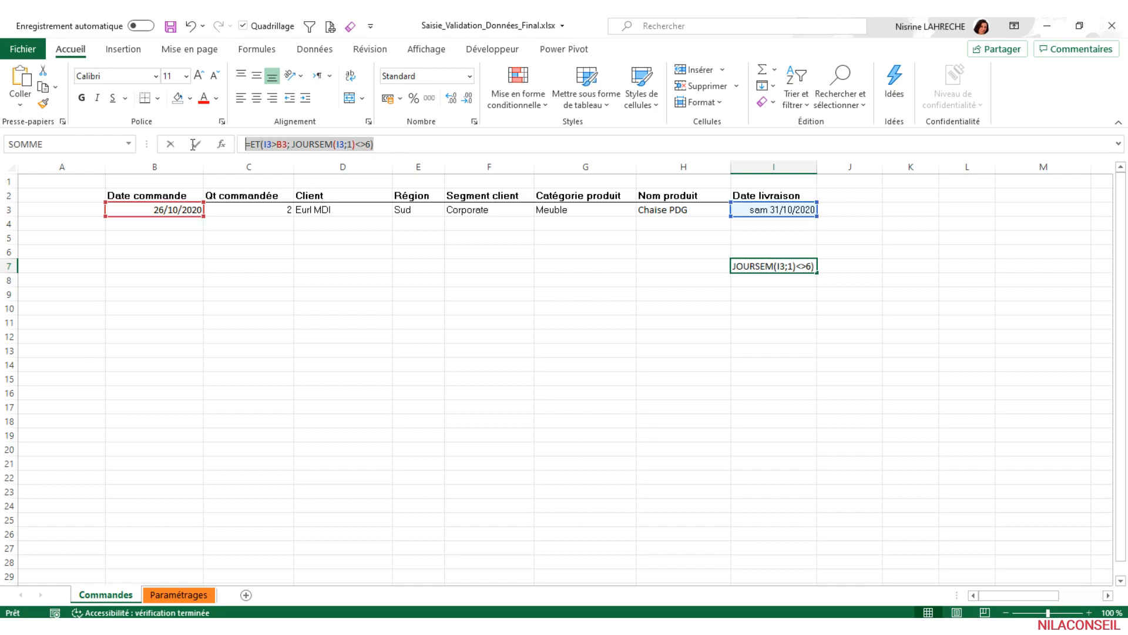
key("BackSpace")
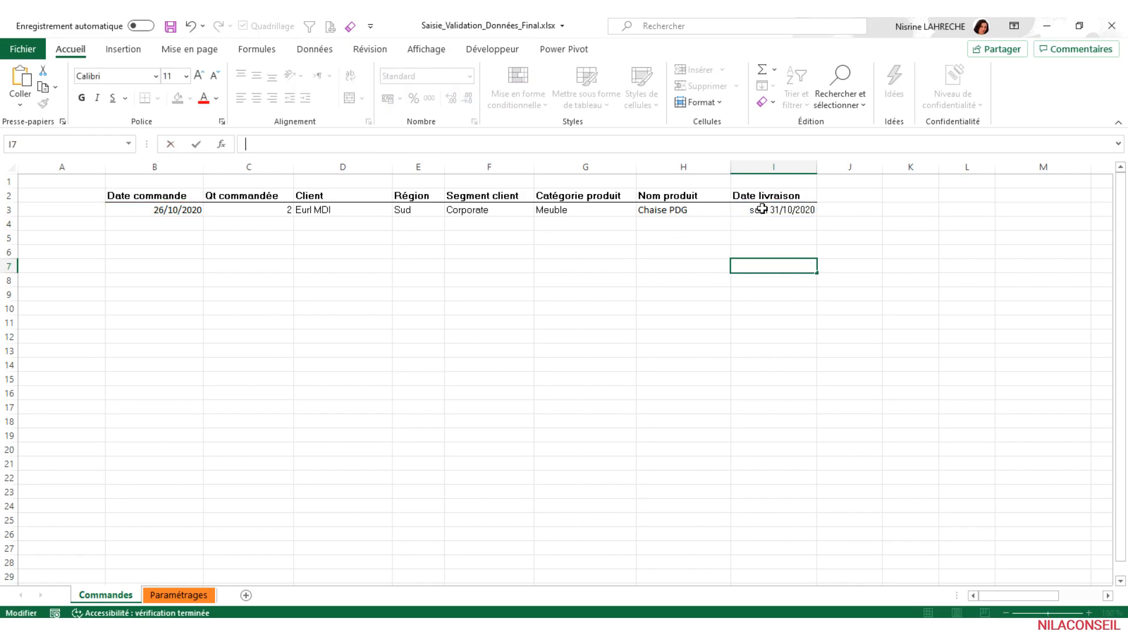
- Apply a custom (Personnalisé) validation rule to delivery date cell I3, using the copied ET formula as its condition
left_click(762, 208)
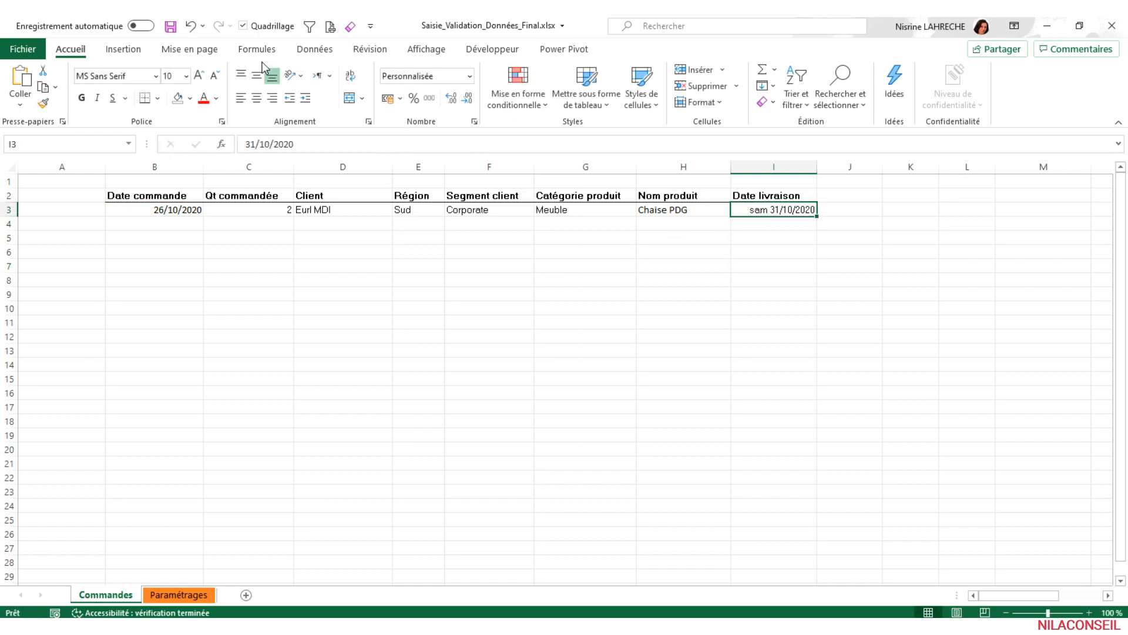
left_click(313, 51)
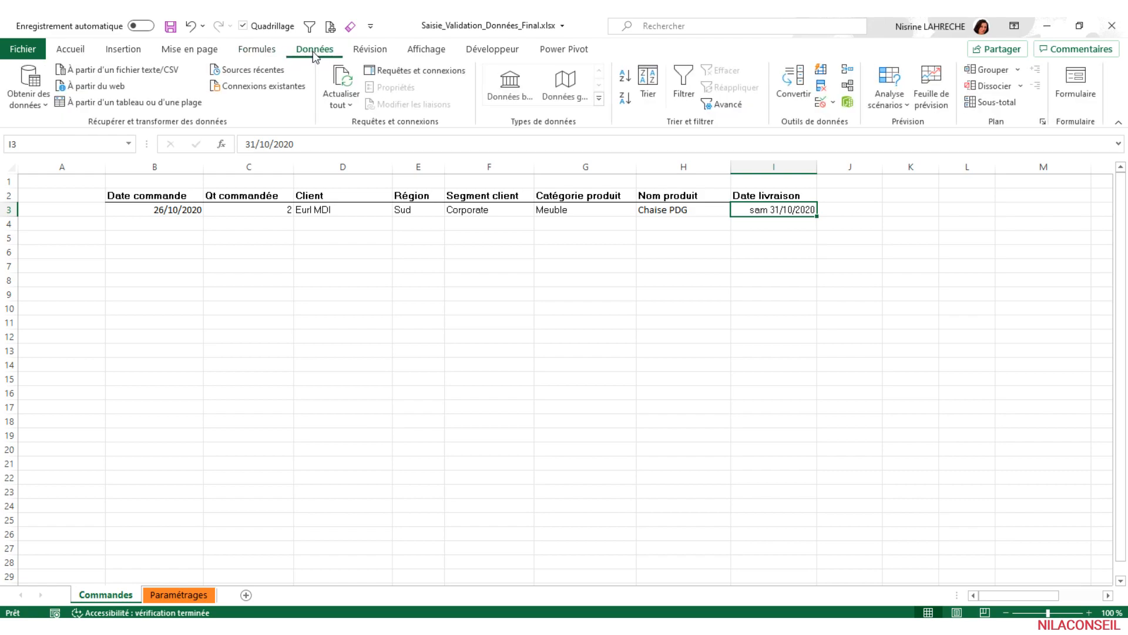
left_click(821, 104)
left_click_drag(835, 296, 792, 234)
left_click(832, 308)
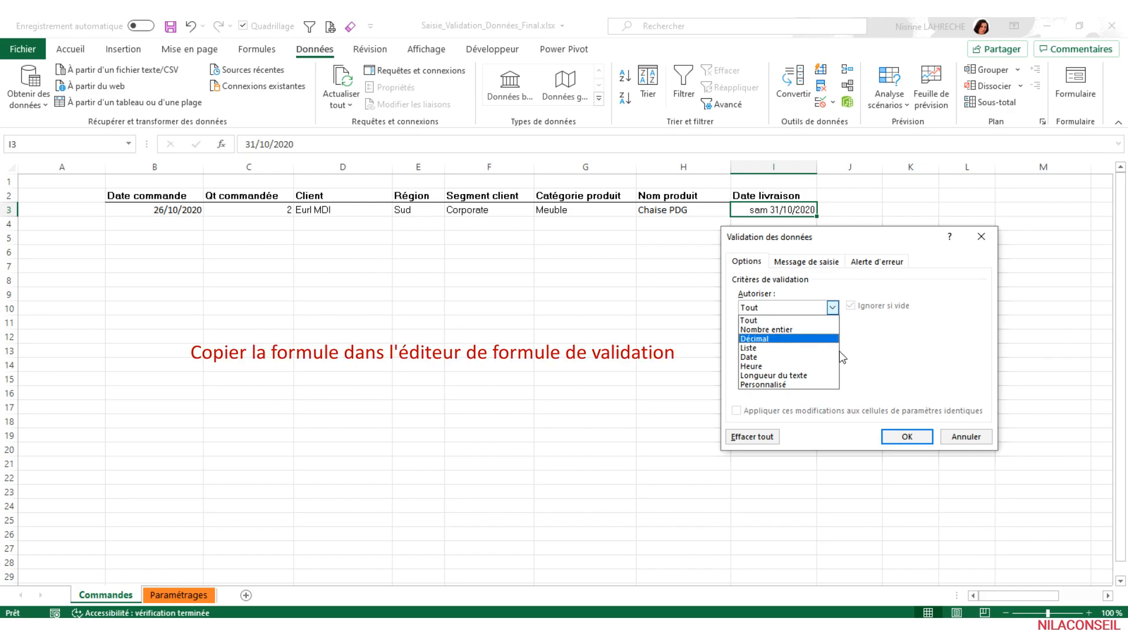
left_click(796, 385)
left_click(785, 363)
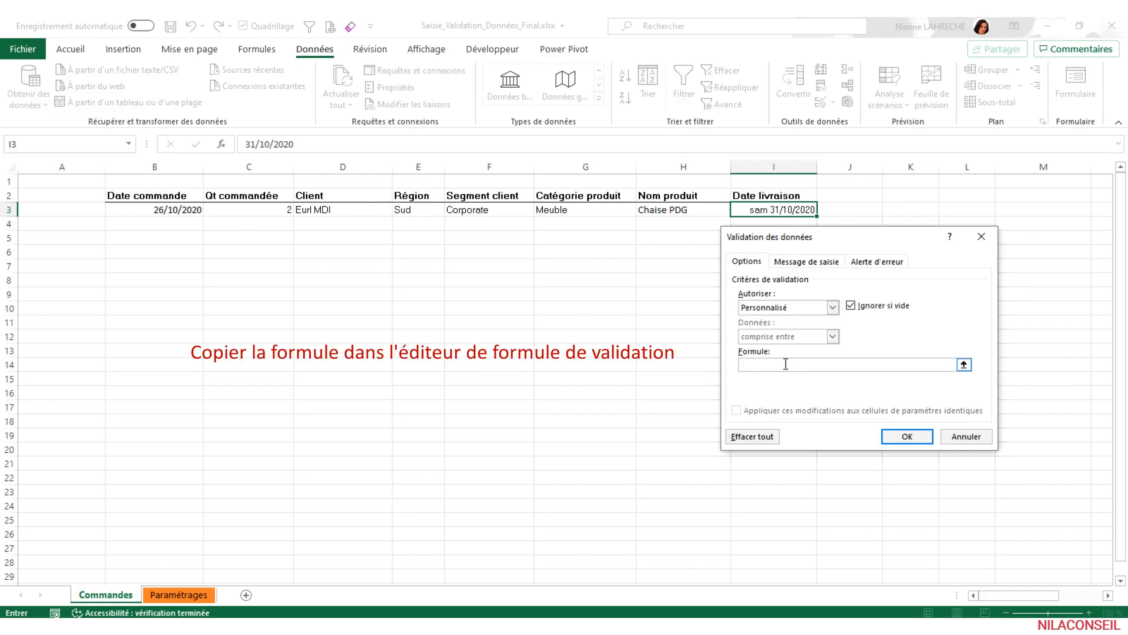
key("ctrl+v")
- Add the input message "Saisir une date postérieure à la date de commande et ne doit pas tomber un vendredi", titled "Date livraison", and confirm the validation
left_click(804, 262)
left_click(796, 326)
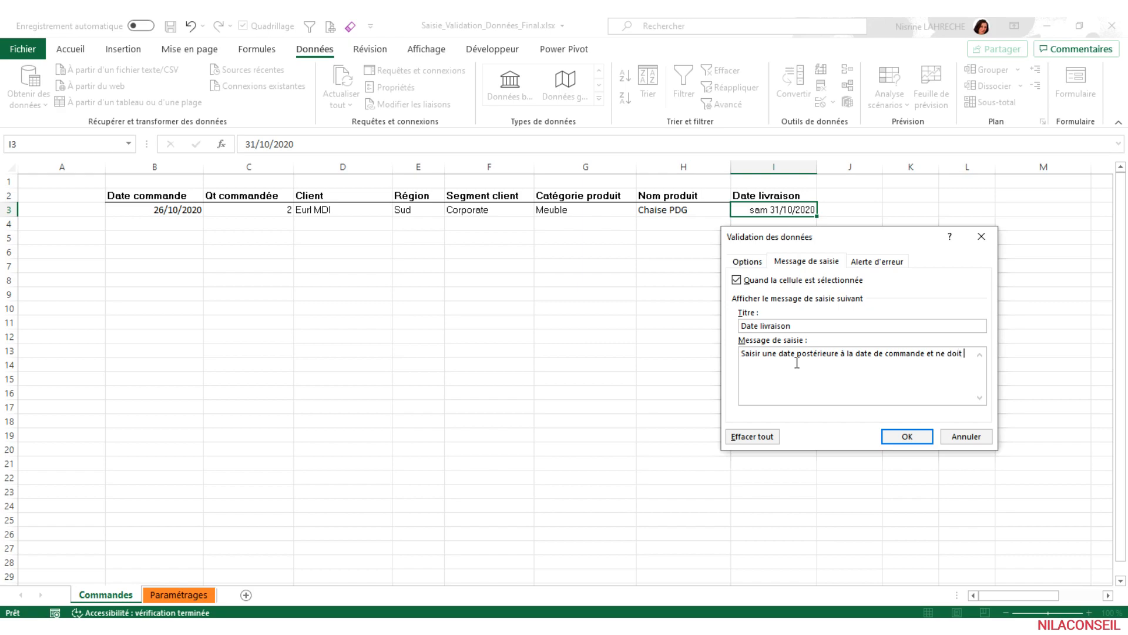
type("s tomber un vendredi")
left_click(905, 436)
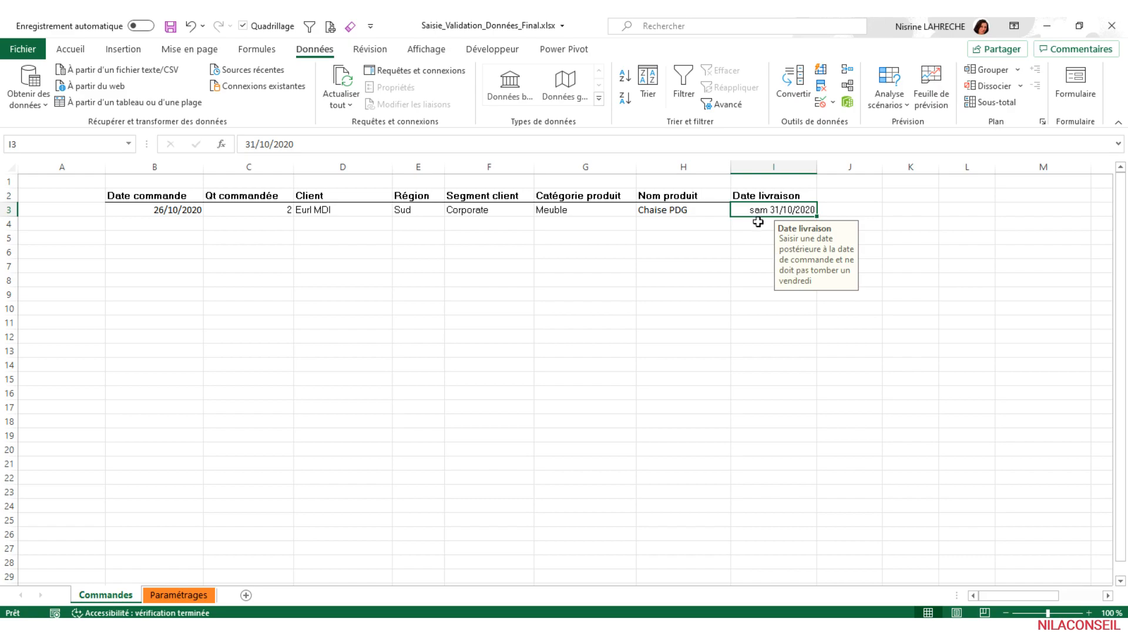
- Test the I3 validation rule with a Friday by trying to set the delivery date to 30/10/2020
left_click(255, 144)
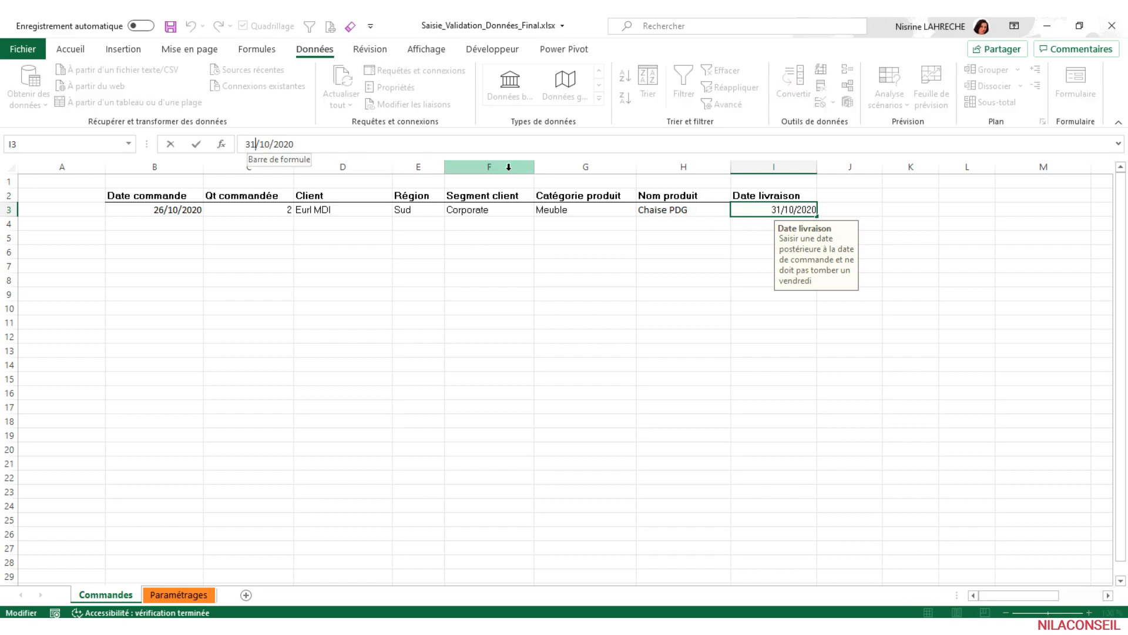
key("BackSpace")
type("0")
key("Return")
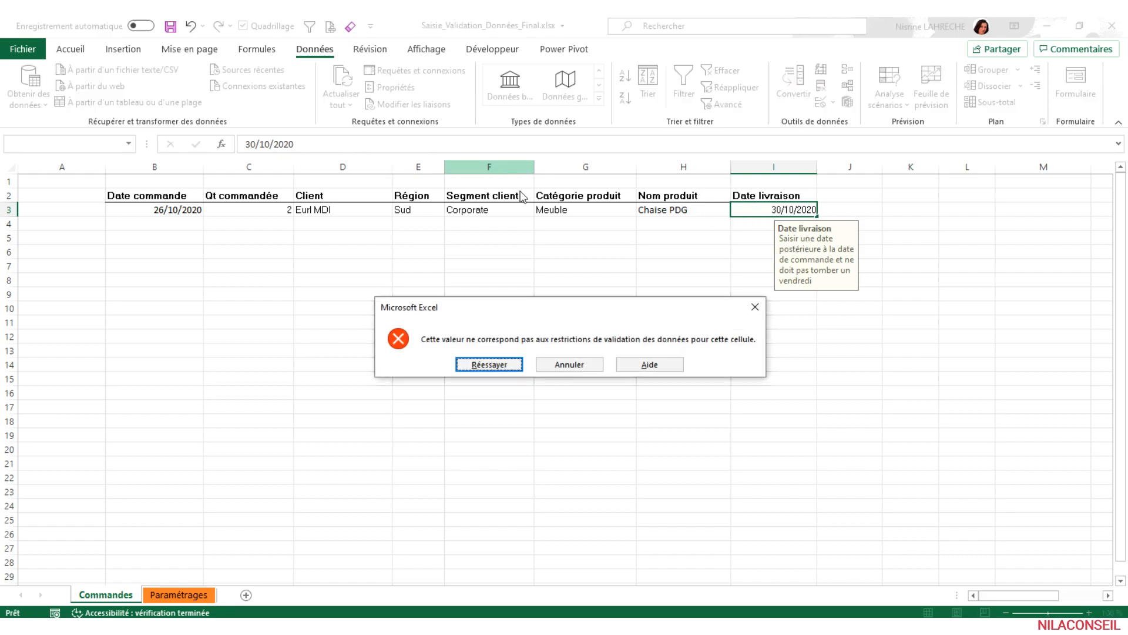
left_click(585, 364)
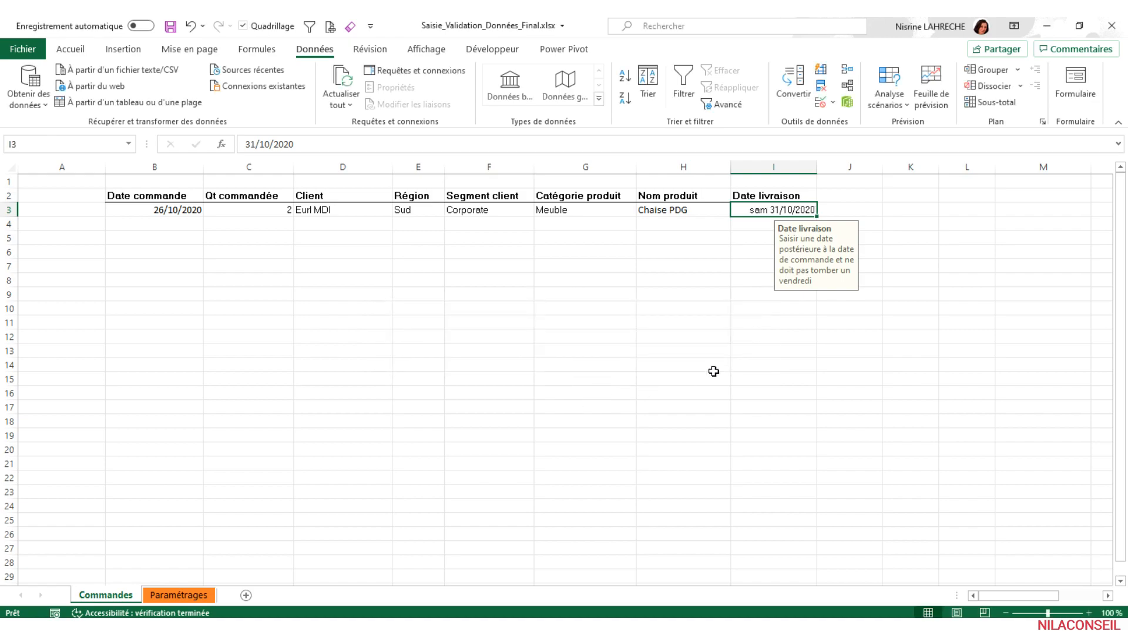
- Convert the order range B2:I3 into a table with headers and apply the first plain style from the Clair group
left_click(758, 344)
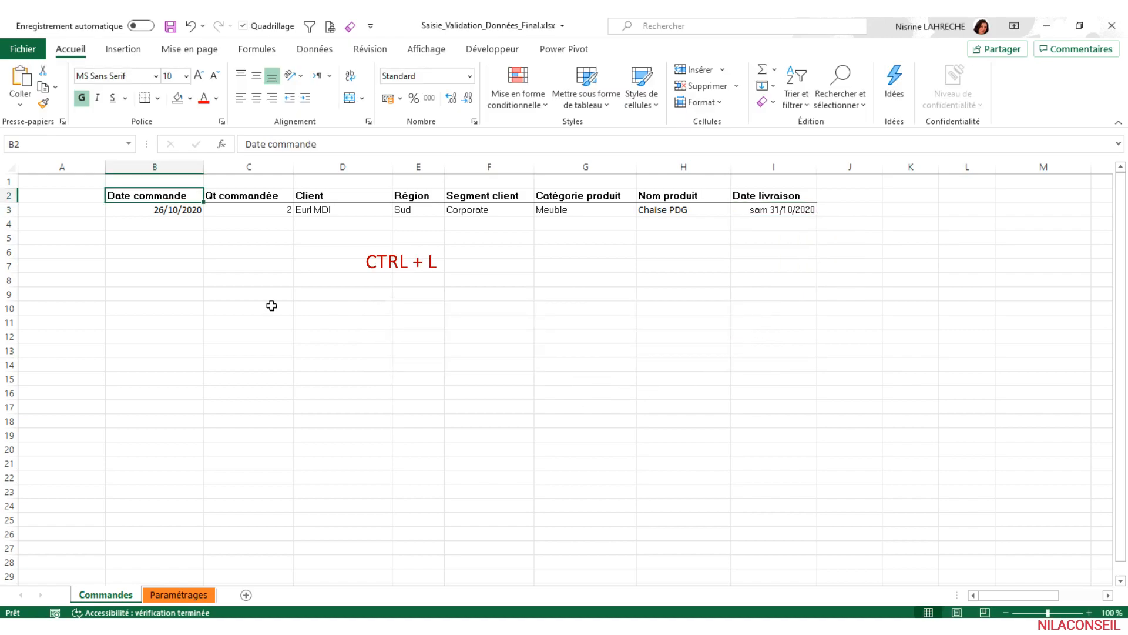
key("ctrl+l")
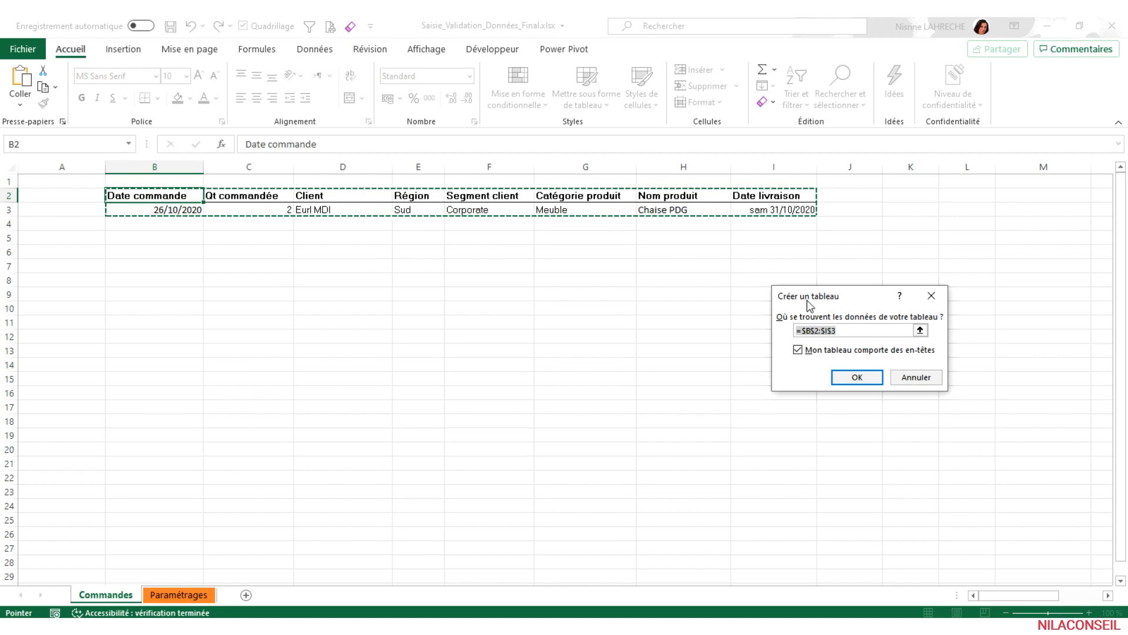
left_click(851, 377)
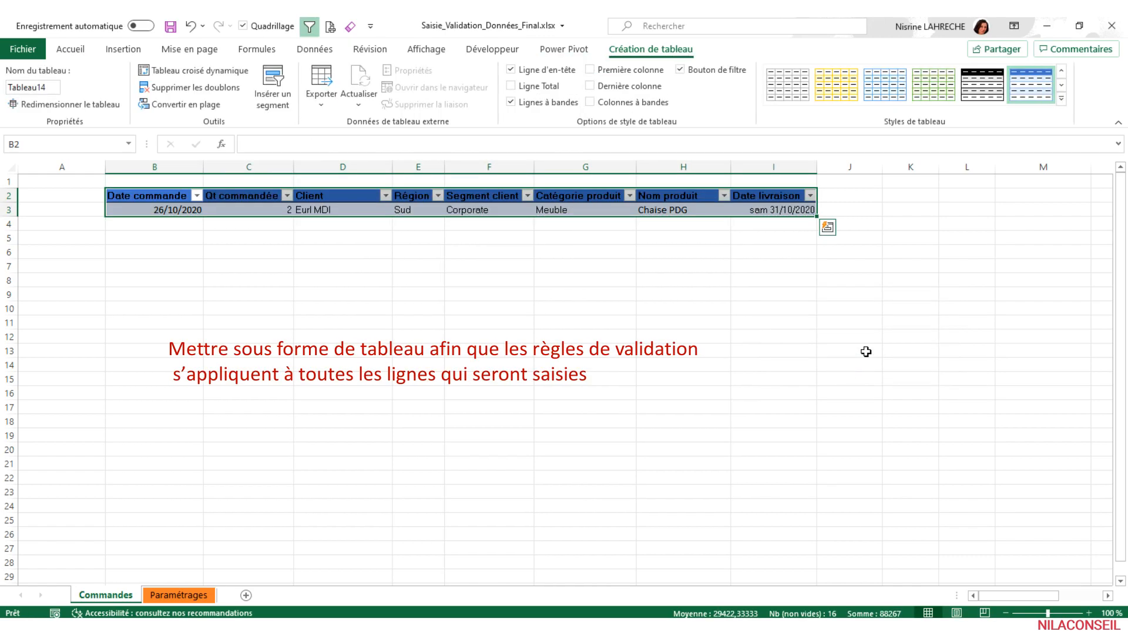
left_click(1063, 101)
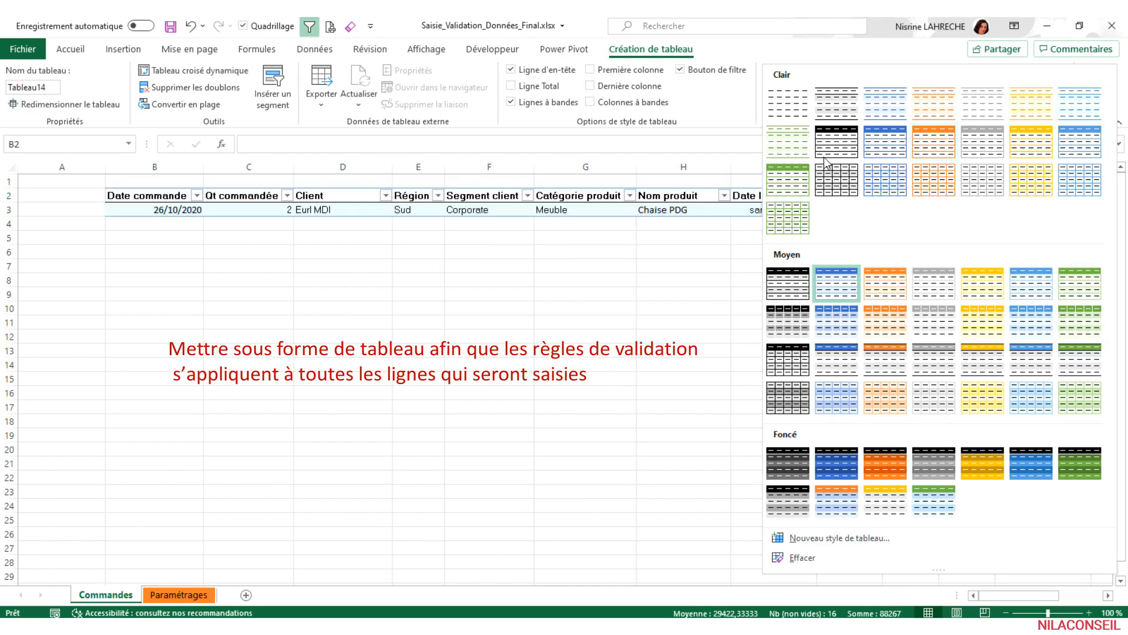
left_click(782, 104)
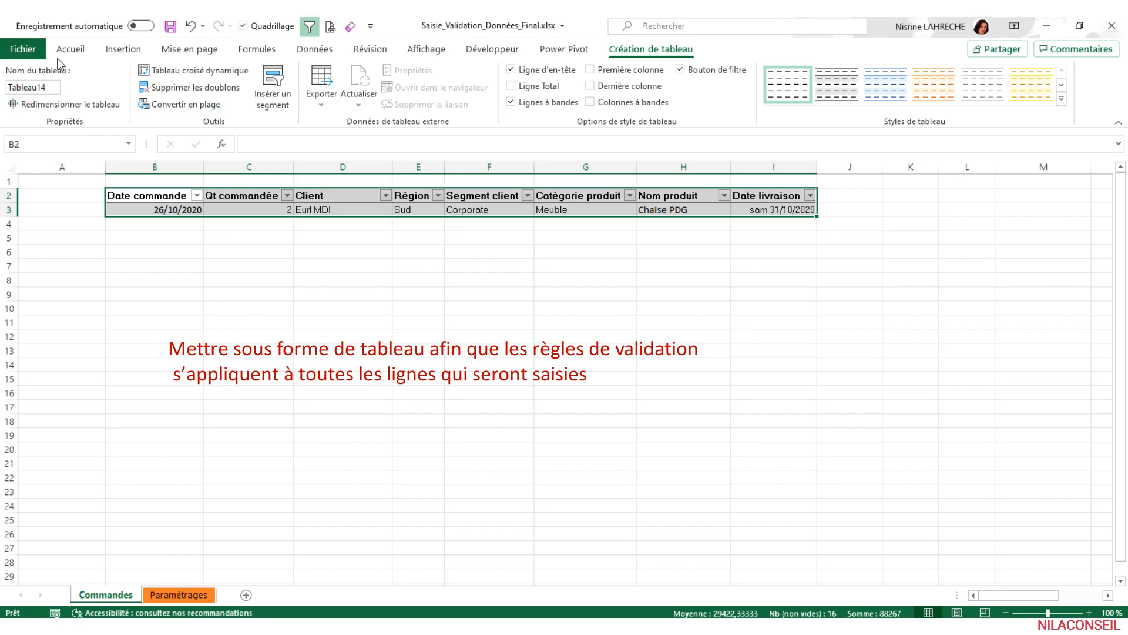
- Name the order table tbl_command
left_click(53, 86)
type("tb")
type("l_command")
key("Return")
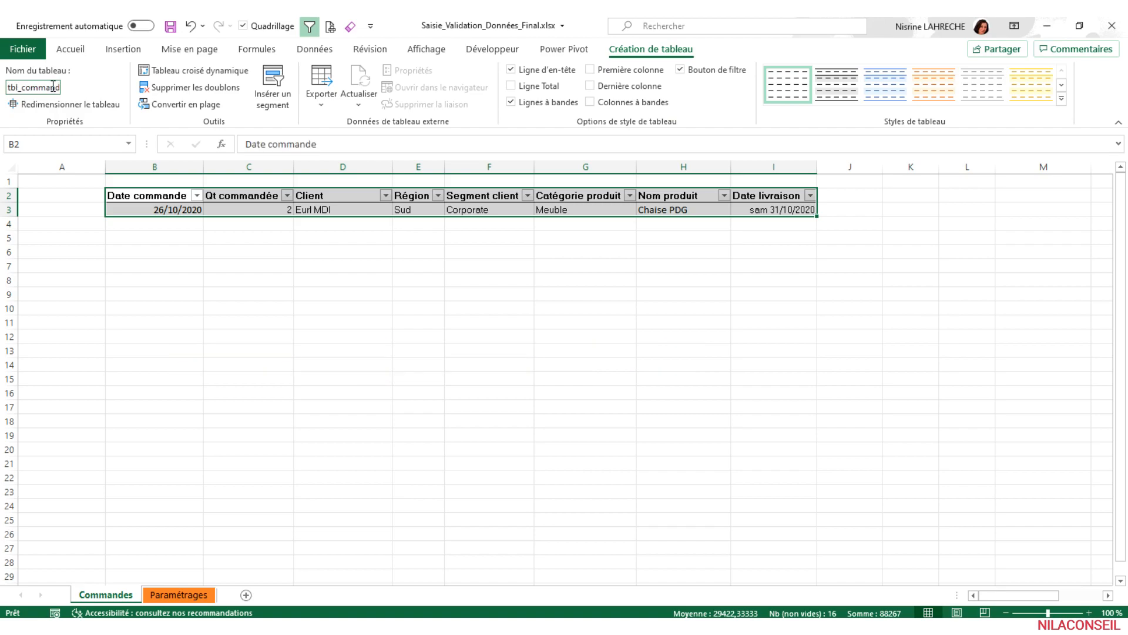
- Test the order date rule on the new row by trying to enter 26/11/2020 in B4
left_click(162, 224)
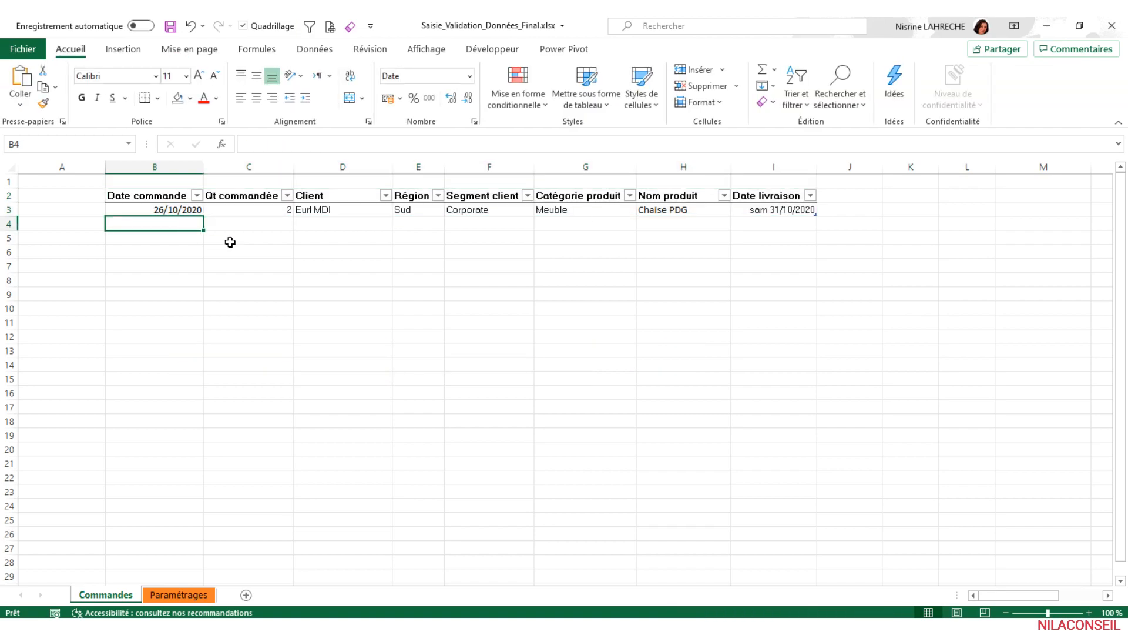
type("26/11/2020")
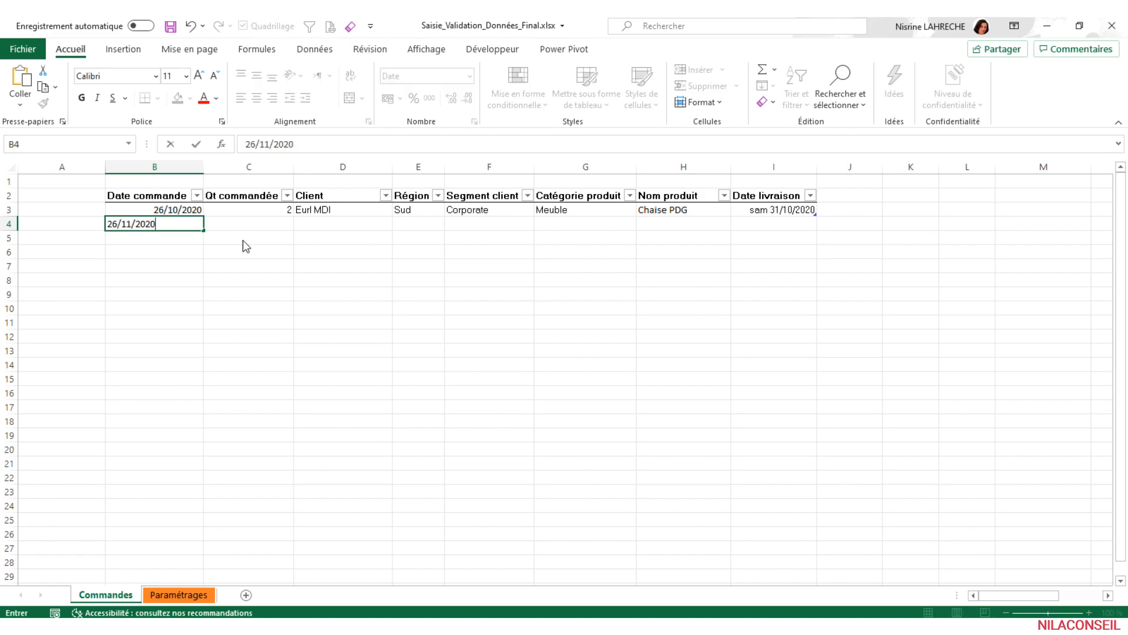
key("Return")
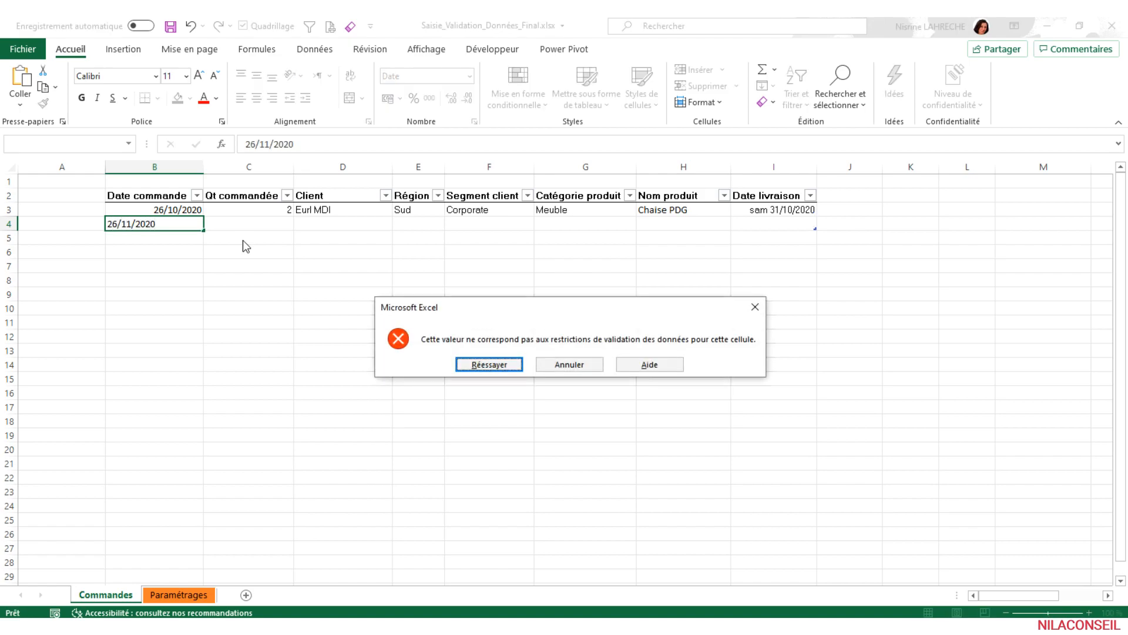
left_click(498, 365)
- Set the order date in B4 to 26/10/2020
left_click(165, 226)
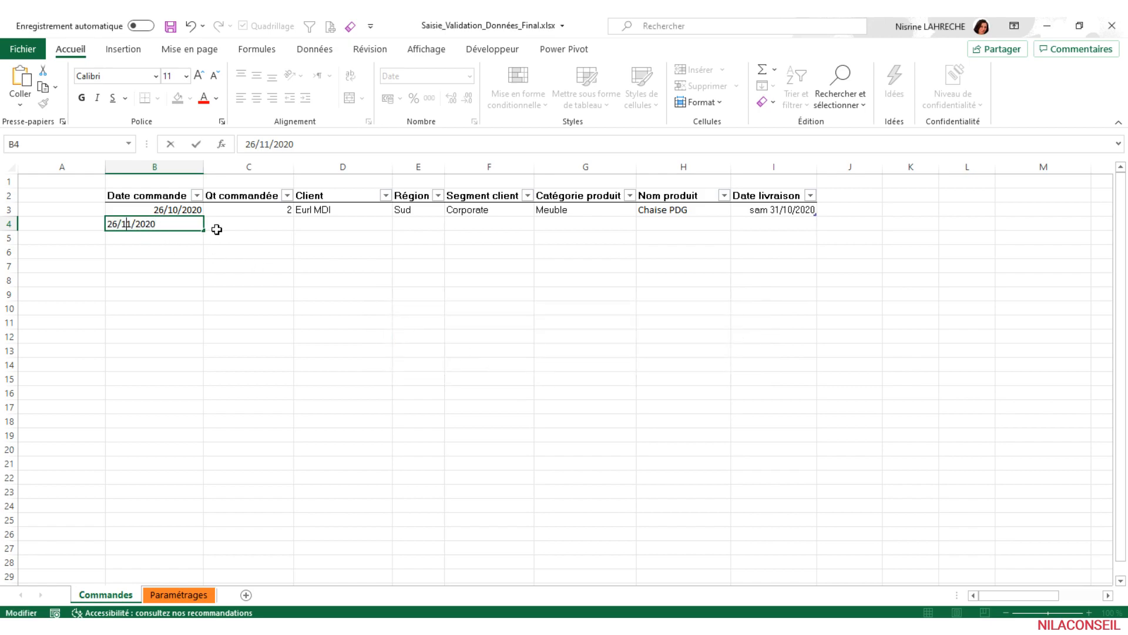
key("BackSpace")
type("0")
left_click(217, 229)
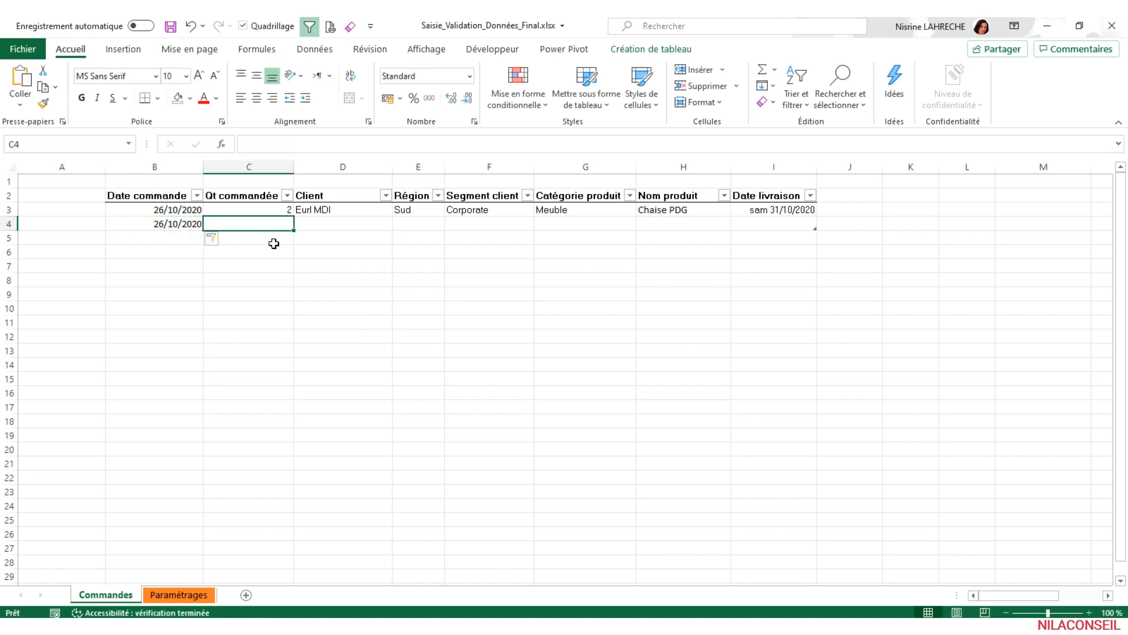
- Test the quantity rule on the new row by trying to enter 0 in C4
type("0")
key("Return")
left_click(537, 364)
- Enter an ordered quantity of 5 in C4 and the client's name in D4
type("5")
key("Tab")
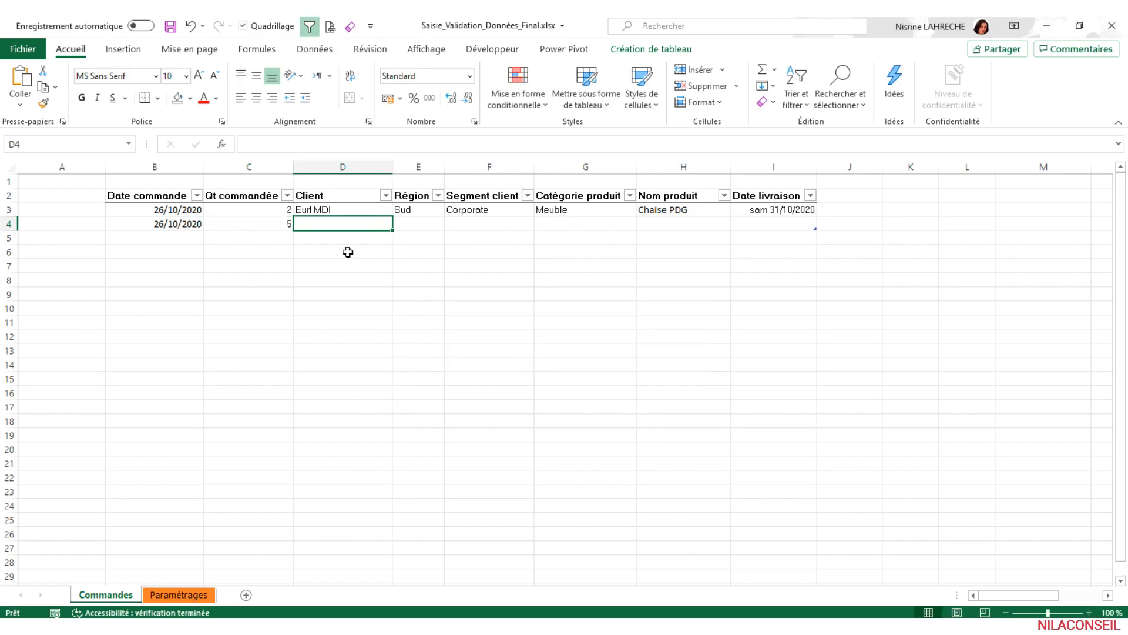
type("Mounir")
key("Tab")
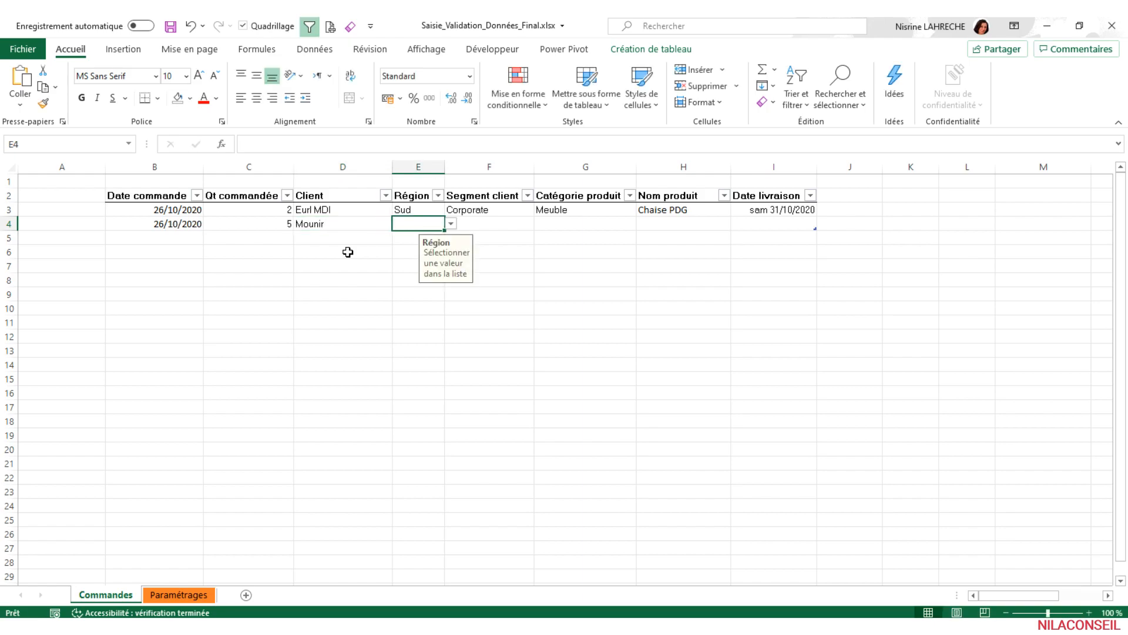
- Choose Centre as the region in E4 and Particulier as the client segment in F4
left_click(452, 224)
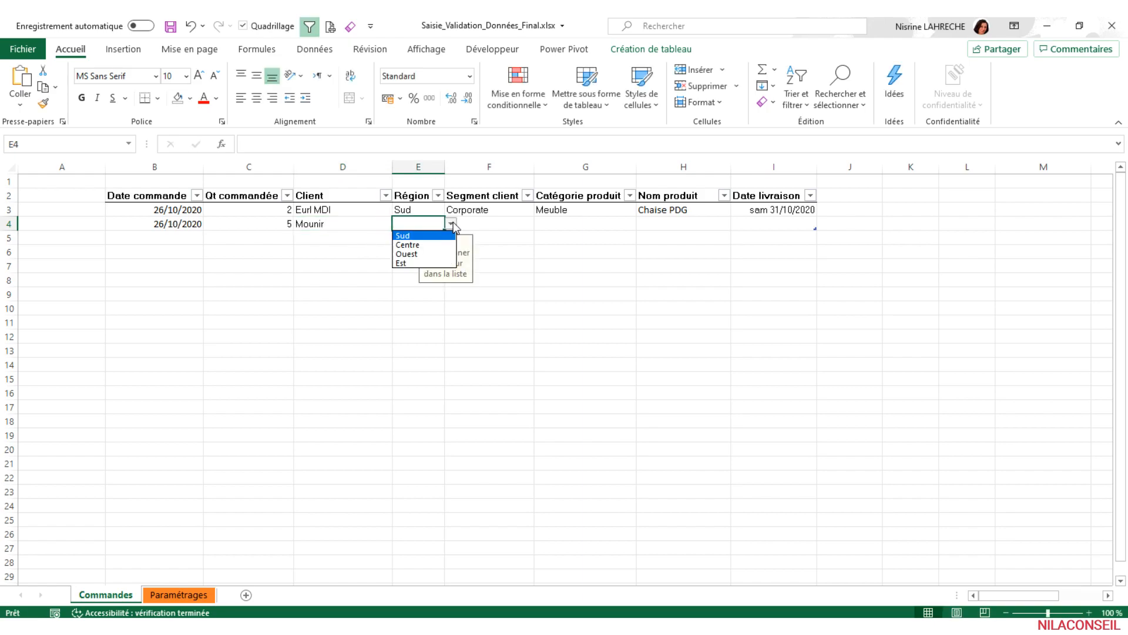
left_click(411, 248)
left_click(511, 223)
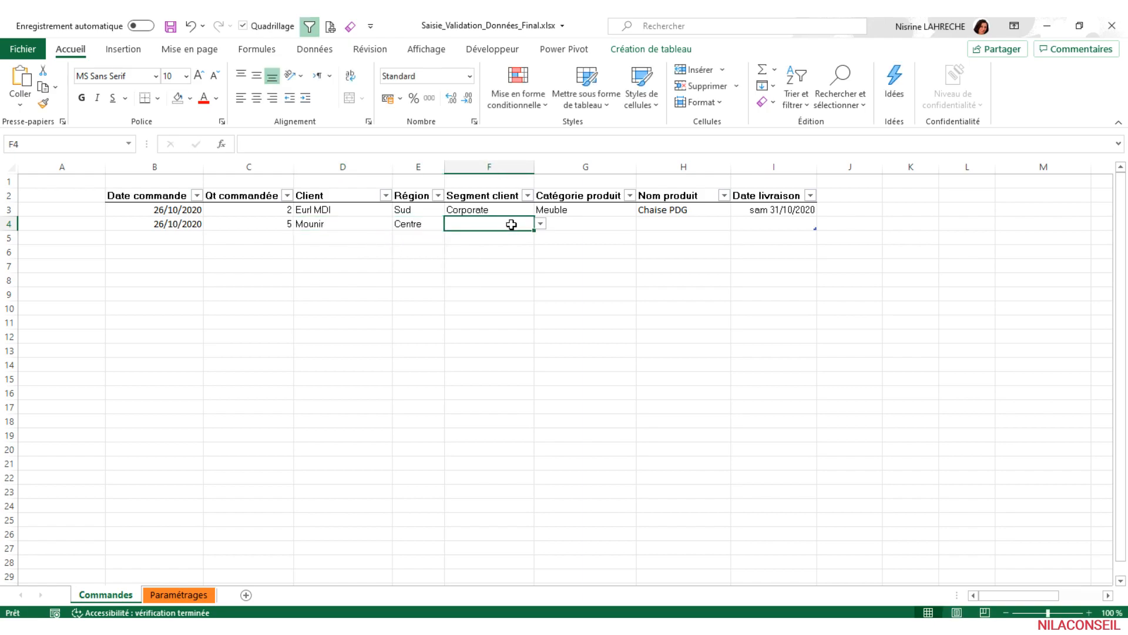
left_click(540, 225)
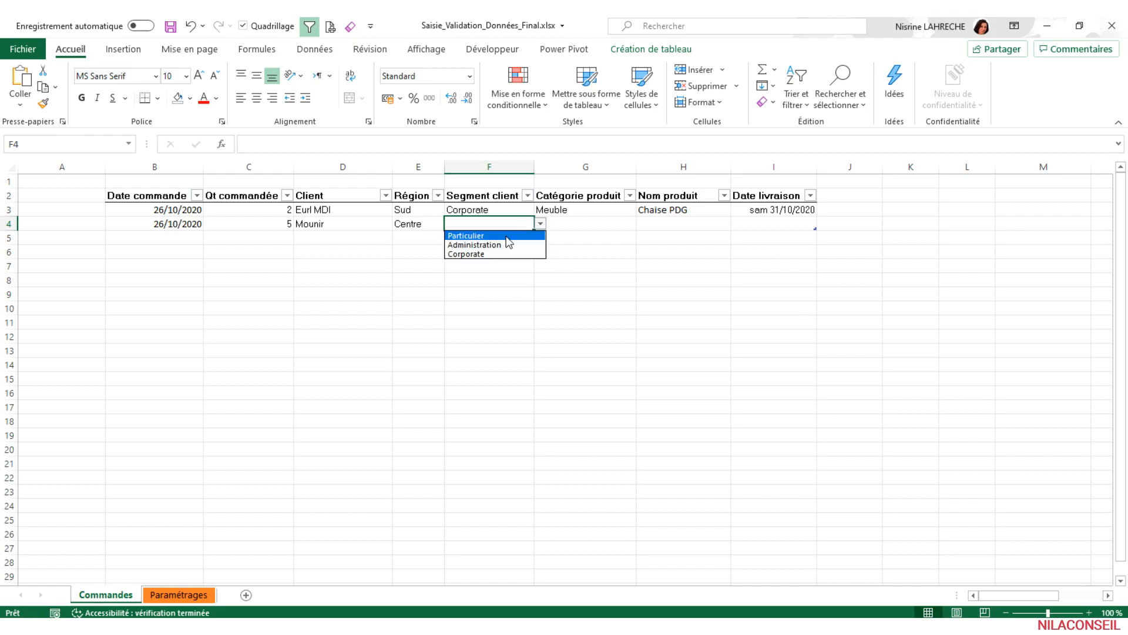
left_click(466, 235)
- Choose Technologie as the product category in G4 and Flash disque 8G as the product name in H4
left_click(580, 223)
left_click(643, 225)
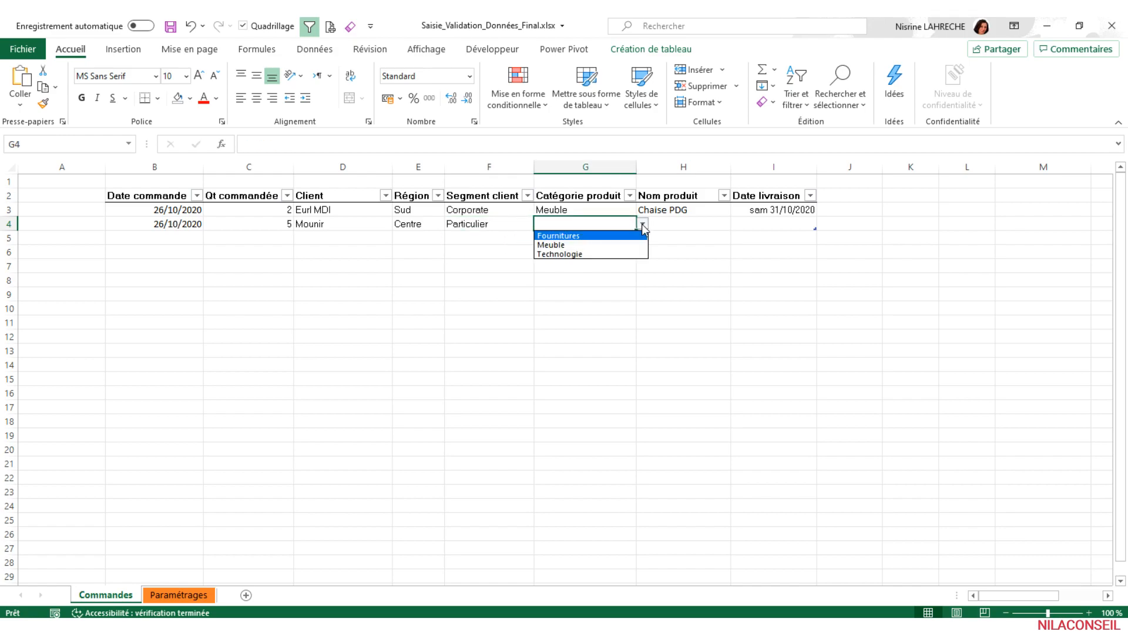
left_click(599, 253)
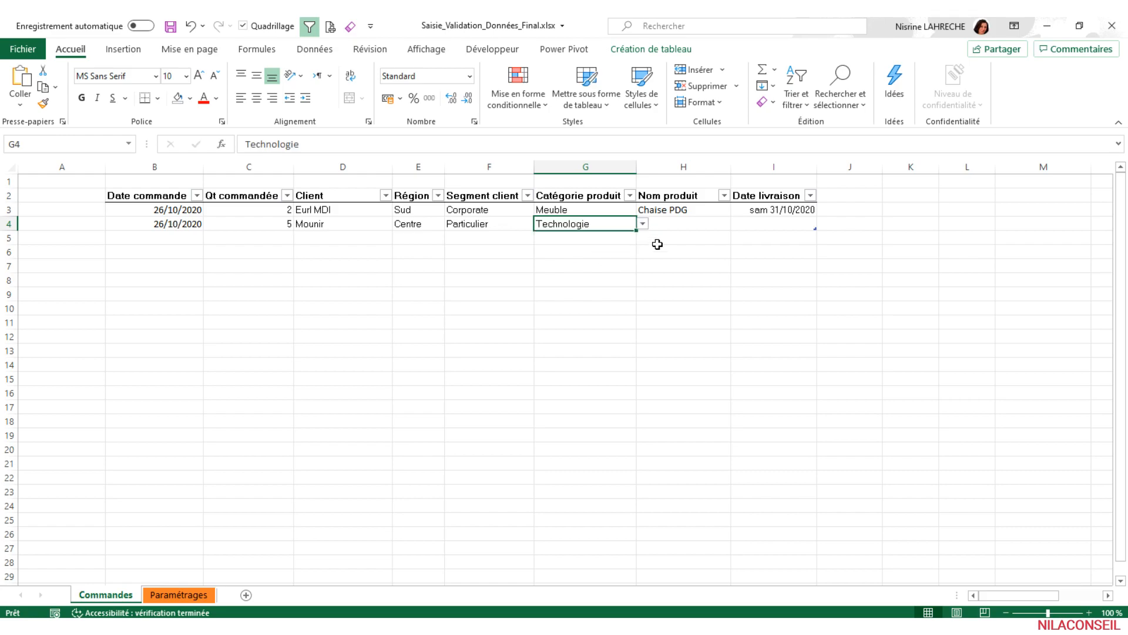
left_click(690, 228)
left_click(738, 224)
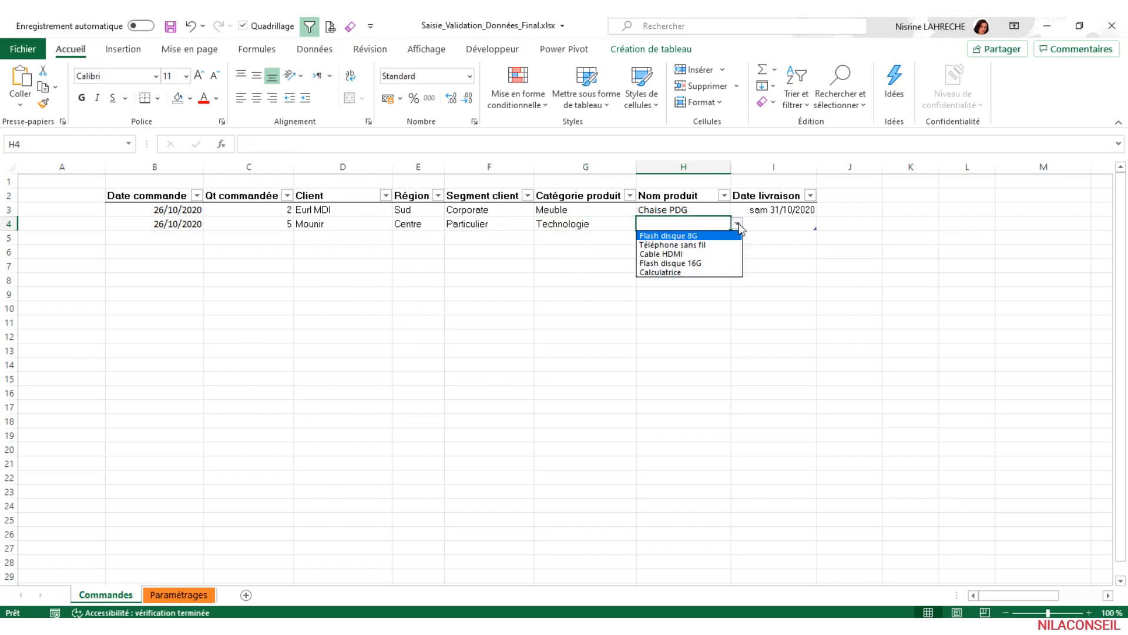
left_click(714, 236)
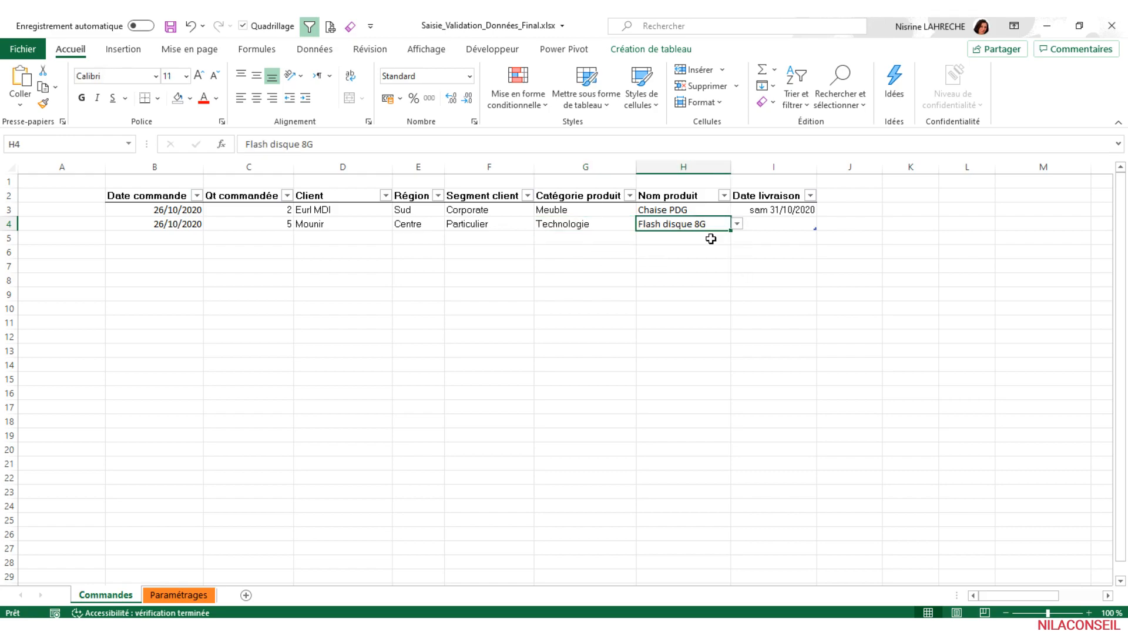
- Enter a delivery date beginning with day 30 in I4
left_click(778, 224)
- Try to enter 30/10/2020 as the delivery date in I4
type("30")
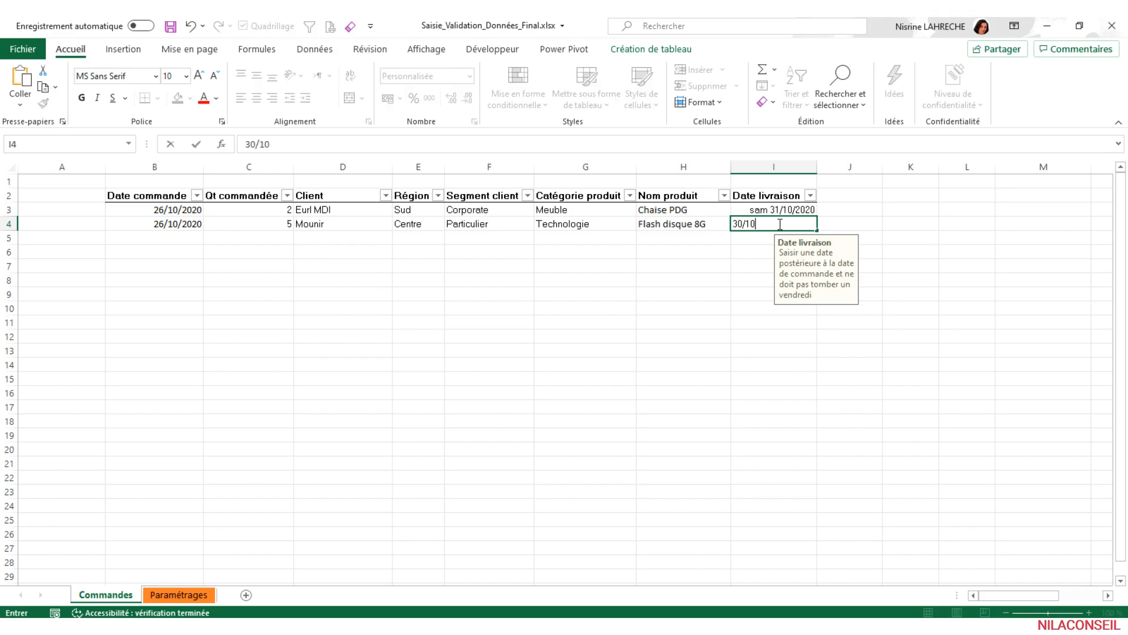
- Enter a delivery date beginning with day 30 in I4
- Try to enter 30/10/2020 as the delivery date in I4
type("/10/2020")
key("Return")
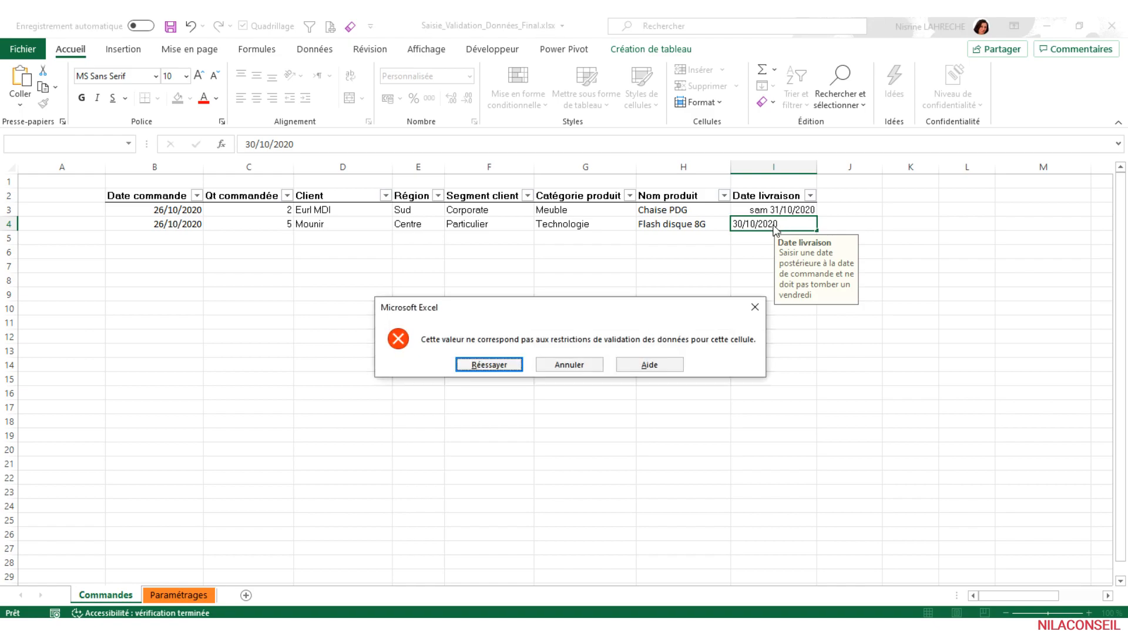
left_click(569, 364)
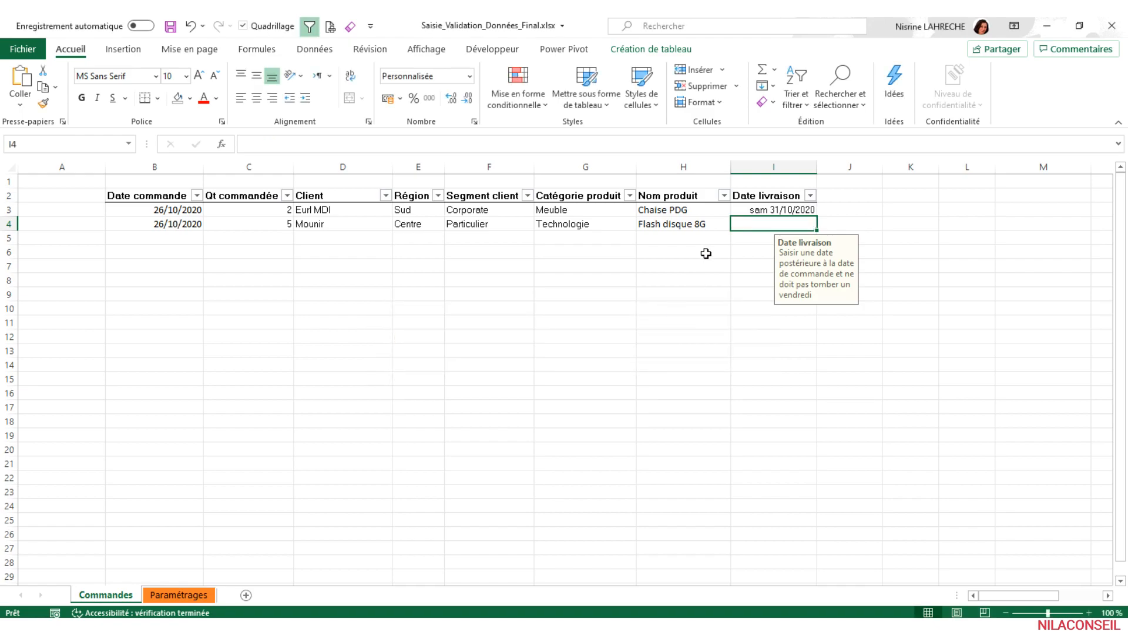
- Enter 31/10/2020 as the delivery date in I4
type("31/")
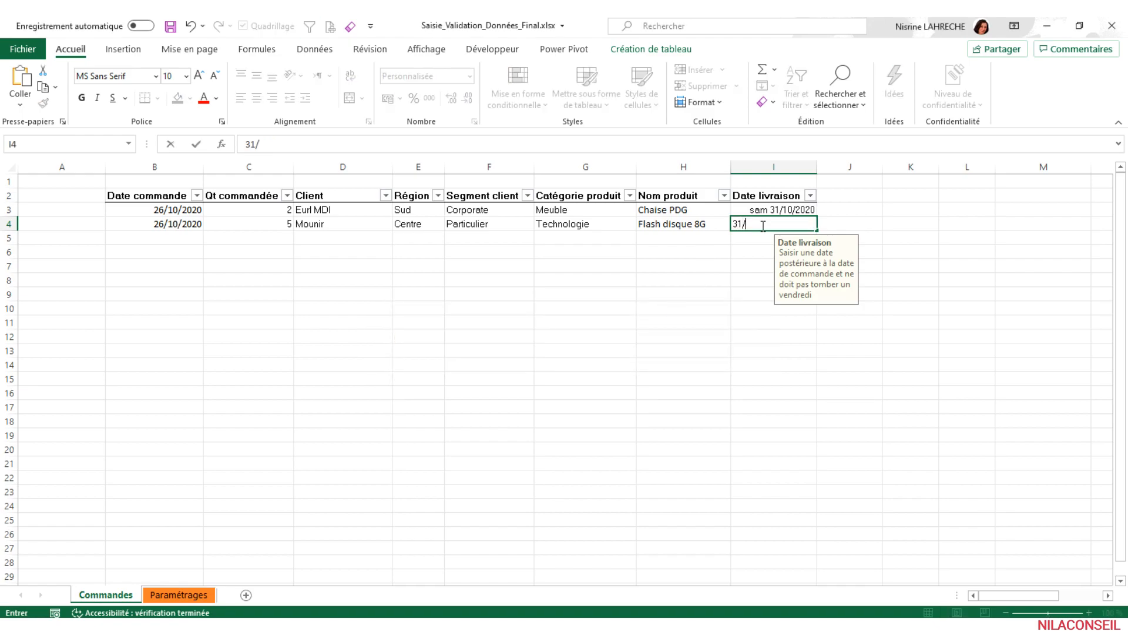
type("10/2020")
key("Return")
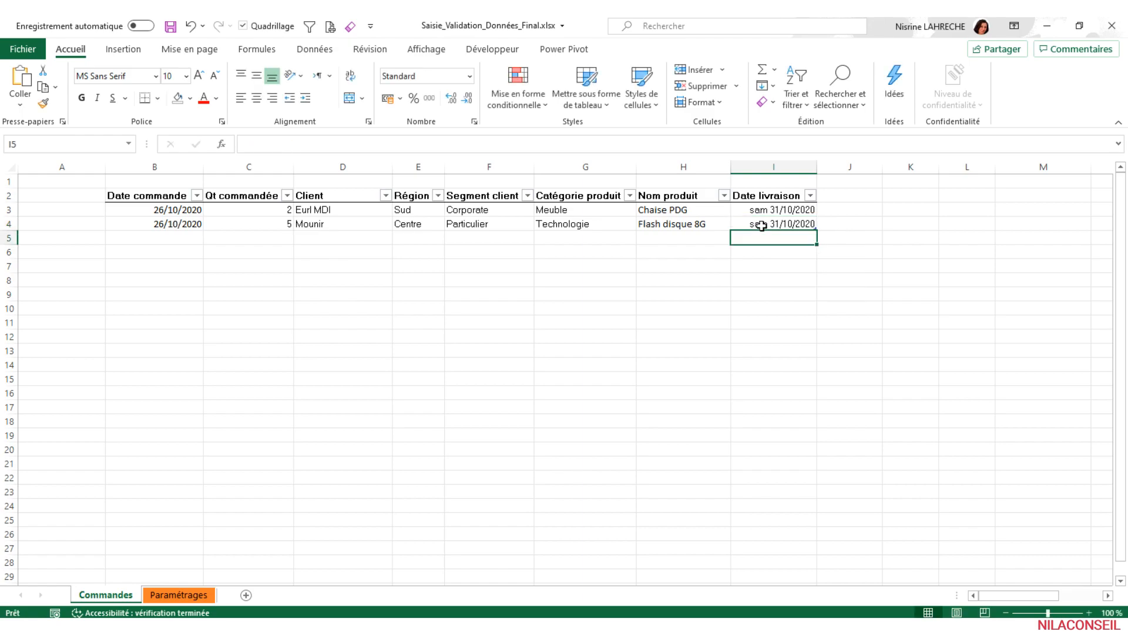
- Start a new order in row 5 with order date 26/10/2020, quantity 2 and client Eurl MDI
left_click(177, 237)
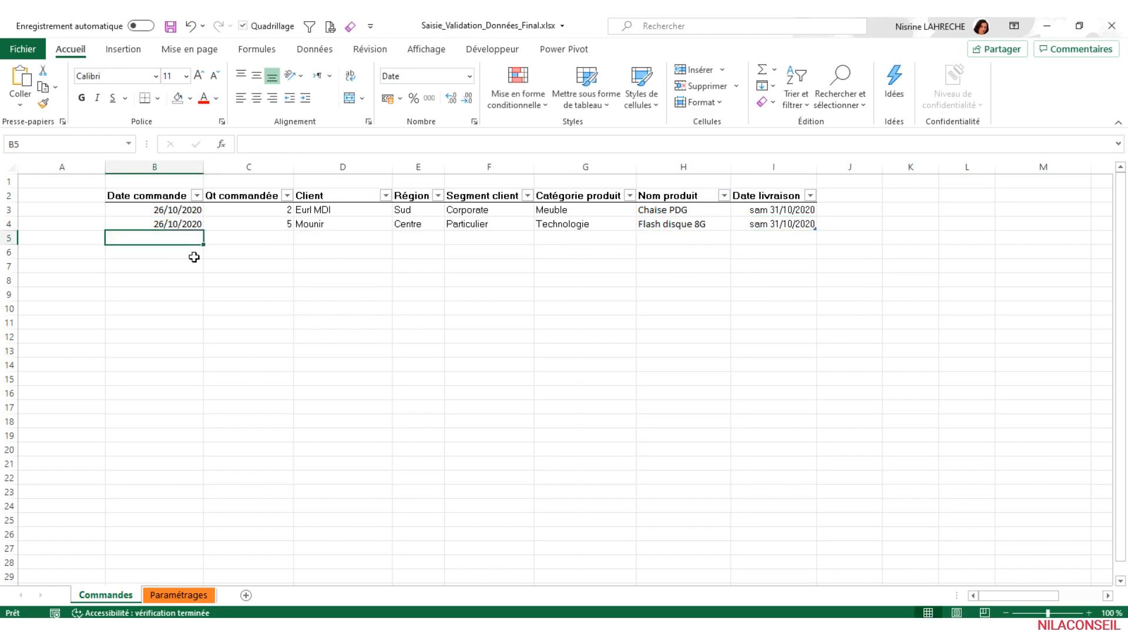
type("26/10/2020")
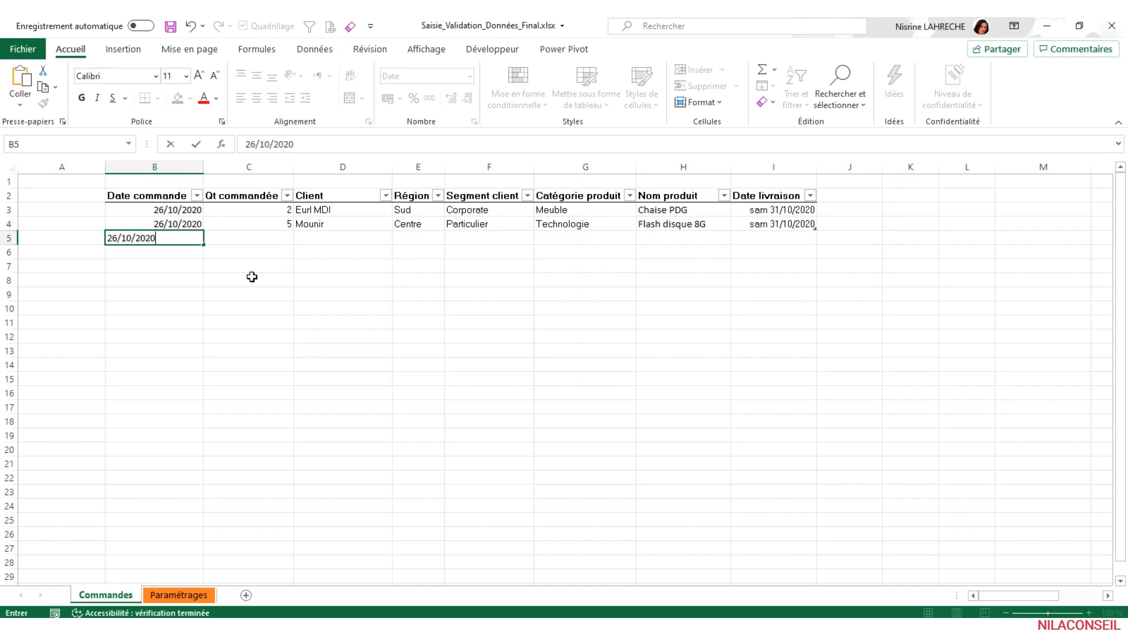
key("Tab")
type("2")
key("Tab")
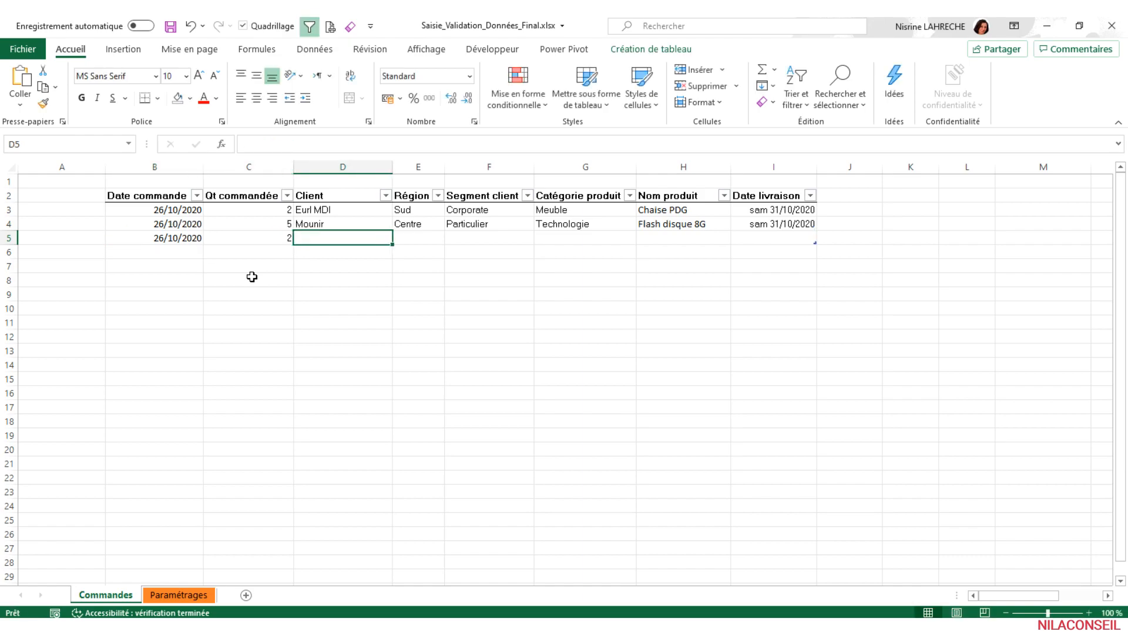
type("Eurl MDI")
key("Tab")
- Choose Est as the region in E5 and Corporate as the client segment in F5
left_click(451, 237)
left_click(428, 277)
left_click(491, 239)
left_click(541, 237)
left_click(491, 266)
- Choose Meuble as the product category in G5 and Chaise PDG as the product name in H5
left_click(592, 236)
left_click(643, 237)
left_click(588, 249)
left_click(708, 238)
left_click(737, 237)
left_click(703, 278)
- Enter 02/11/2020 as the delivery date in I5
left_click(760, 240)
type("02/11/2020")
key("Return")
- Select the order dates, clients and product names of rows 3 to 5 together to compare the duplicate criteria
left_click_drag(177, 215, 177, 237)
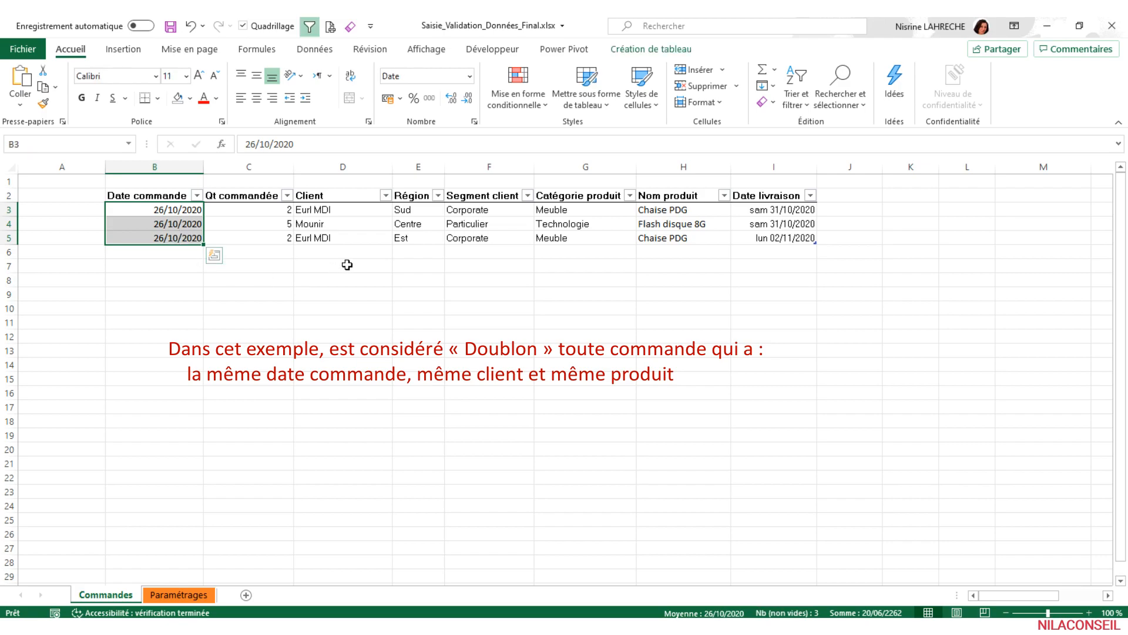
left_click_drag(351, 210, 347, 236, "ctrl")
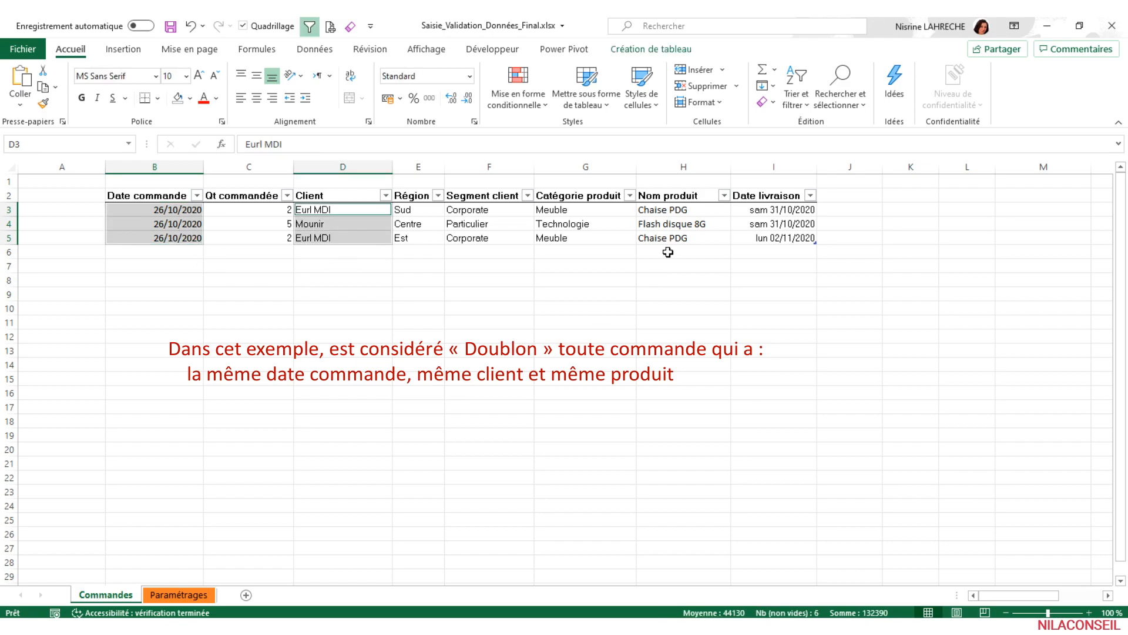
left_click_drag(675, 211, 678, 243, "ctrl")
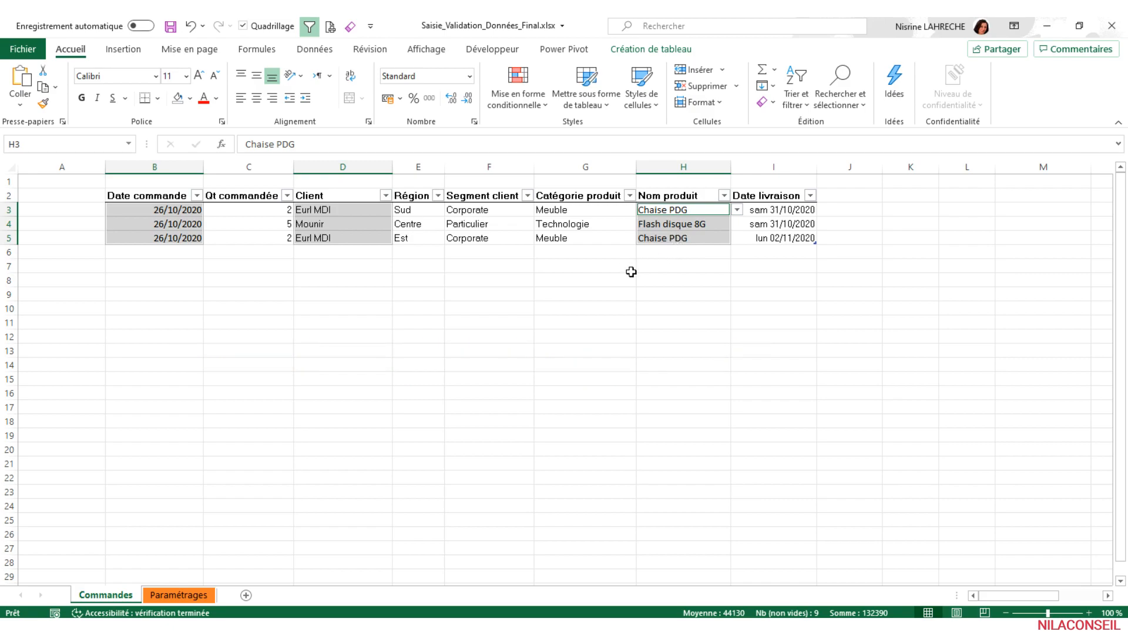
- Copy the formula opening =NB.SI.ENS( from a draft in H8 and leave that cell empty
left_click(671, 281)
type("=nb")
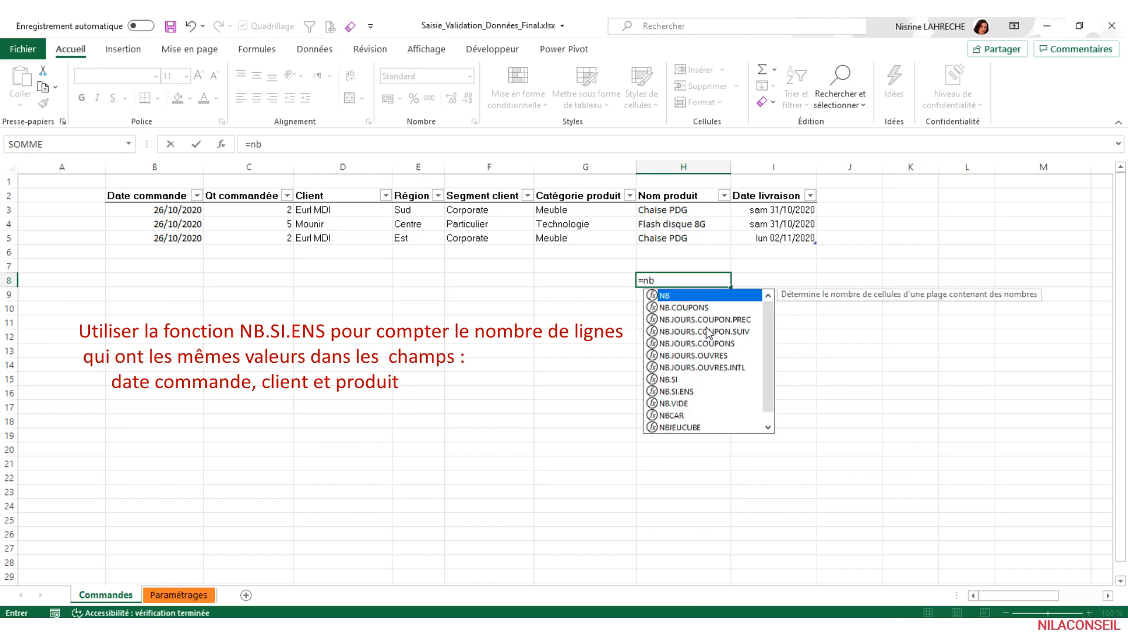
type(".si")
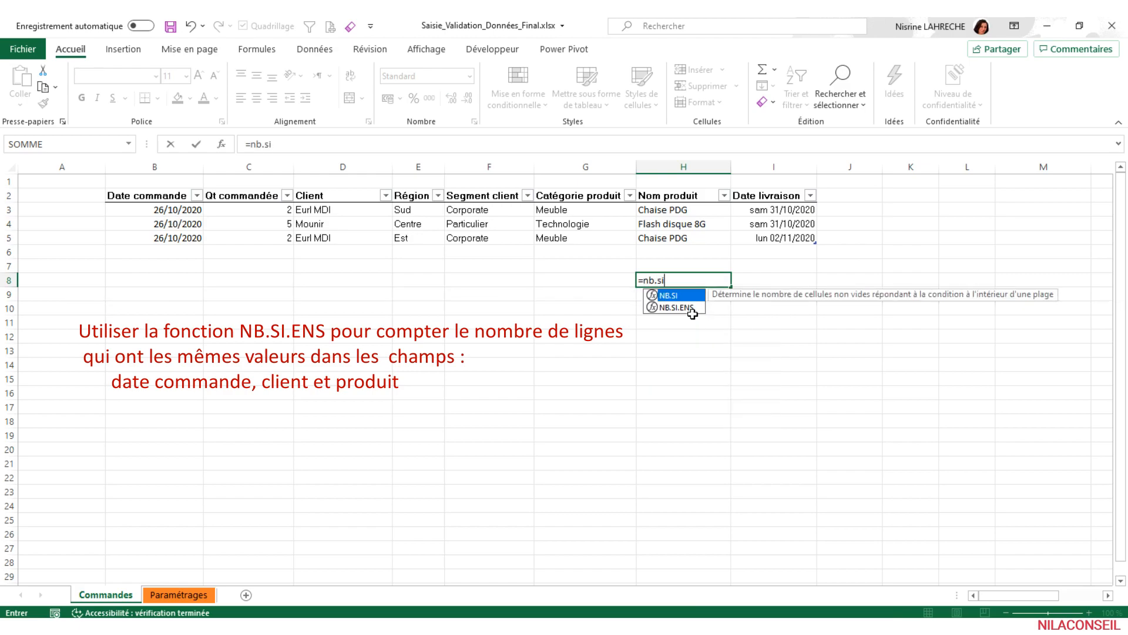
double_click(691, 308)
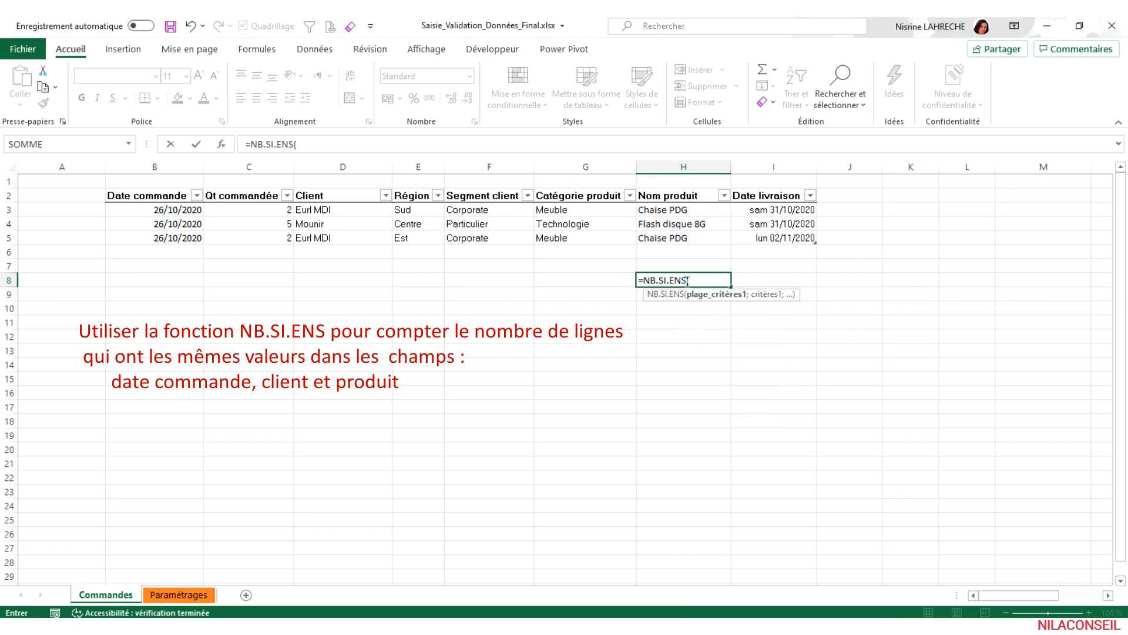
left_click_drag(698, 281, 619, 282)
key("ctrl+c")
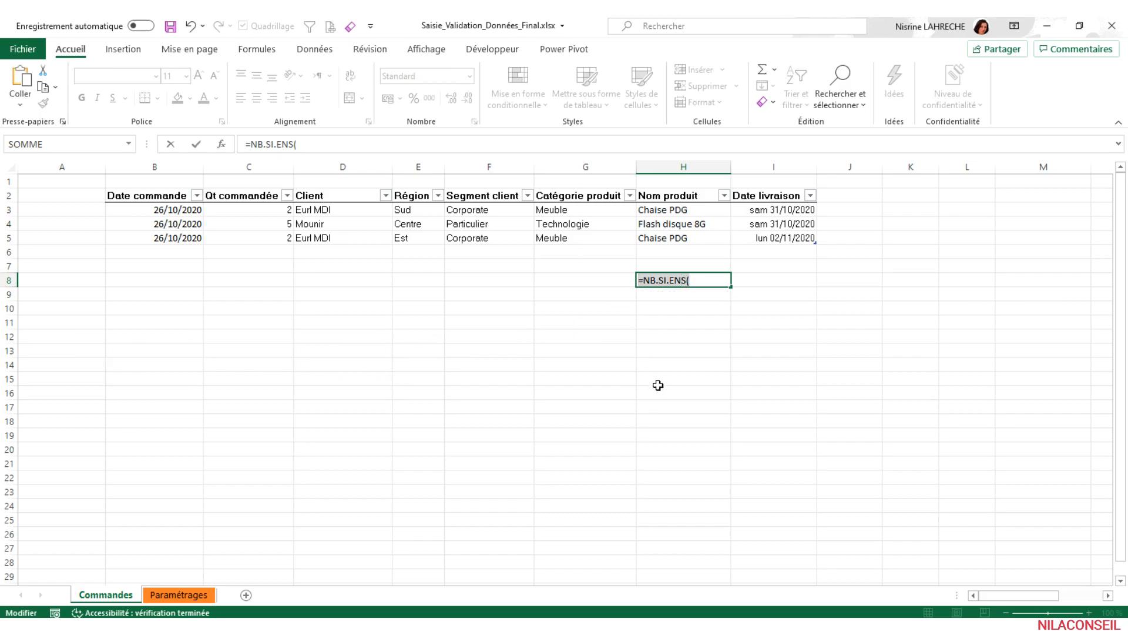
key("BackSpace")
key("Return")
- Create a new formula-based conditional formatting rule for the table data in B3:I5
left_click_drag(171, 215, 786, 243)
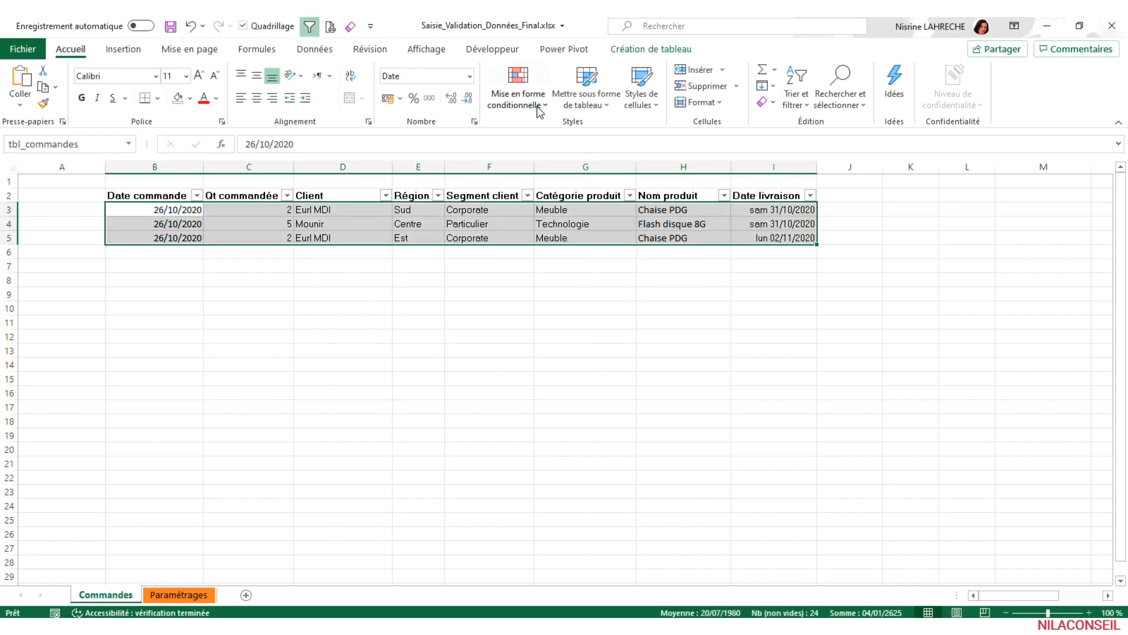
left_click(517, 98)
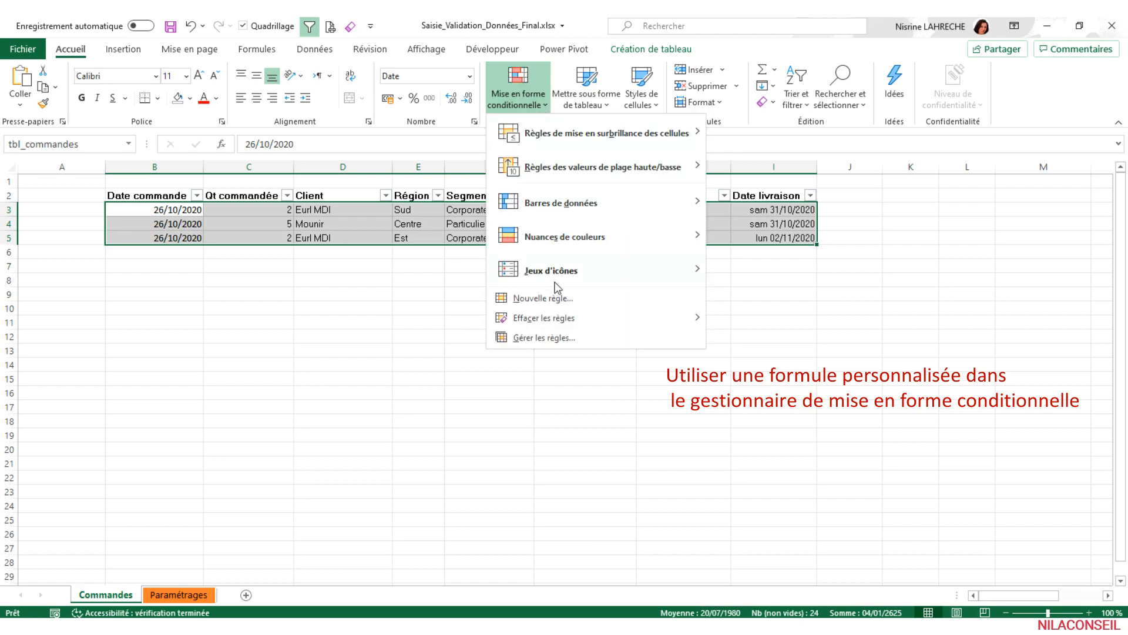
left_click(582, 304)
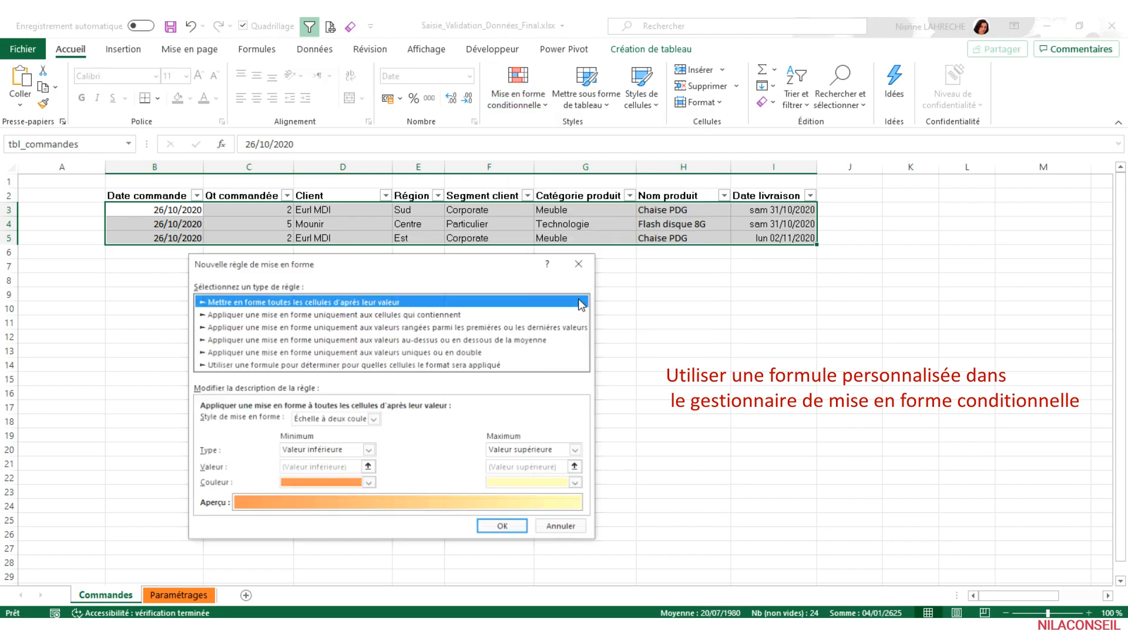
left_click_drag(475, 277, 501, 280)
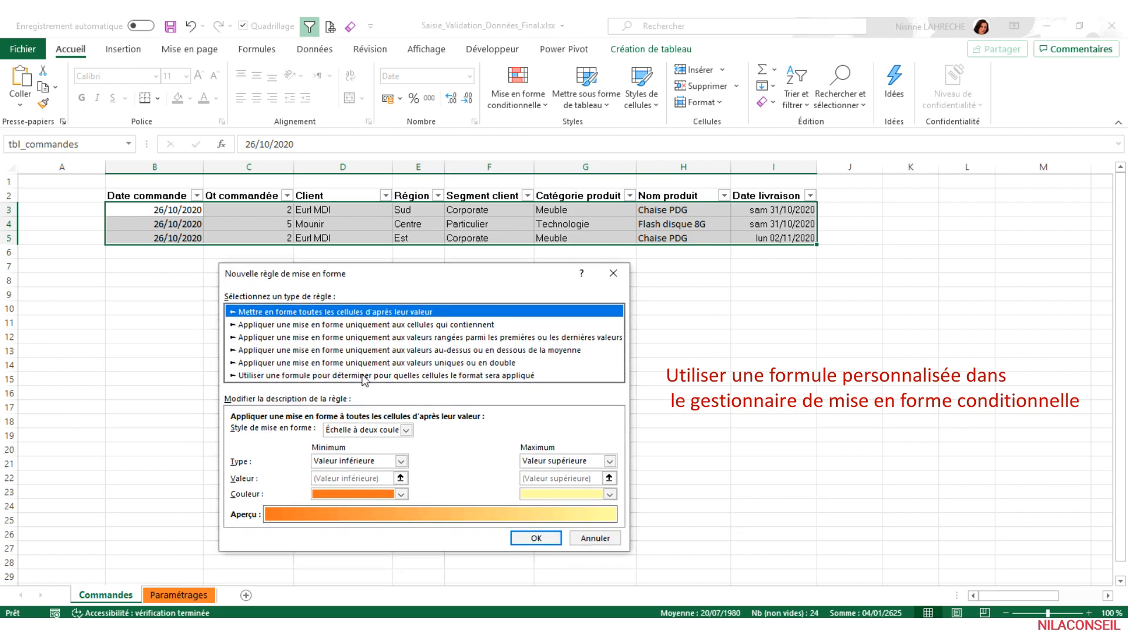
left_click(285, 376)
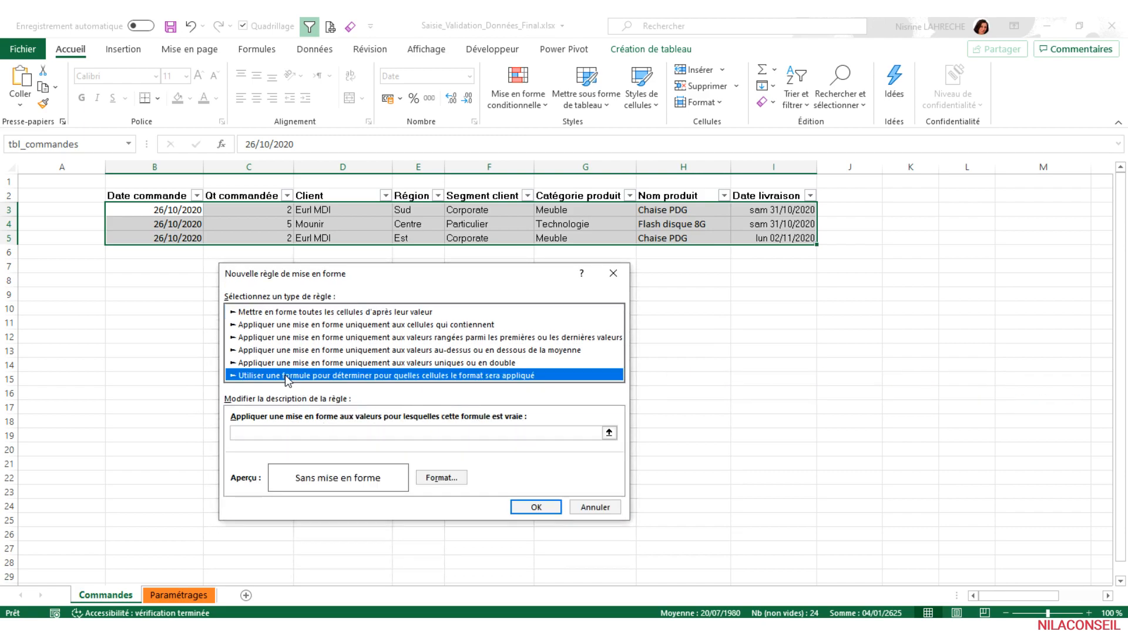
left_click(323, 432)
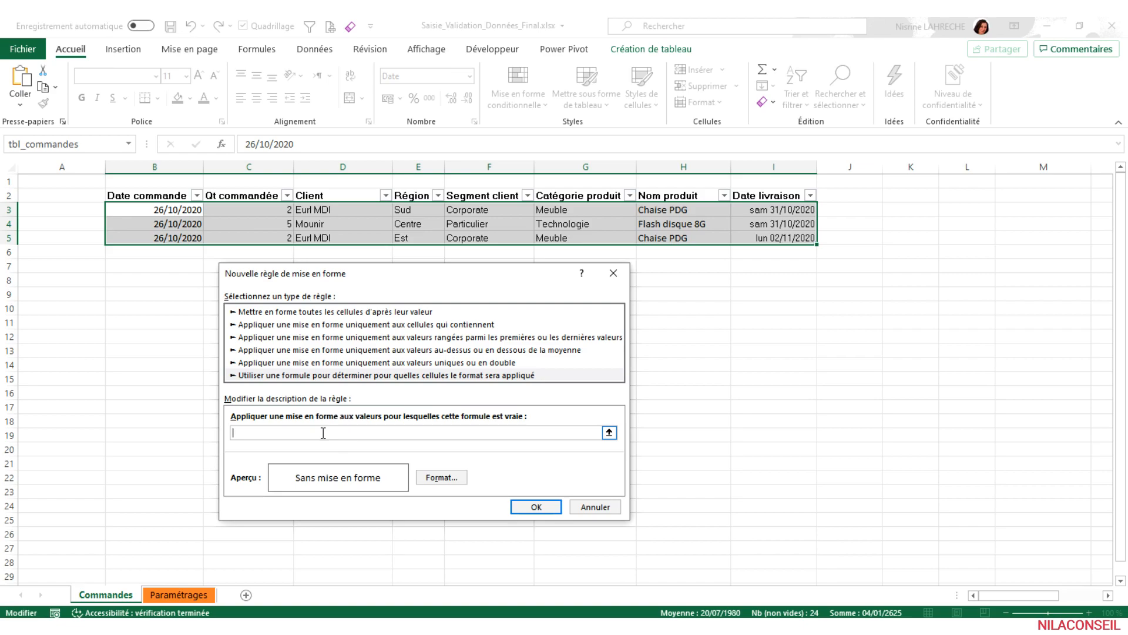
- Begin the rule formula with the order date criterion =NB.SI.ENS($B$3:$B$5;$B3, fixing only the column of the criterion cell
type("=NB.SI.ENS(")
left_click_drag(191, 209, 190, 238)
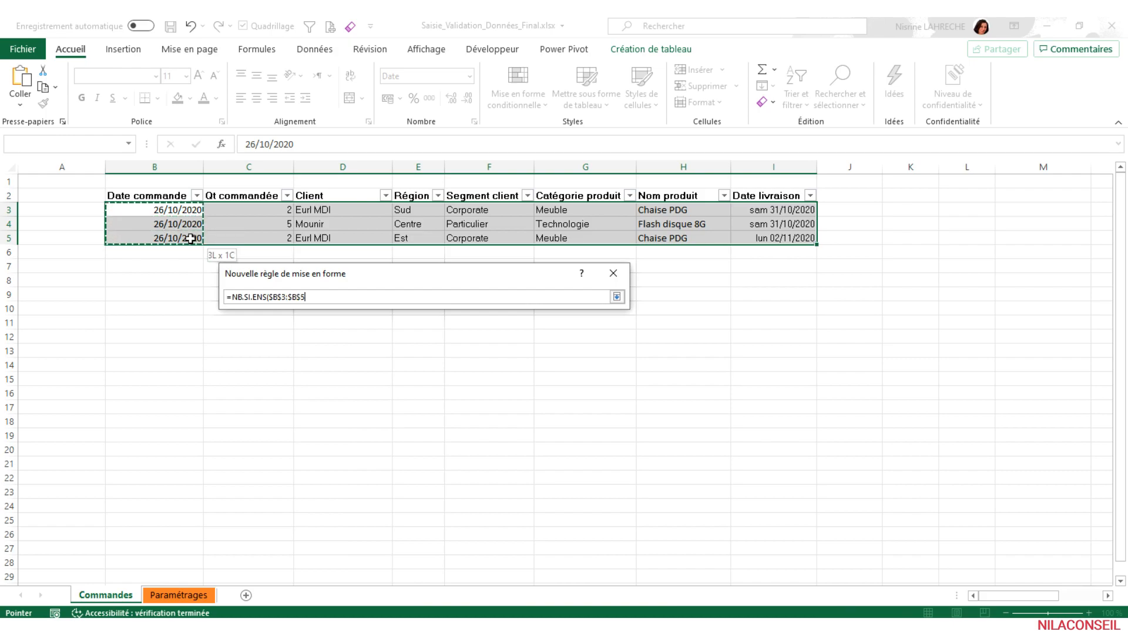
type(";")
left_click(189, 213)
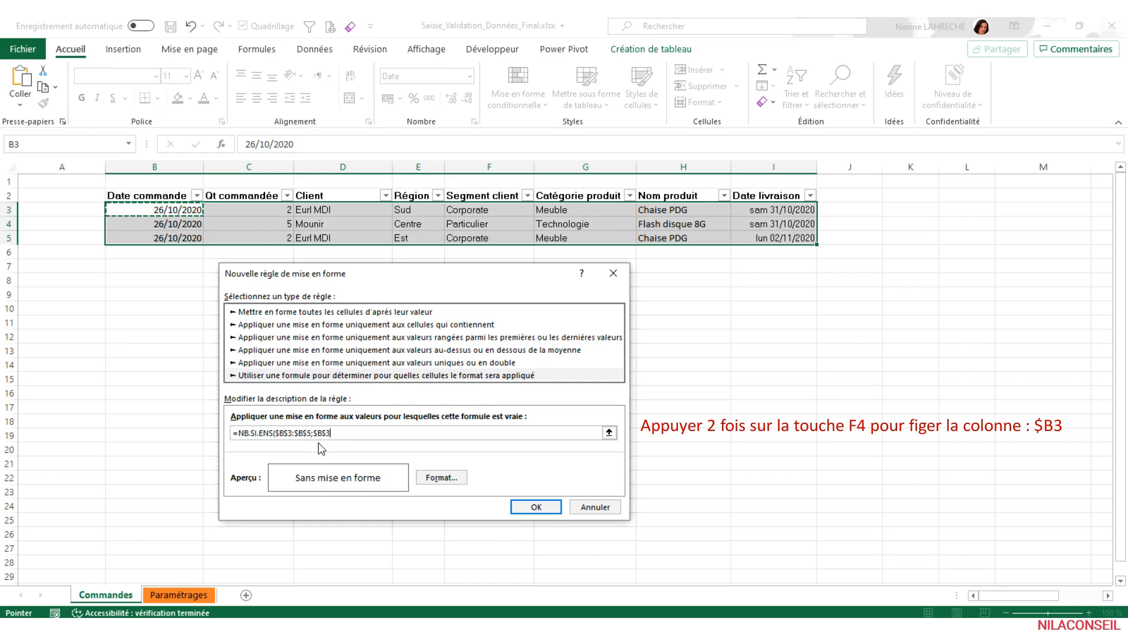
key("F4")
key("F4")
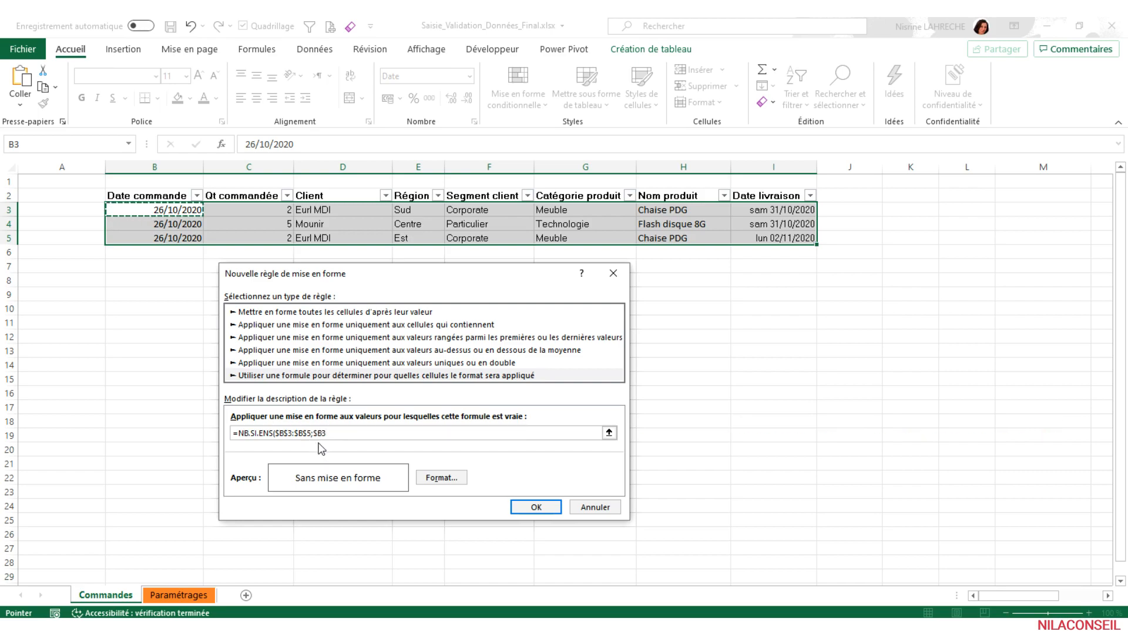
- Add the client criterion $D$3:$D$5;$D3 to the rule formula
type(";")
left_click_drag(351, 205, 351, 233)
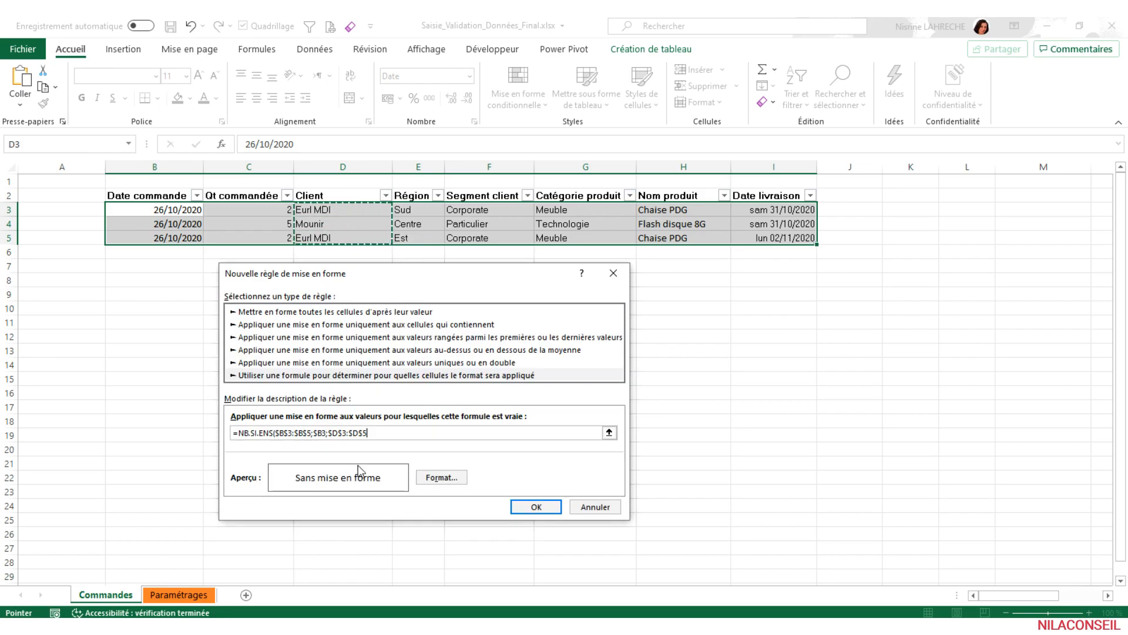
type(";")
left_click(338, 210)
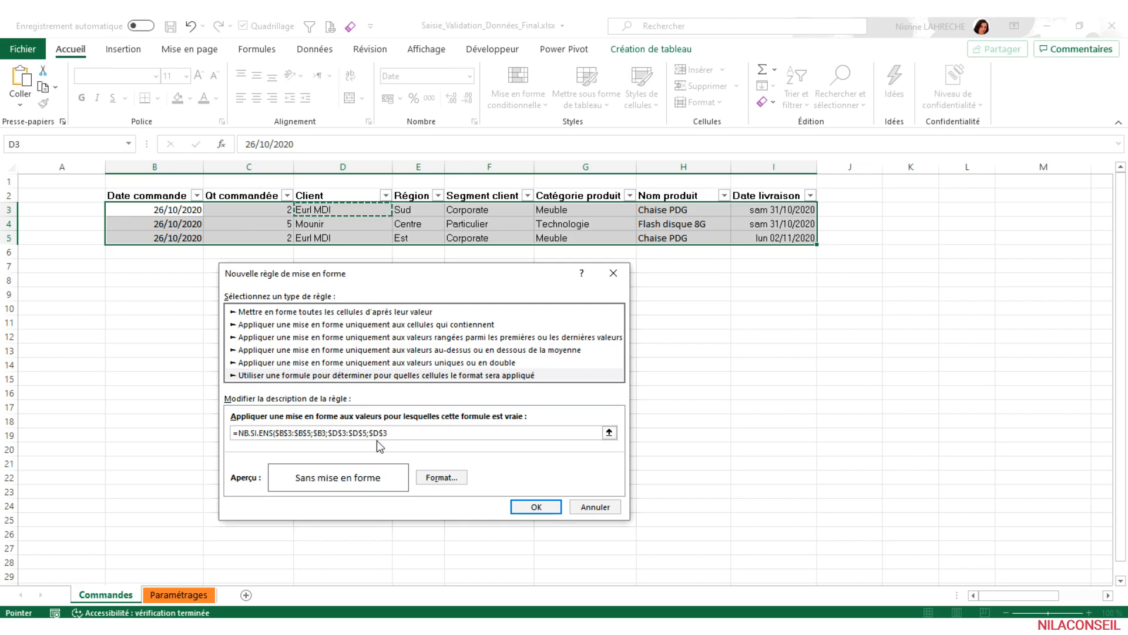
key("F4")
key("F4")
type(";")
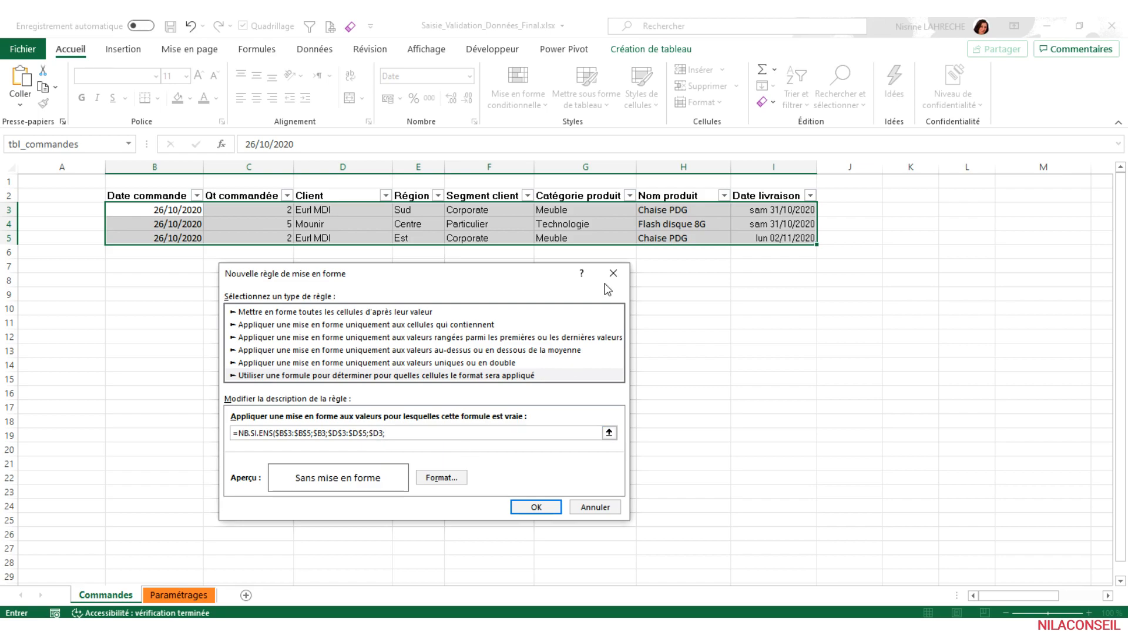
- Complete the rule formula with the product criterion $H$3:$H$5;$H3 and the condition )>1
left_click_drag(658, 206, 655, 233)
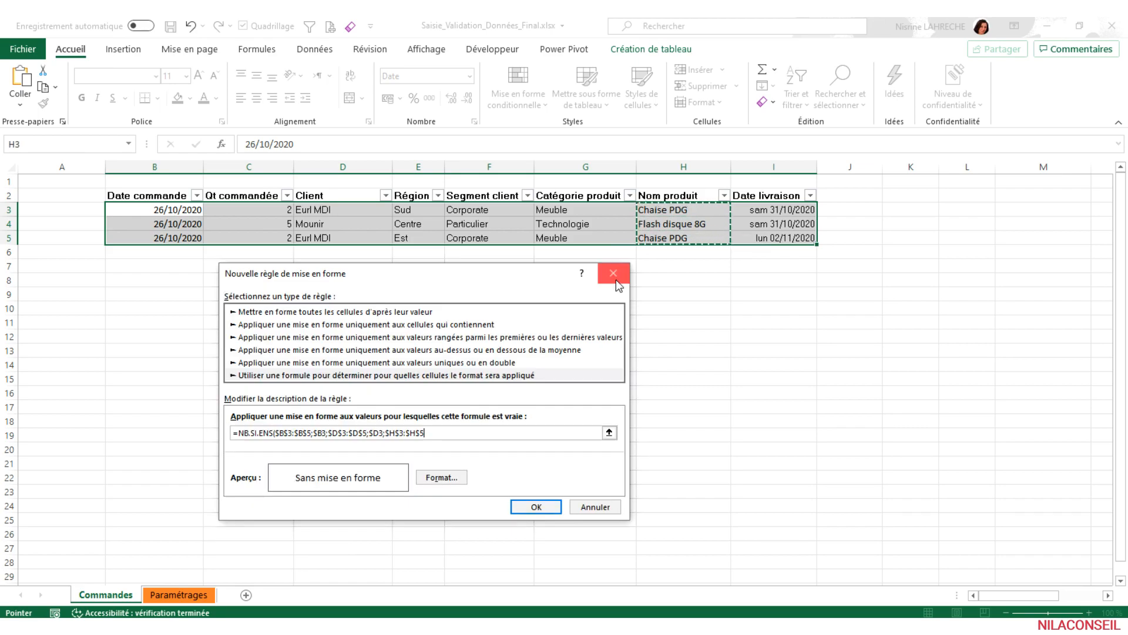
type(";")
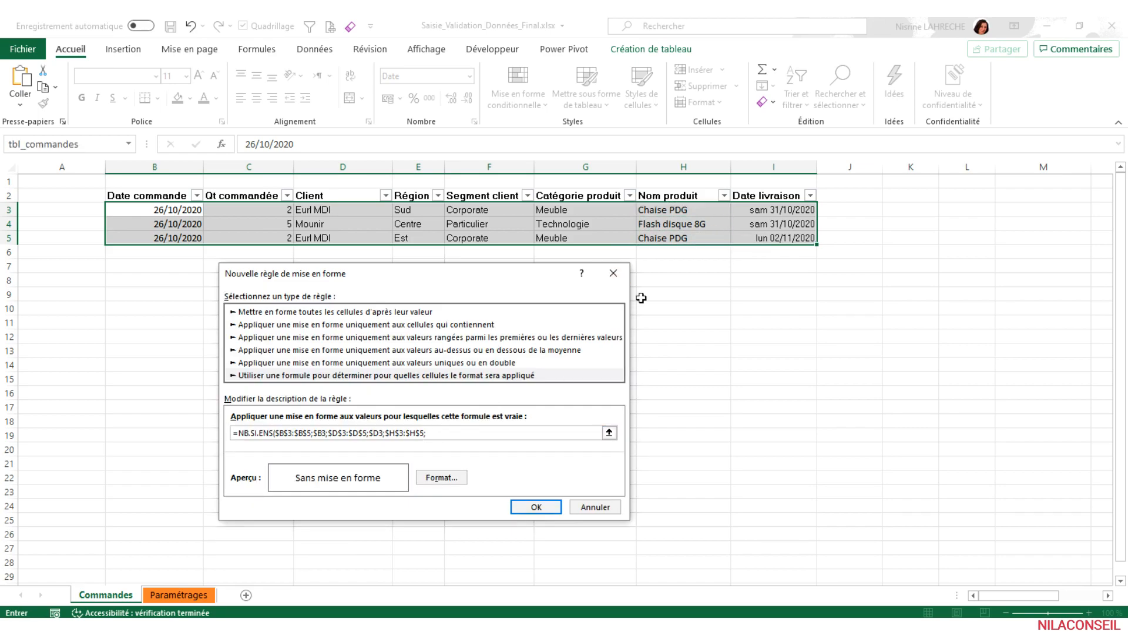
left_click(667, 210)
key("F4")
key("F4")
type(")>1")
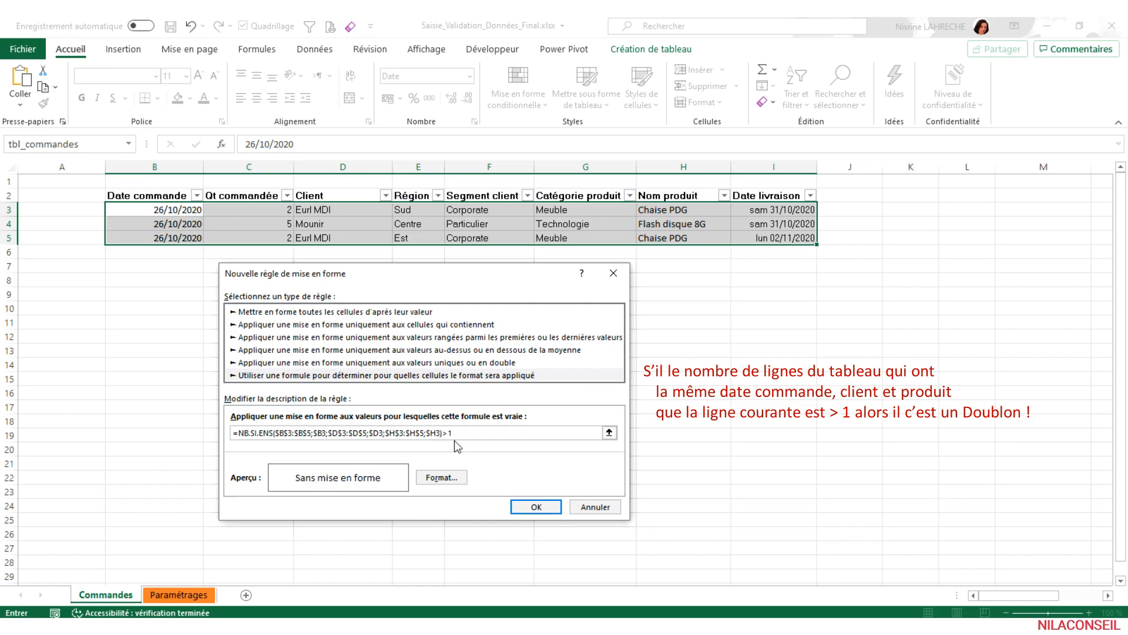
- Give the rule a pale orange fill and dark red font, and apply it to the table
left_click(444, 477)
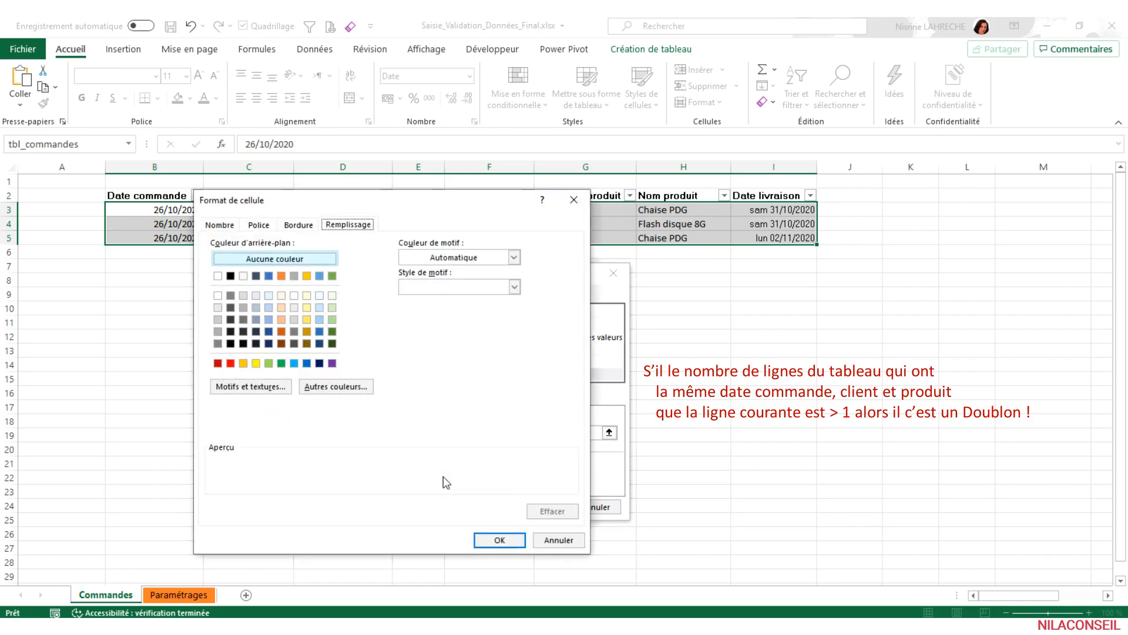
left_click(280, 299)
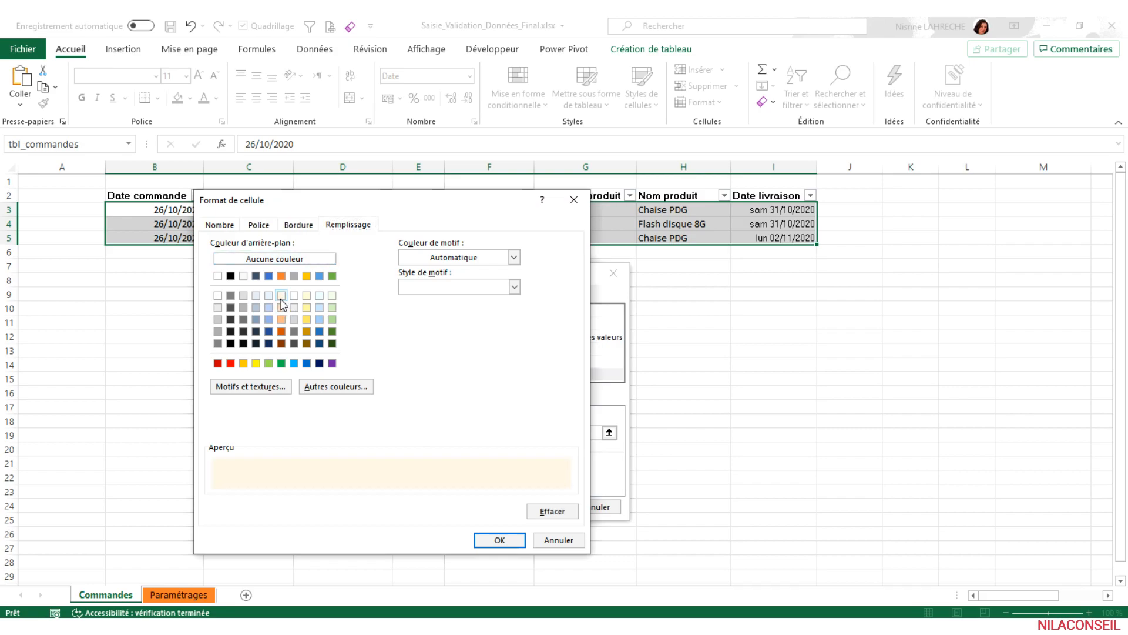
left_click(258, 226)
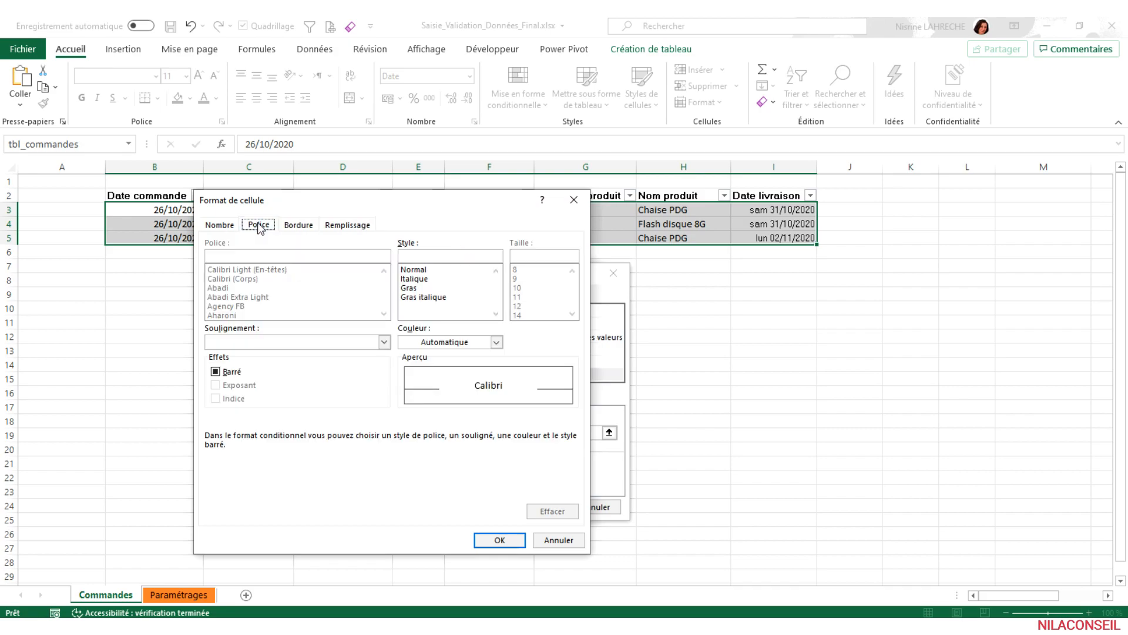
left_click(497, 342)
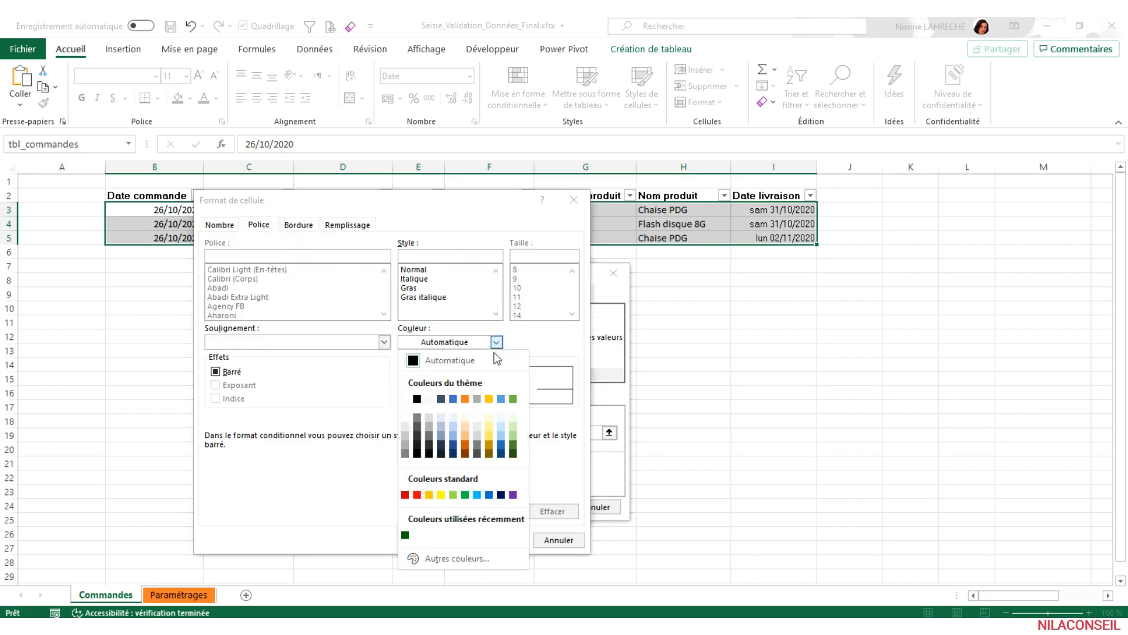
left_click(405, 495)
left_click(499, 539)
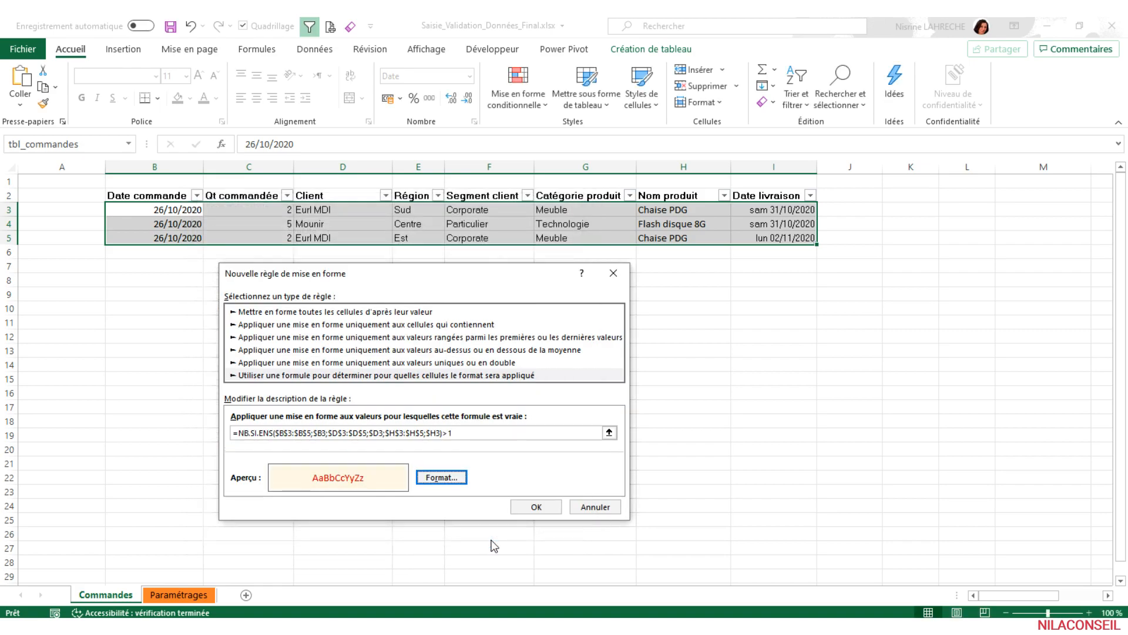
left_click(535, 505)
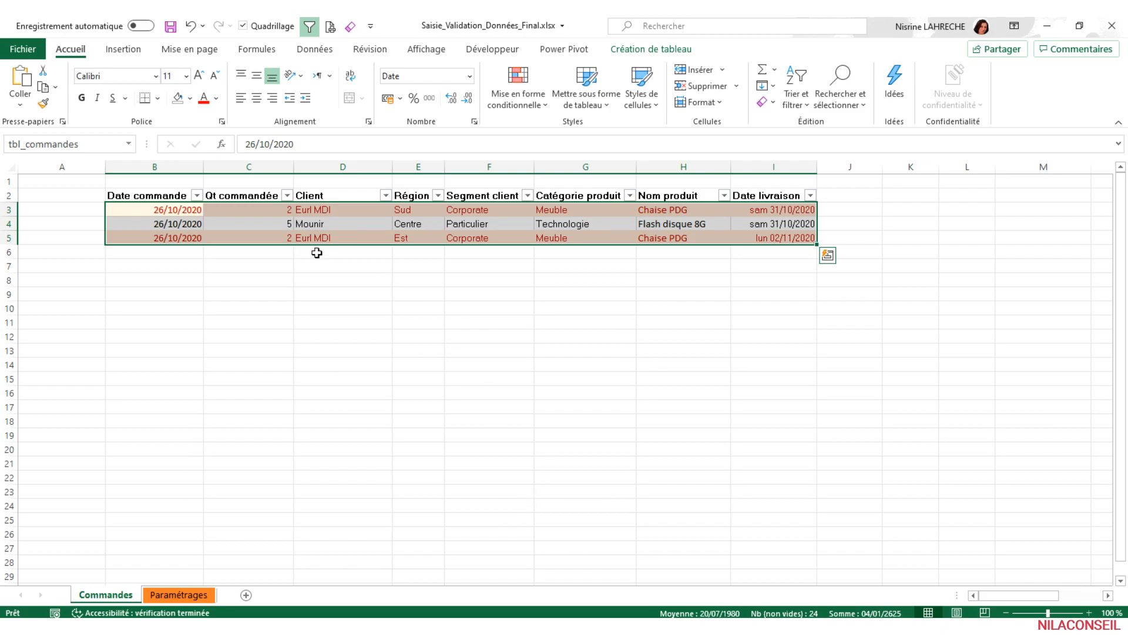
- Change the client of the third order, in row 5, to Eurl SDI
left_click(316, 254)
left_click(327, 237)
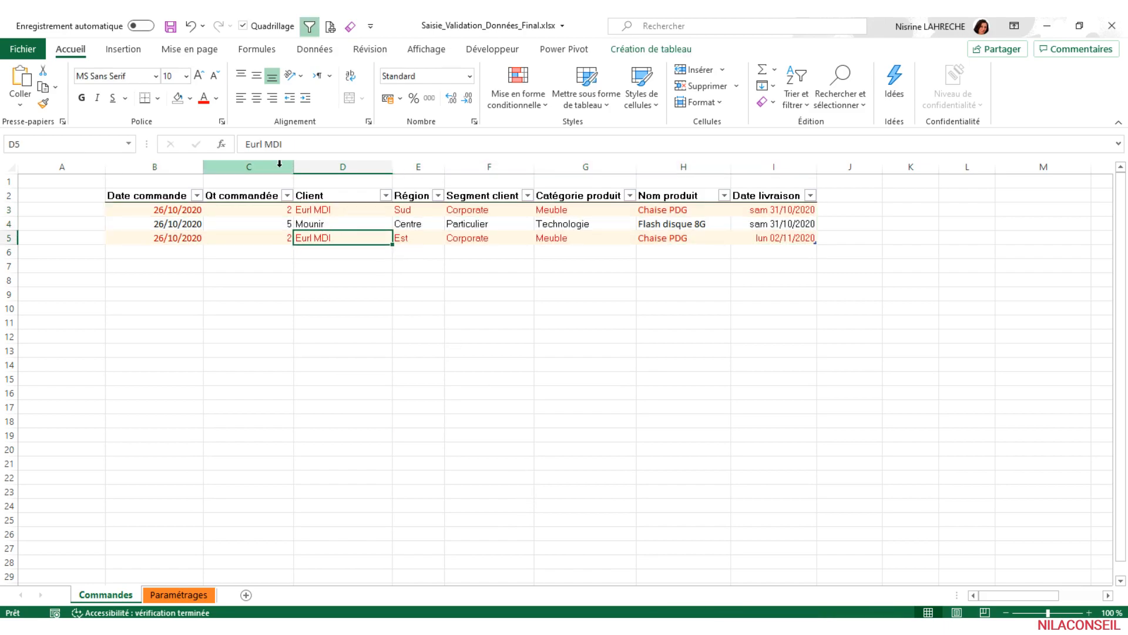
left_click(265, 146)
key("BackSpace")
type("S")
key("Return")
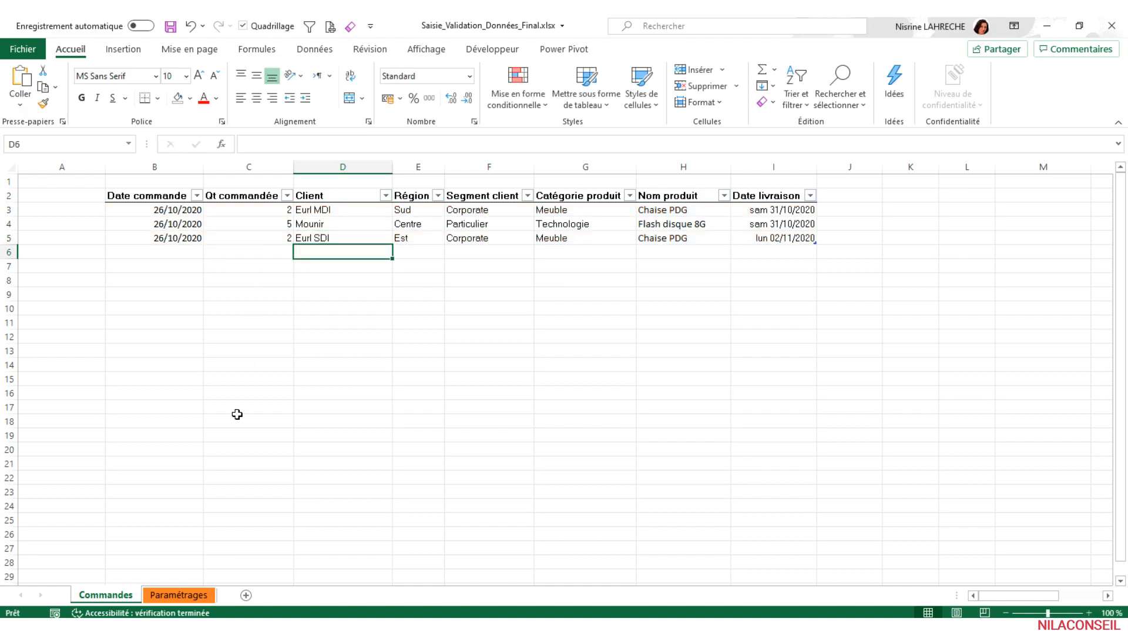
- Add Association to the end of the Segment client list on the Paramétrages sheet
left_click(196, 596)
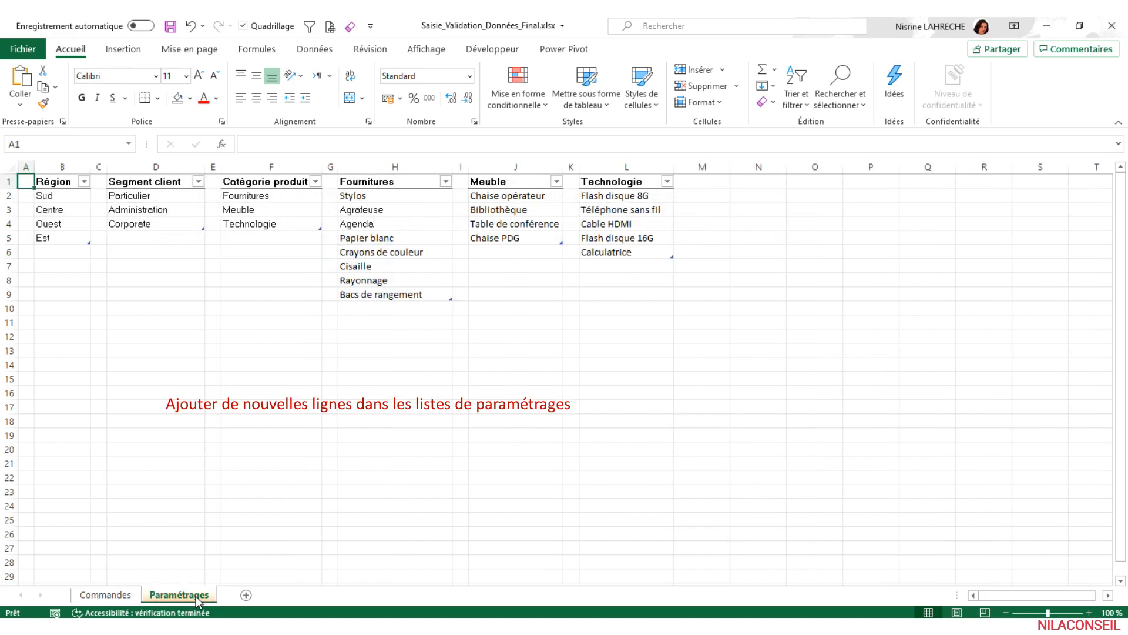
left_click(153, 242)
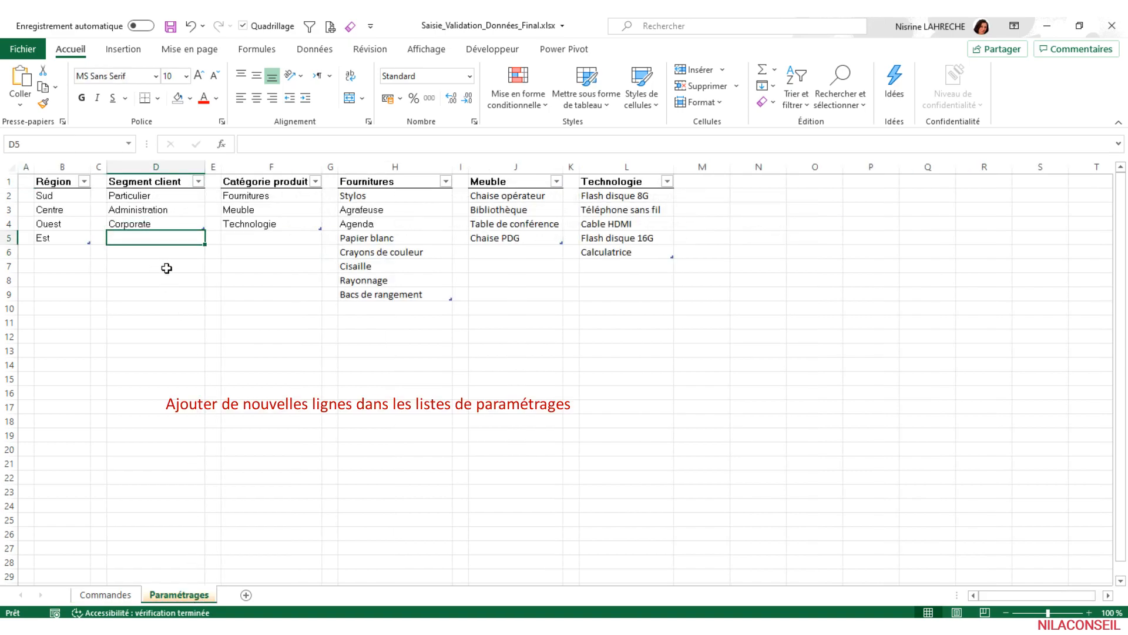
type("Association")
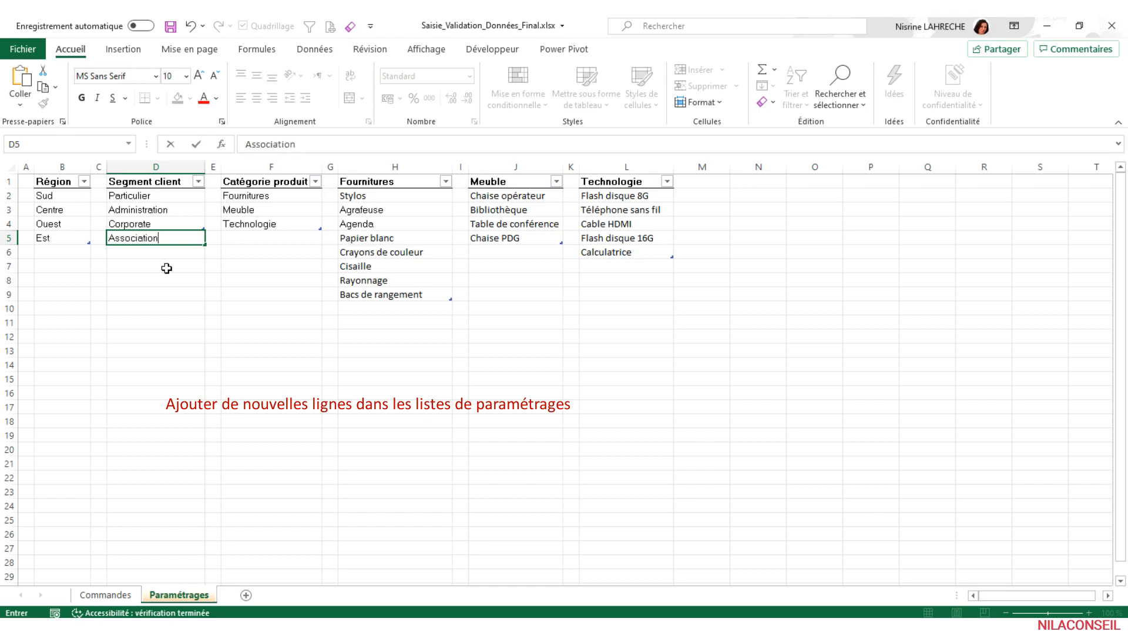
key("Return")
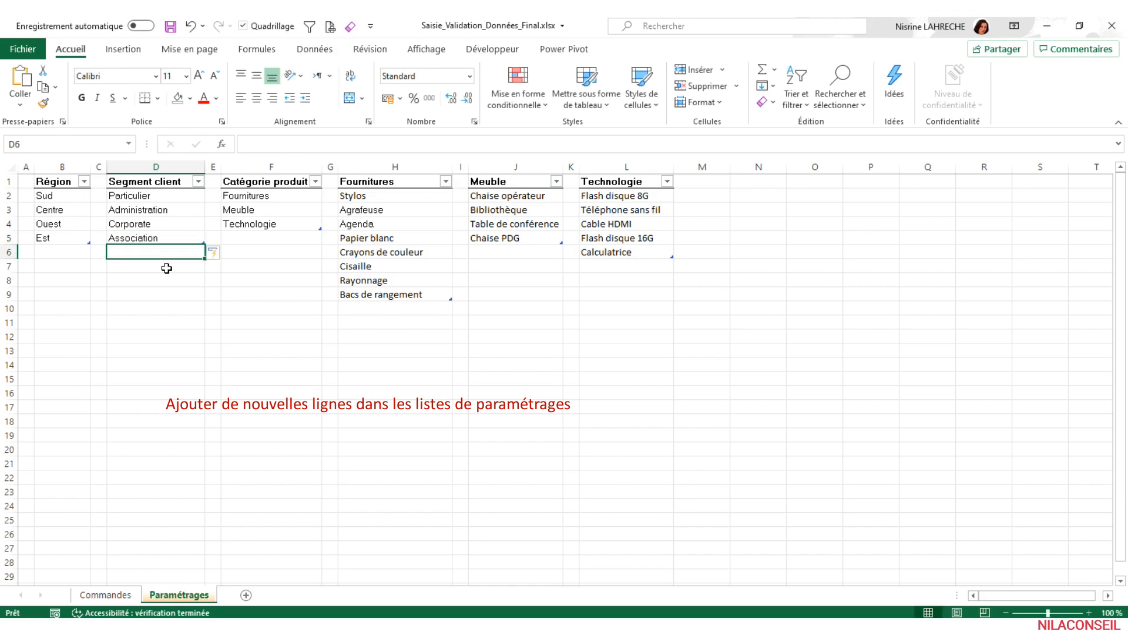
- Add the product Hub USB to the end of the Technologie list
left_click(643, 268)
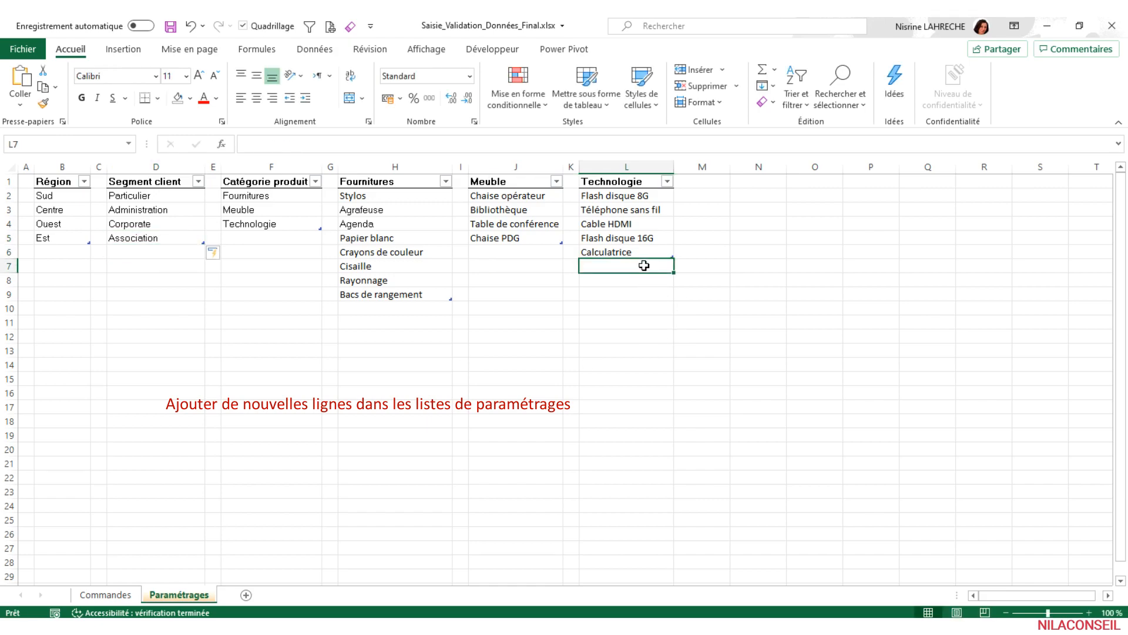
type("H")
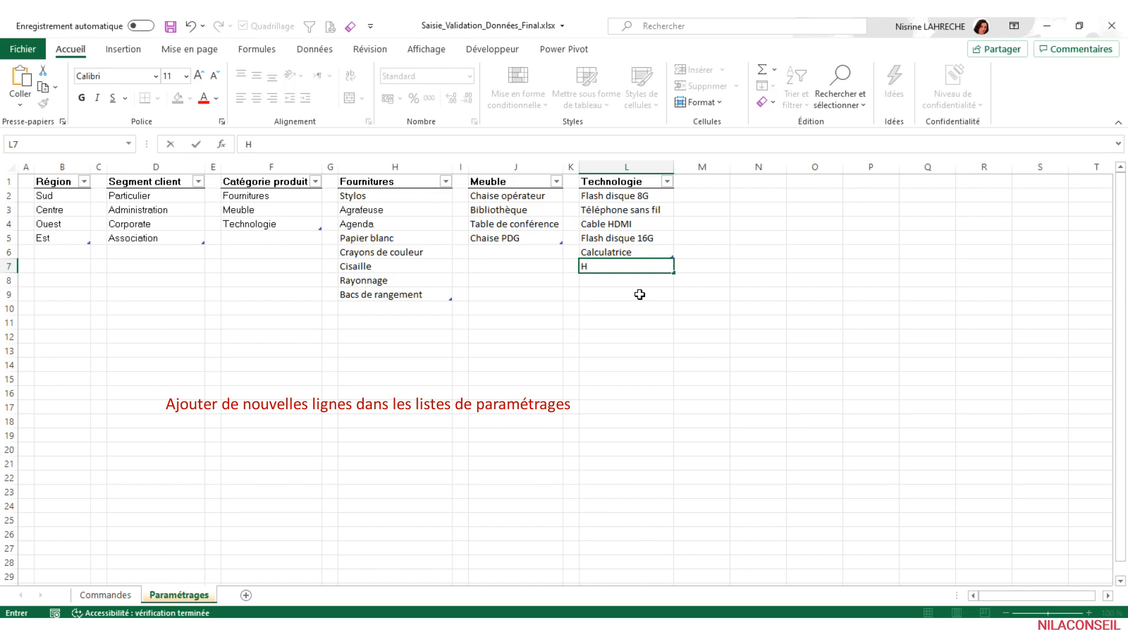
type("ub USD")
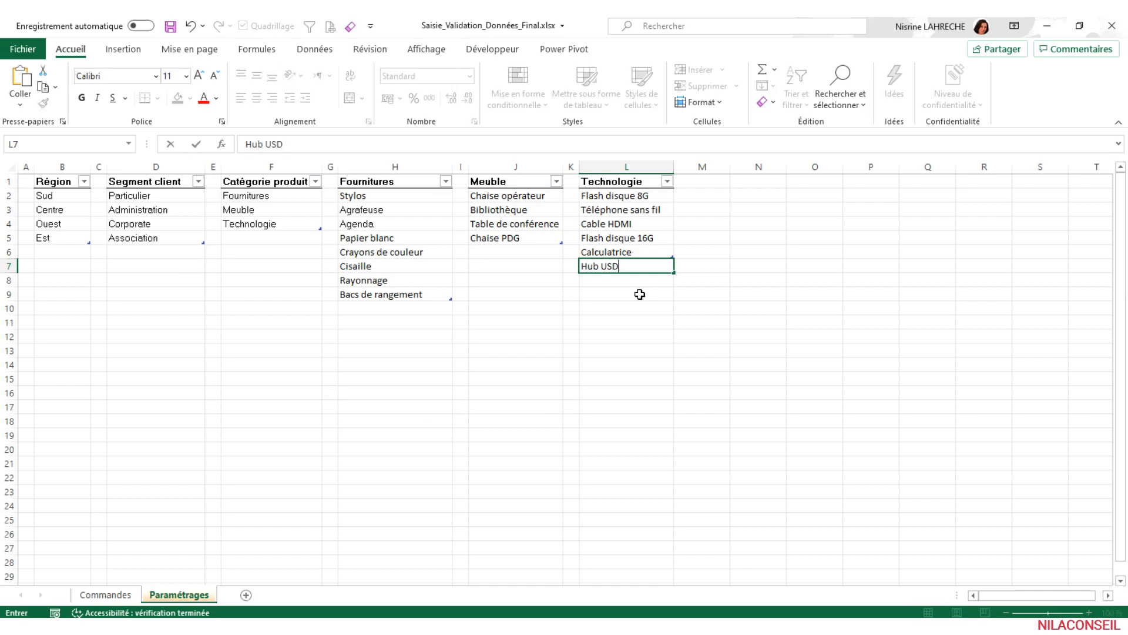
key("Return")
double_click(626, 265)
key("BackSpace")
key("Return")
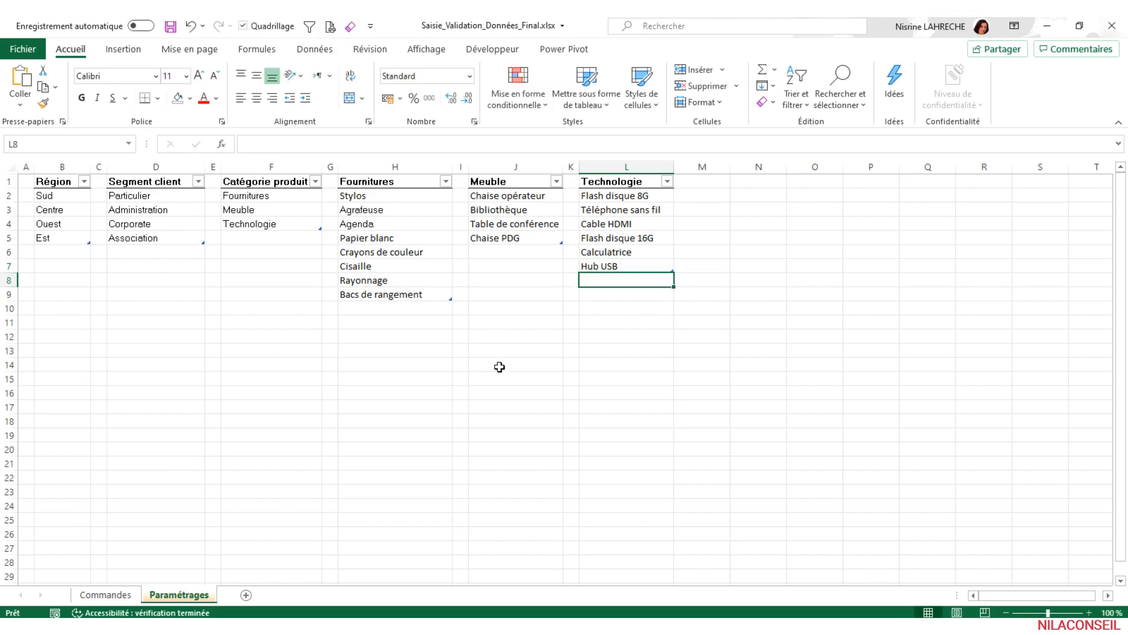
- Start a new order in row 6 of the Commandes sheet with date 28/10/2020, quantity 1 and client Ass. Ecologie
left_click(106, 595)
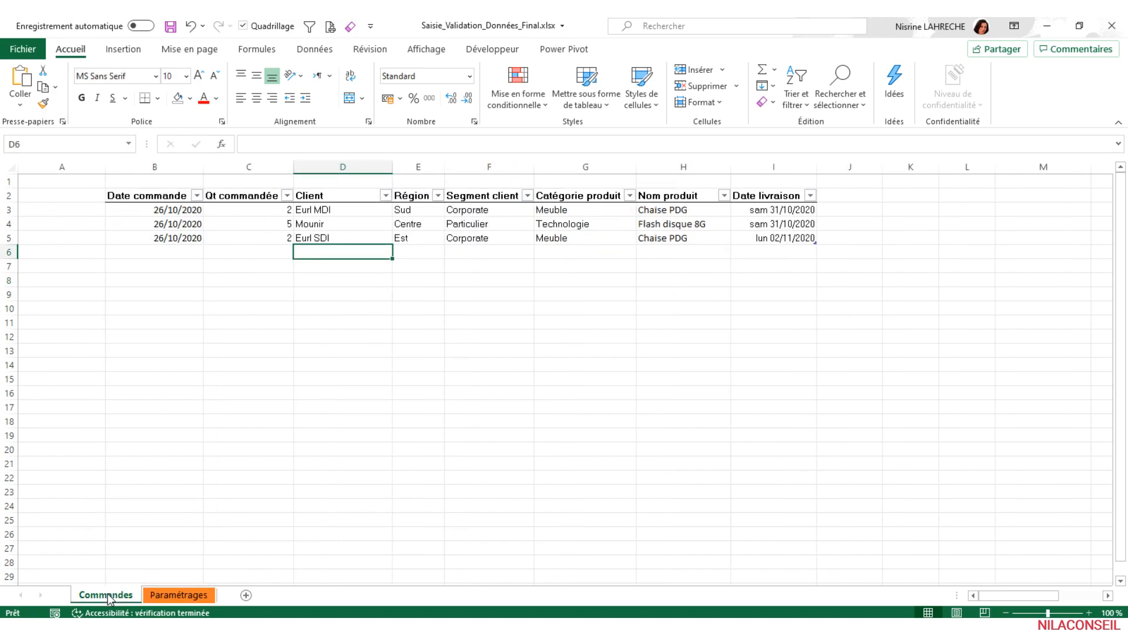
left_click(172, 249)
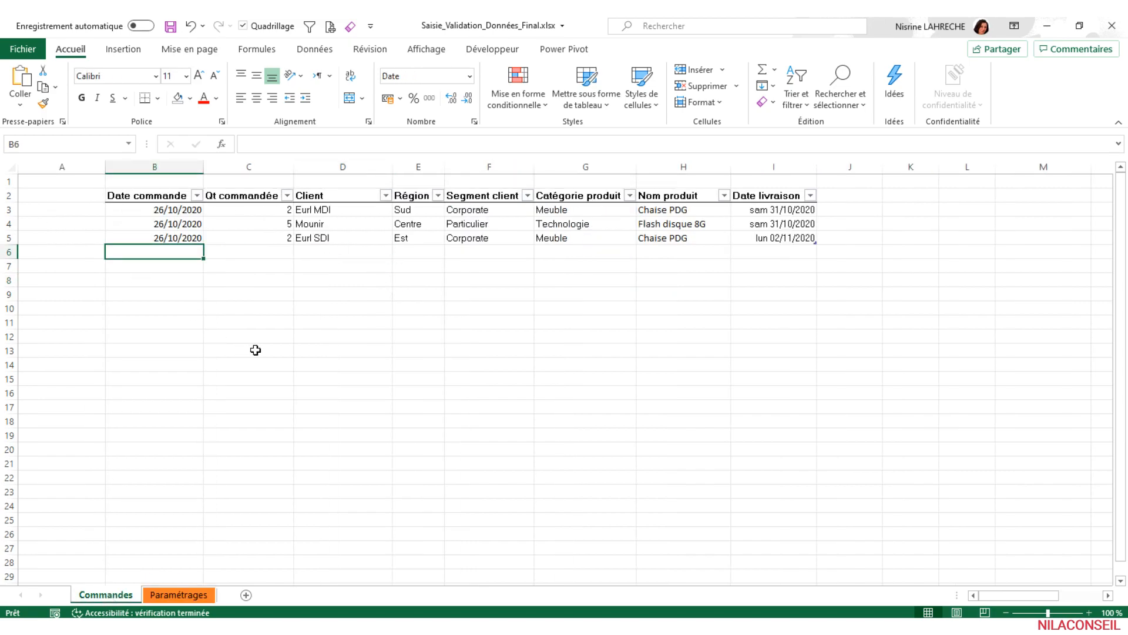
type("28/10/")
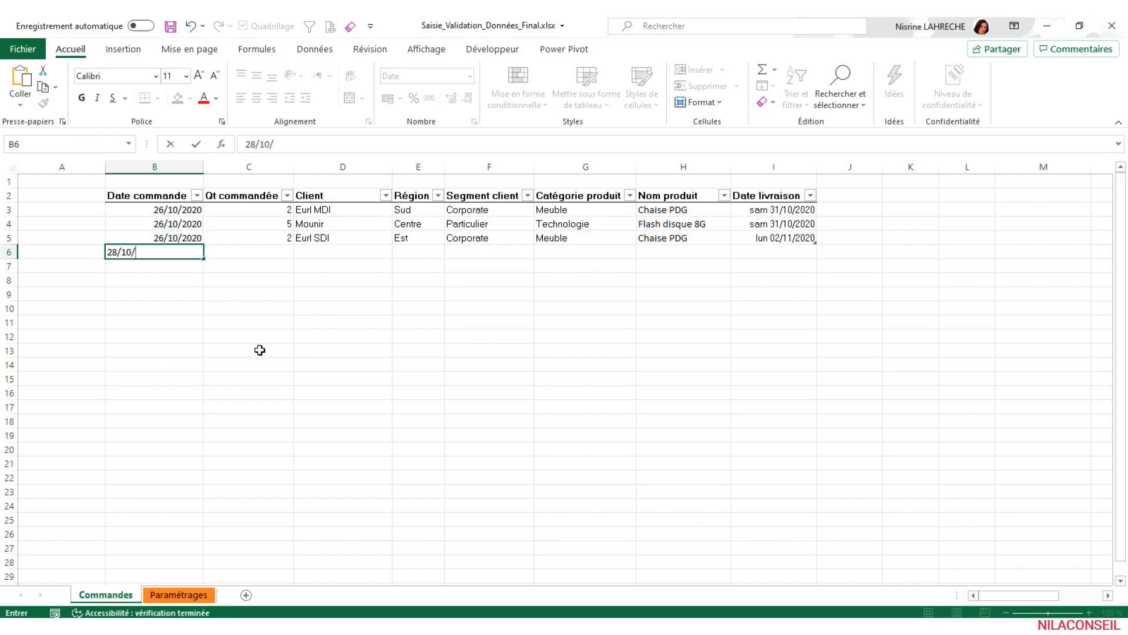
type("2020")
key("Tab")
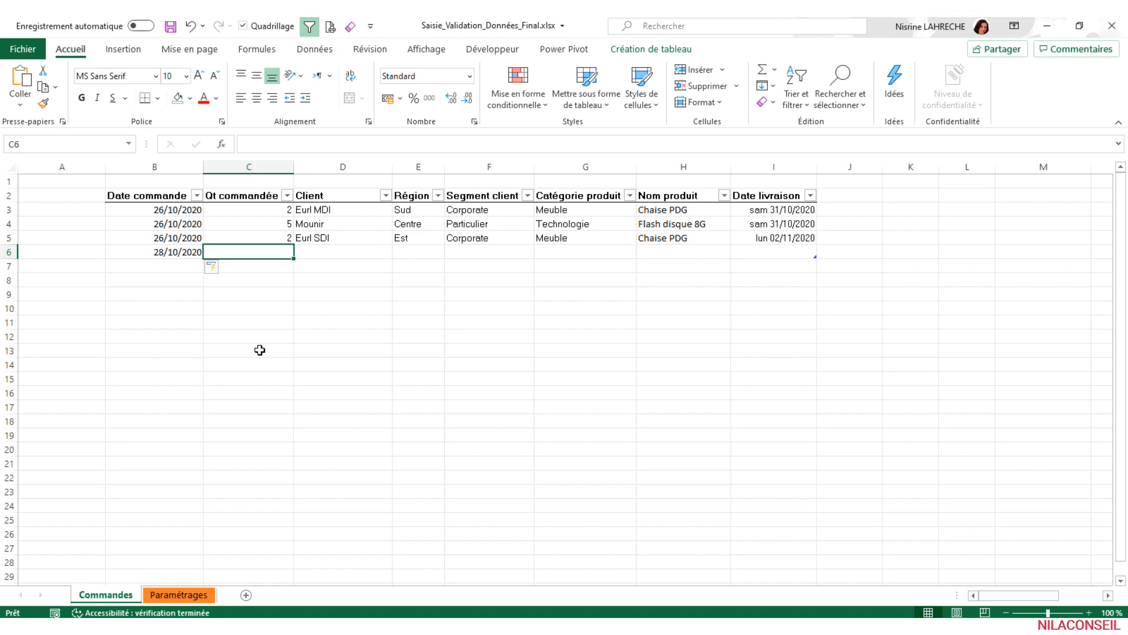
type("1")
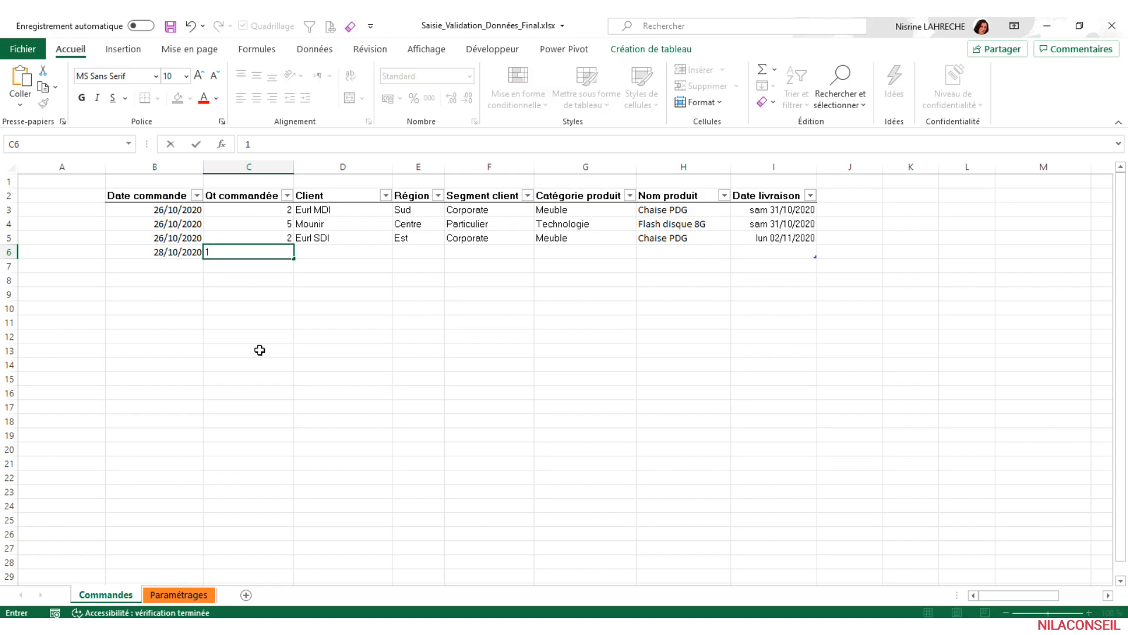
key("Tab")
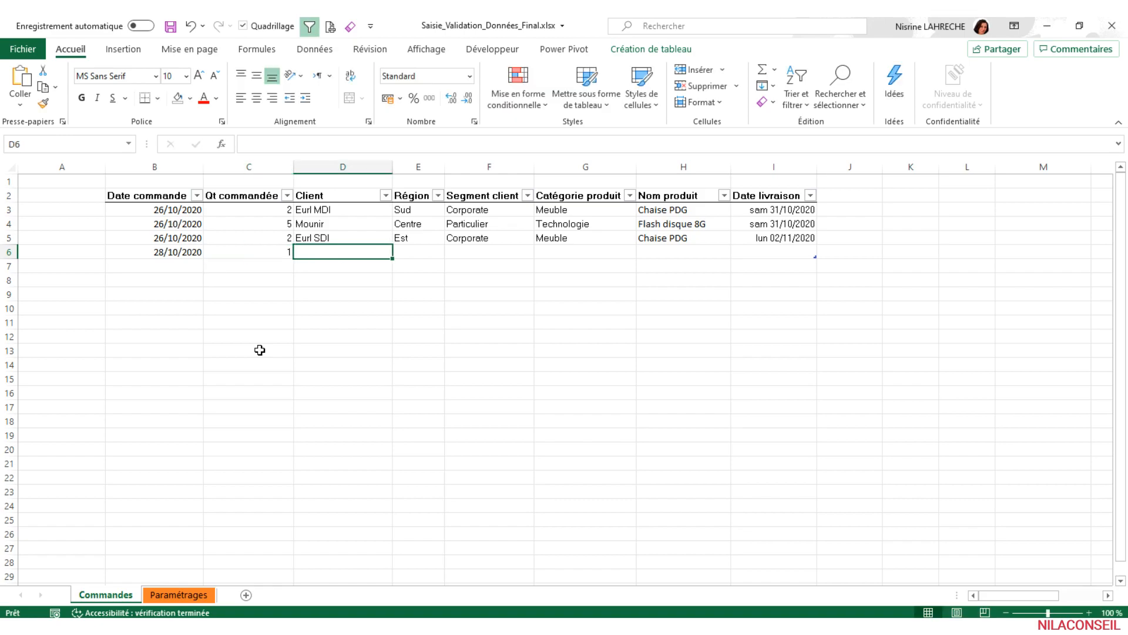
type("Ass. Ecologie")
key("Tab")
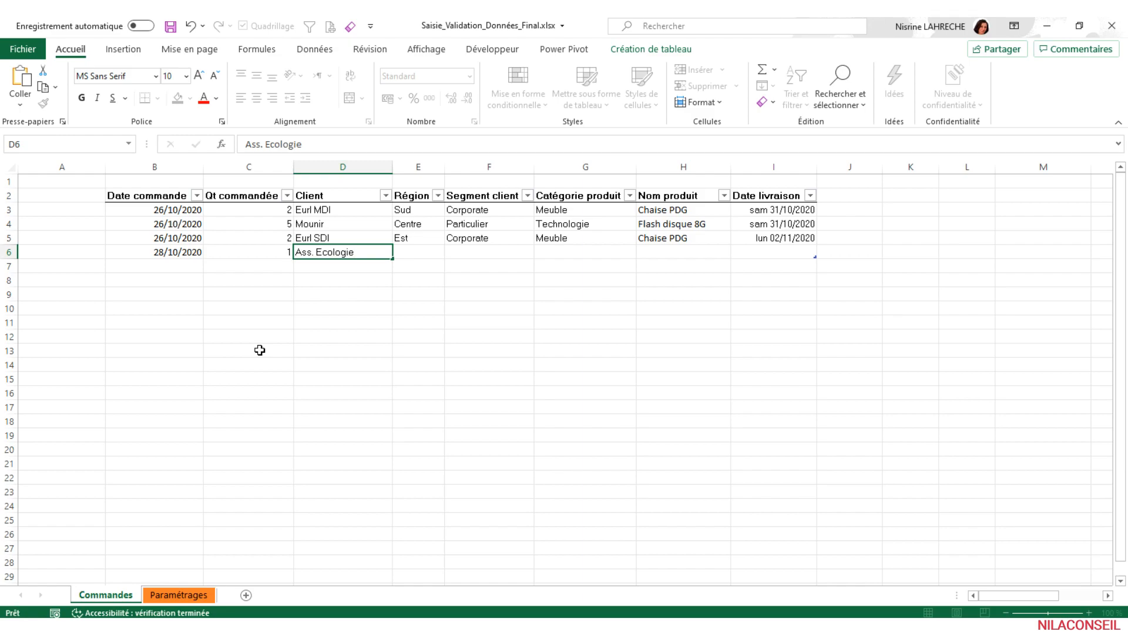
- Set the row 6 order's region to Centre and its client segment to Association
left_click(451, 252)
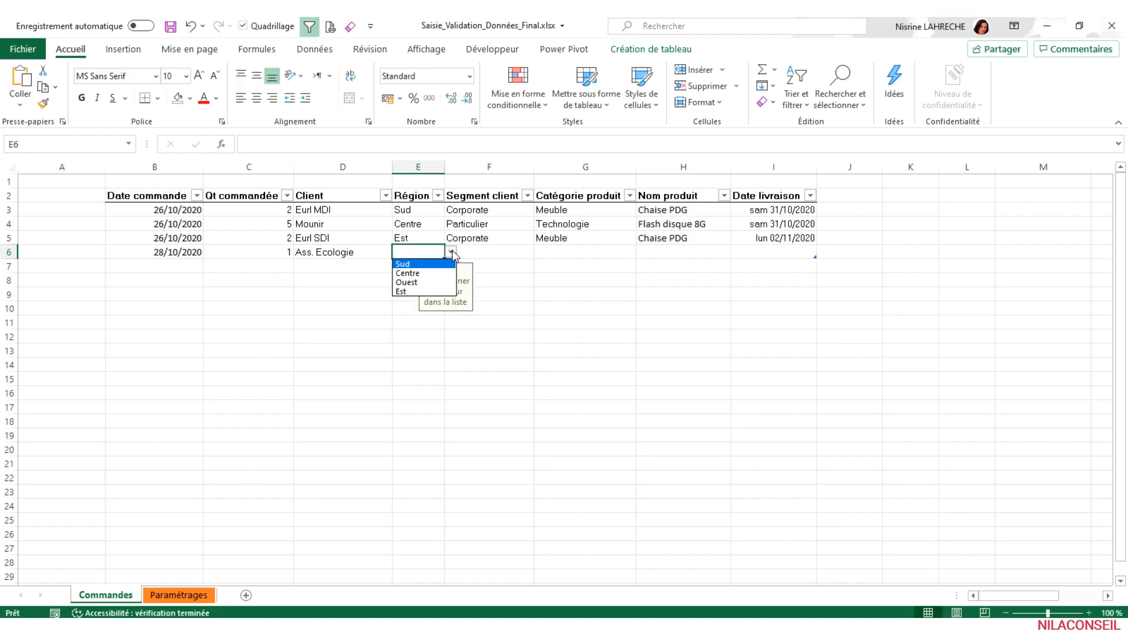
left_click(431, 273)
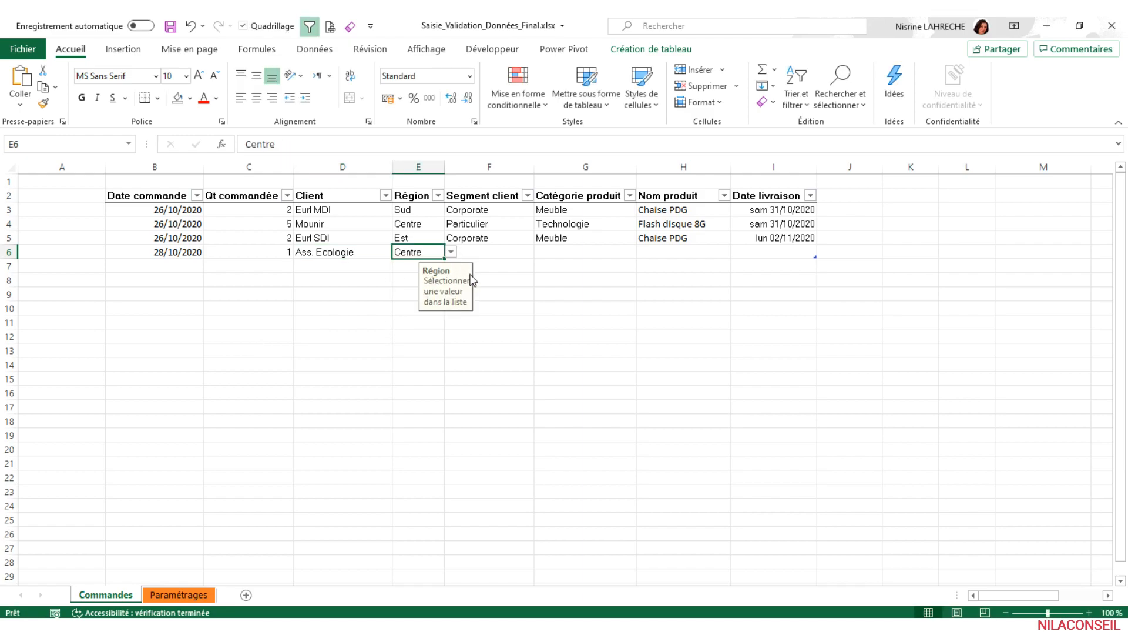
left_click(489, 255)
left_click(540, 252)
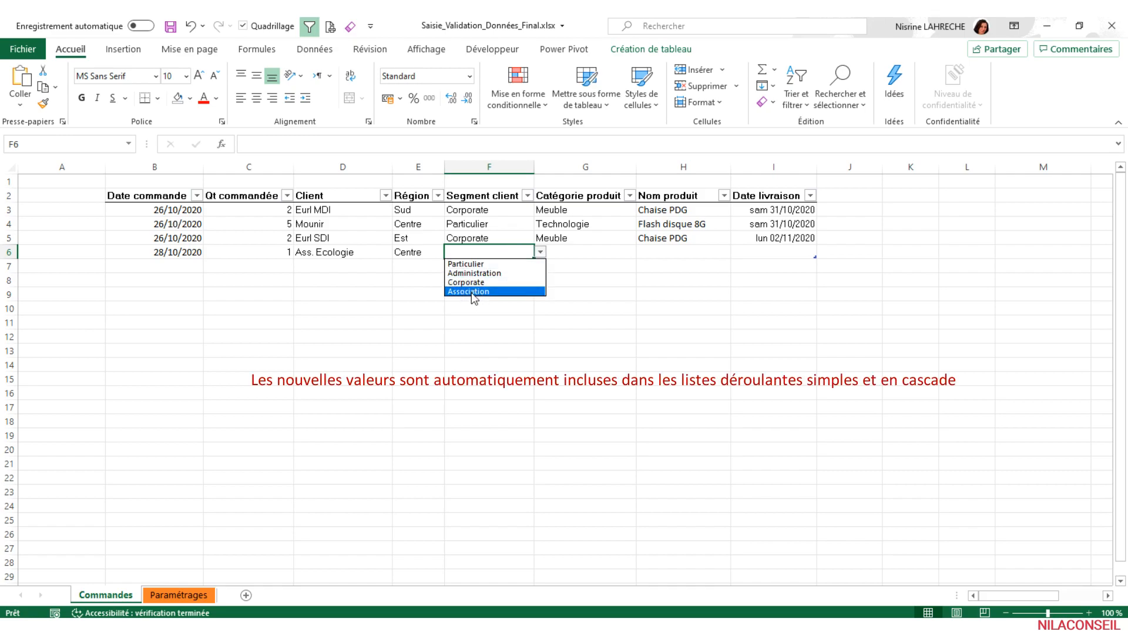
left_click(496, 292)
- Set the row 6 order's product category to Technologie and its product to Hub USB
left_click(582, 255)
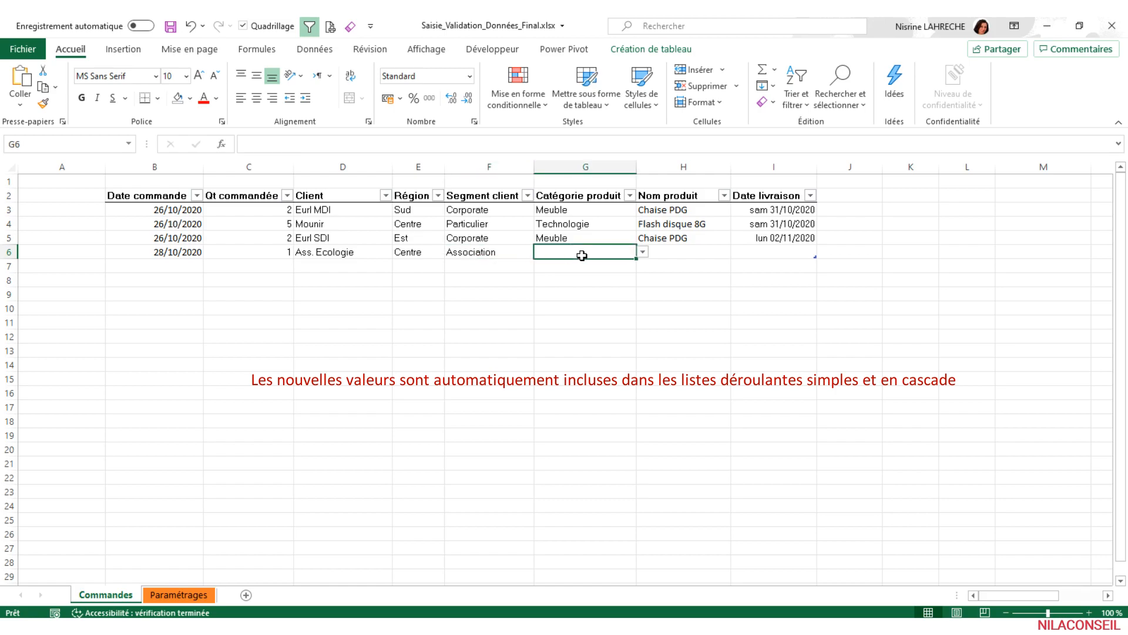
left_click(642, 252)
left_click(587, 282)
left_click(721, 259)
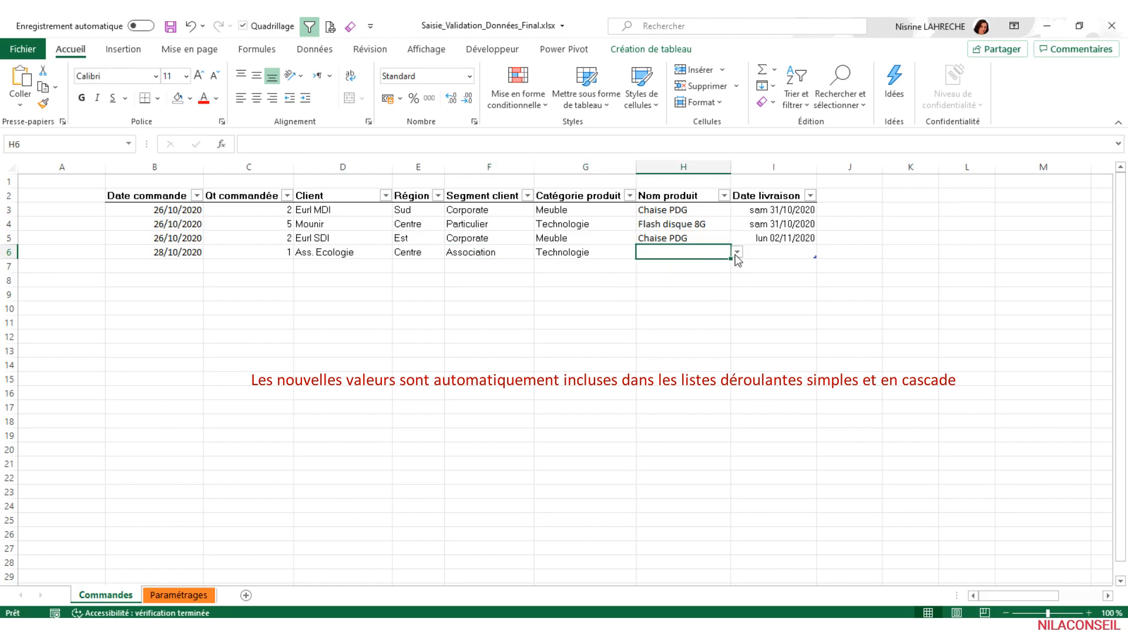
left_click(737, 251)
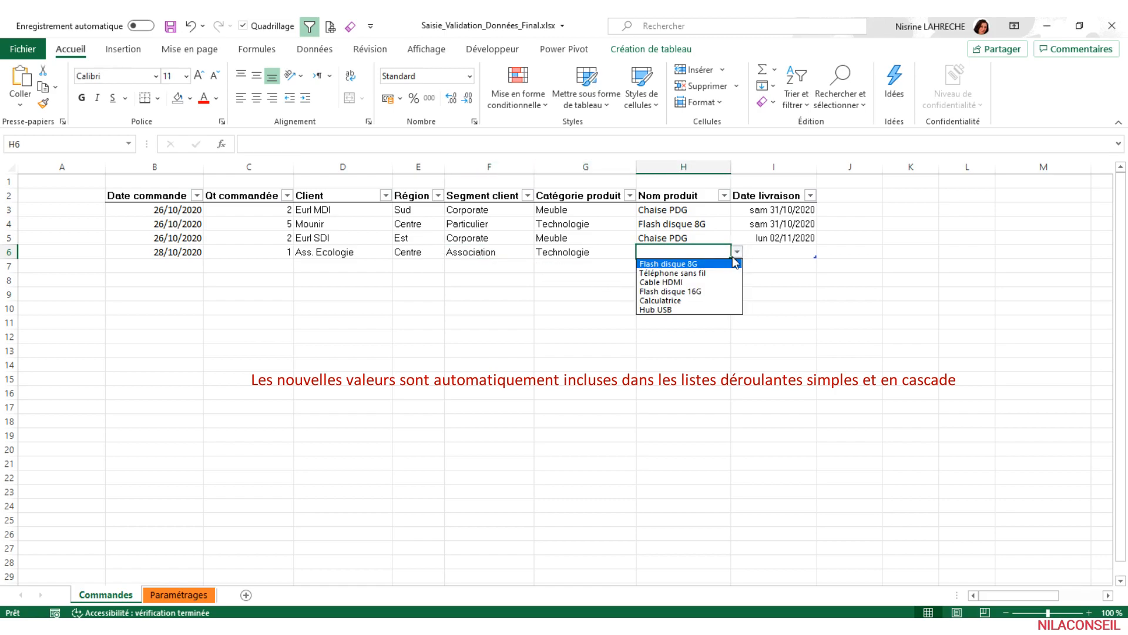
left_click(657, 310)
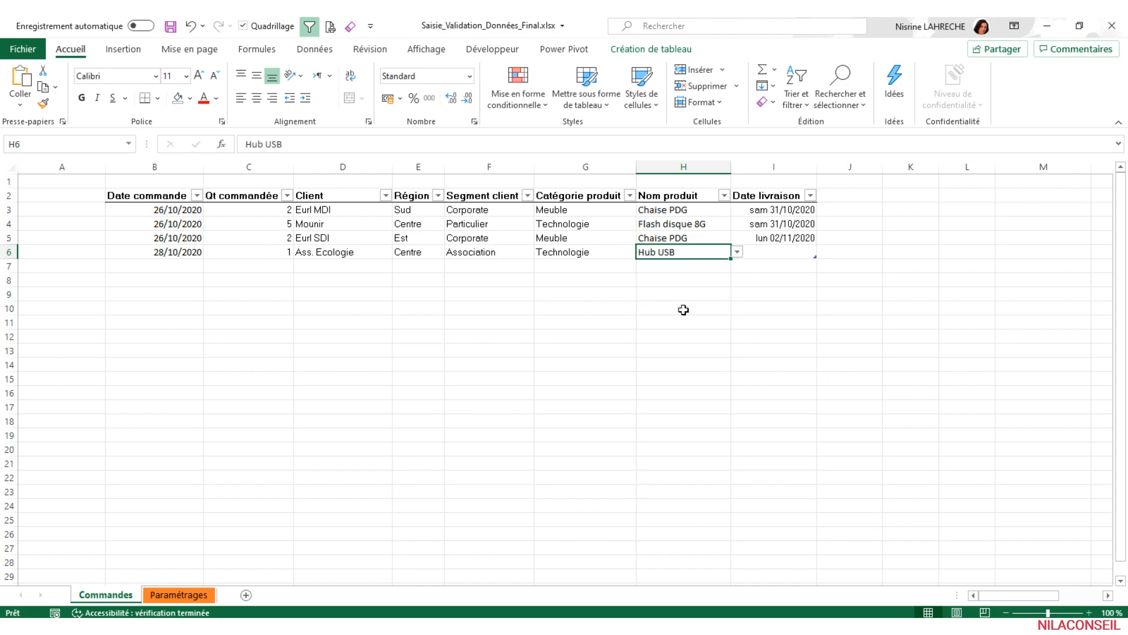
- Enter the delivery date 29/10/2020 for the row 6 order and save the workbook
left_click(762, 252)
type("29/")
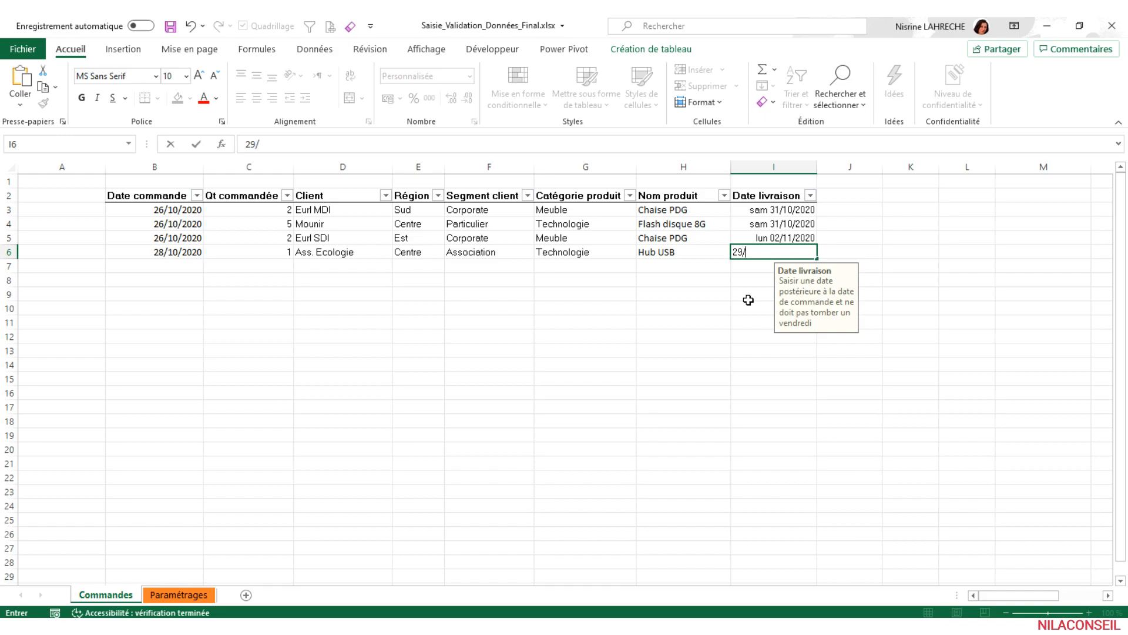
type("10/2020")
key("Return")
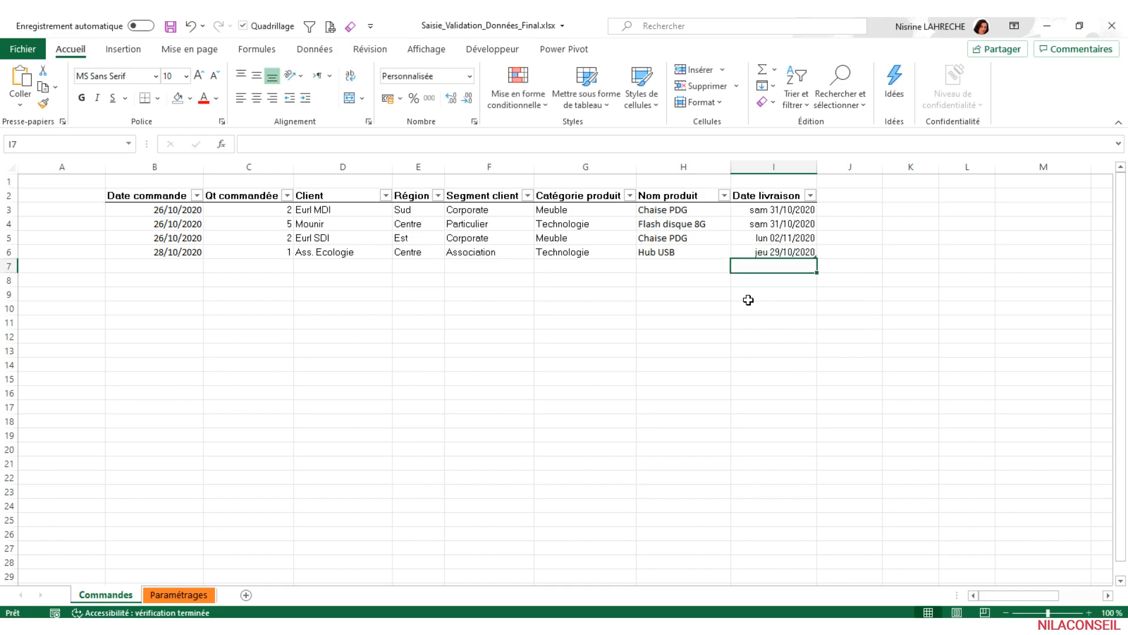
key("ctrl+s")
- Start another order in row 7 with date 28/10/2020, quantity 2 and client Ass. Ecologie
left_click(173, 265)
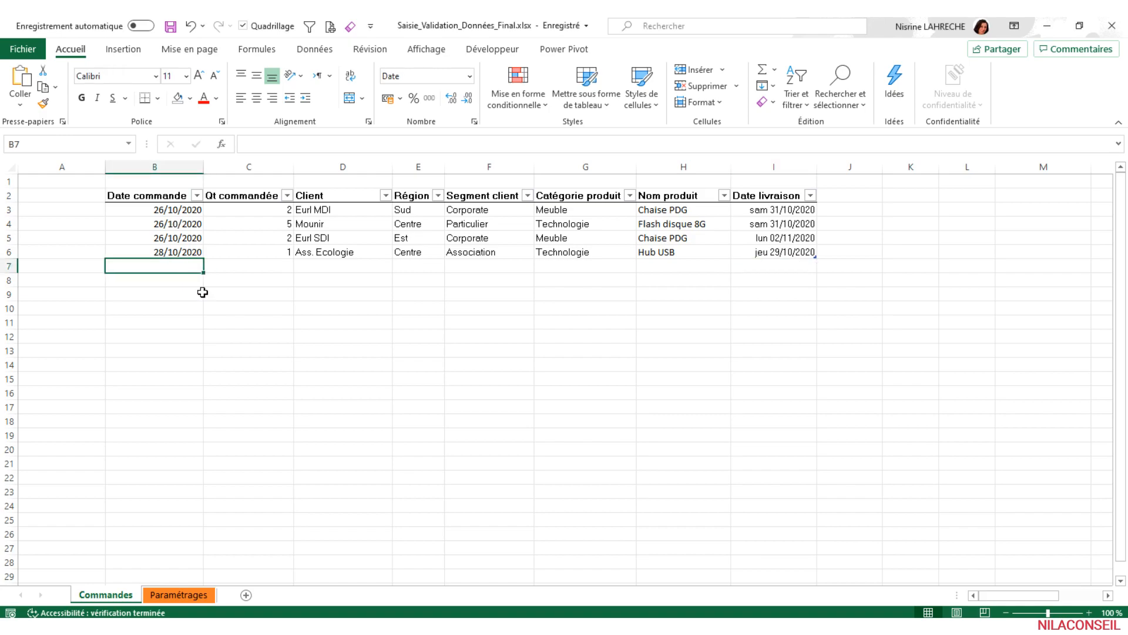
type("28/10/2020")
key("Tab")
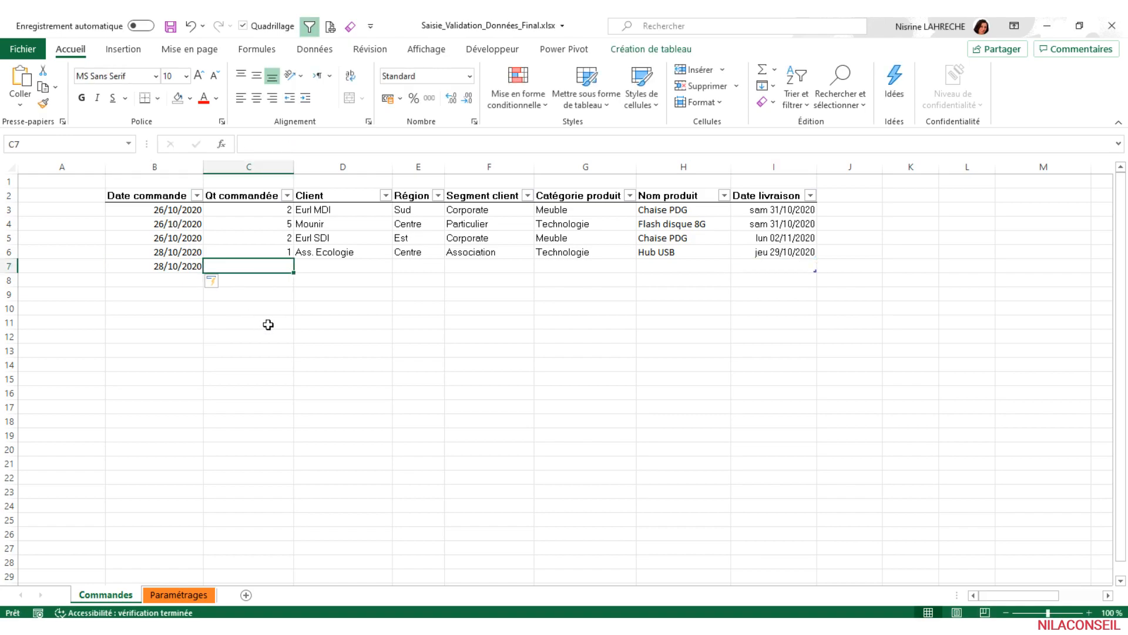
type("2")
key("Tab")
type("A")
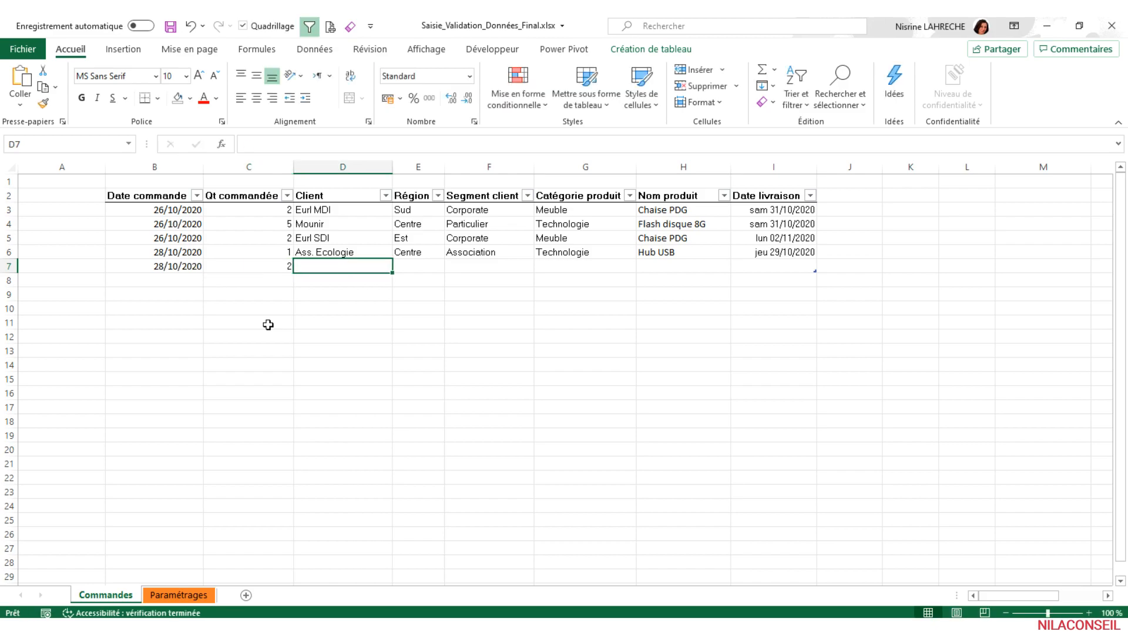
type("ss.")
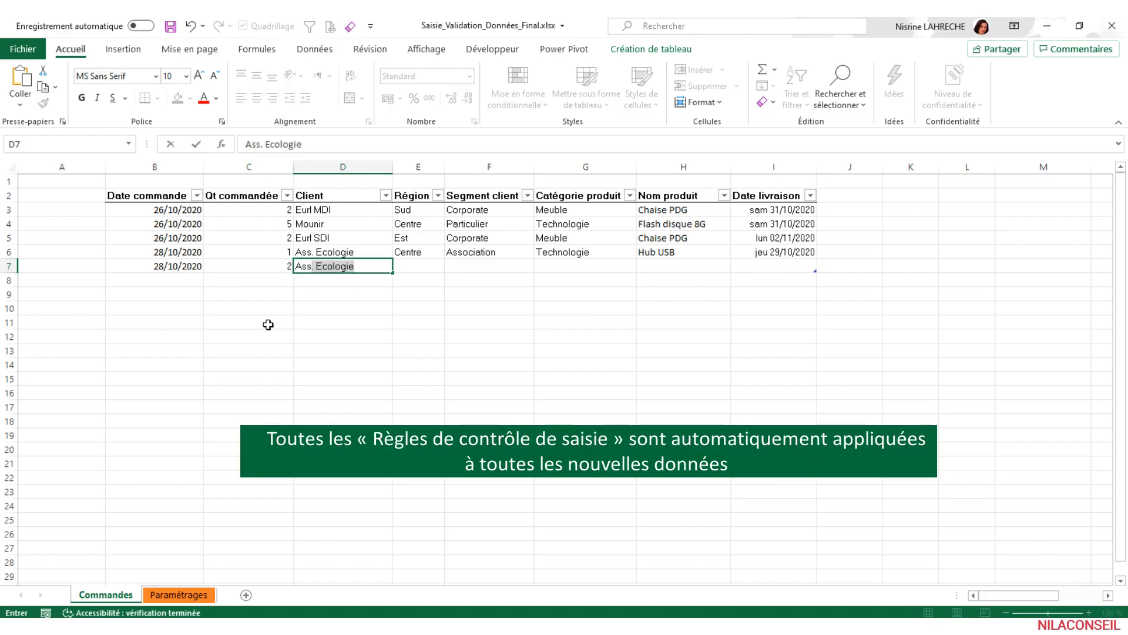
key("Tab")
- Set the row 7 order's region to Centre and its client segment to Association
left_click(452, 267)
left_click(422, 286)
key("Tab")
left_click(540, 268)
left_click(498, 305)
key("Tab")
- Set the row 7 order's category to Technologie and its product to Hub USB to test the duplicate highlighting
left_click(642, 266)
left_click(605, 297)
key("Tab")
left_click(737, 265)
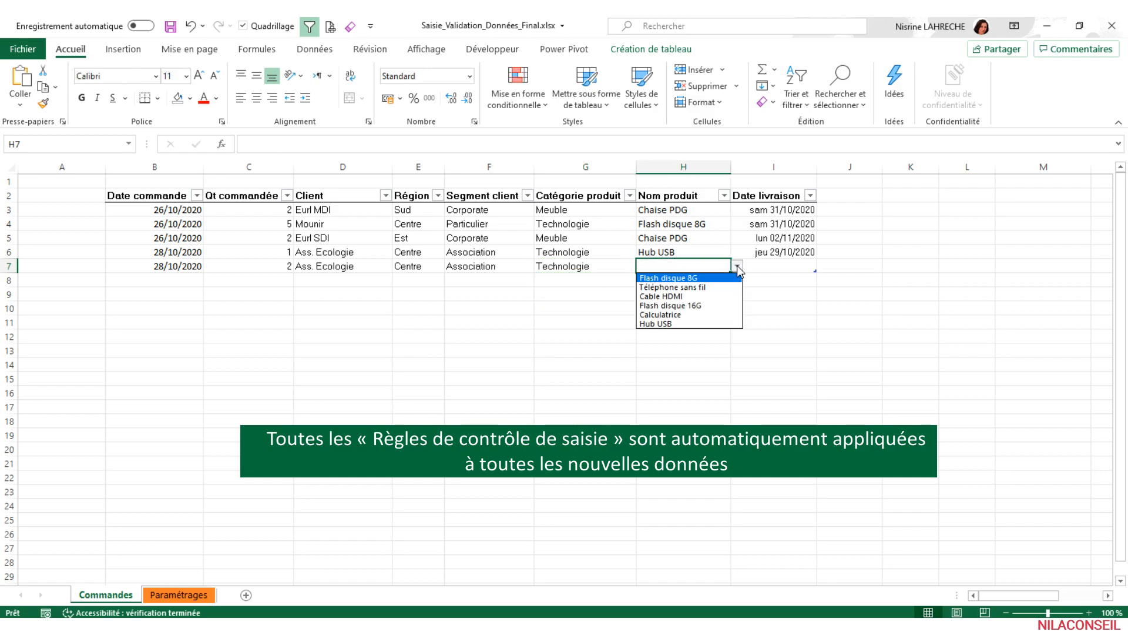
left_click(711, 324)
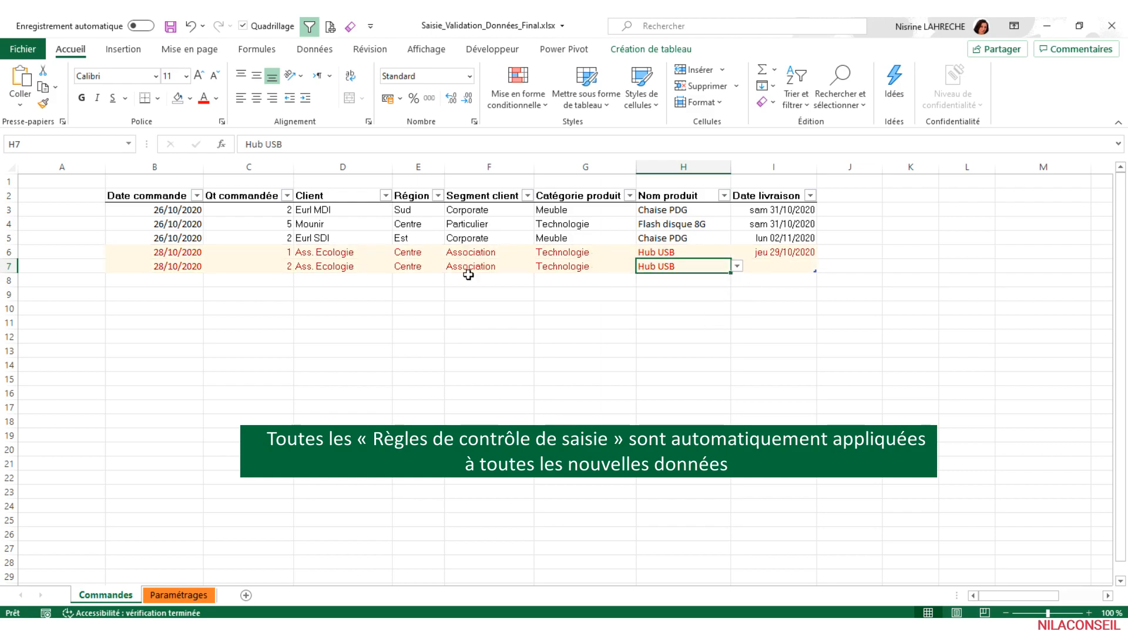
- Change the row 7 product to Téléphone sans fil and enter the delivery date 29/10/2020
left_click(737, 266)
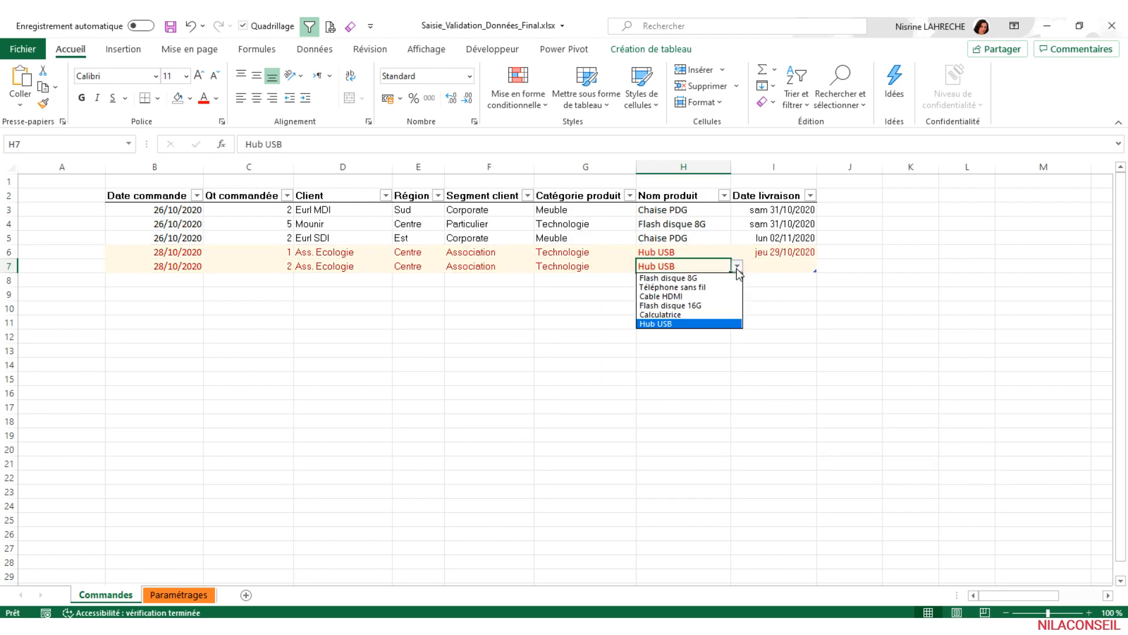
left_click(715, 287)
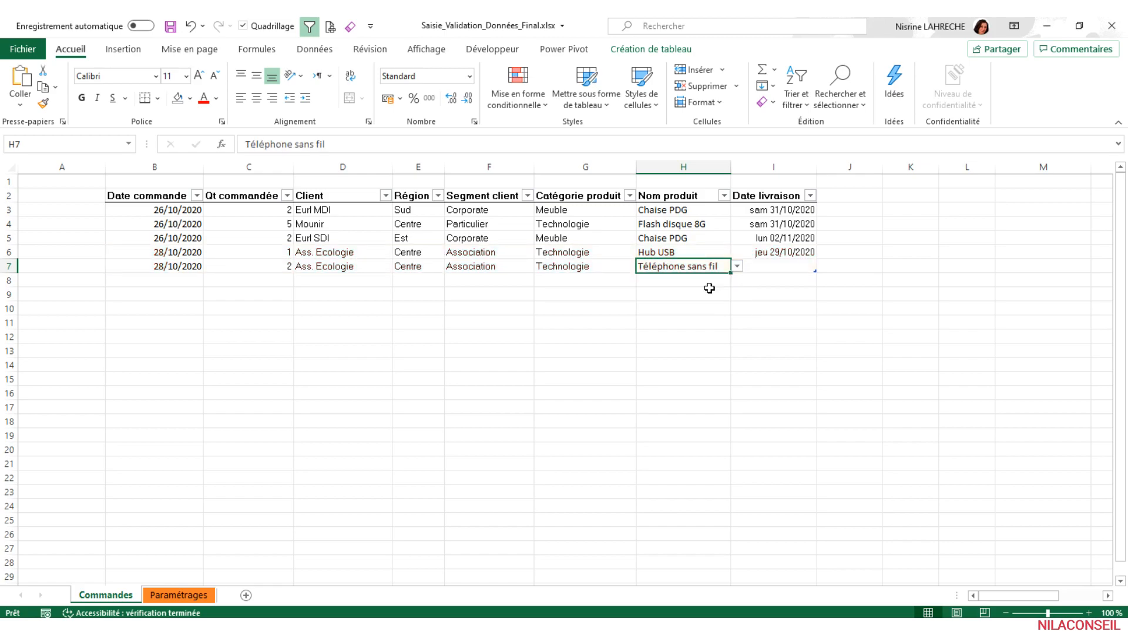
left_click(774, 268)
type("29")
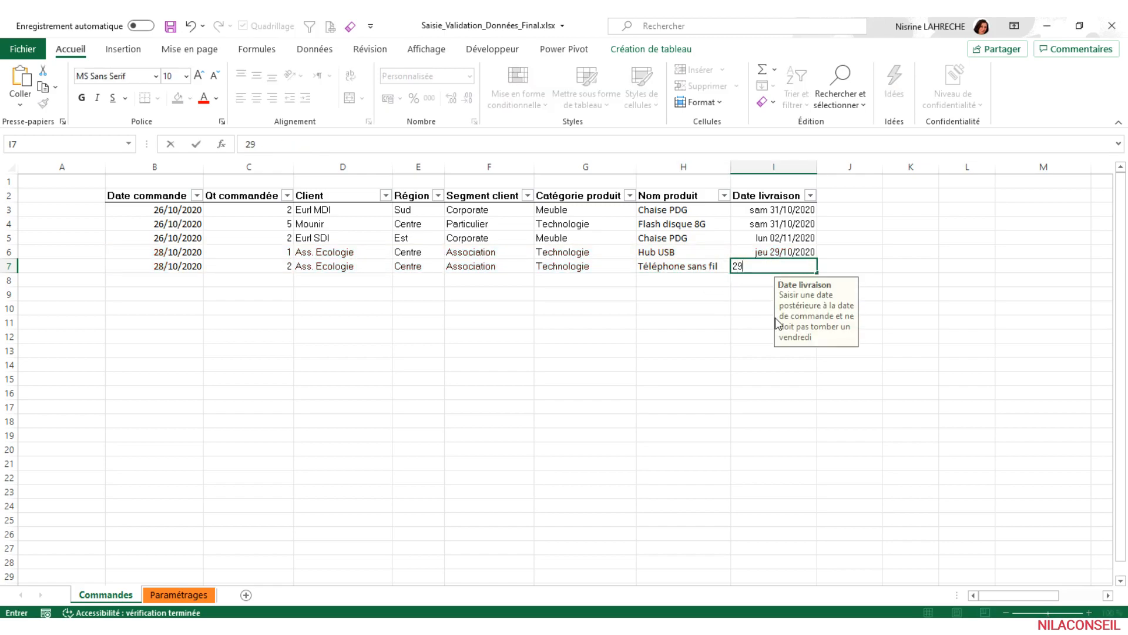
type("/10/2020")
key("Return")
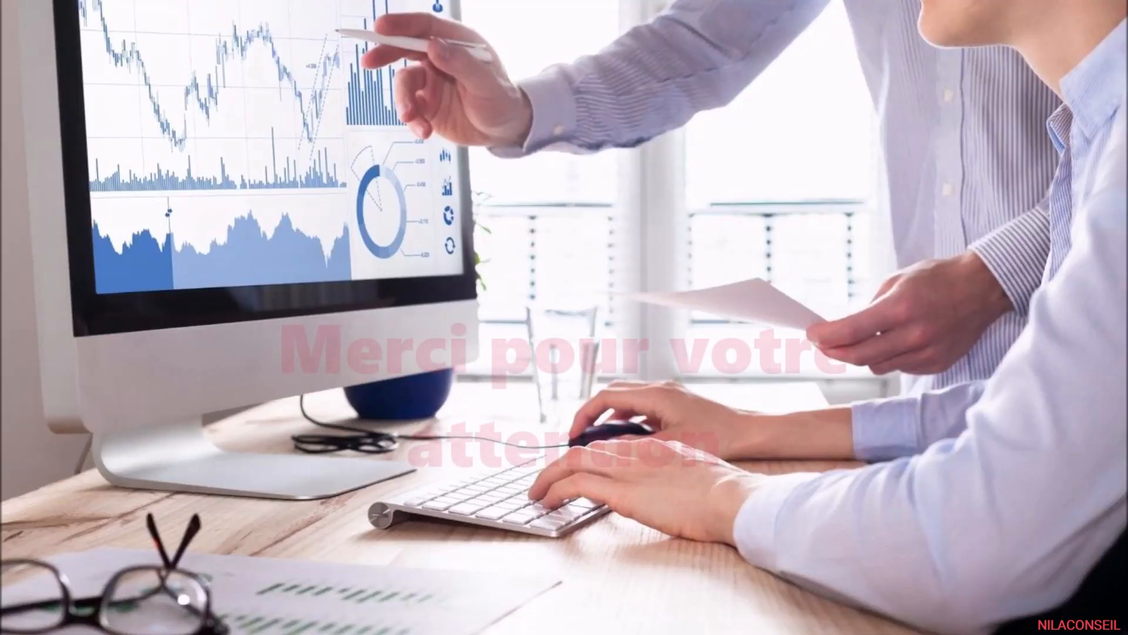